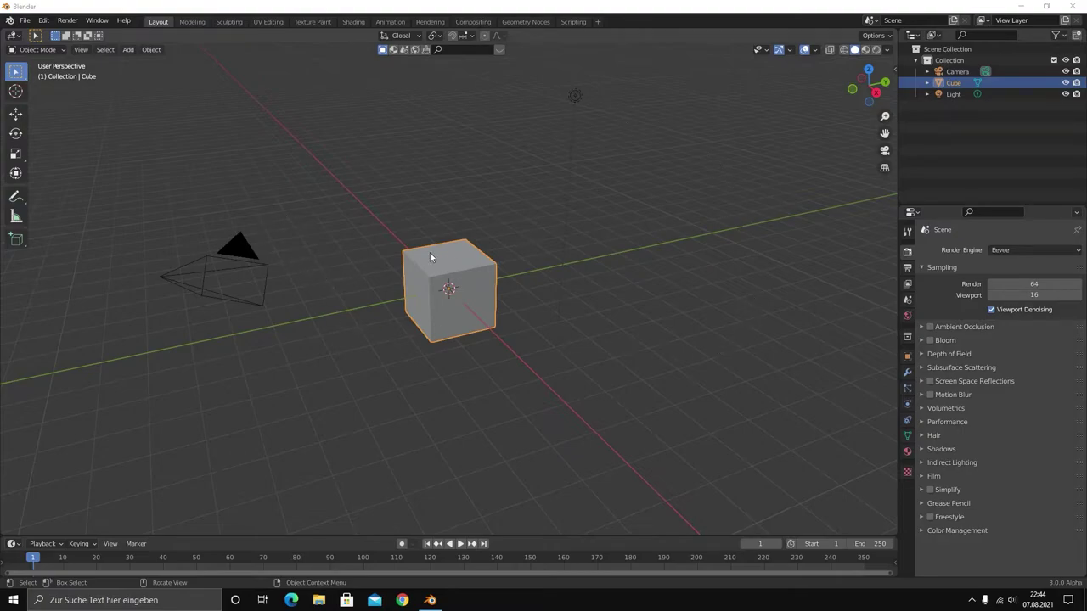
# Delete the default camera, cube and light from the scene
pyautogui.click(403, 240)
pyautogui.press('a')
pyautogui.press('x')
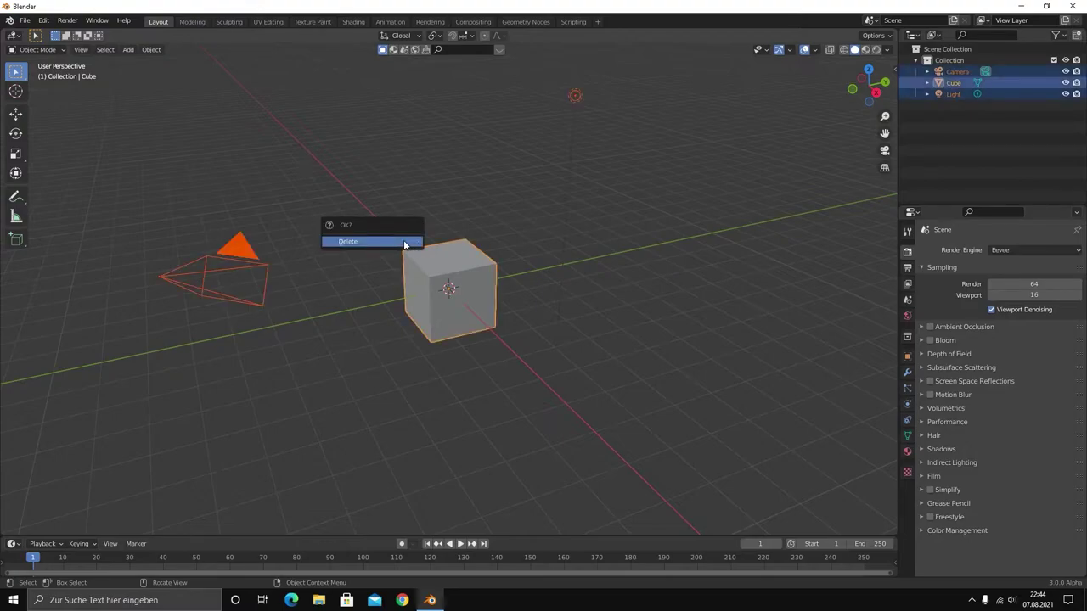
pyautogui.click(405, 245)
# Add a ground plane at the origin and scale it up by 5
pyautogui.hotkey('shift', 'a')
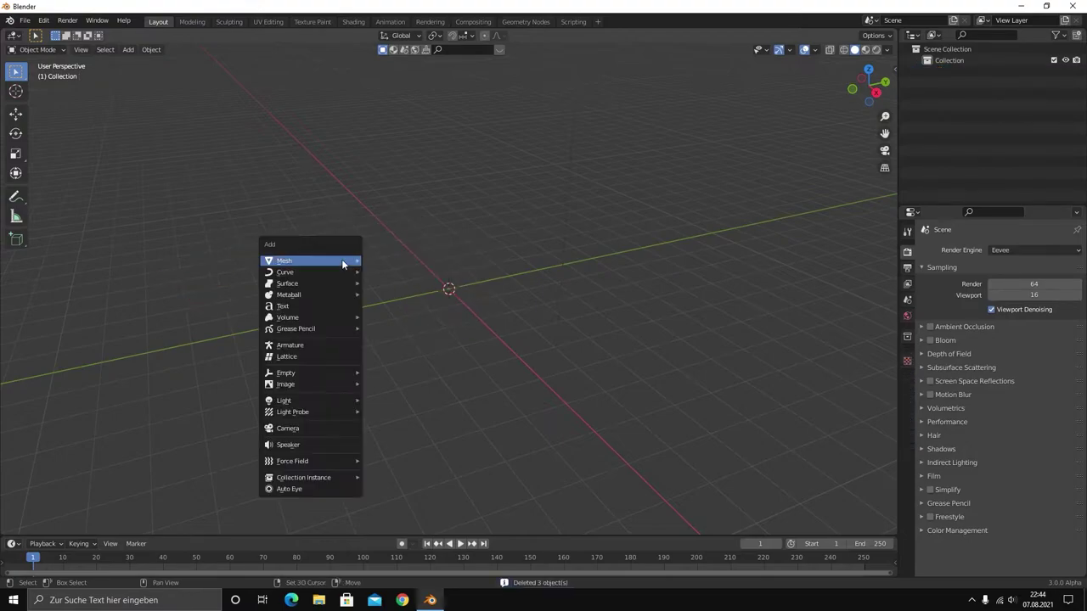
pyautogui.click(380, 260)
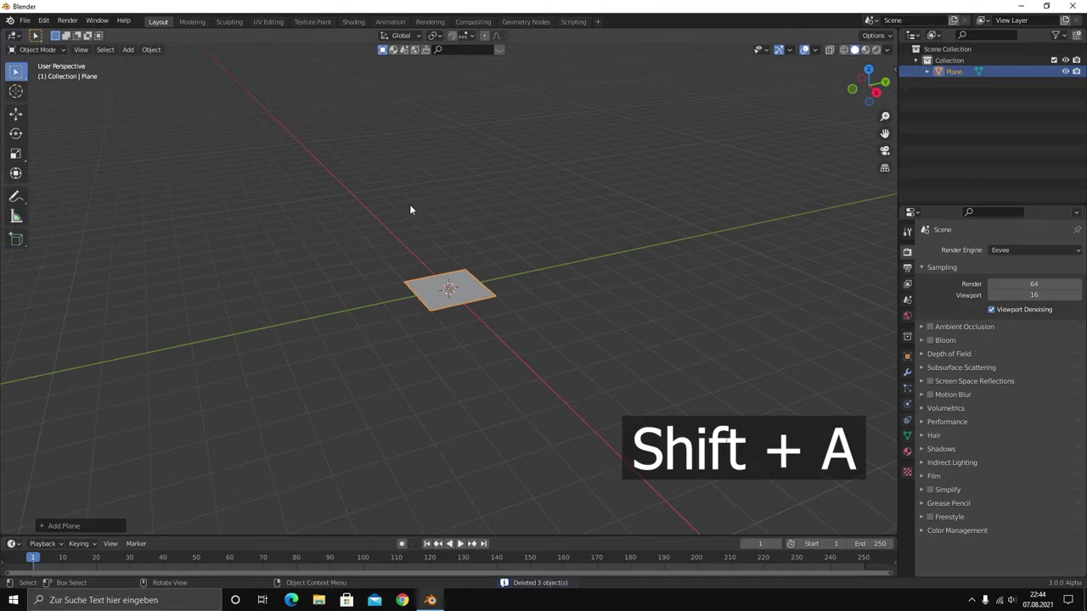
pyautogui.press('s')
pyautogui.press('5')
pyautogui.press('Return')
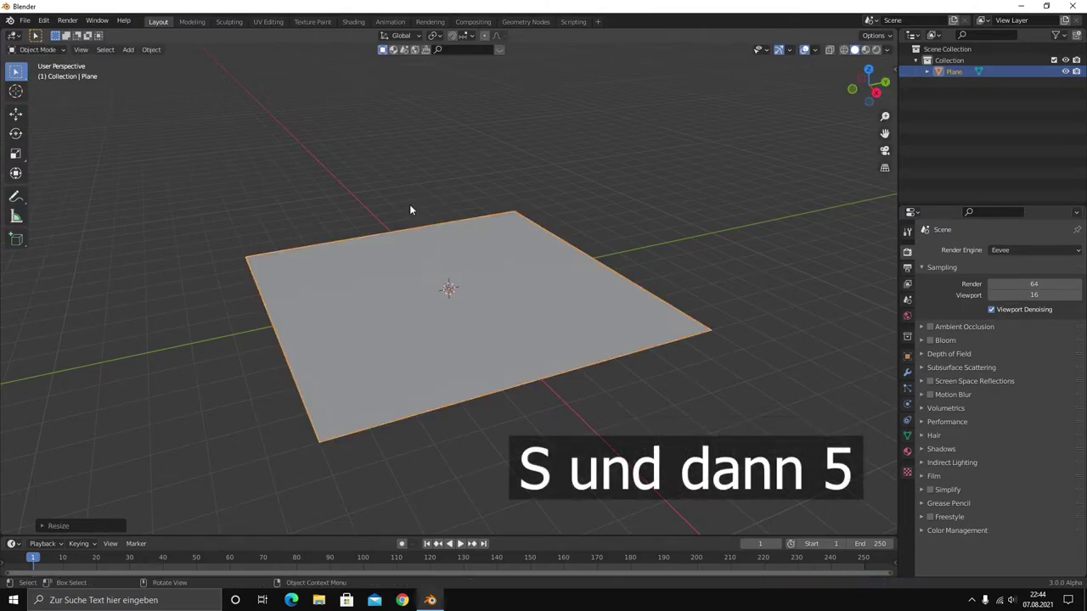
# Switch to front orthographic view, zoom in, and add a new camera at the 3D cursor
pyautogui.press('KP_1')
pyautogui.scroll(1, 411, 210)
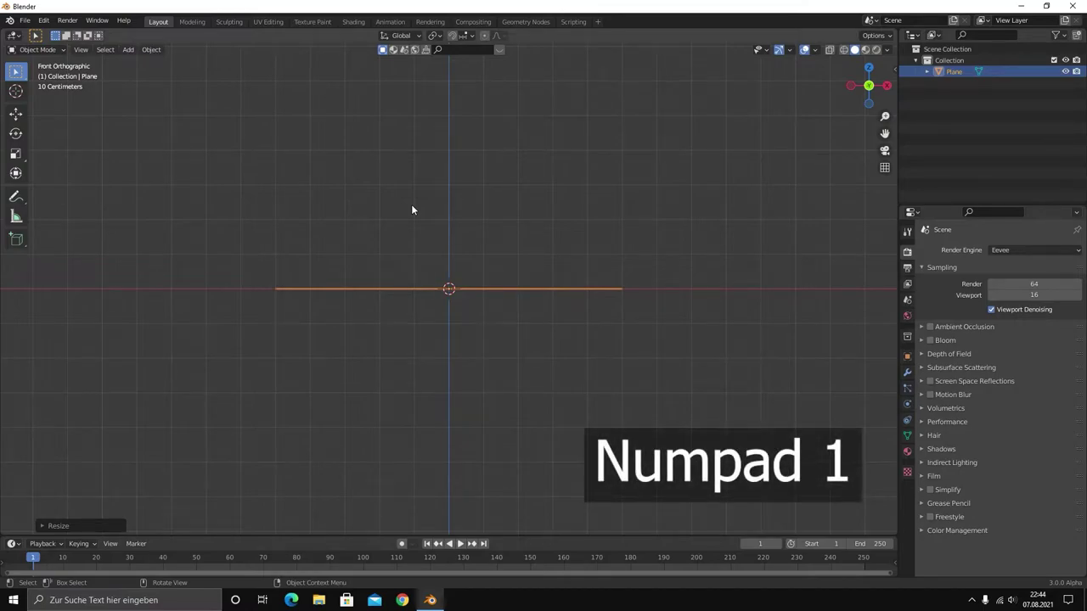
pyautogui.hotkey('shift', 'a')
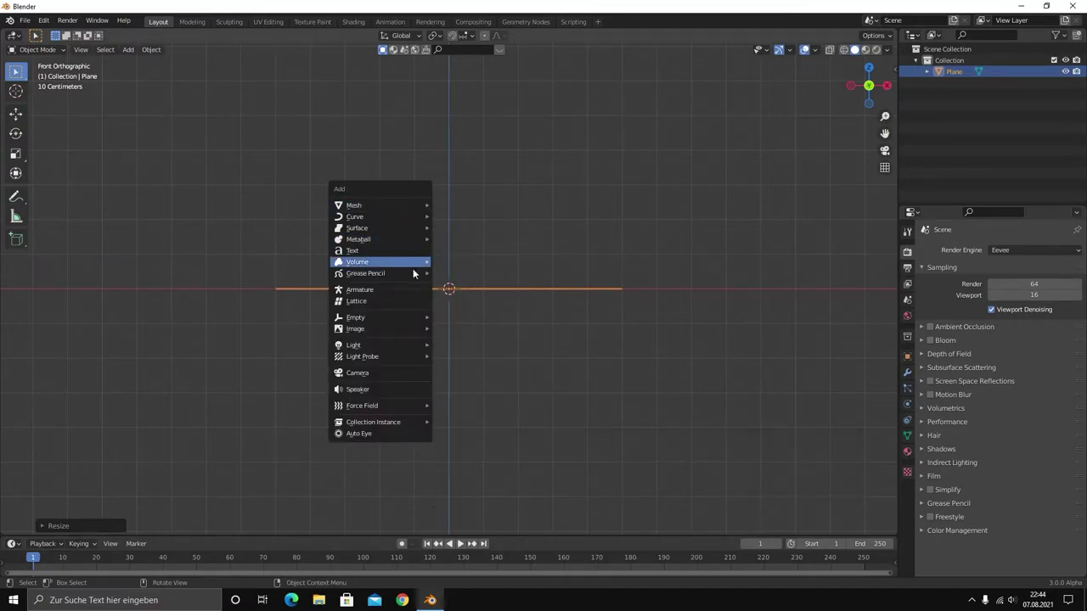
pyautogui.click(385, 373)
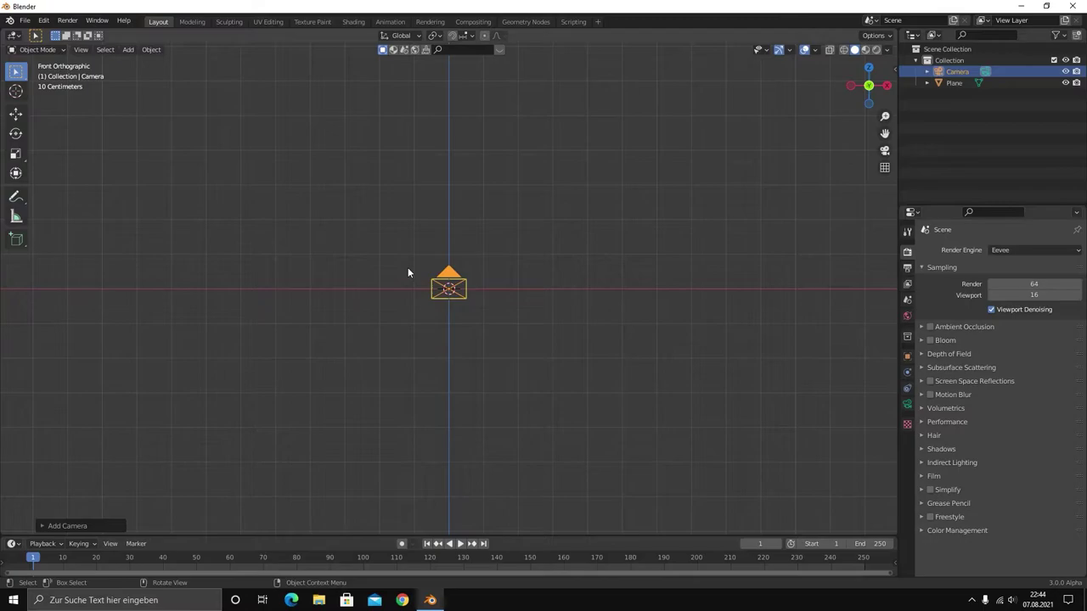
# Align the camera to the front view and raise it along Z
pyautogui.press('ctrl+alt+KP_0')
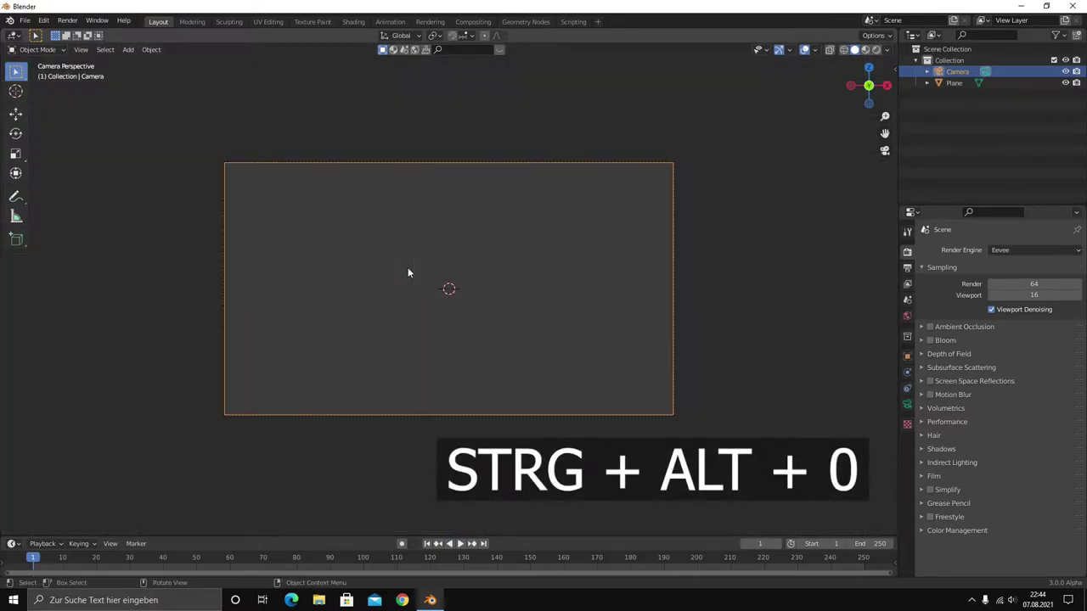
pyautogui.press('g')
pyautogui.press('z')
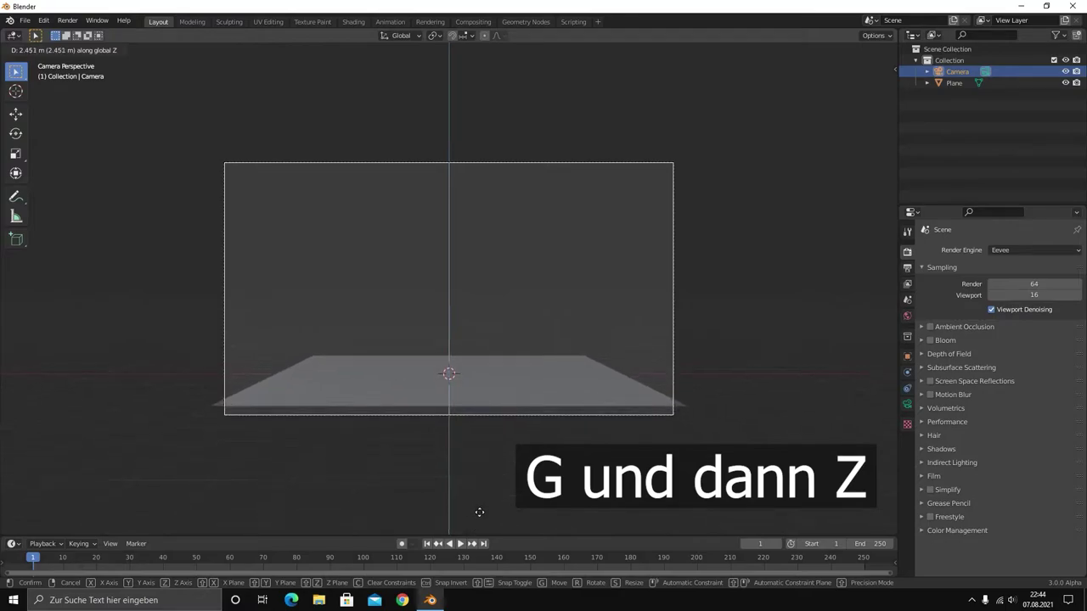
pyautogui.click(505, 487)
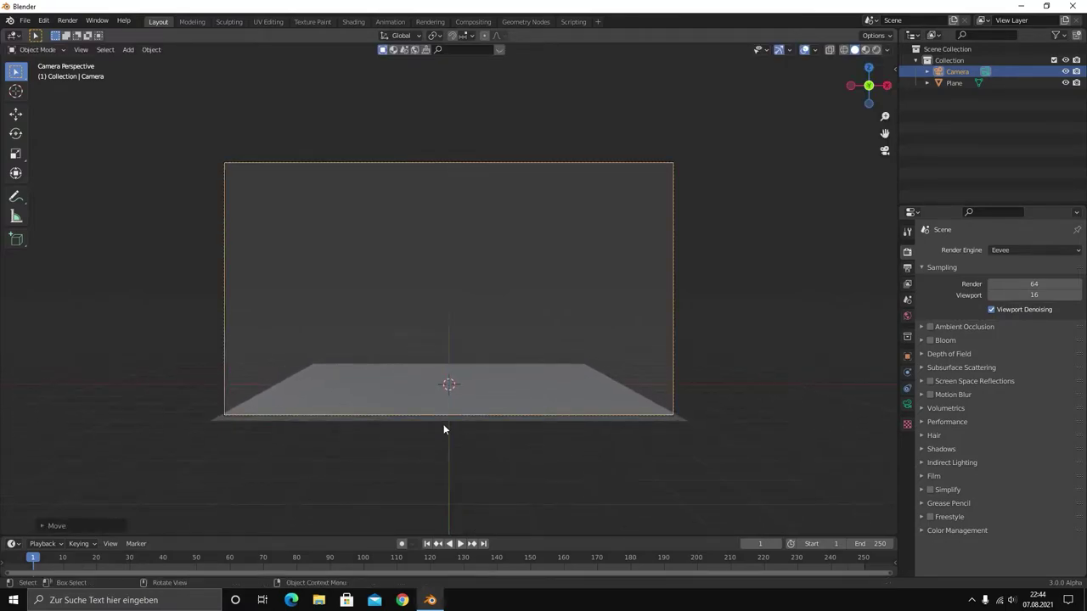
# Enlarge the ground plane so it stretches past the camera frame, then deselect it
pyautogui.click(358, 405)
pyautogui.press('s')
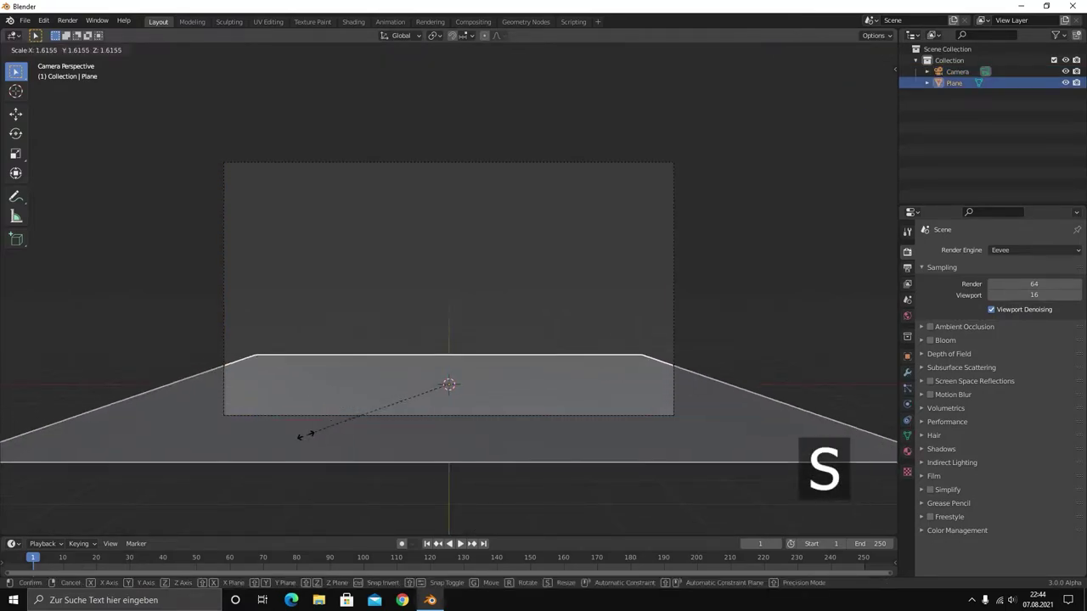
pyautogui.click(230, 472)
pyautogui.click(196, 286)
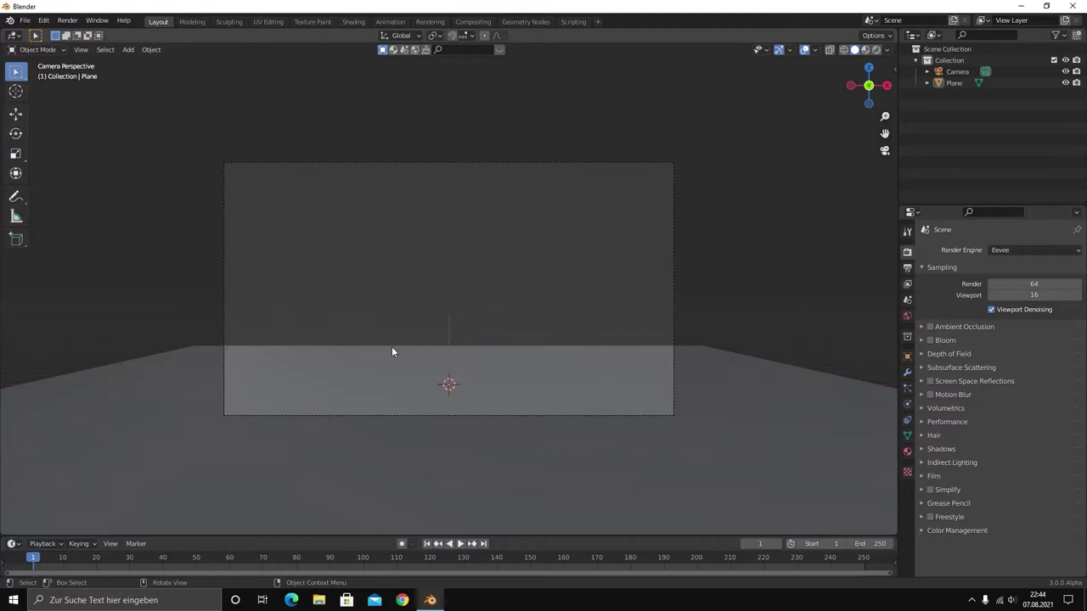
pyautogui.hotkey('shift', 'a')
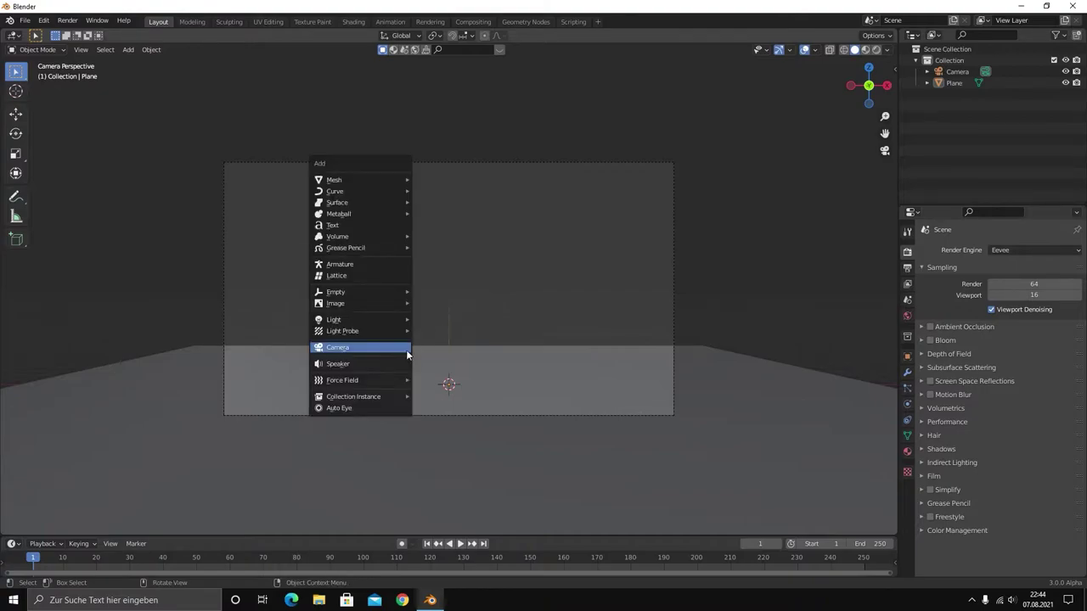
# Add a cube, set Snap To Face, and raise the cube 1 m onto the plane
pyautogui.moveTo(334, 180)
pyautogui.click(450, 186)
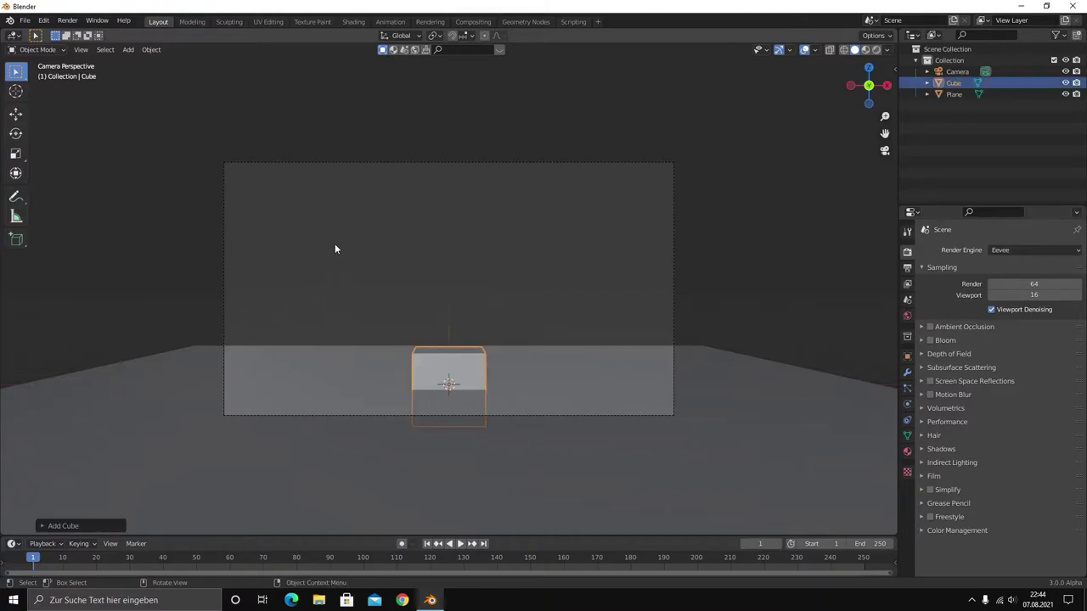
pyautogui.click(465, 36)
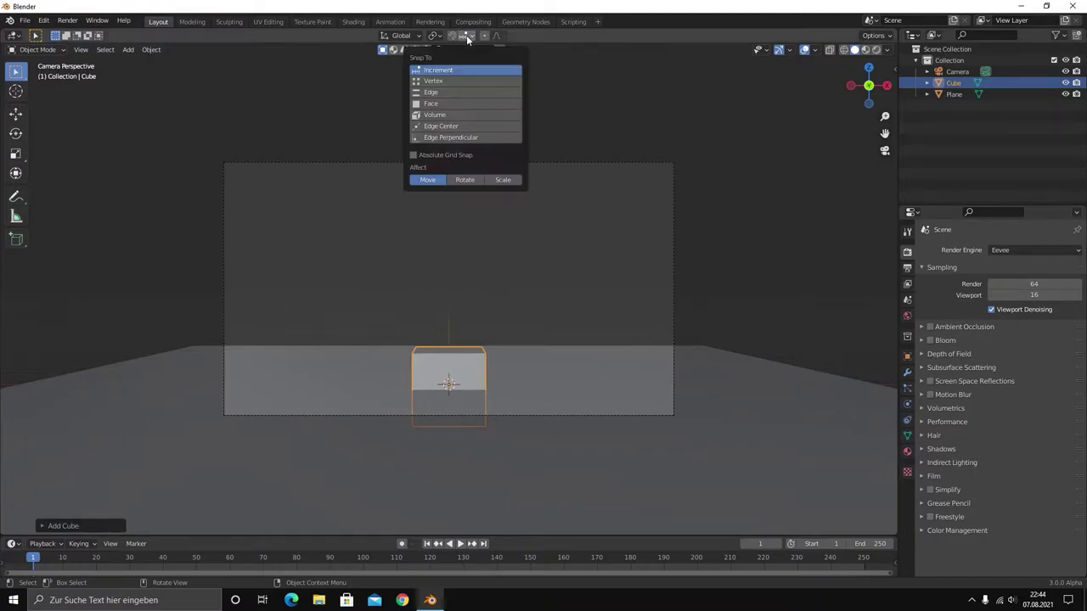
pyautogui.click(450, 103)
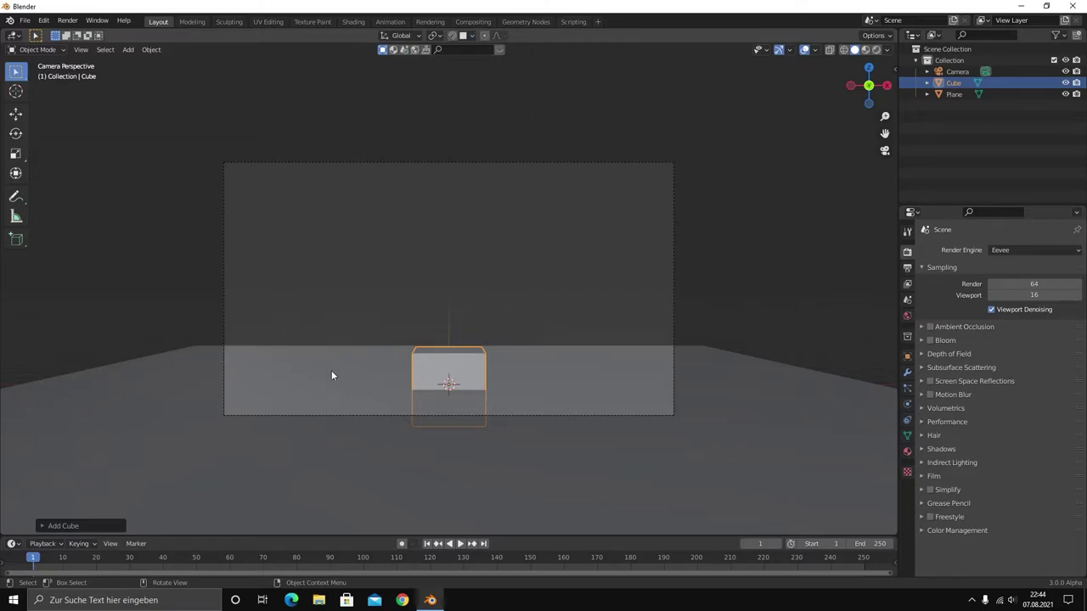
pyautogui.press('g')
pyautogui.press('z')
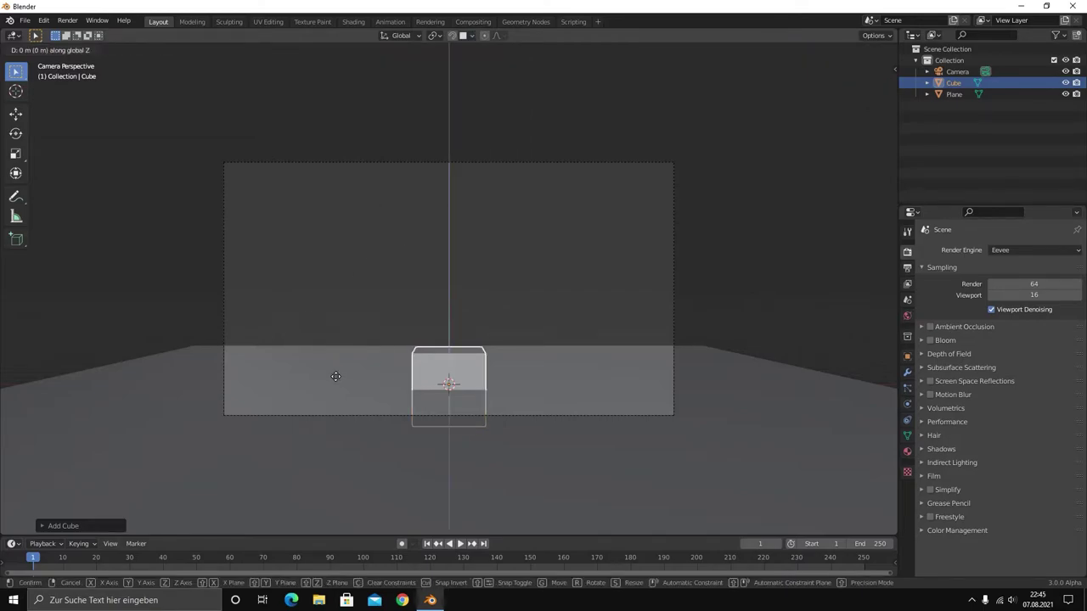
pyautogui.press('ctrl')
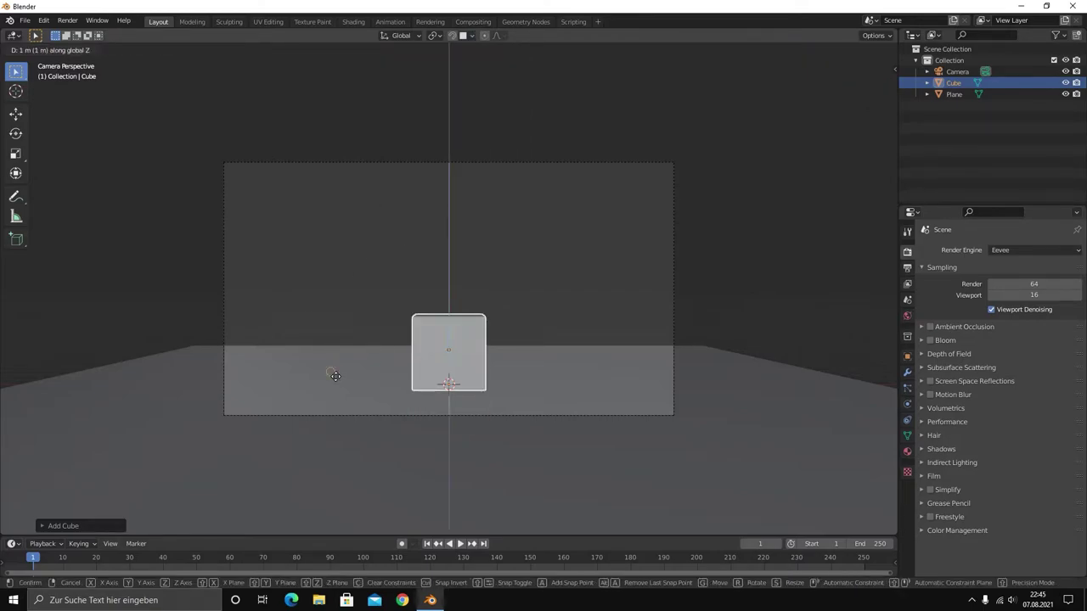
pyautogui.click(335, 377)
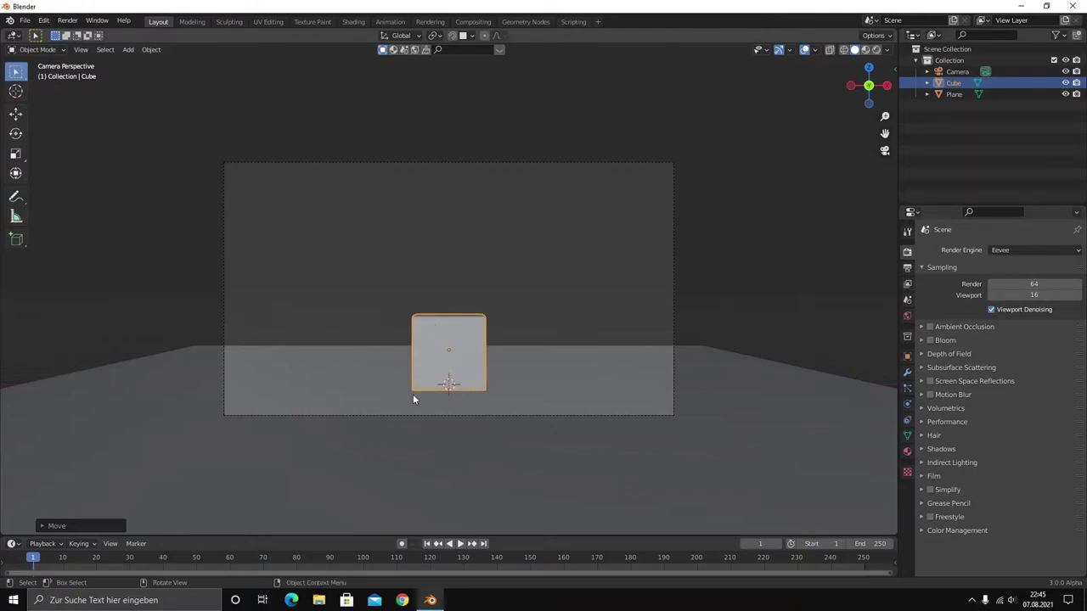
# With snapping switched on, settle the cube vertically onto the plane, then turn snapping off
pyautogui.press('r')
pyautogui.press('z')
pyautogui.press('Escape')
pyautogui.click(454, 36)
pyautogui.press('g')
pyautogui.press('z')
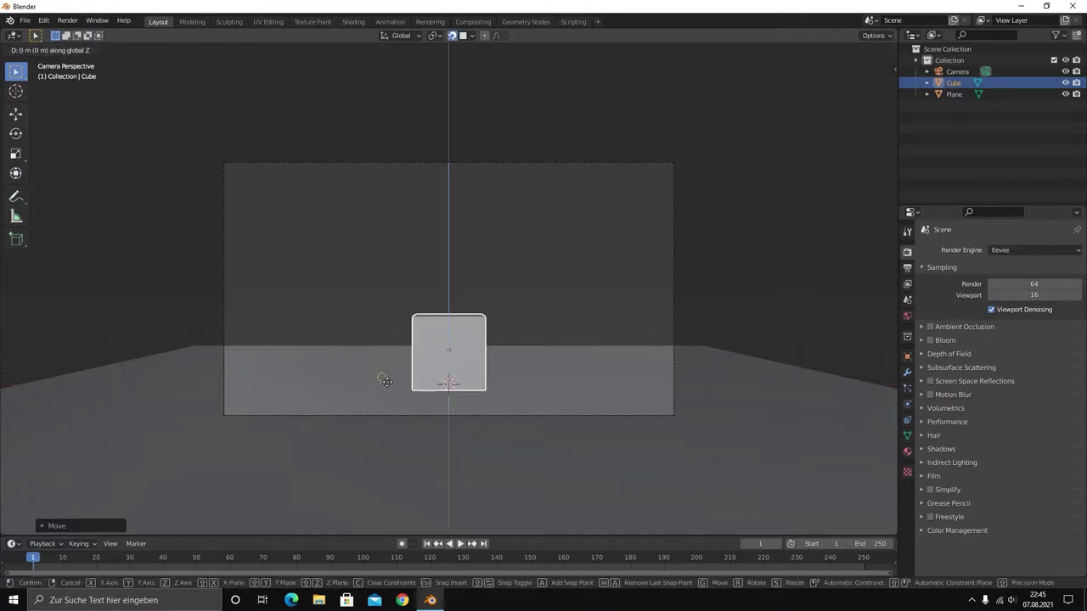
pyautogui.click(392, 413)
pyautogui.click(452, 36)
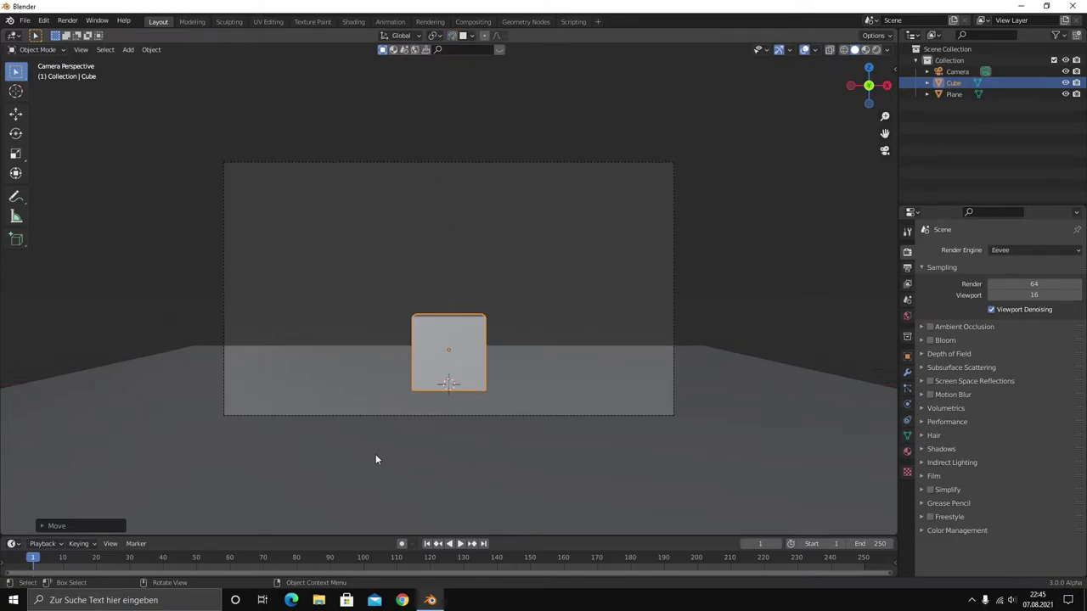
pyautogui.click(465, 38)
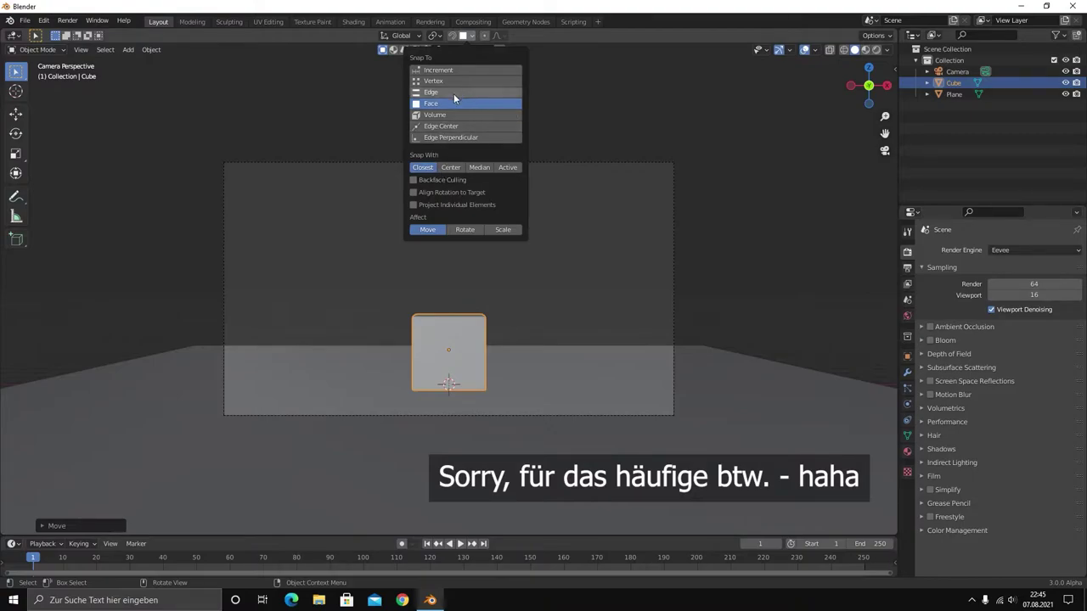
# Close the snapping options and reset the cube's vertical offset so it sits on the plane
pyautogui.click(463, 38)
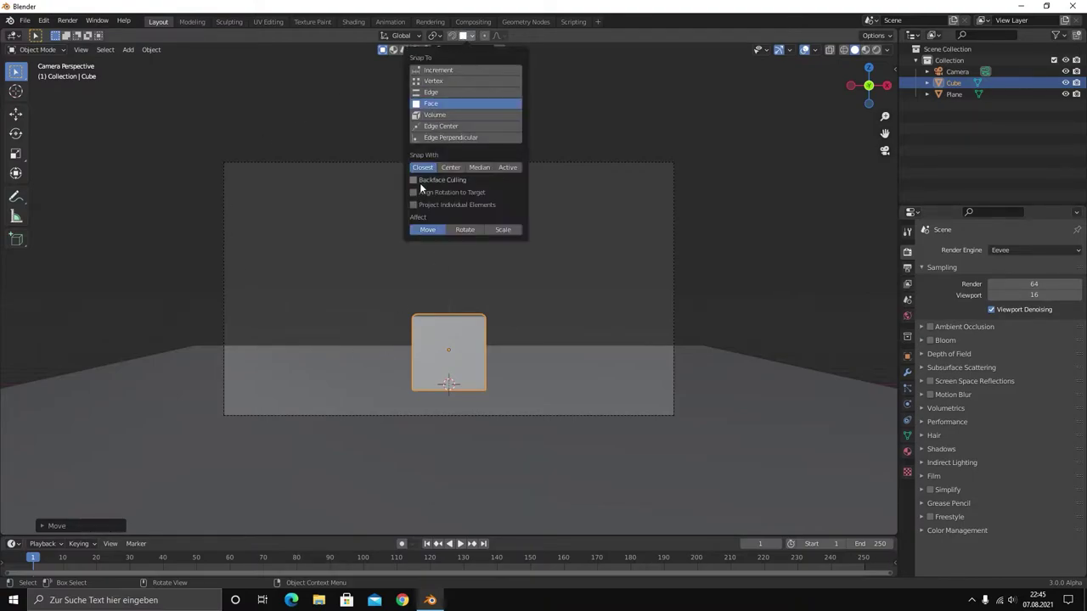
pyautogui.press('g')
pyautogui.press('z')
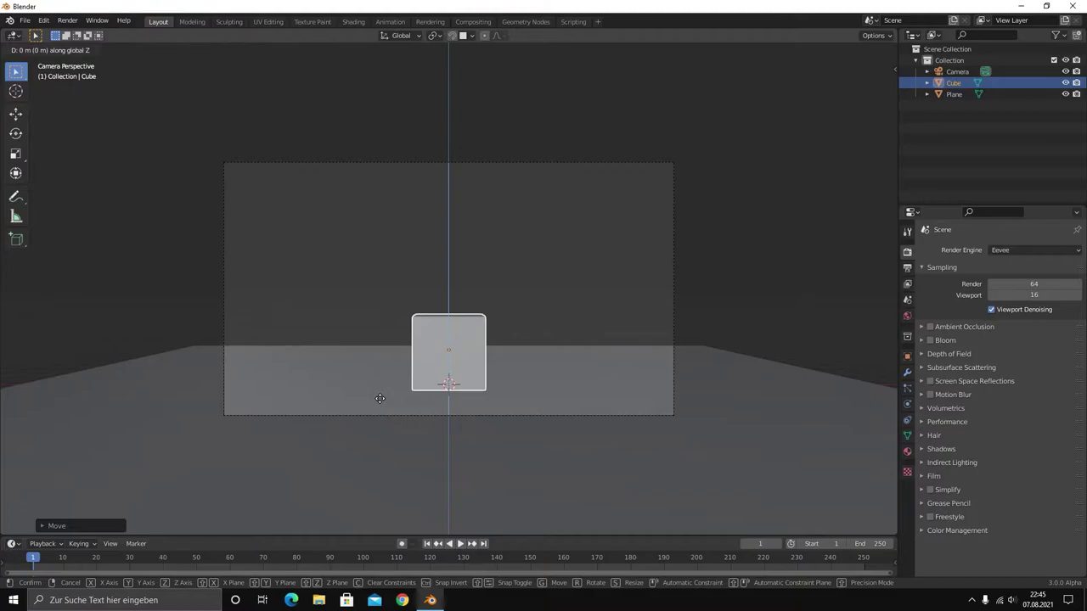
pyautogui.click(376, 450)
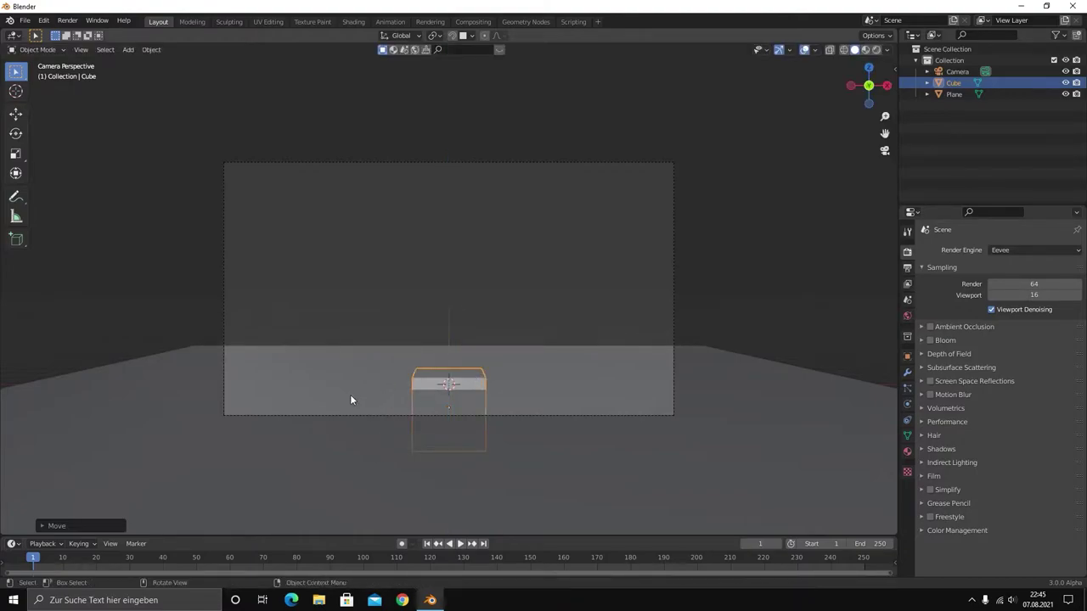
pyautogui.press('g')
pyautogui.press('z')
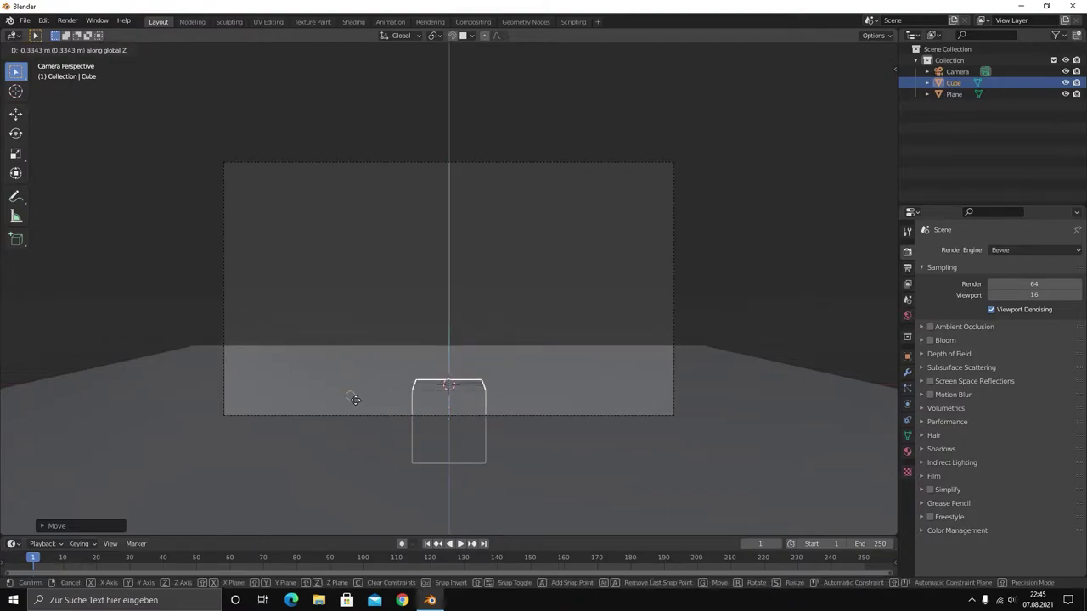
pyautogui.press('ctrl')
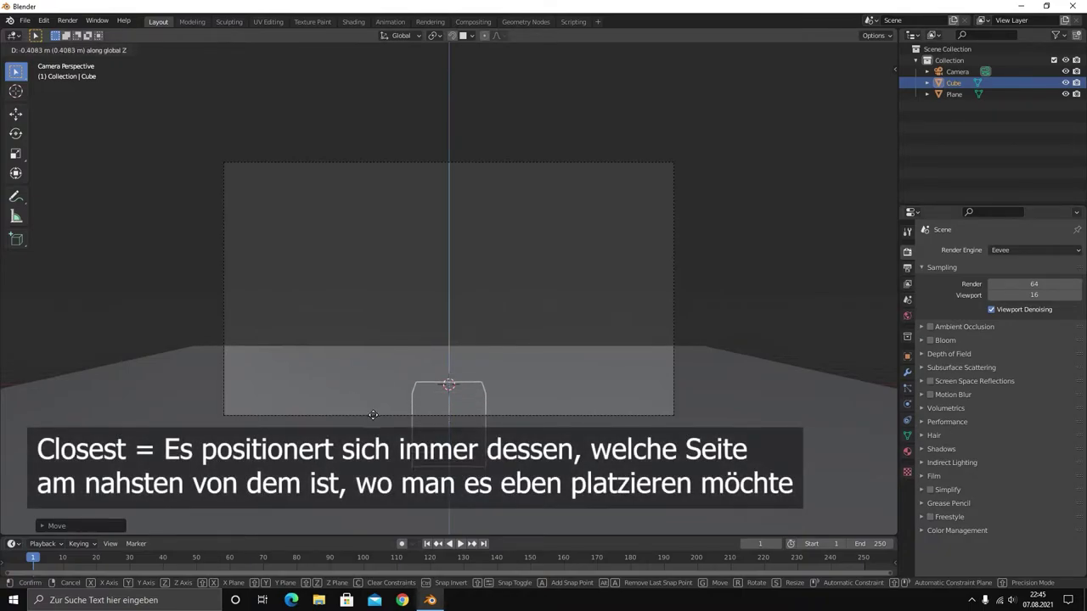
pyautogui.click(378, 413)
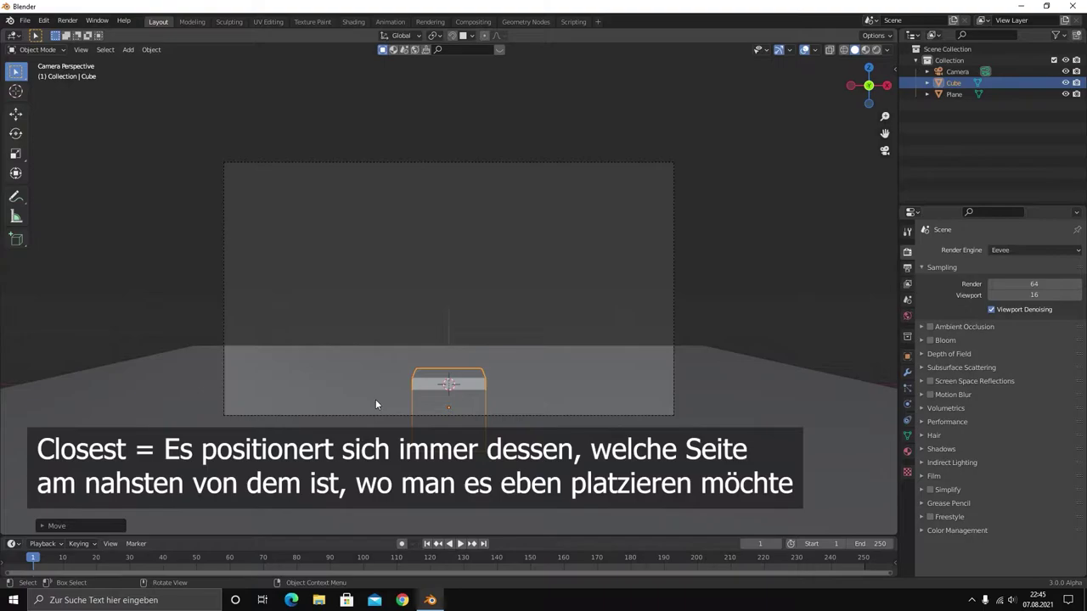
# Test further Z moves and a scale on the cube, cancelling to keep its size and position
pyautogui.press('g')
pyautogui.press('z')
pyautogui.click(367, 352)
pyautogui.press('g')
pyautogui.press('z')
pyautogui.rightClick(351, 402)
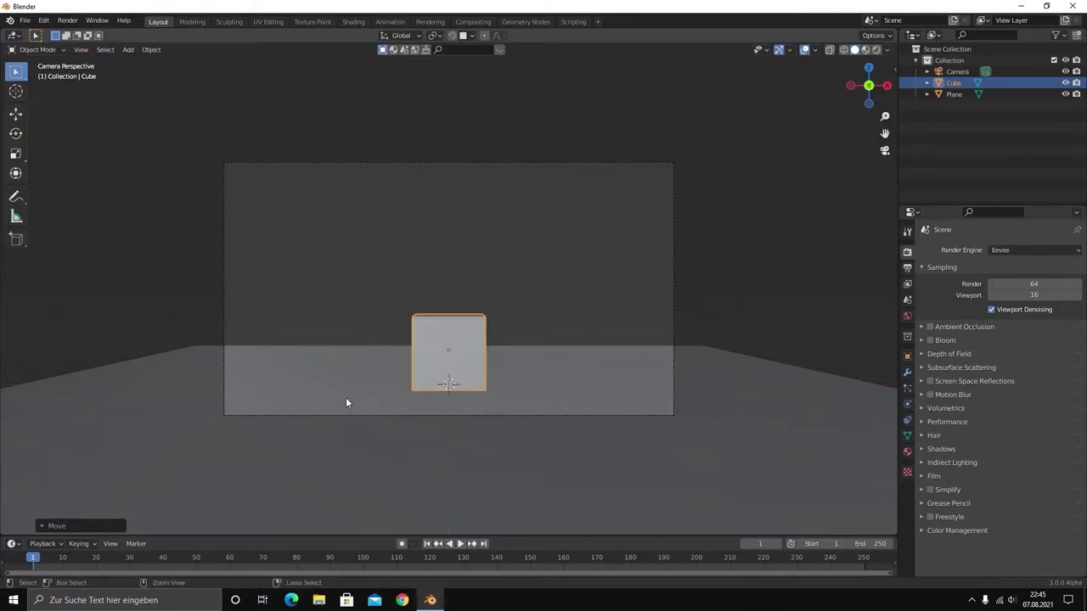
pyautogui.press('s')
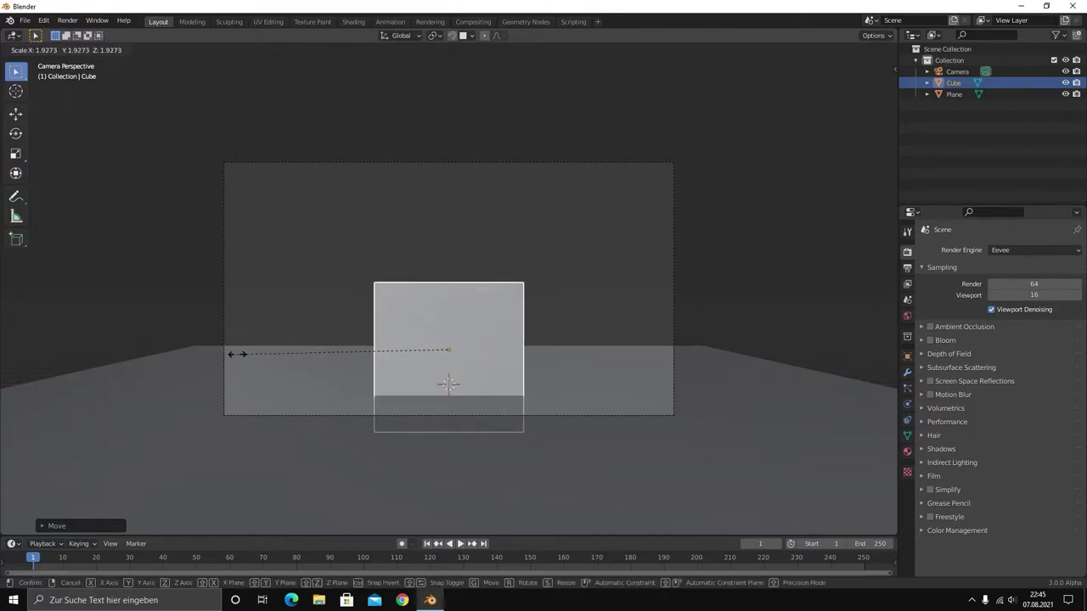
pyautogui.rightClick(258, 359)
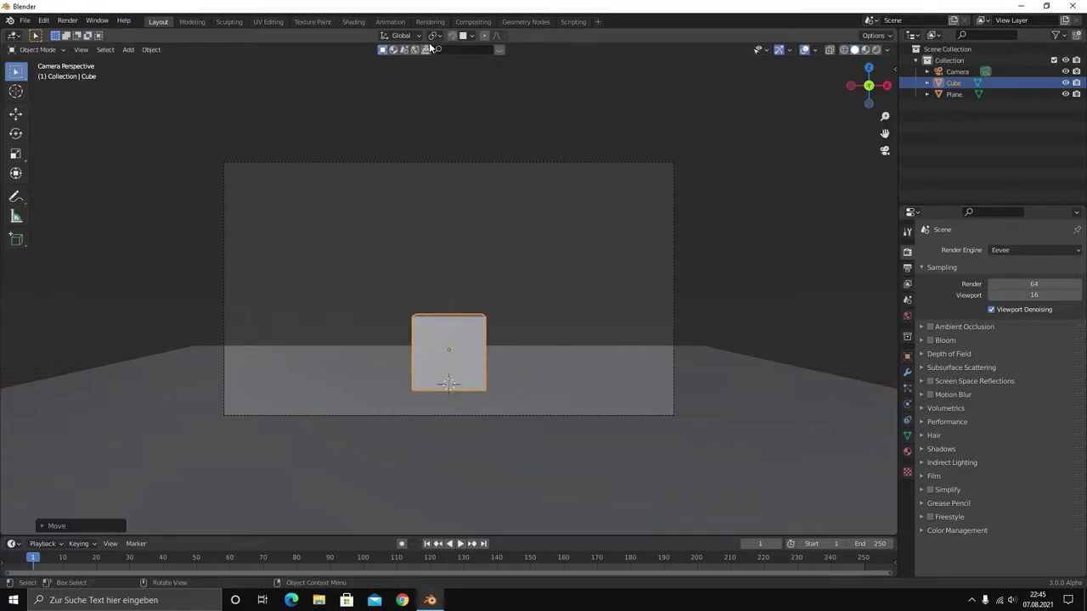
# Set the pivot point to 3D Cursor and scale the cube up from its base
pyautogui.click(433, 36)
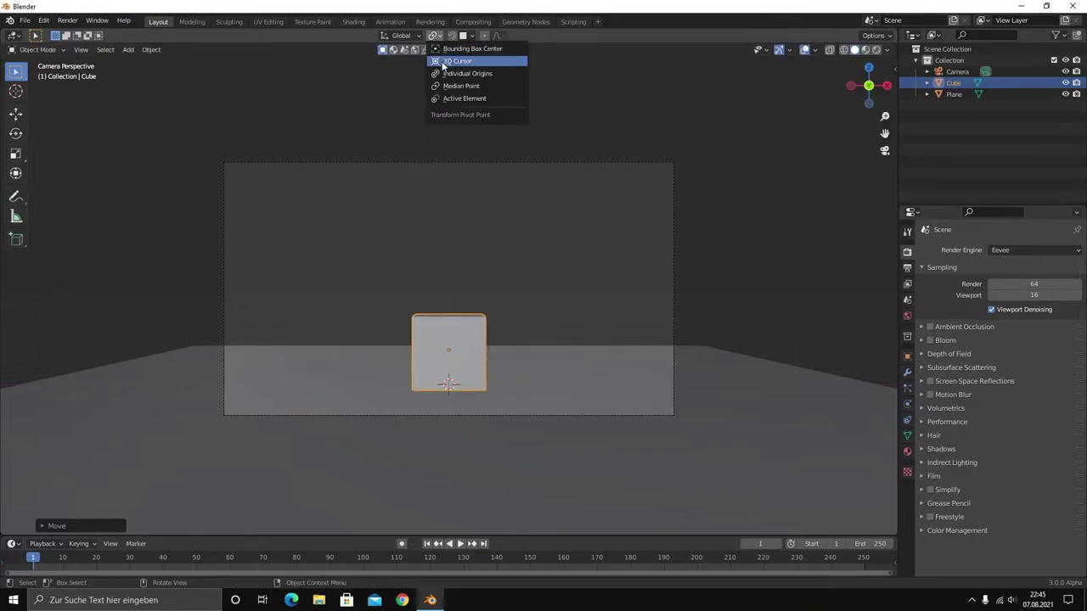
pyautogui.click(457, 61)
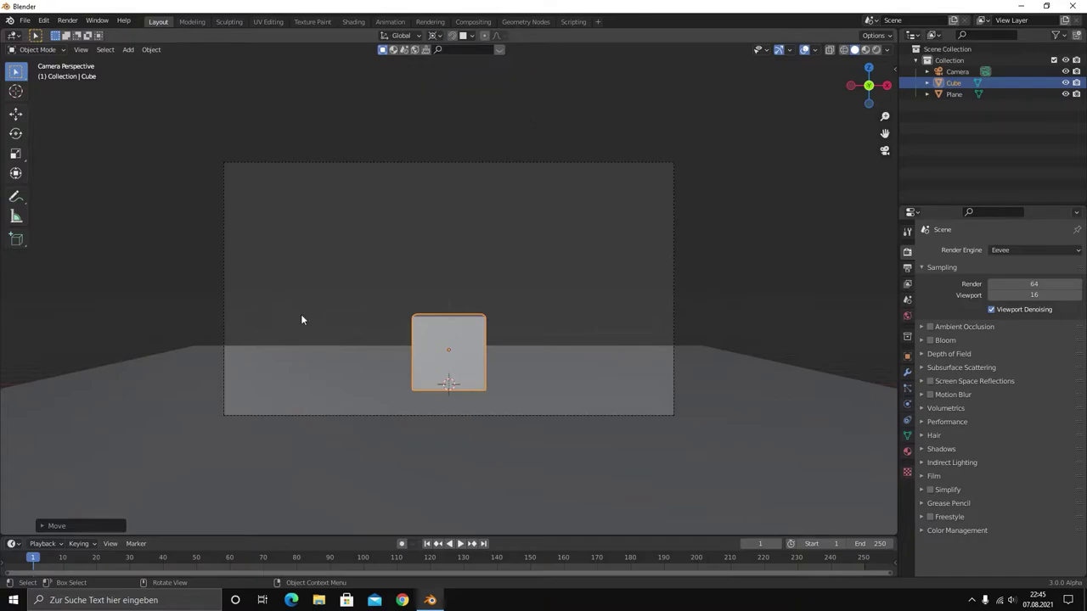
pyautogui.press('s')
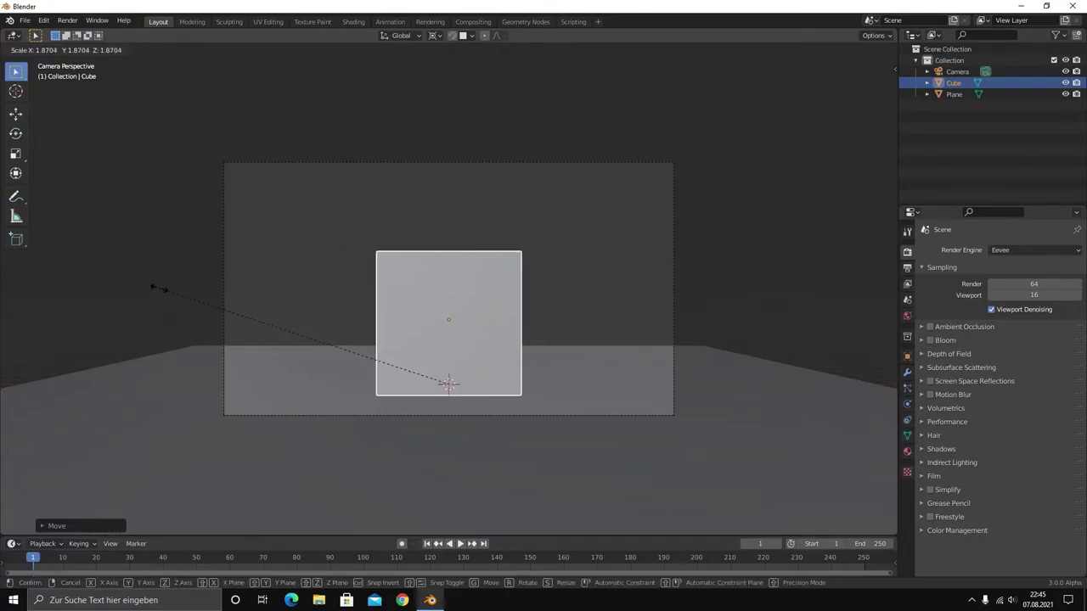
pyautogui.click(158, 286)
# Try other pivot point settings, then settle back on 3D Cursor
pyautogui.click(419, 35)
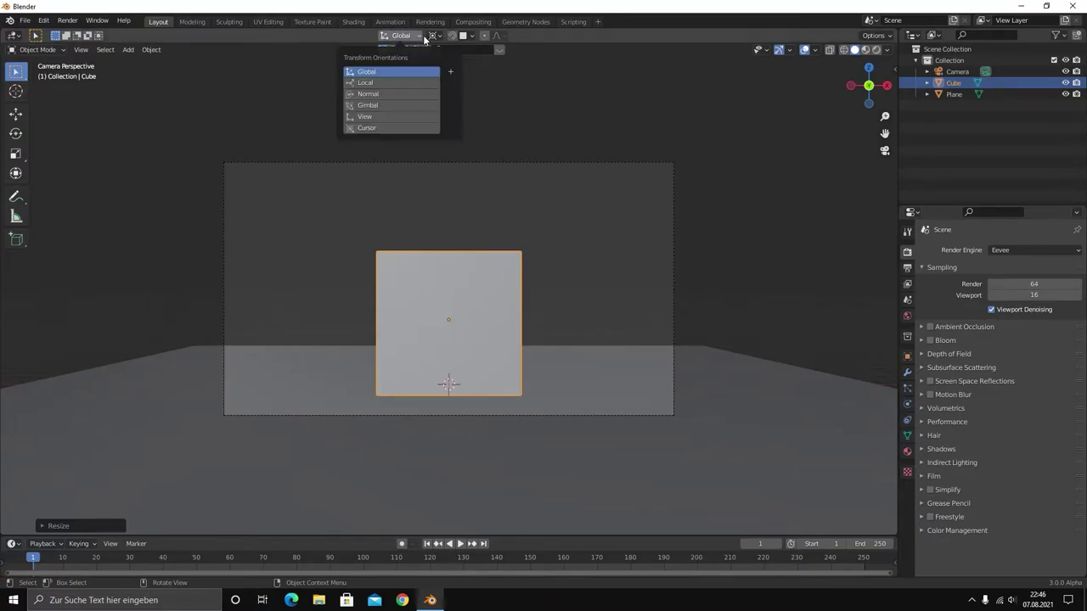
pyautogui.click(435, 36)
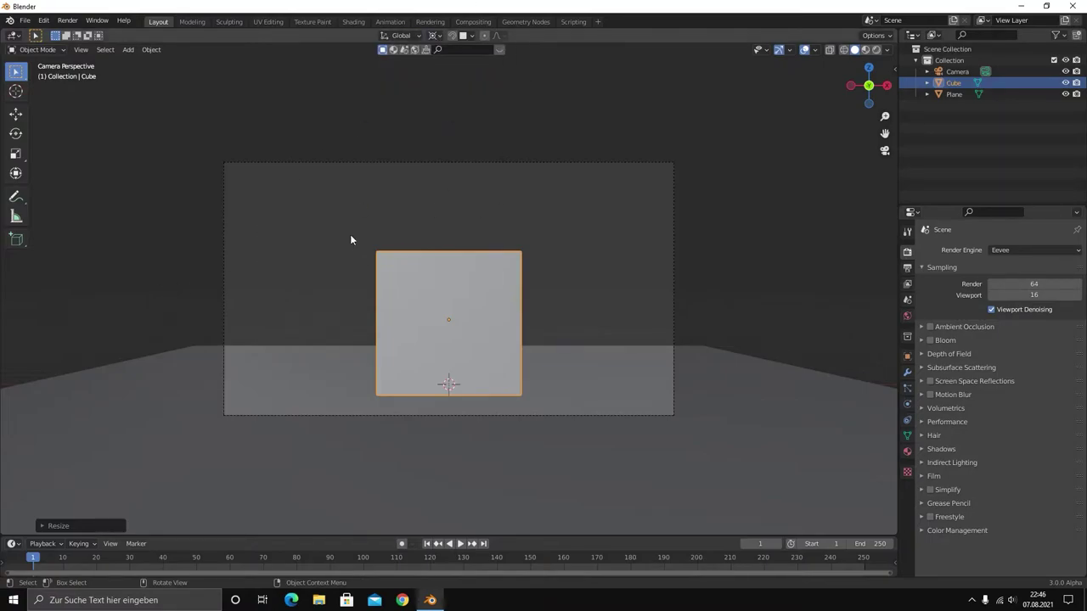
pyautogui.click(435, 35)
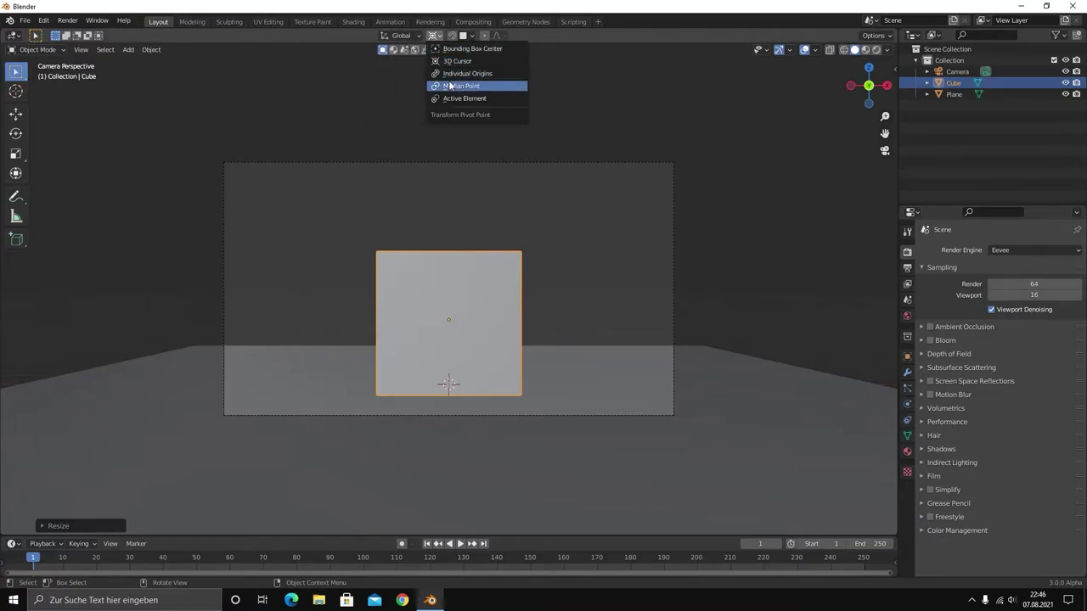
pyautogui.press('r')
pyautogui.press('z')
pyautogui.rightClick(249, 215)
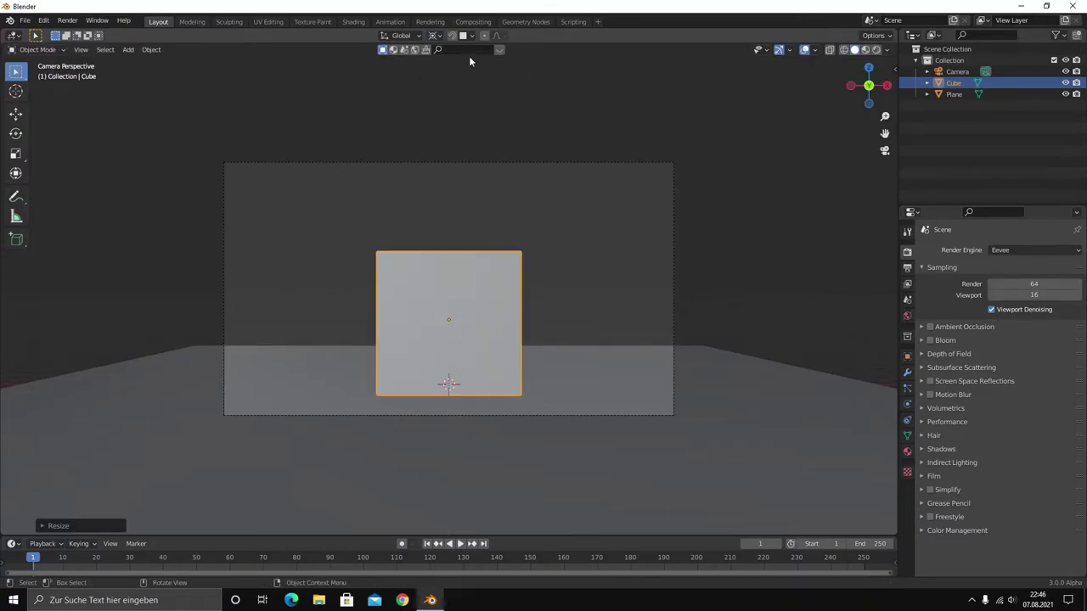
pyautogui.click(435, 35)
pyautogui.click(450, 69)
pyautogui.click(434, 35)
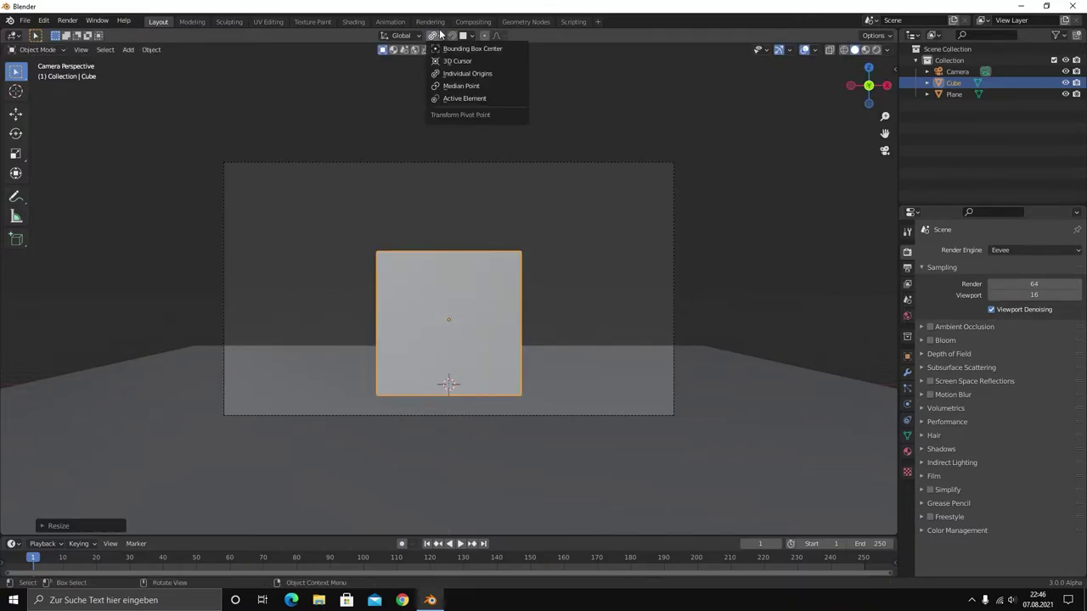
pyautogui.click(451, 86)
pyautogui.click(435, 34)
pyautogui.click(450, 61)
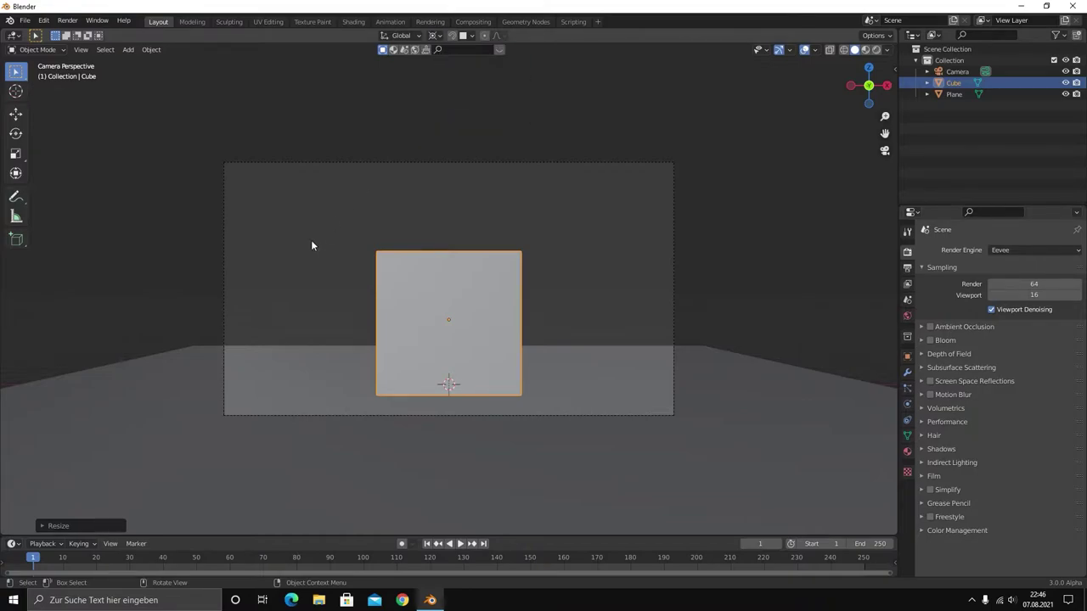
# Rotate the cube about Z so two faces show to the camera, then deselect it
pyautogui.press('r')
pyautogui.press('z')
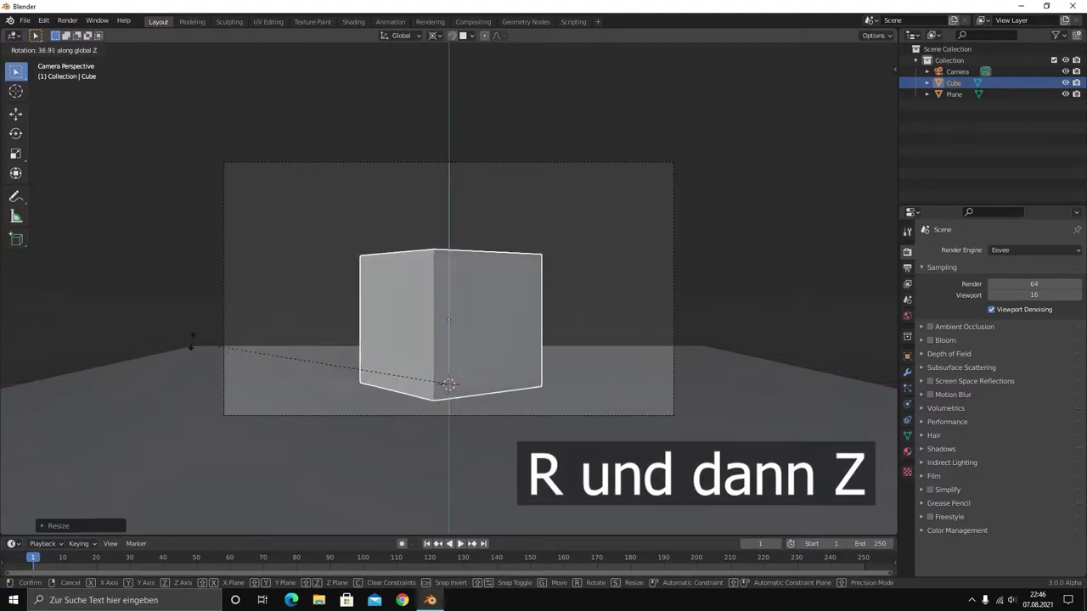
pyautogui.click(272, 297)
pyautogui.click(289, 285)
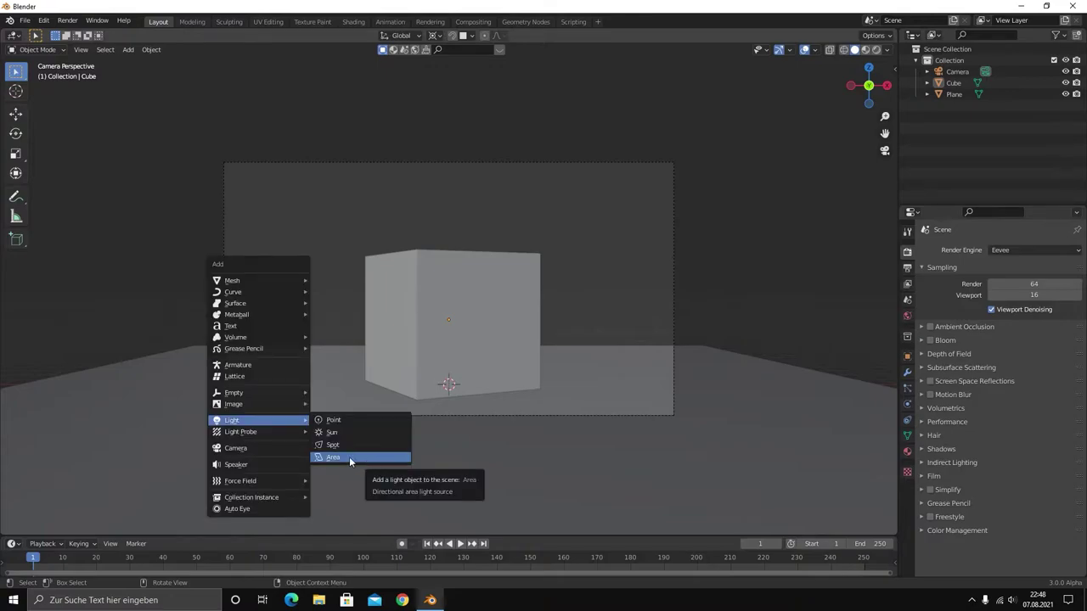
# Place an area light in the scene beside the camera, cube and plane
pyautogui.click(349, 458)
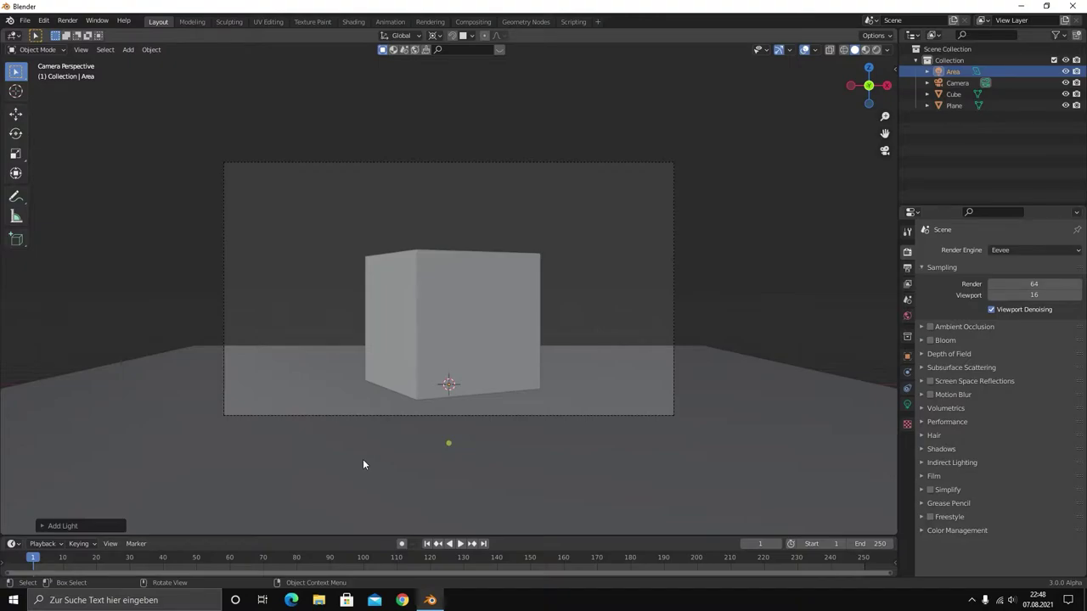
pyautogui.hotkey('shift', 'a')
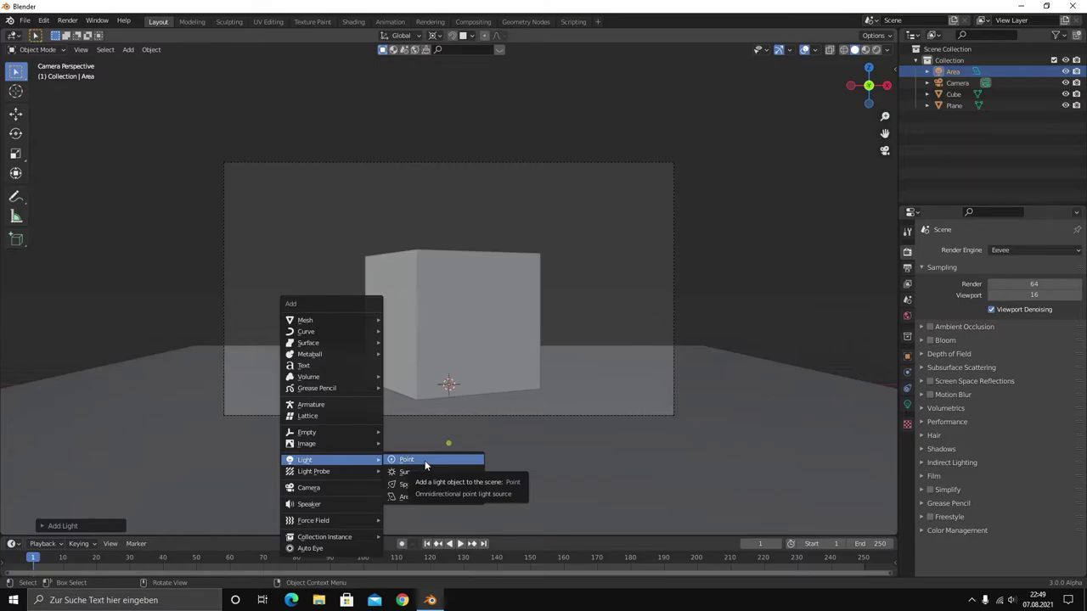
# Add a point light and raise it along Z
pyautogui.click(425, 460)
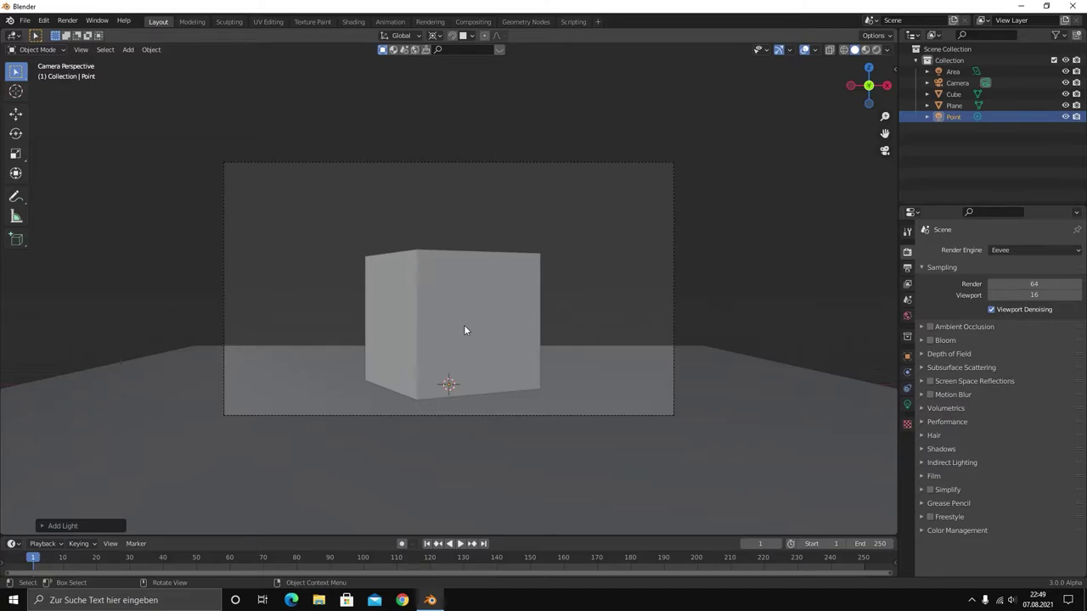
pyautogui.press('g')
pyautogui.press('z')
pyautogui.click(498, 260)
# Move the light along Y in front of the cube and preview the scene in Rendered shading
pyautogui.press('g')
pyautogui.press('x')
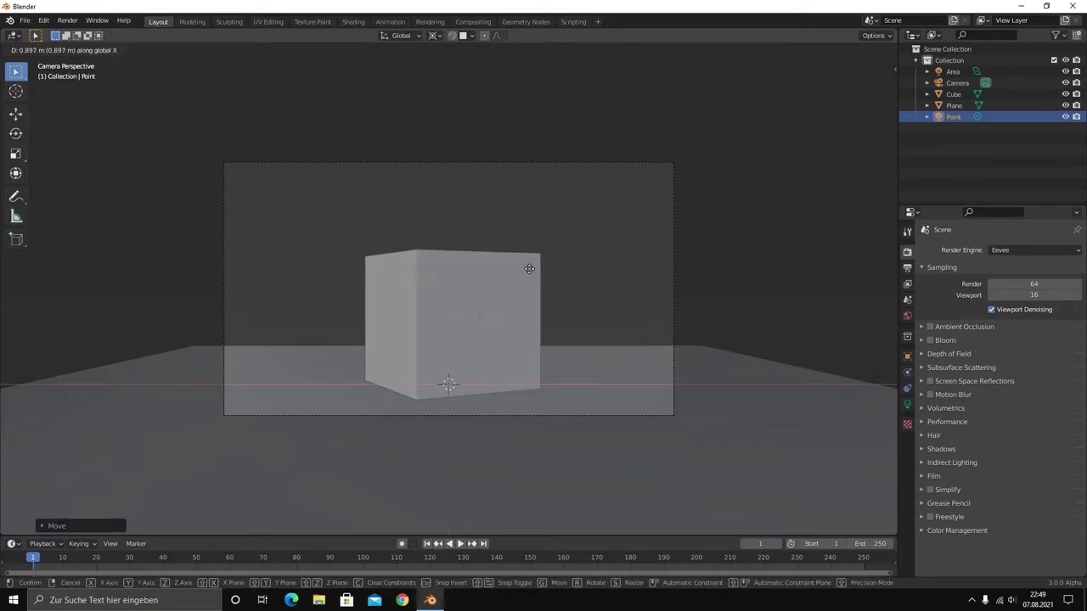
pyautogui.press('y')
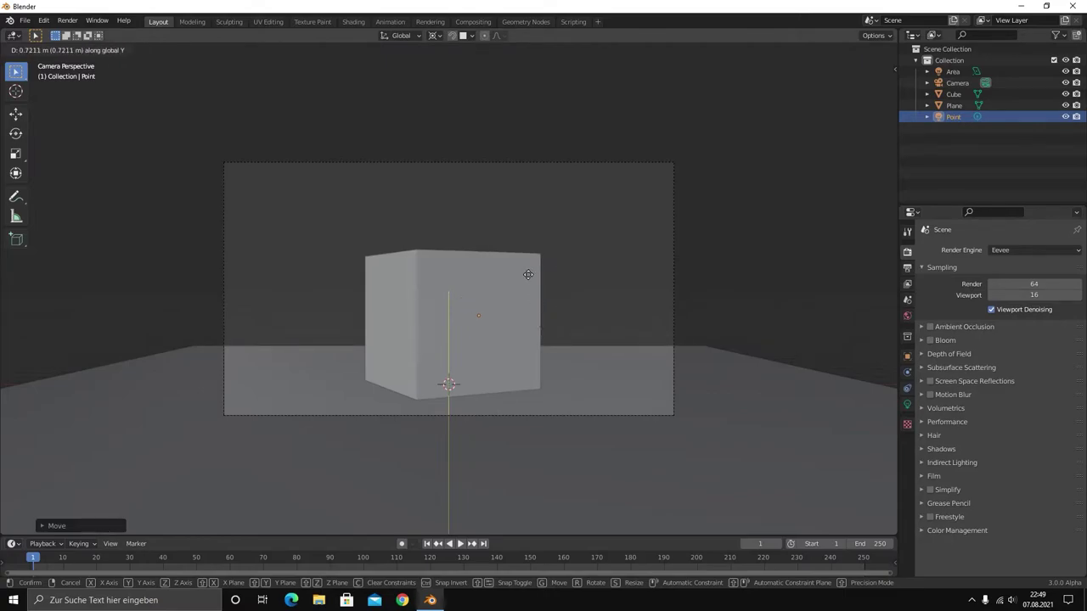
pyautogui.click(510, 235)
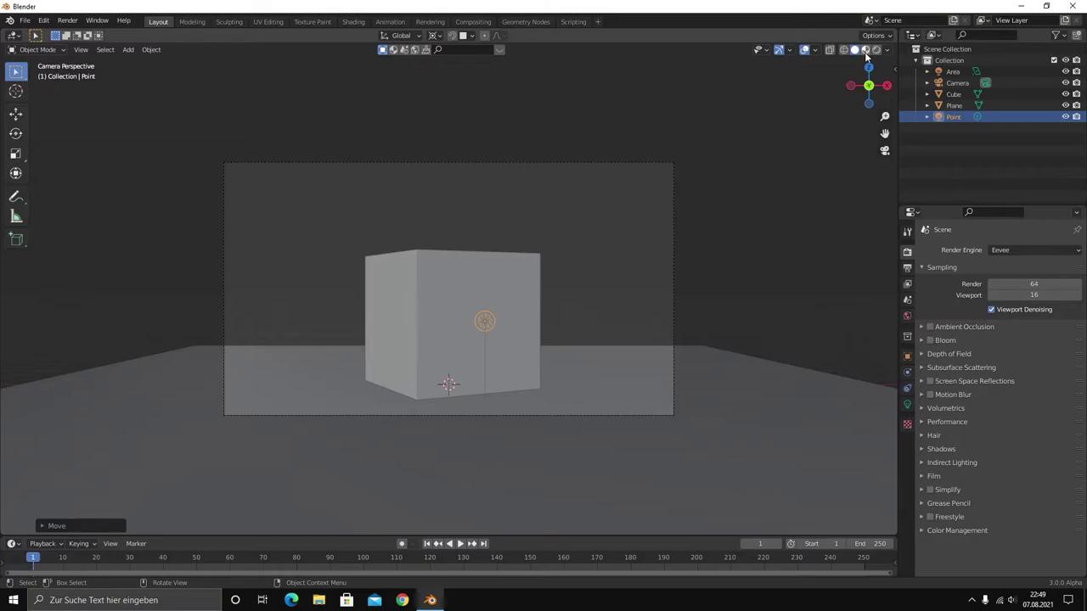
pyautogui.click(864, 51)
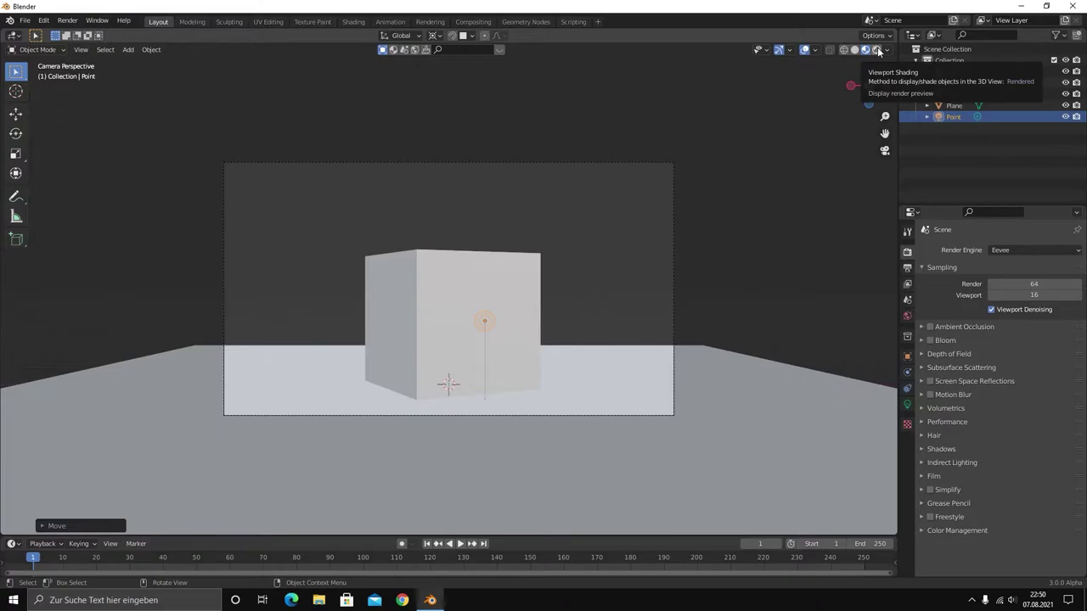
pyautogui.click(877, 49)
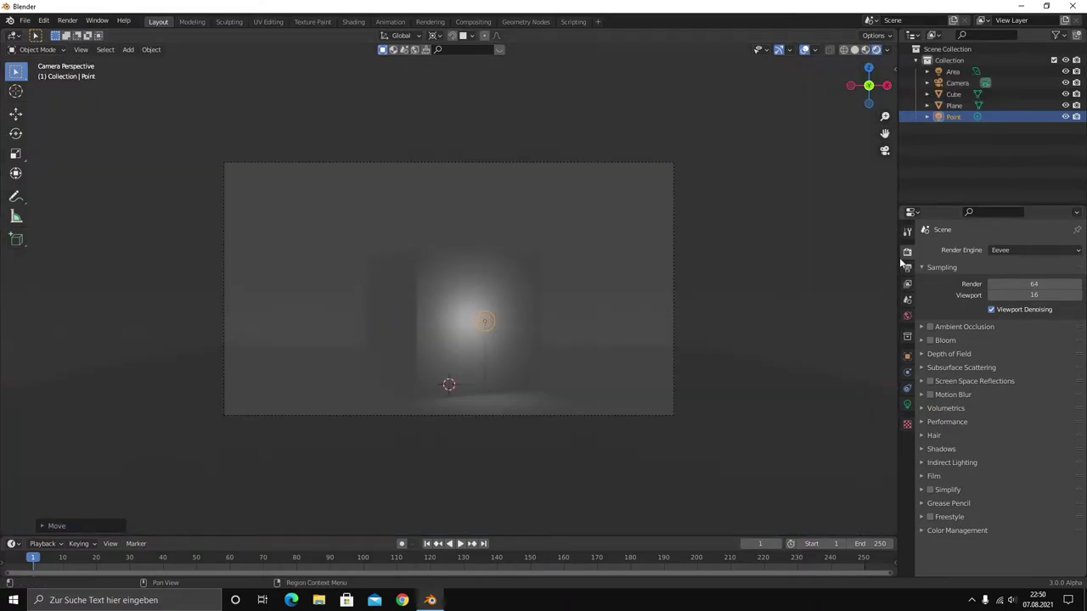
# Check the Render Engine list and keep Eevee as the renderer
pyautogui.click(1010, 250)
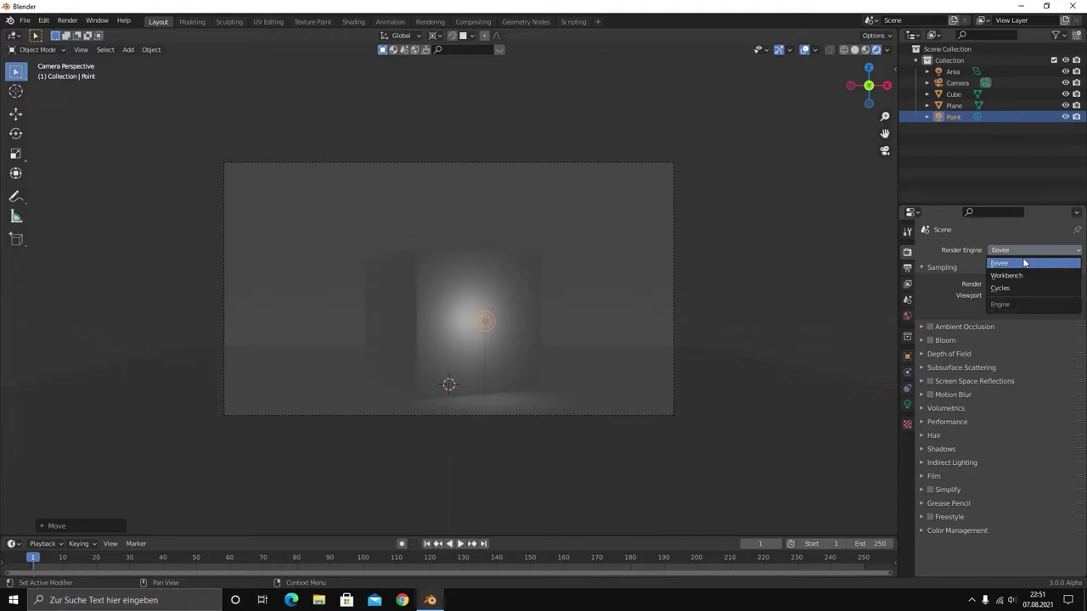
pyautogui.click(1019, 263)
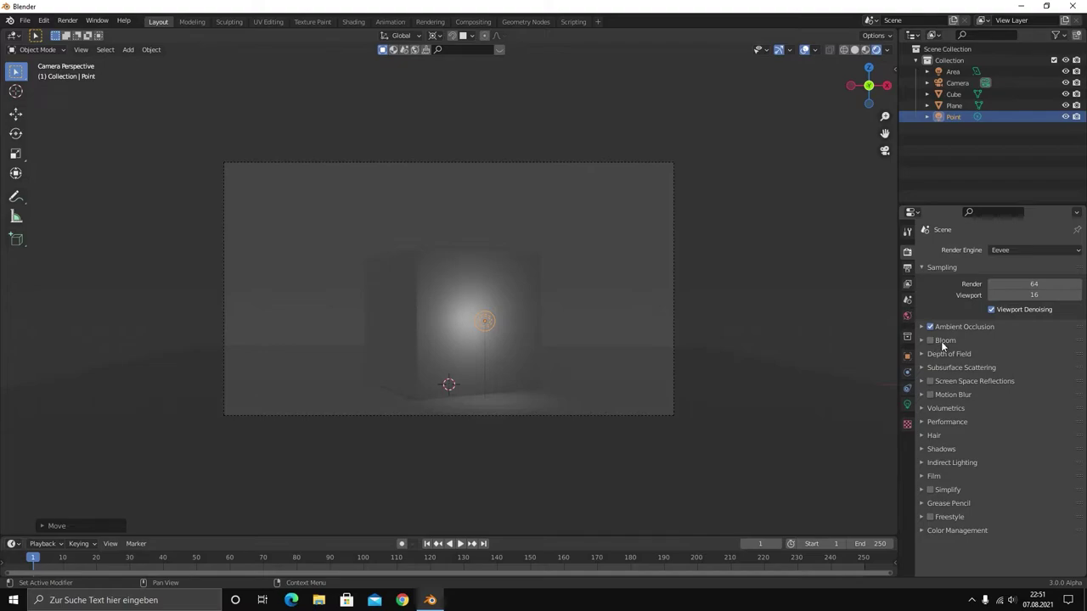
# Enable Motion Blur, toggle Bloom, and bring up the point light's properties
pyautogui.click(930, 395)
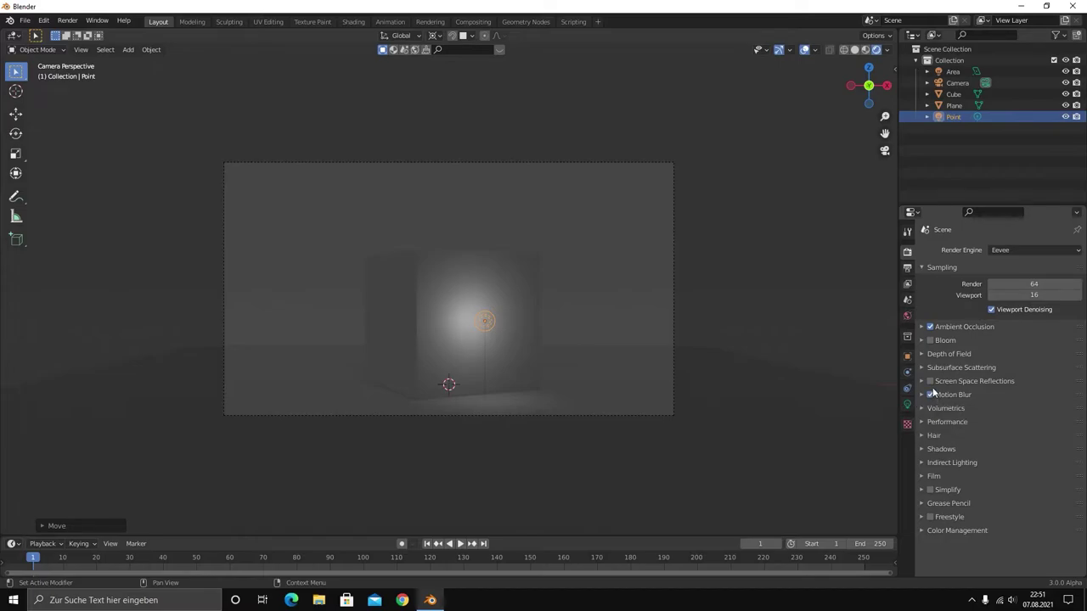
pyautogui.click(930, 341)
pyautogui.click(487, 323)
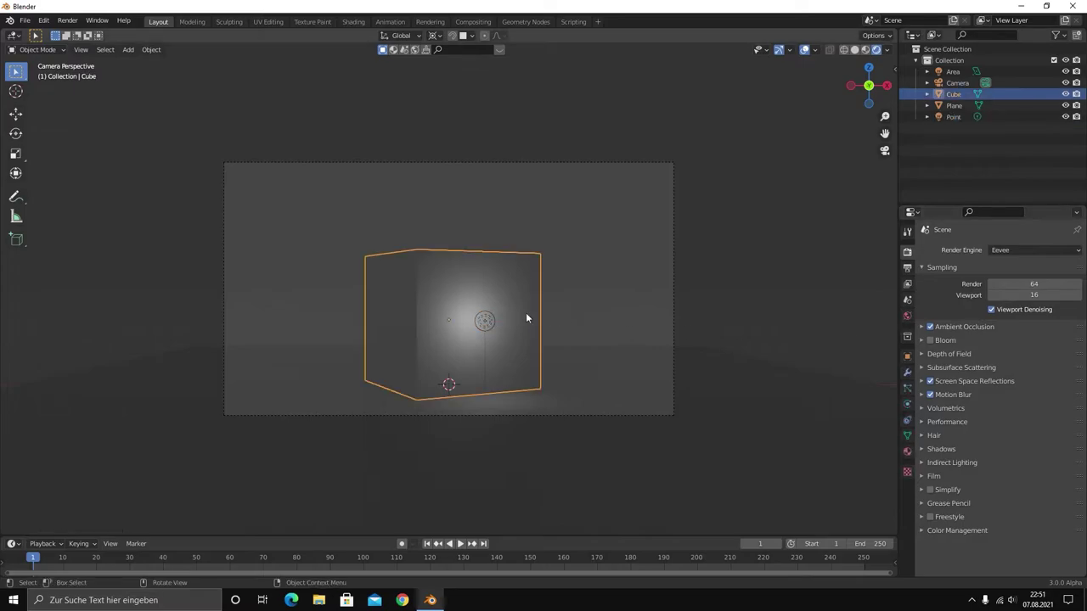
pyautogui.click(483, 327)
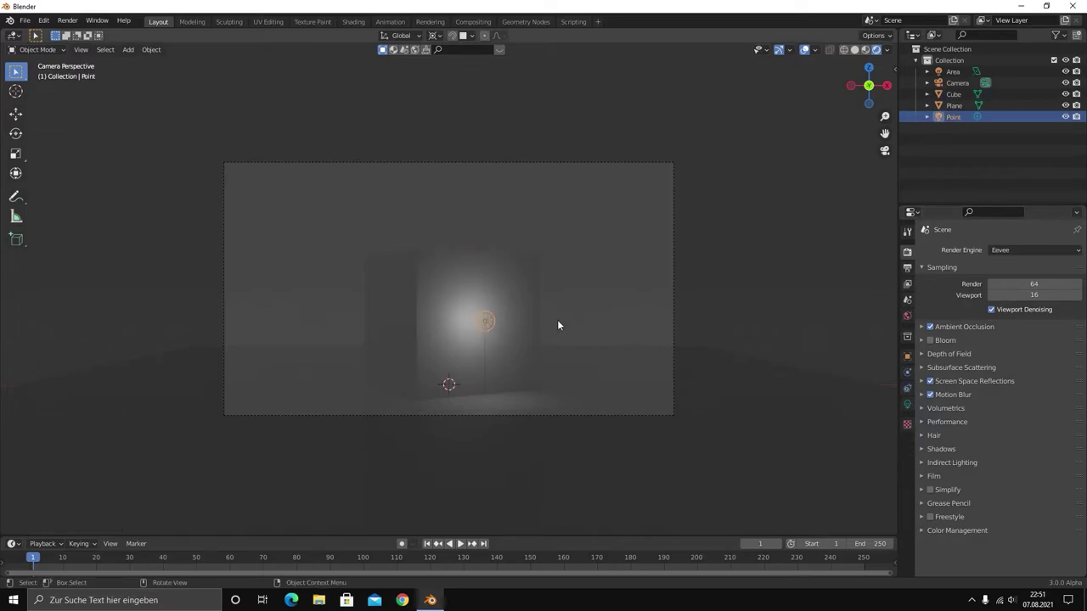
pyautogui.click(907, 405)
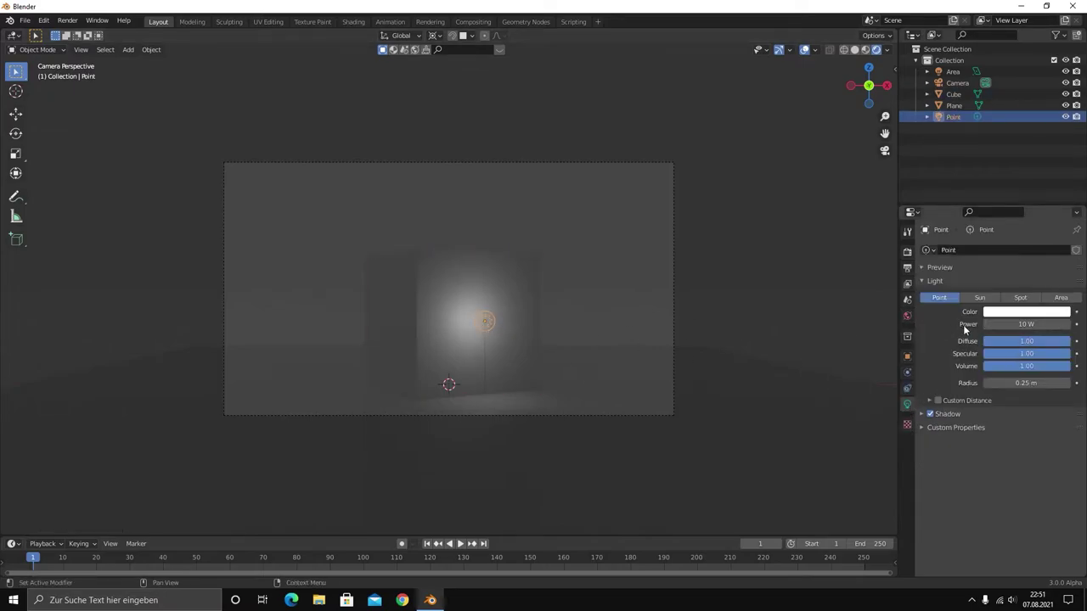
# Set the point light's power to 1000 W
pyautogui.click(1026, 325)
pyautogui.write('1000')
pyautogui.press('Return')
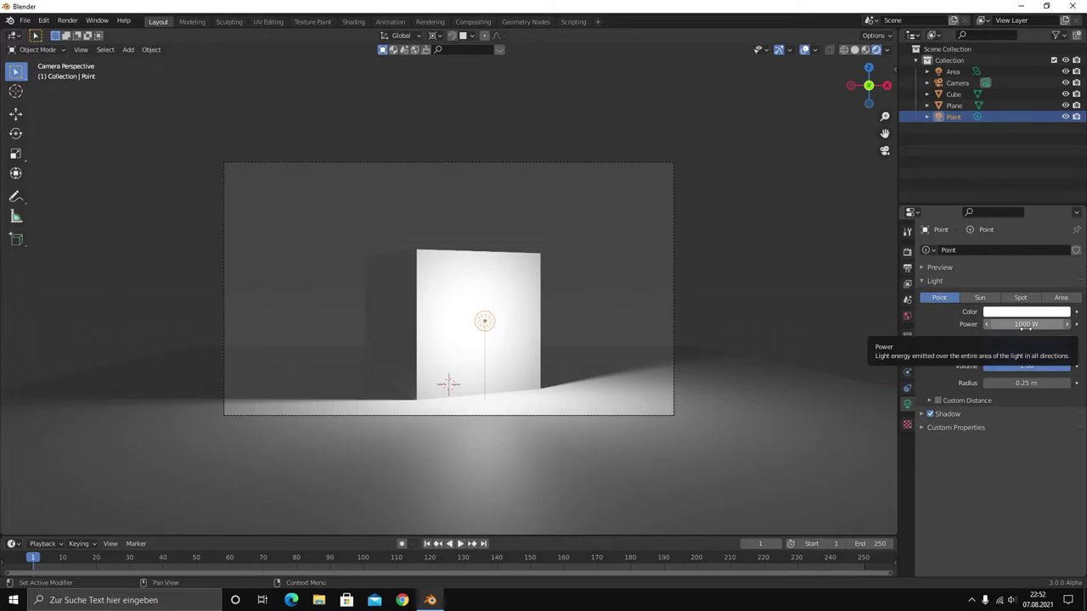
# Try other light radius values, undoing back to 0.25 m, and return to render settings
pyautogui.moveTo(1026, 383)
pyautogui.mouseDown()
pyautogui.moveTo(1061, 383)
pyautogui.moveTo(1027, 383)
pyautogui.mouseUp()
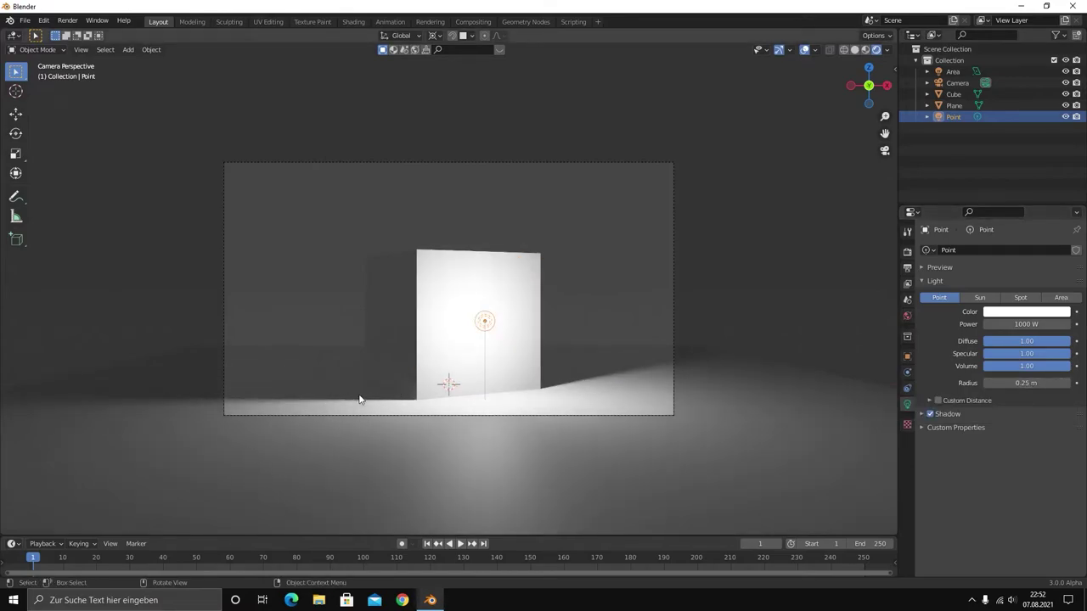
pyautogui.moveTo(1025, 383); pyautogui.dragTo(993, 383)
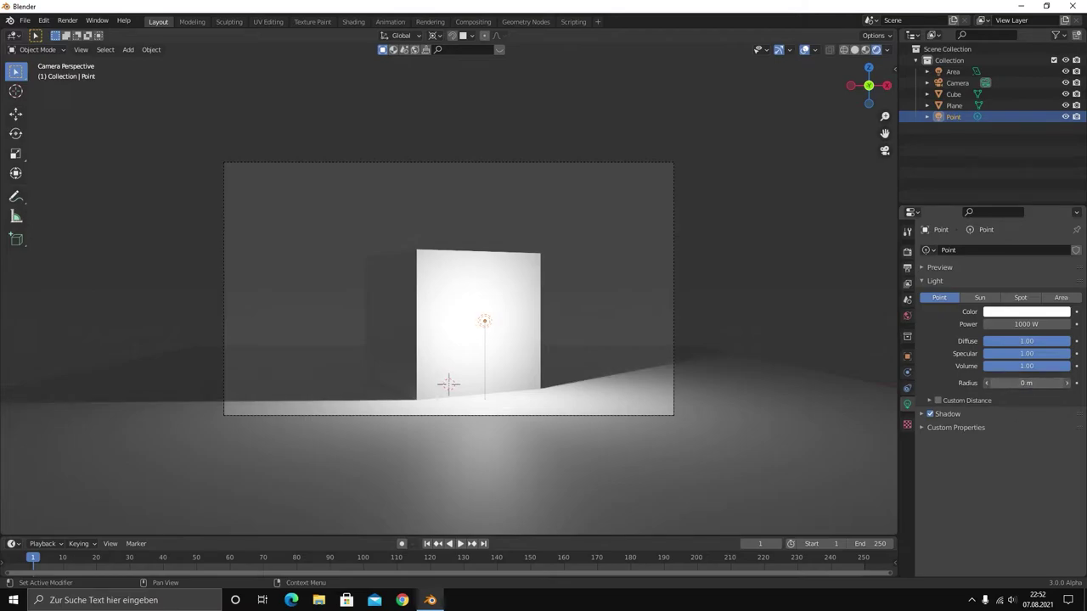
pyautogui.hotkey('ctrl', 'z')
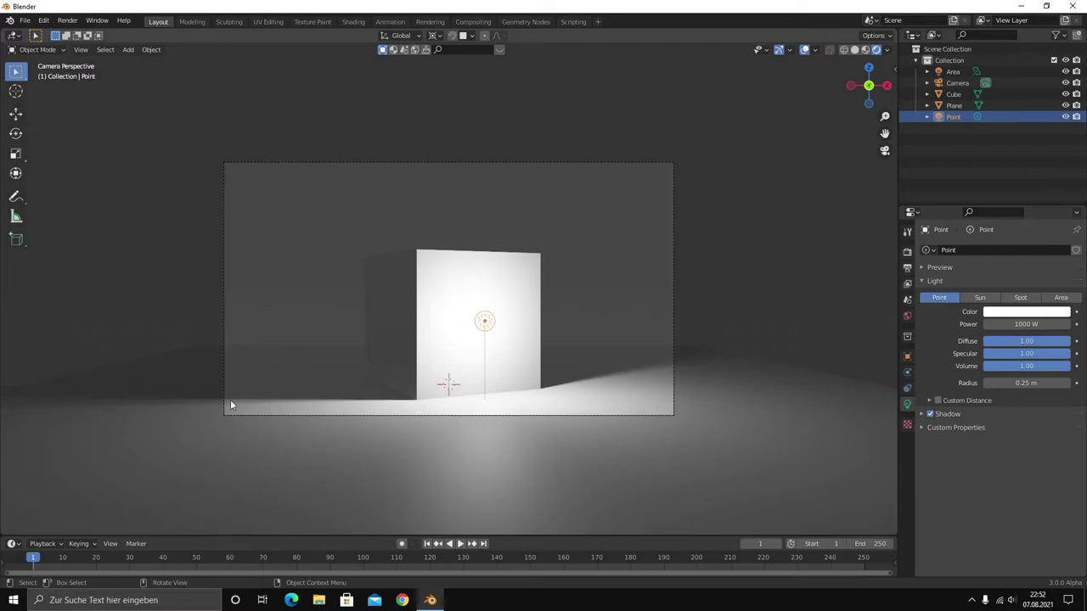
pyautogui.moveTo(1026, 383)
pyautogui.mouseDown()
pyautogui.moveTo(993, 383)
pyautogui.moveTo(1017, 387)
pyautogui.mouseUp()
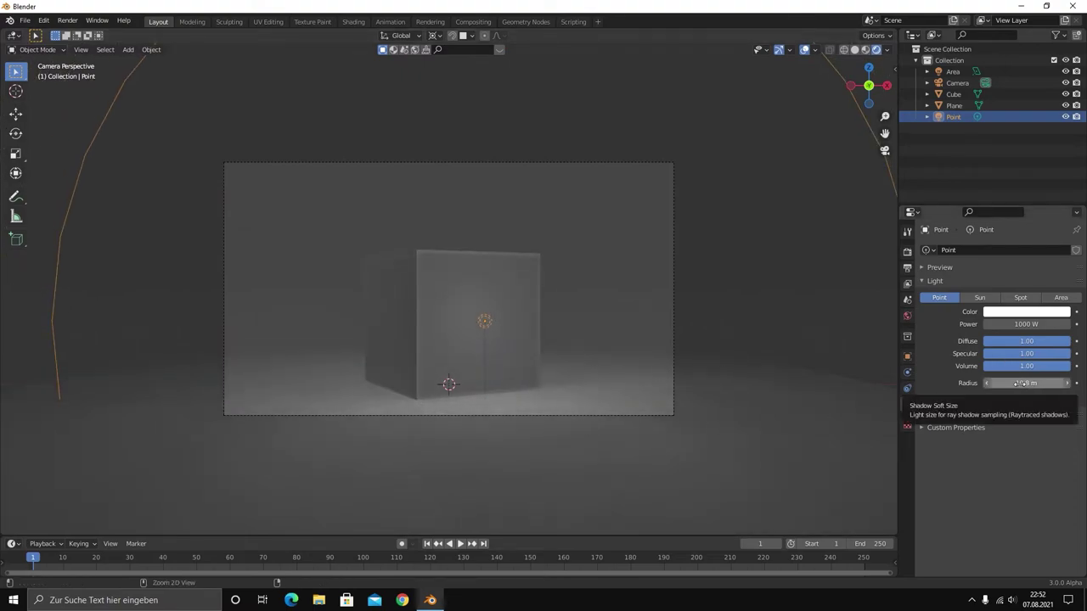
pyautogui.hotkey('ctrl', 'z')
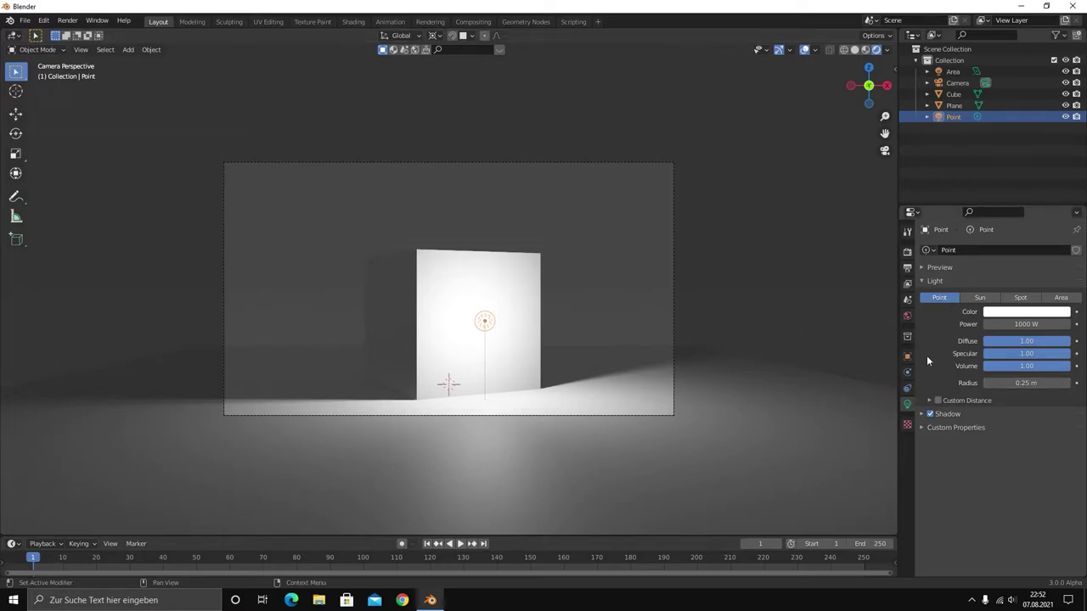
pyautogui.click(907, 250)
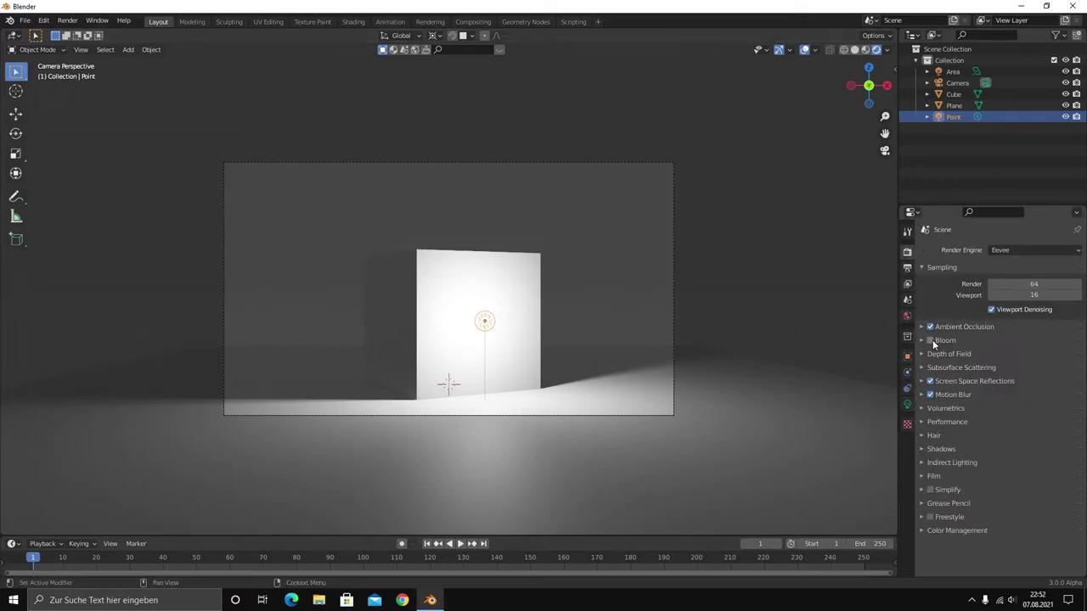
# Turn Eevee Bloom on, compare it off, and leave it on, then view the point light's settings
pyautogui.click(930, 340)
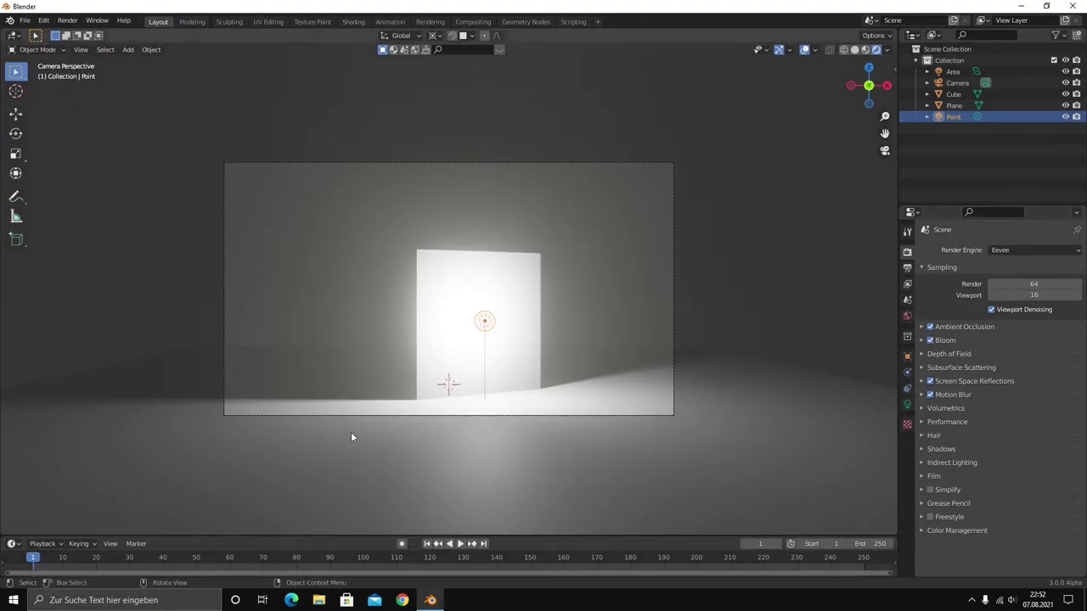
pyautogui.click(930, 340)
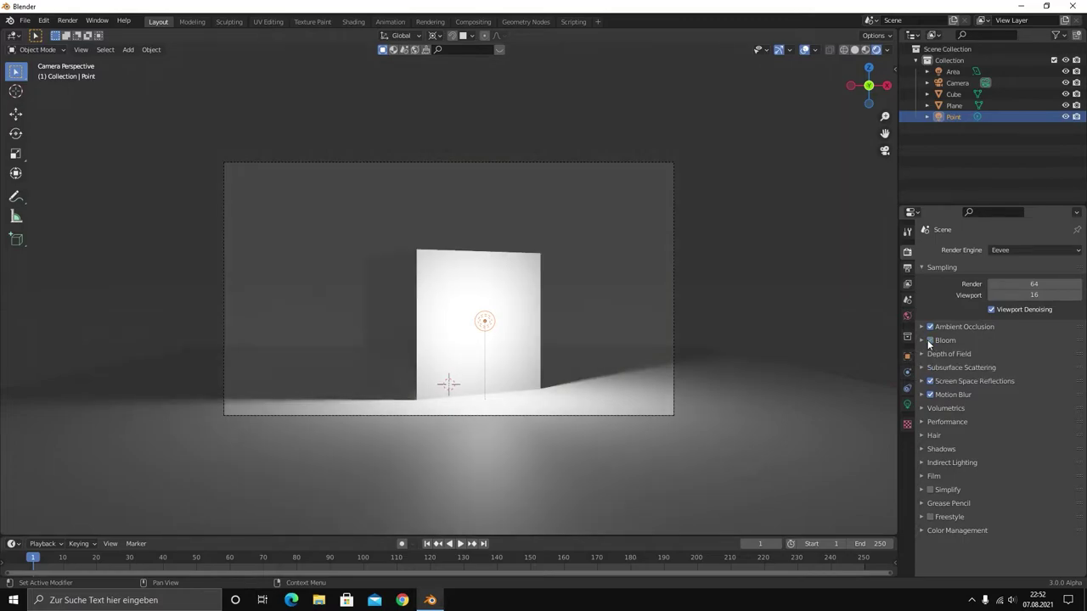
pyautogui.click(930, 341)
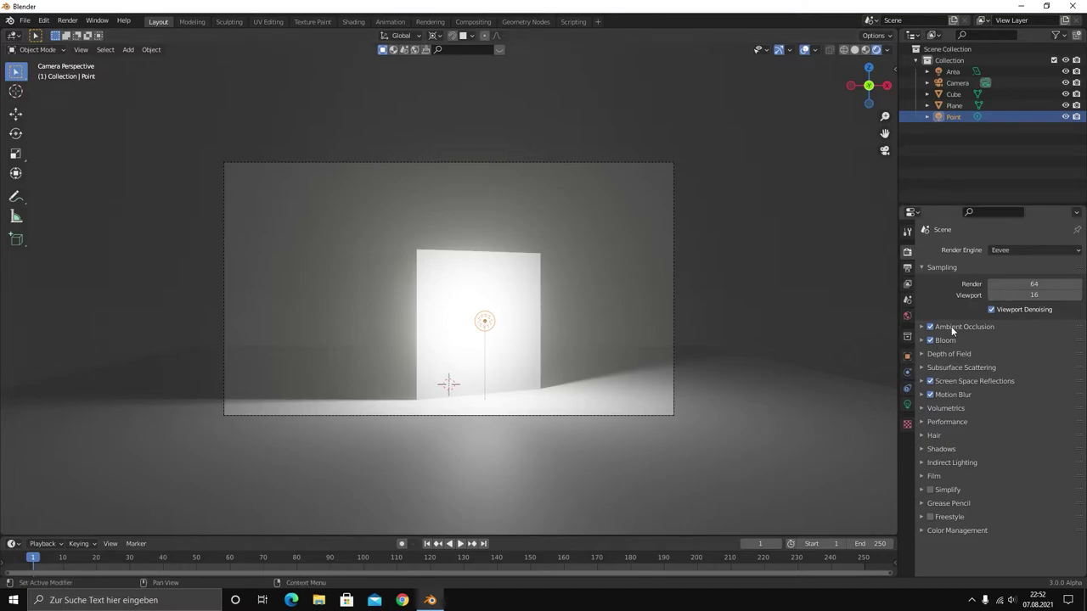
pyautogui.click(907, 405)
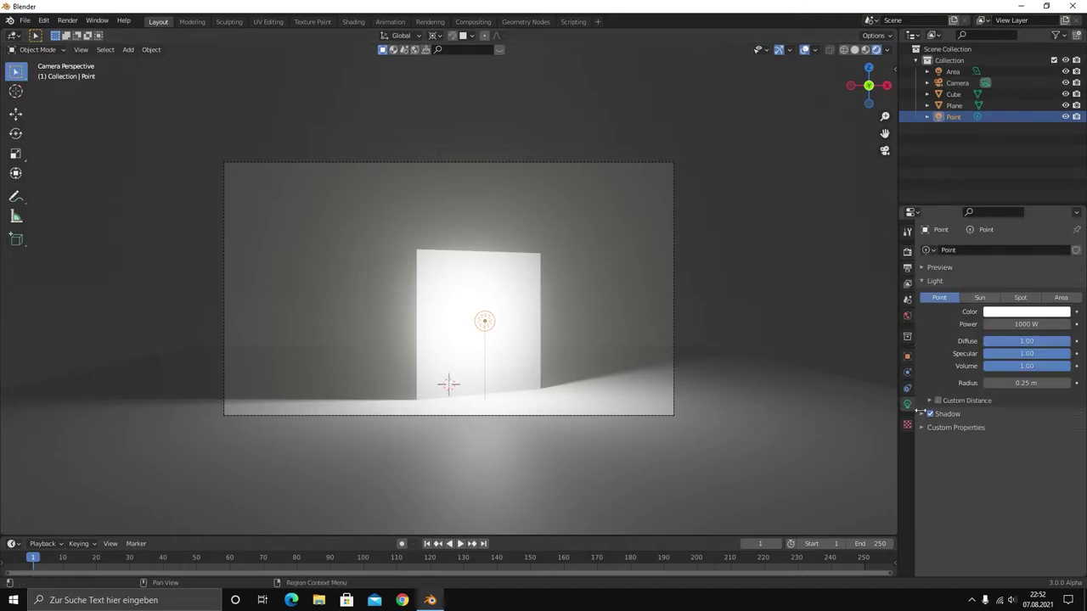
# Set the point light's power to 500 W
pyautogui.click(1026, 326)
pyautogui.write('1')
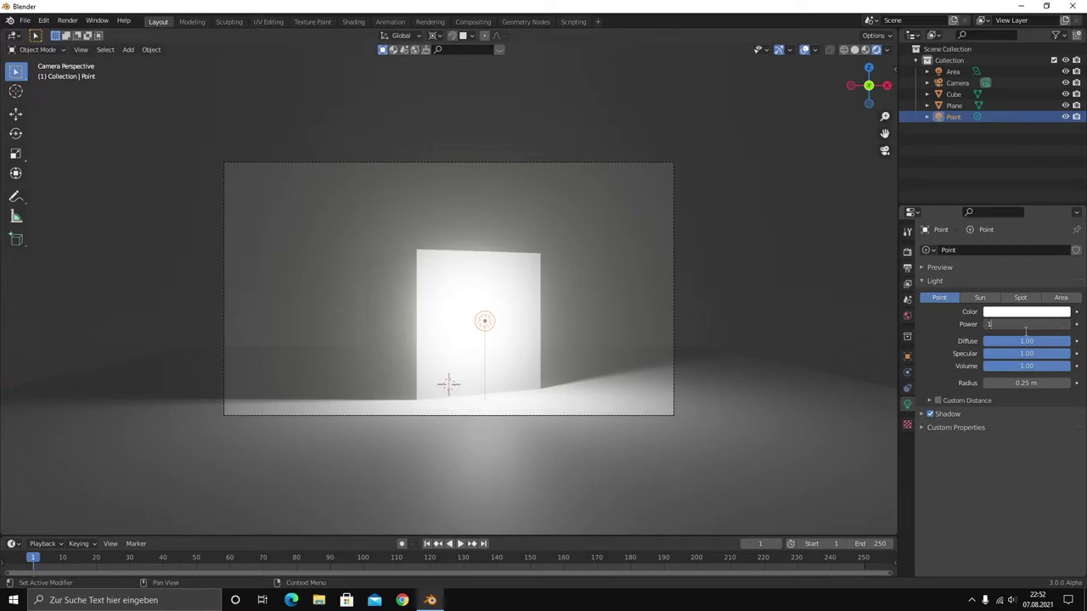
pyautogui.write('500')
pyautogui.press('Return')
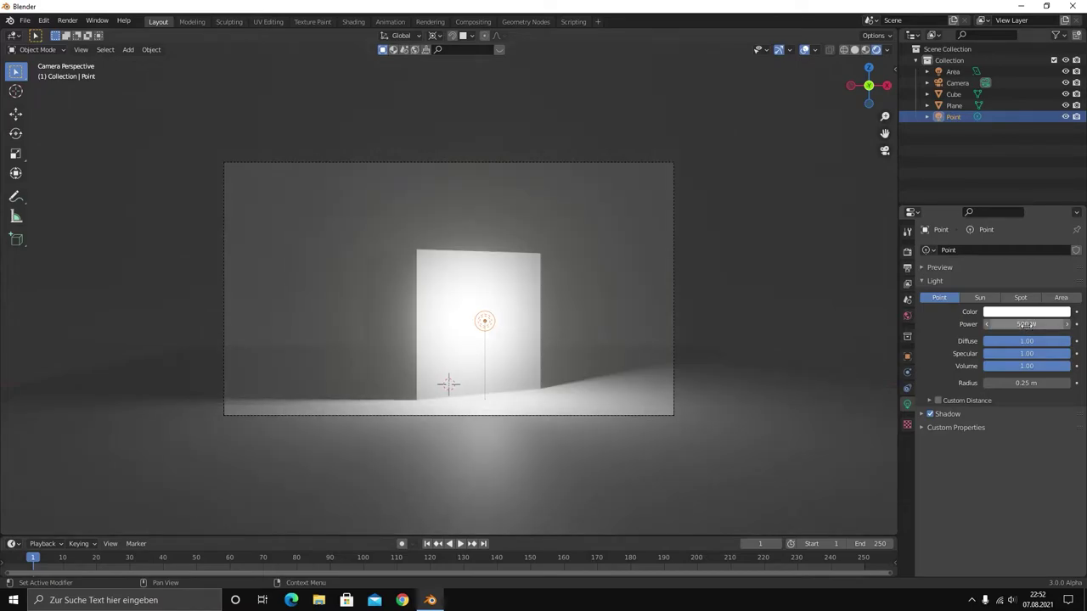
pyautogui.click(331, 263)
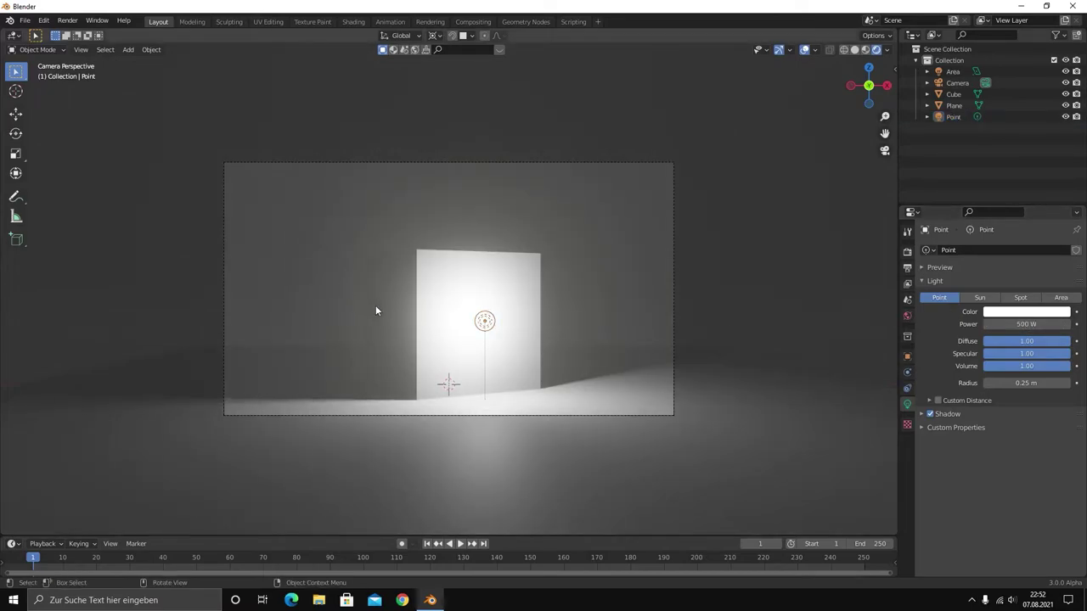
pyautogui.click(484, 321)
# Tint the point light pinkish red and check the red lighting from the camera view
pyautogui.click(1011, 312)
pyautogui.click(1010, 312)
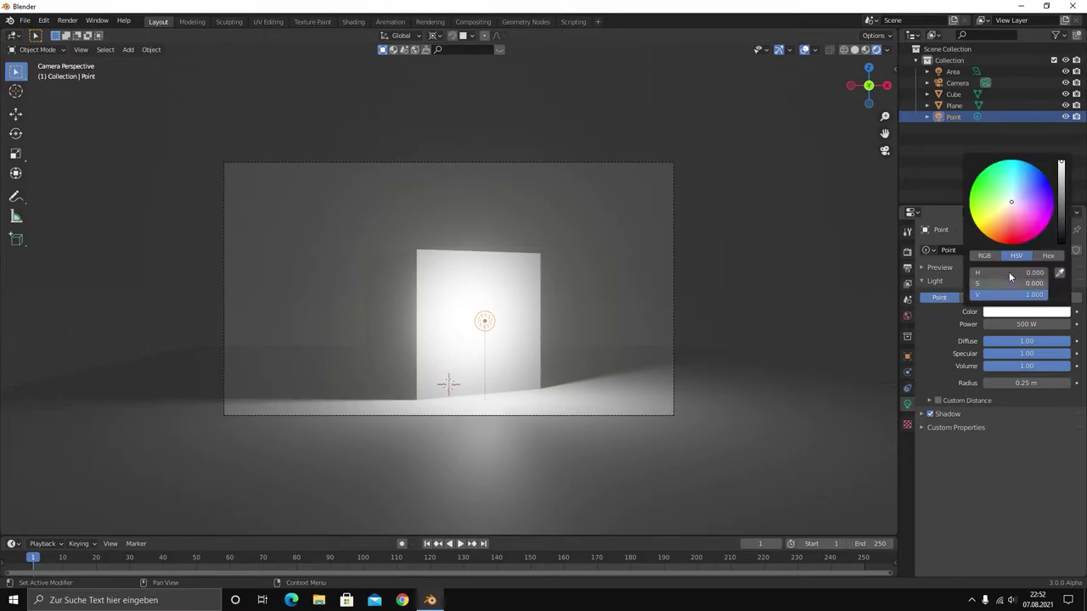
pyautogui.click(1013, 235)
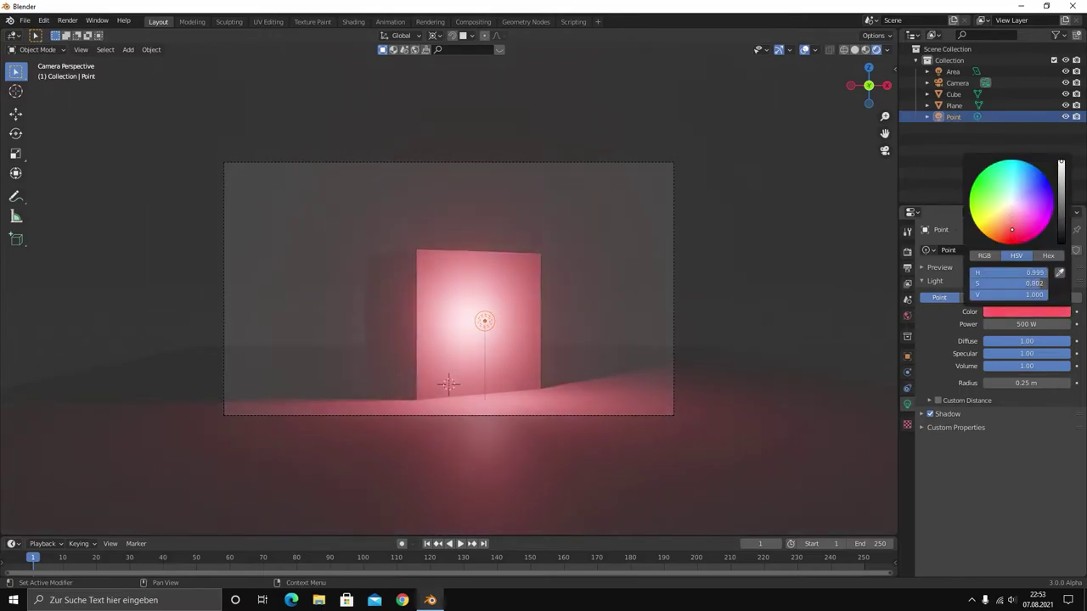
pyautogui.click(578, 275)
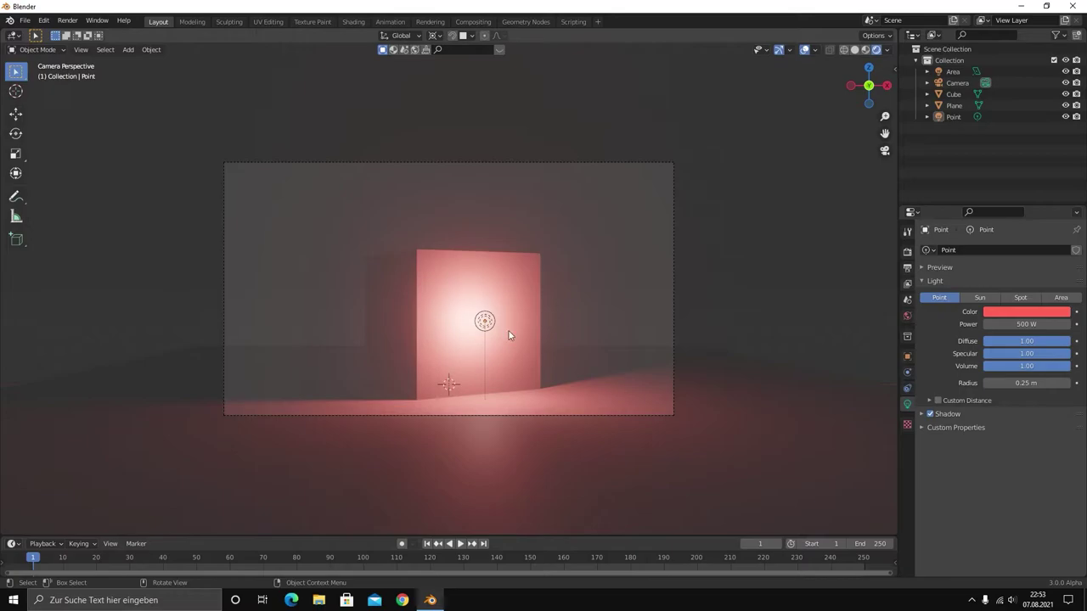
pyautogui.moveTo(384, 319)
pyautogui.mouseDown(button='middle')
pyautogui.moveTo(443, 328)
pyautogui.moveTo(428, 338)
pyautogui.moveTo(283, 323)
pyautogui.moveTo(294, 336)
pyautogui.moveTo(382, 348)
pyautogui.mouseUp(button='middle')
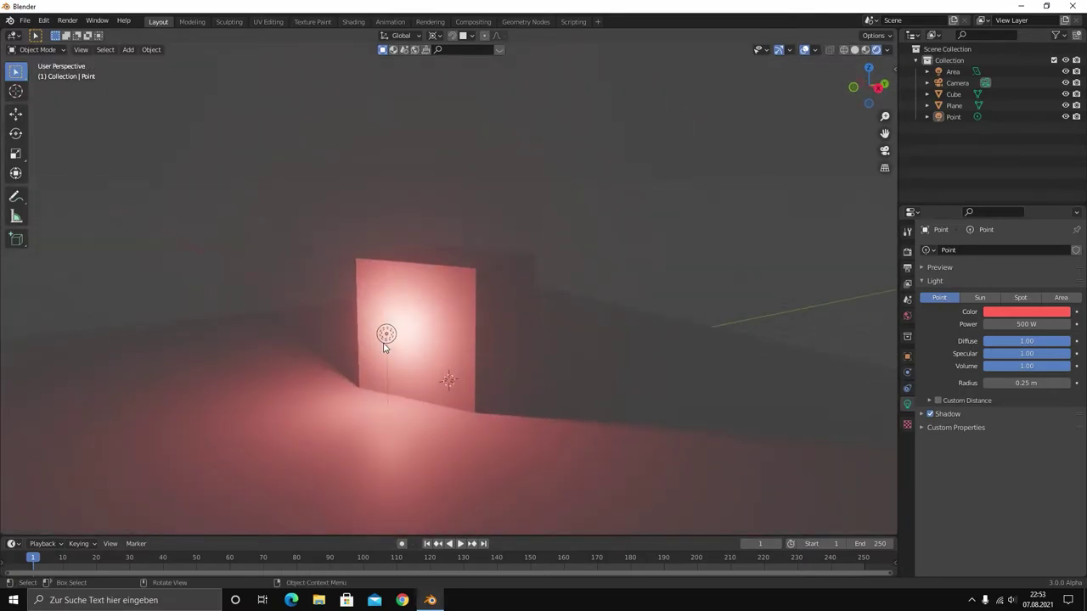
pyautogui.press('KP_0')
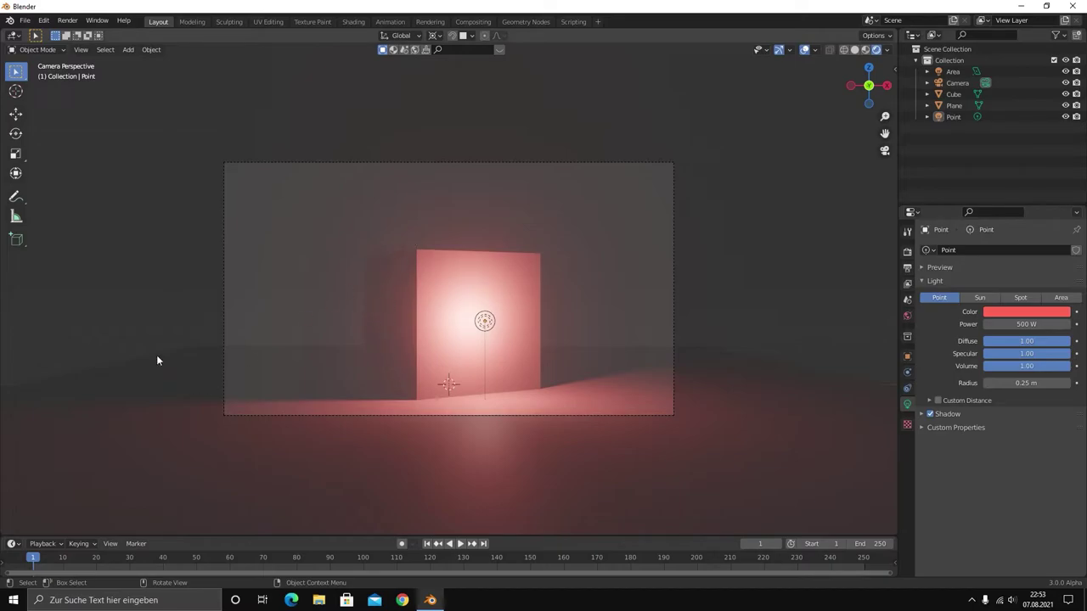
# Test lower Diffuse values on the point light, then restore Diffuse to 1.00
pyautogui.click(489, 321)
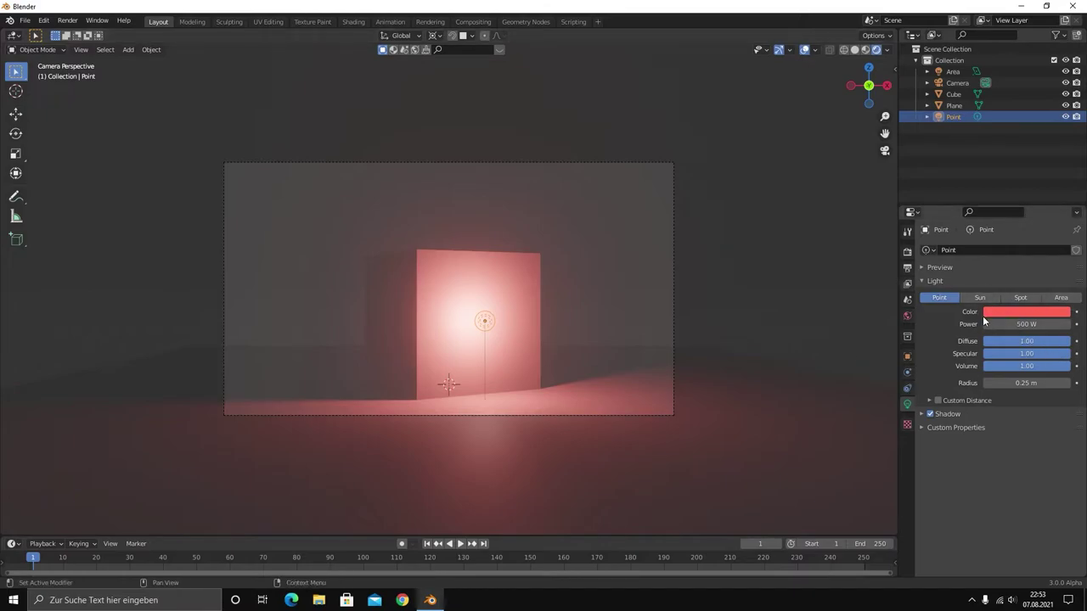
pyautogui.moveTo(1004, 341)
pyautogui.mouseDown()
pyautogui.moveTo(1073, 343)
pyautogui.moveTo(1052, 365)
pyautogui.moveTo(989, 341)
pyautogui.mouseUp()
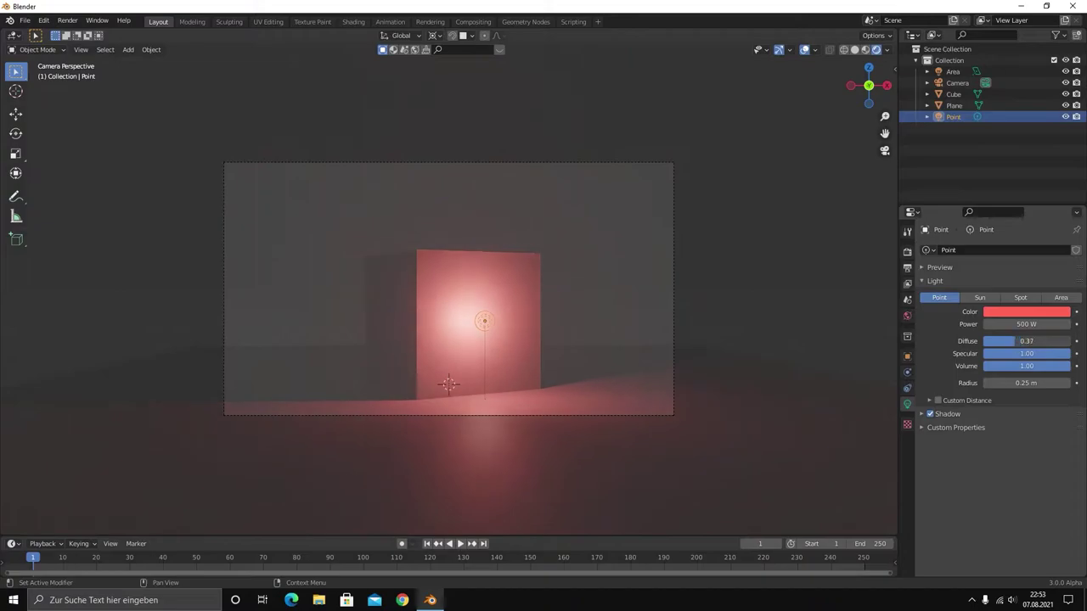
pyautogui.moveTo(989, 340); pyautogui.dragTo(985, 340)
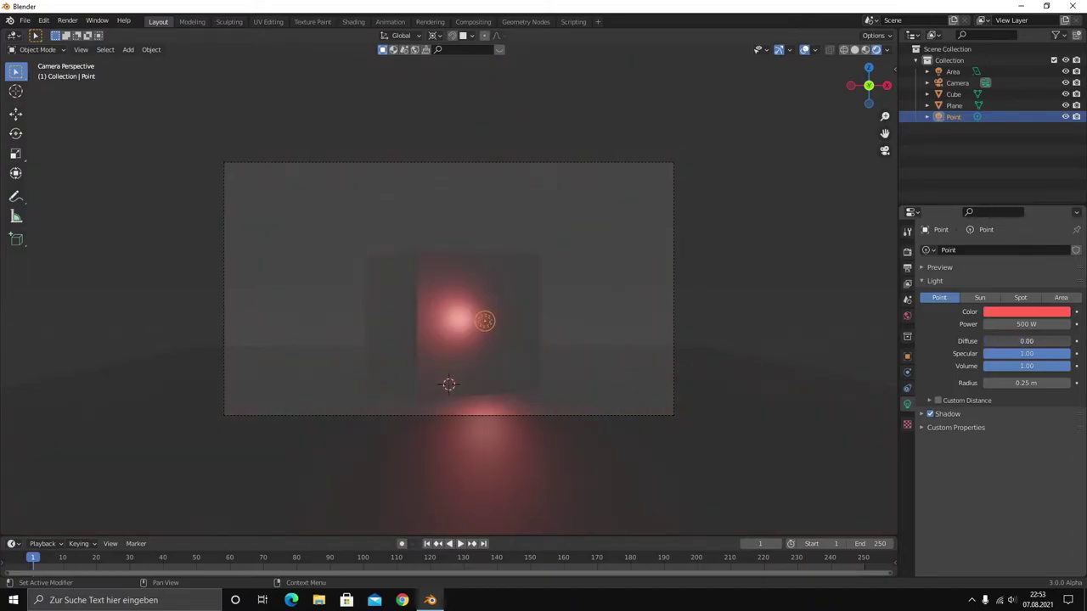
pyautogui.moveTo(985, 341); pyautogui.dragTo(1041, 341)
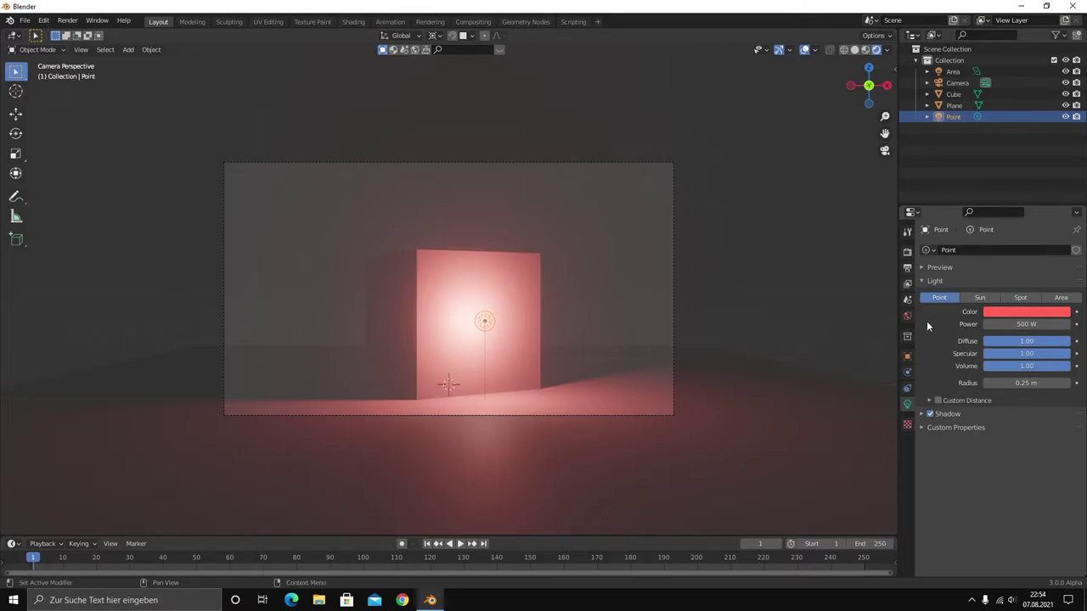
pyautogui.click(481, 324)
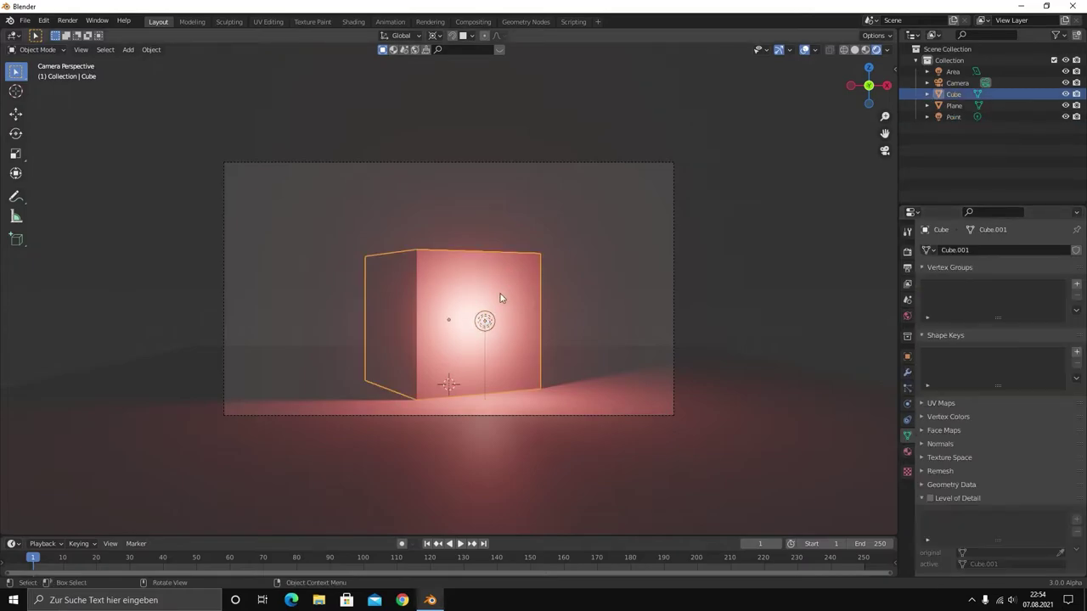
# Hide the red point light and return to the camera view
pyautogui.click(478, 327)
pyautogui.press('h')
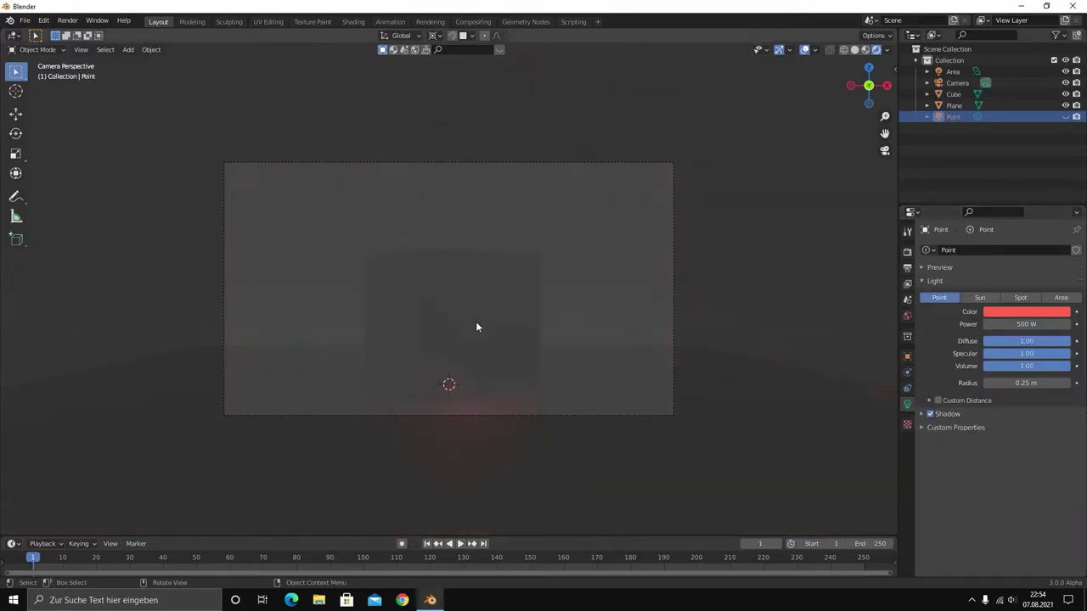
pyautogui.hotkey('shift', 'a')
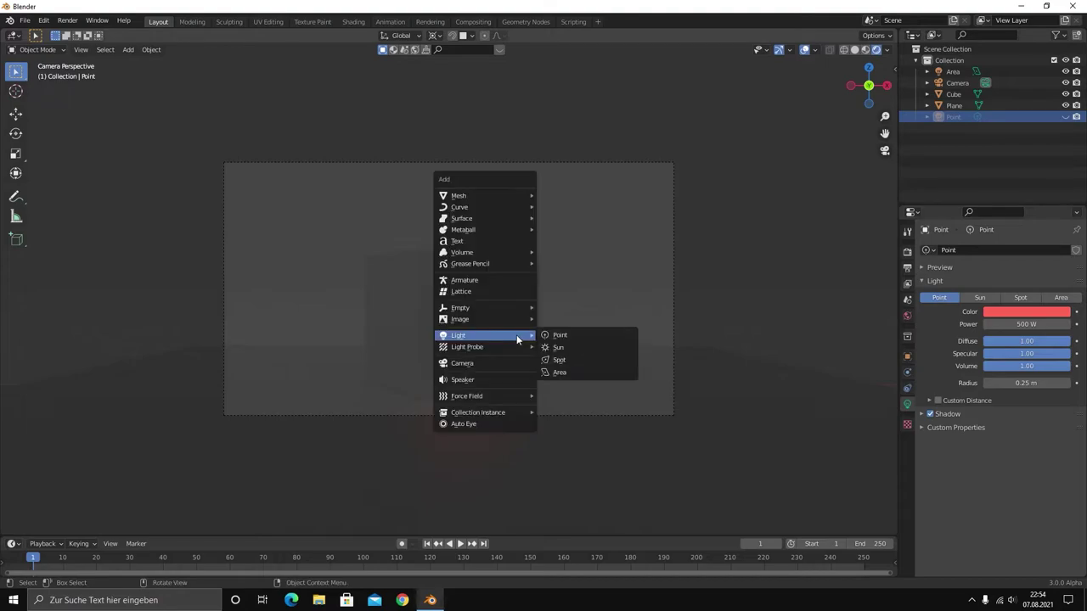
pyautogui.click(477, 422)
pyautogui.moveTo(471, 427); pyautogui.dragTo(459, 427, button='middle')
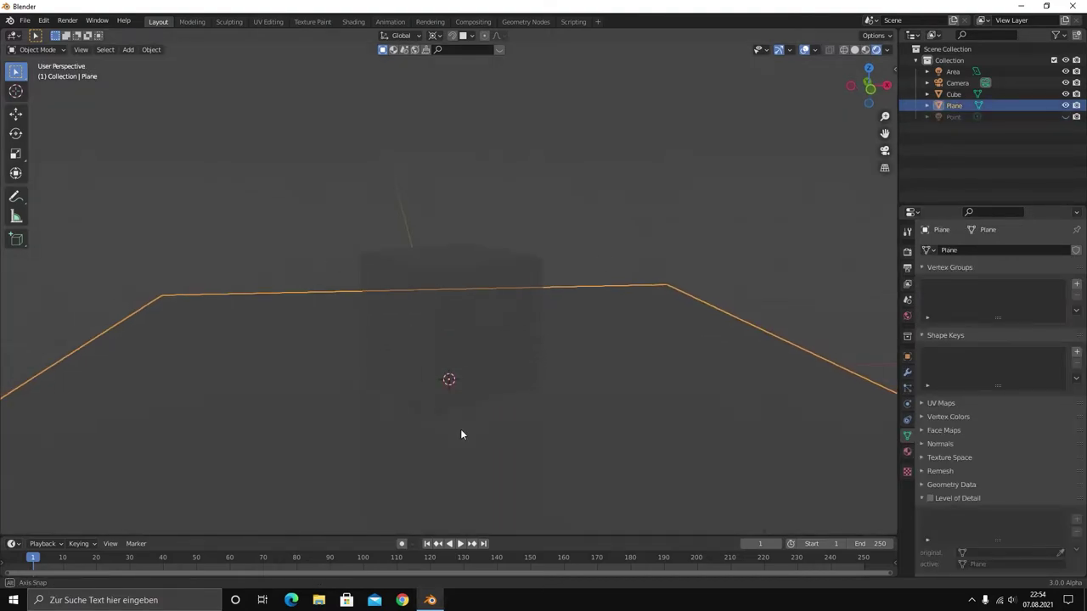
pyautogui.press('KP_0')
pyautogui.scroll(-1, 482, 425)
pyautogui.scroll(1, 480, 423)
pyautogui.scroll(1, 450, 399)
# Set the camera's lens Shift Y to -0.070
pyautogui.click(398, 139)
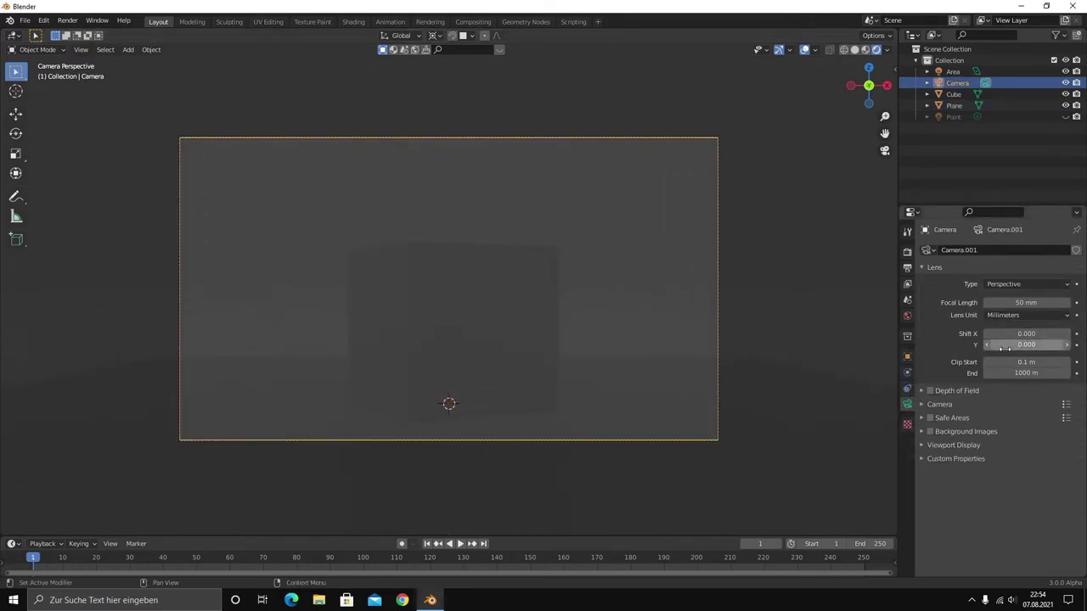
pyautogui.moveTo(1026, 344); pyautogui.dragTo(999, 344)
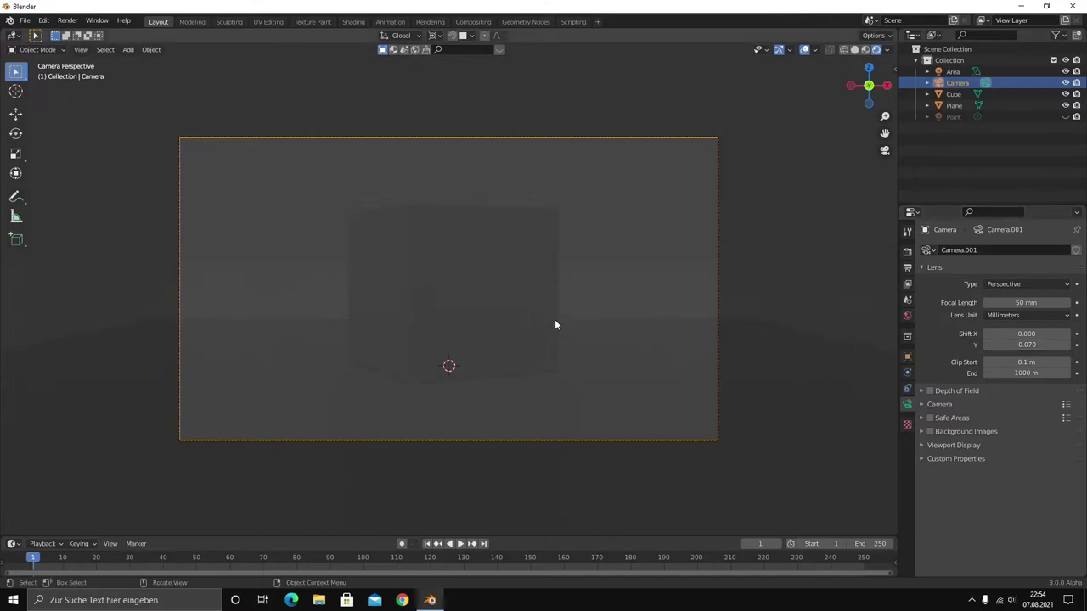
pyautogui.hotkey('shift', 'a')
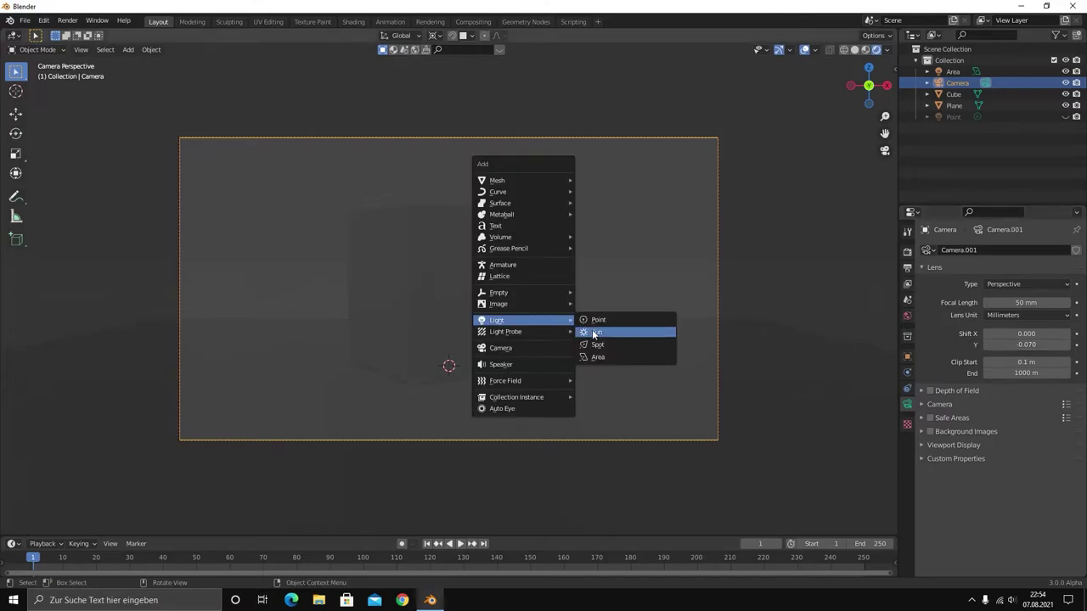
# Add a Sun light and raise it vertically above the scene
pyautogui.click(586, 333)
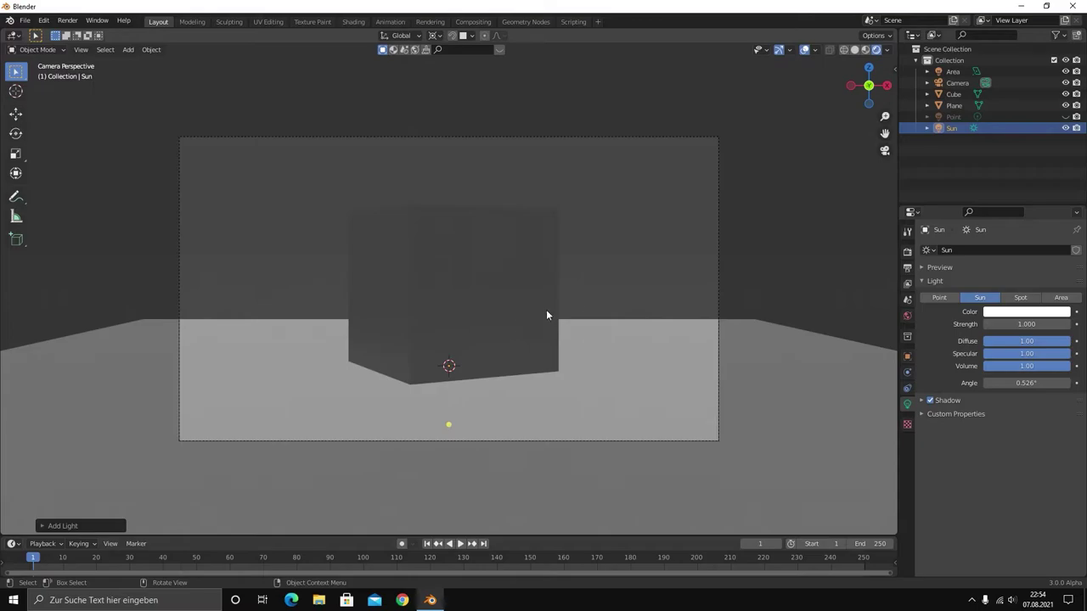
pyautogui.scroll(-4, 679, 272)
pyautogui.scroll(4, 491, 319)
pyautogui.press('g')
pyautogui.press('z')
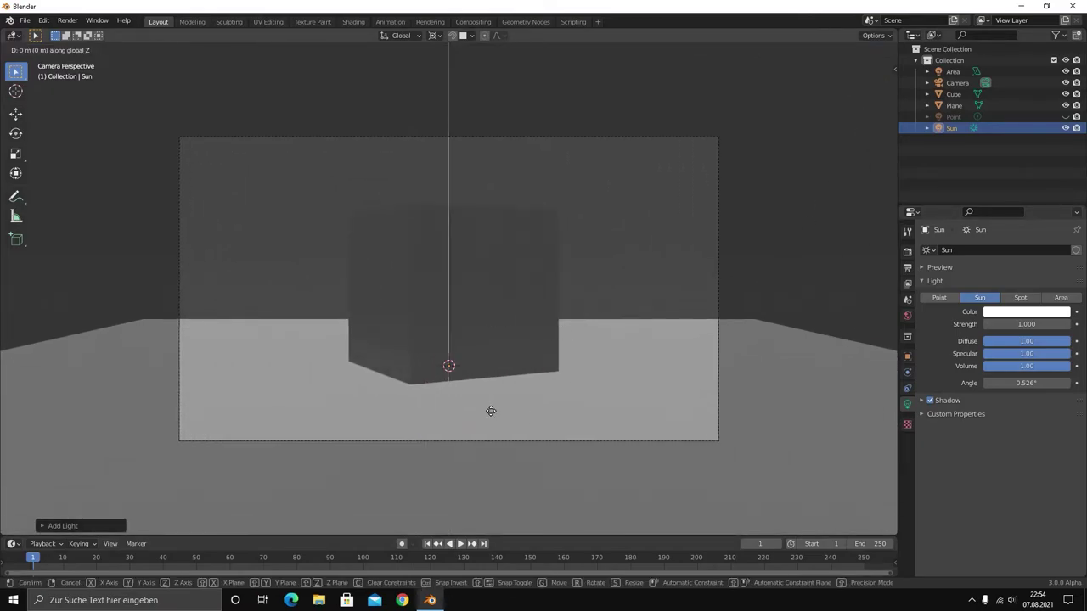
pyautogui.click(505, 211)
# Move the Sun along X to the right of the camera frame, cancelling a trial rotation
pyautogui.press('g')
pyautogui.press('x')
pyautogui.click(667, 287)
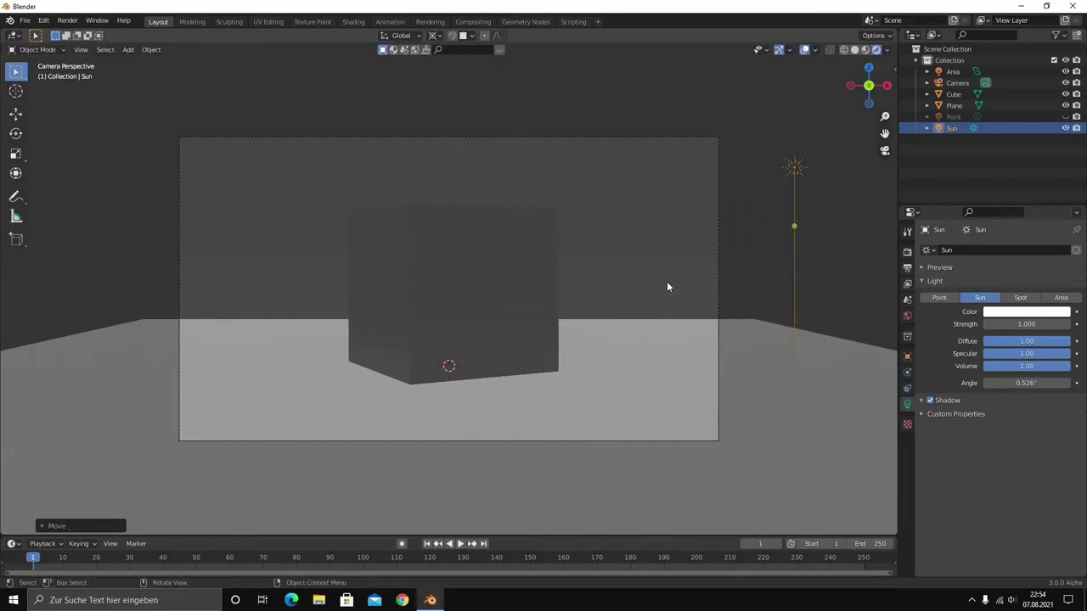
pyautogui.press('r')
pyautogui.press('x')
pyautogui.press('y')
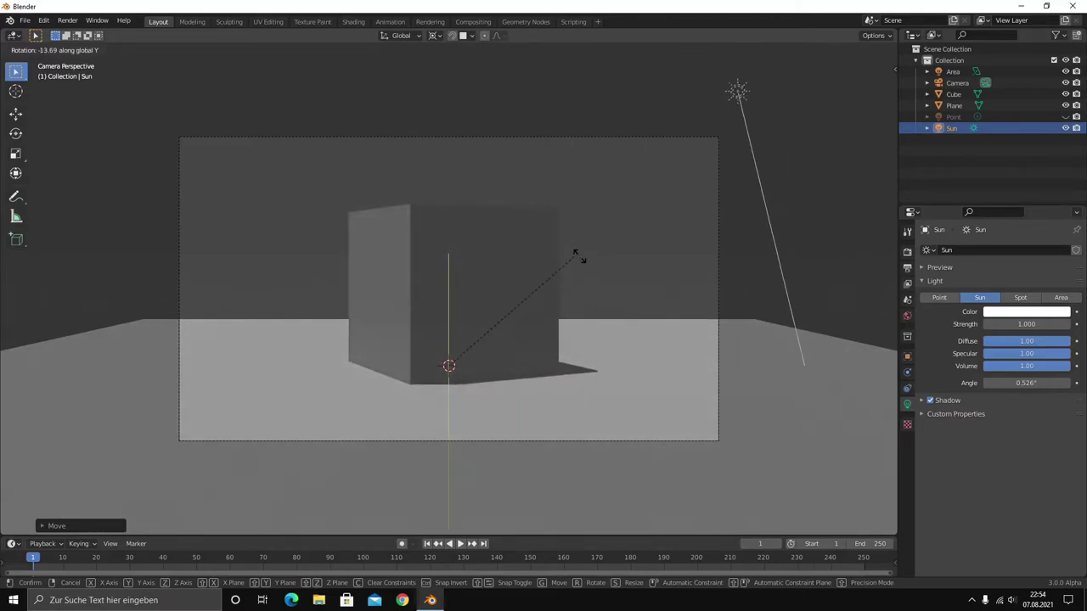
pyautogui.rightClick(601, 279)
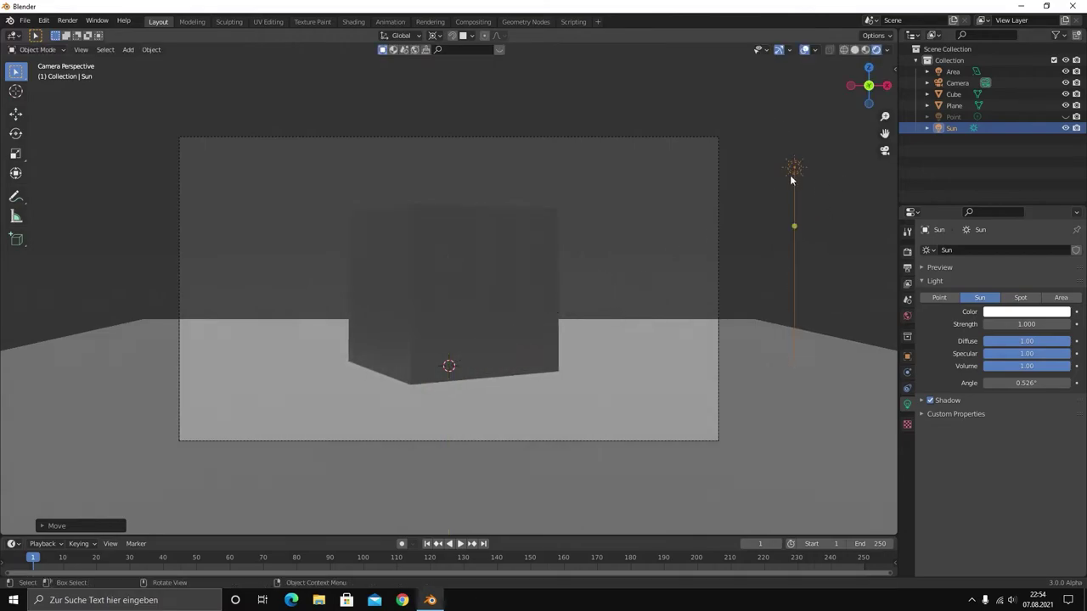
pyautogui.click(433, 37)
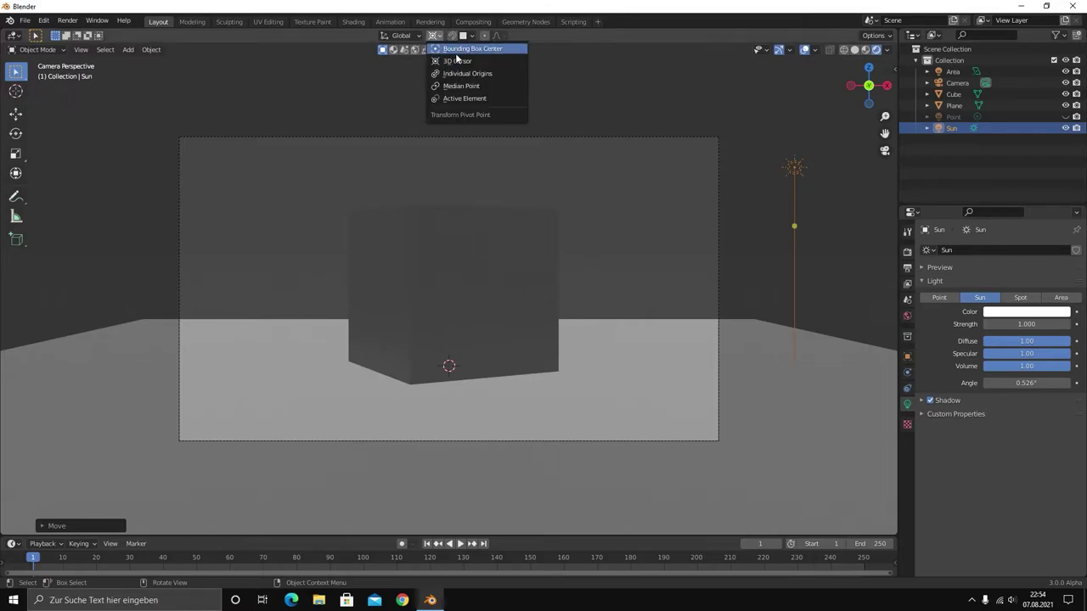
# With the median point pivot, tilt the Sun toward the cube and inspect its shadow
pyautogui.click(452, 86)
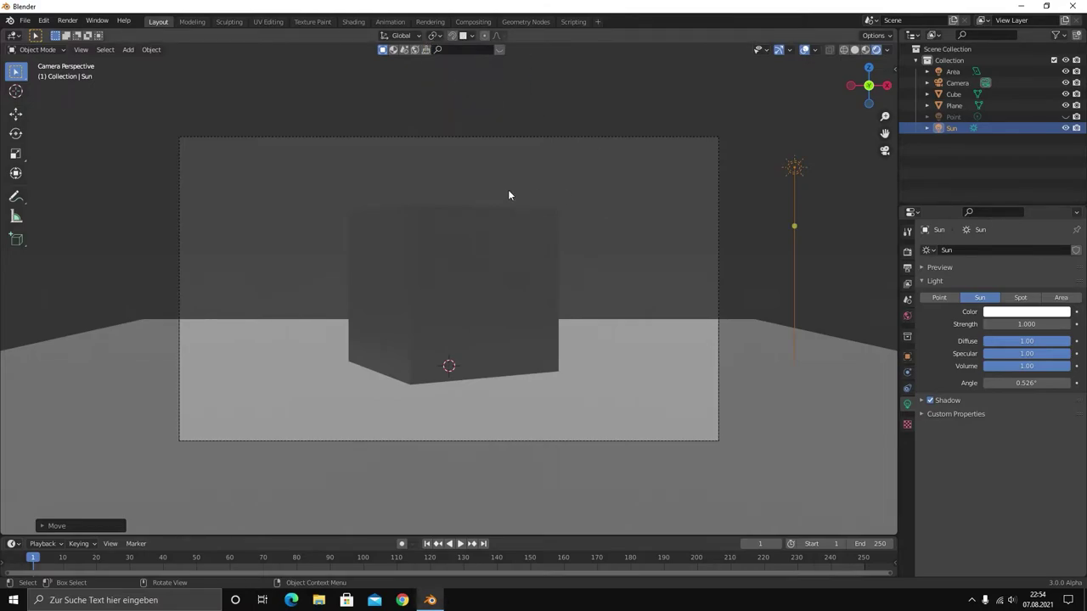
pyautogui.press('r')
pyautogui.press('x')
pyautogui.press('y')
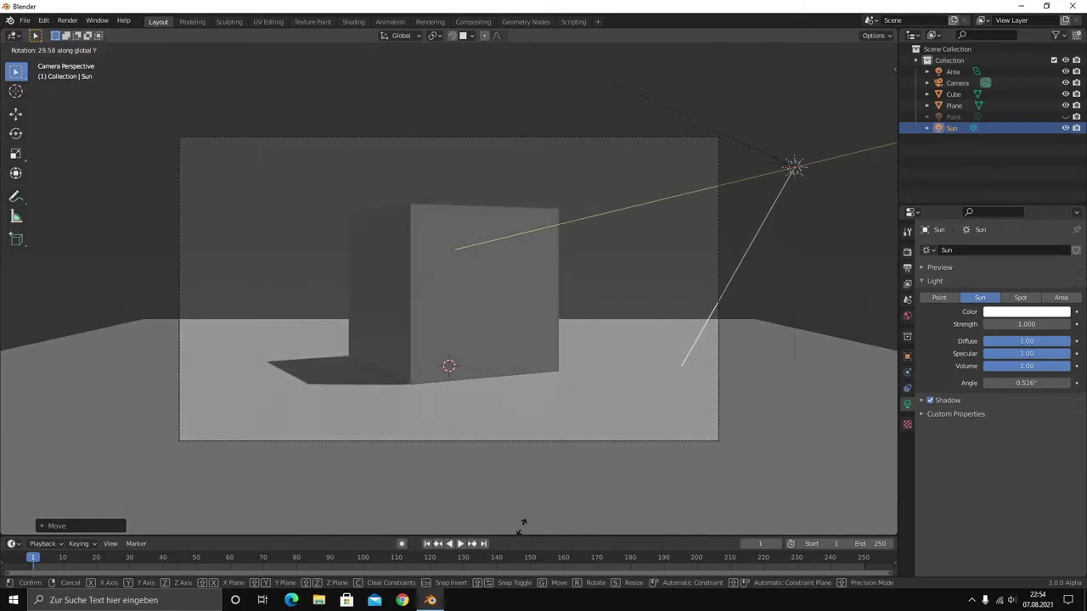
pyautogui.click(545, 241)
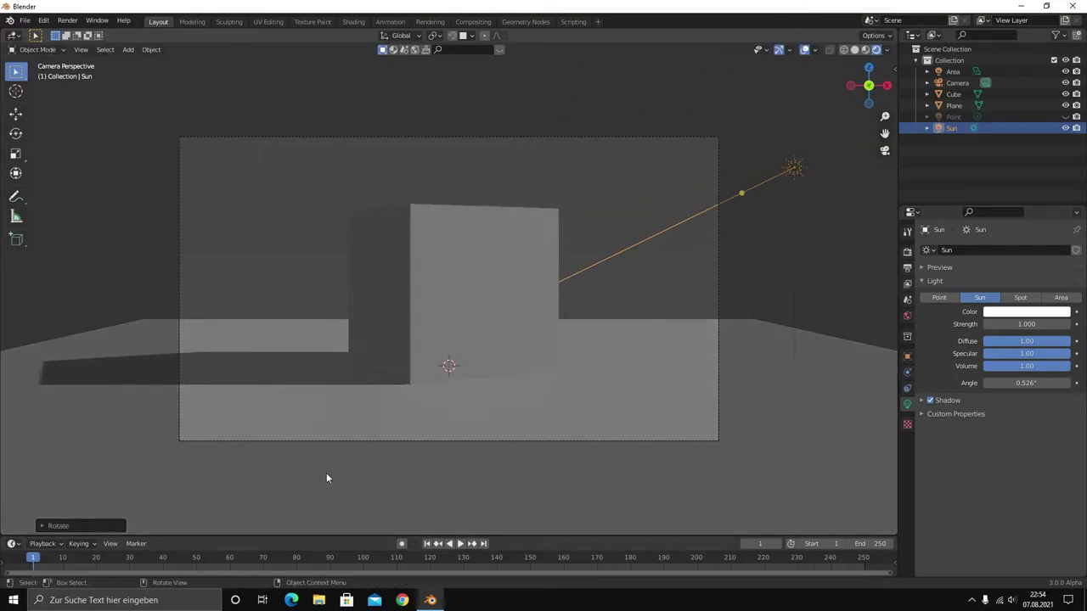
pyautogui.moveTo(820, 439)
pyautogui.mouseDown(button='middle')
pyautogui.moveTo(736, 391)
pyautogui.moveTo(800, 398)
pyautogui.moveTo(726, 394)
pyautogui.mouseUp(button='middle')
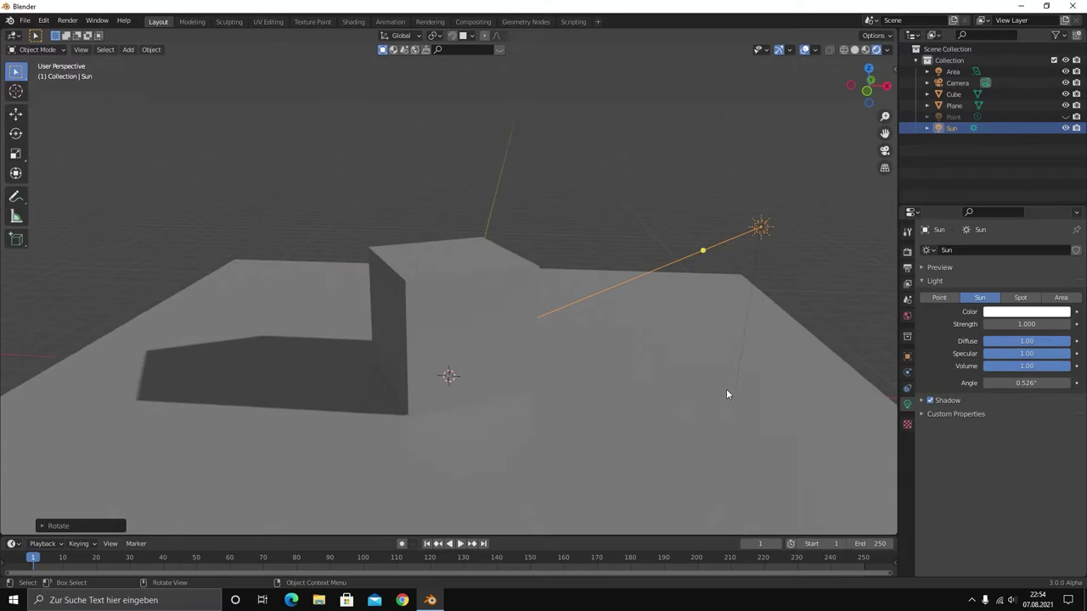
pyautogui.press('KP_8')
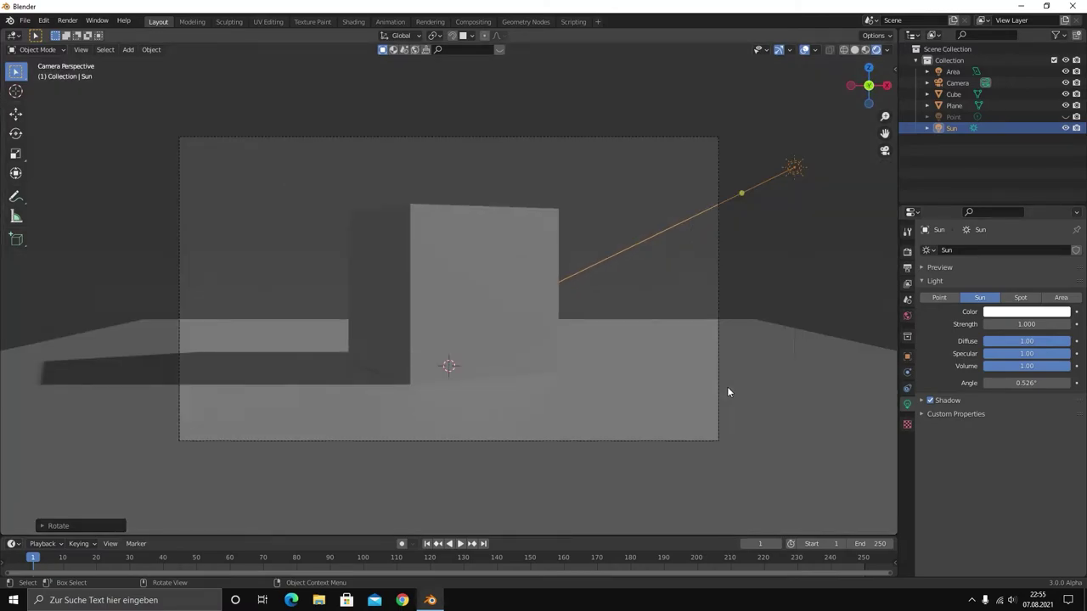
pyautogui.scroll(-4, 727, 392)
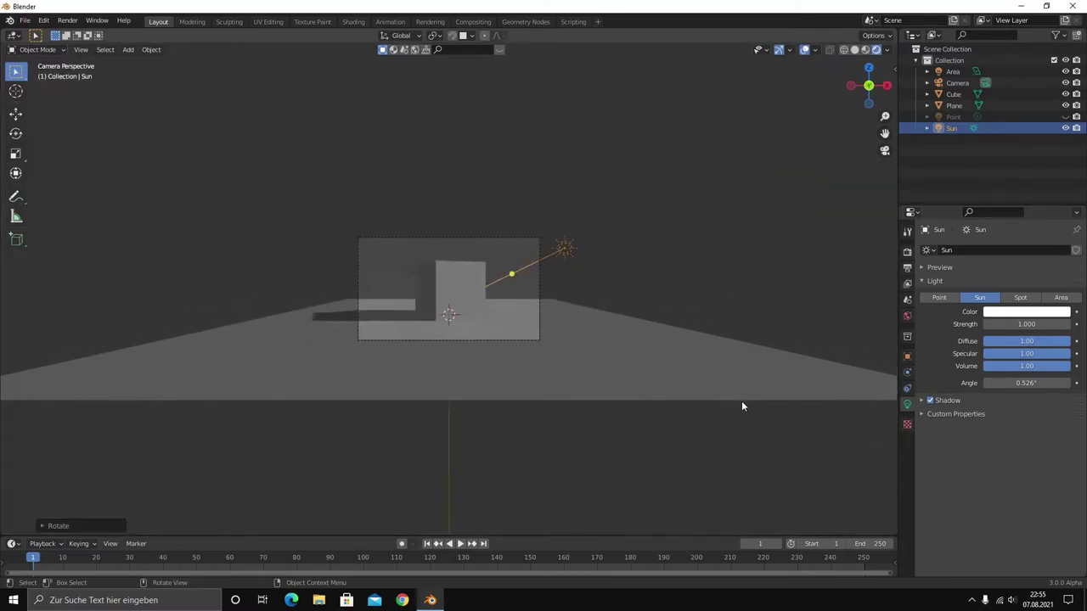
pyautogui.scroll(-3, 740, 402)
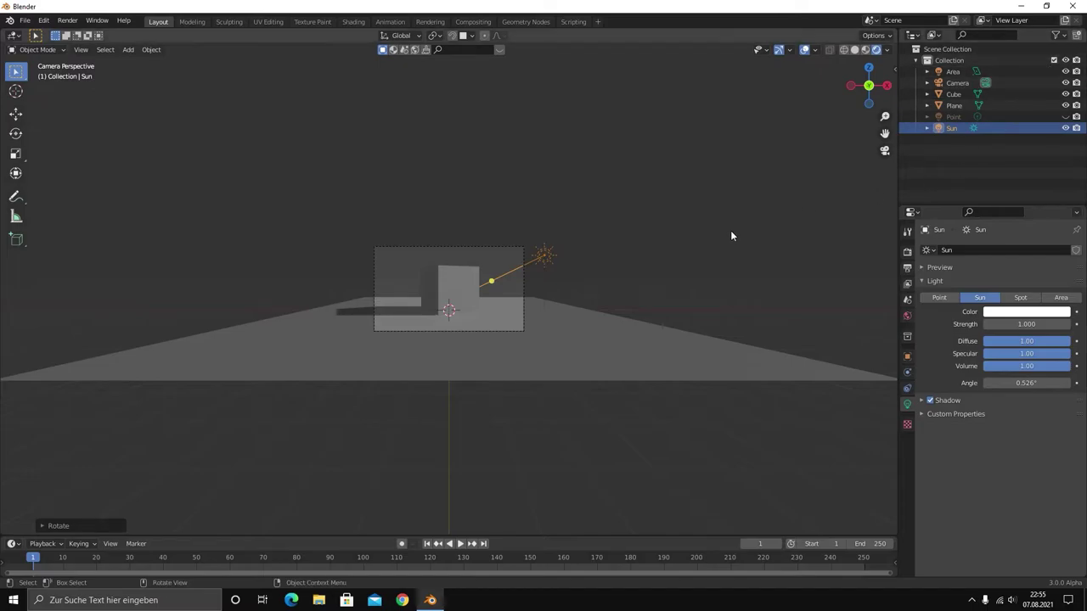
pyautogui.scroll(6, 730, 232)
pyautogui.scroll(1, 724, 235)
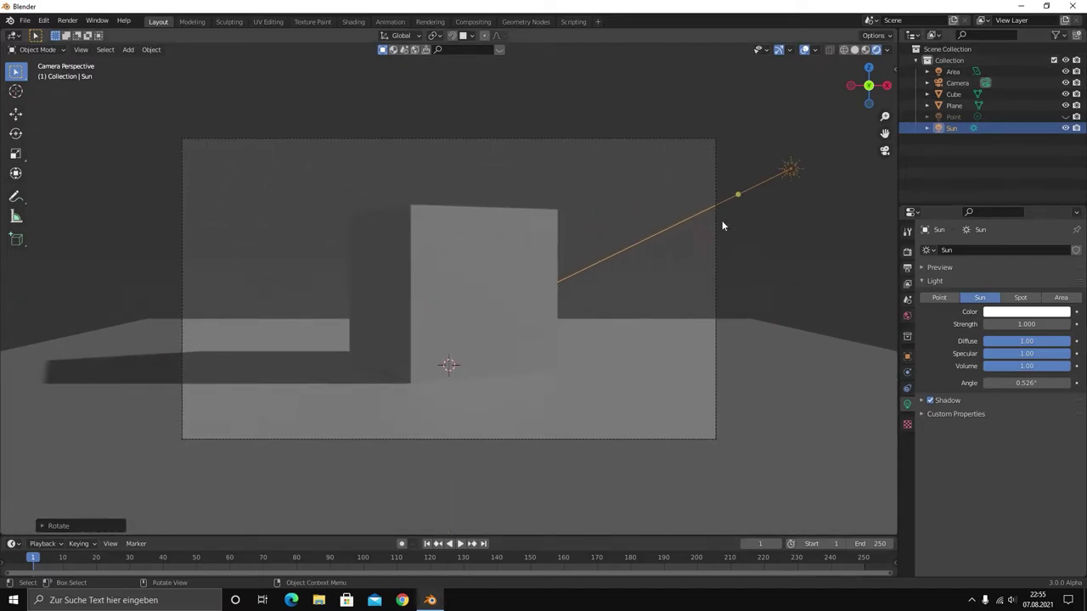
# Re-angle the Sun, undoing a trial move so it keeps its original position
pyautogui.press('r')
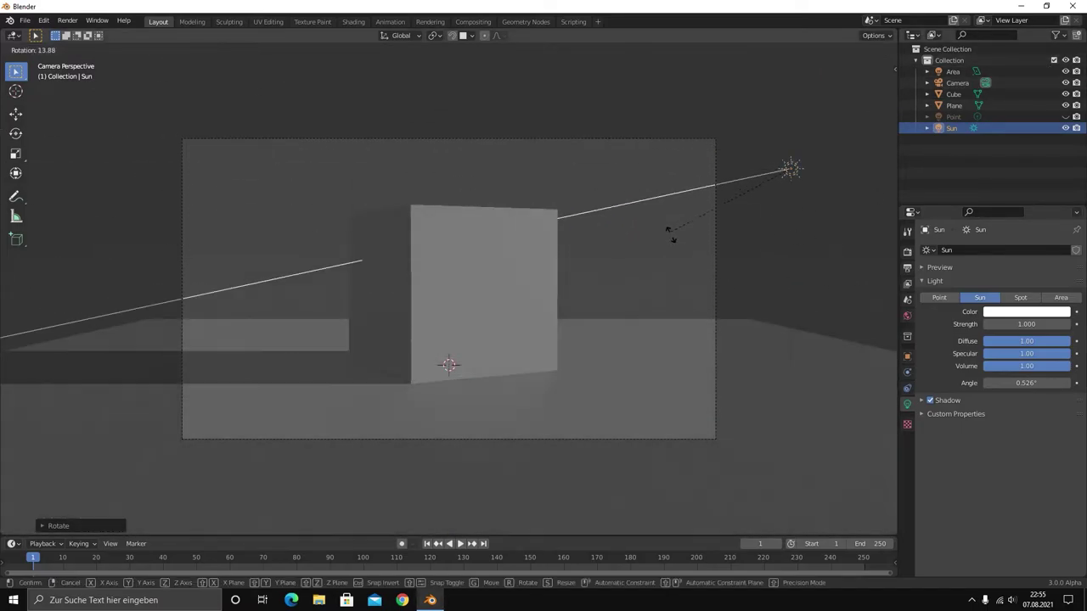
pyautogui.click(671, 264)
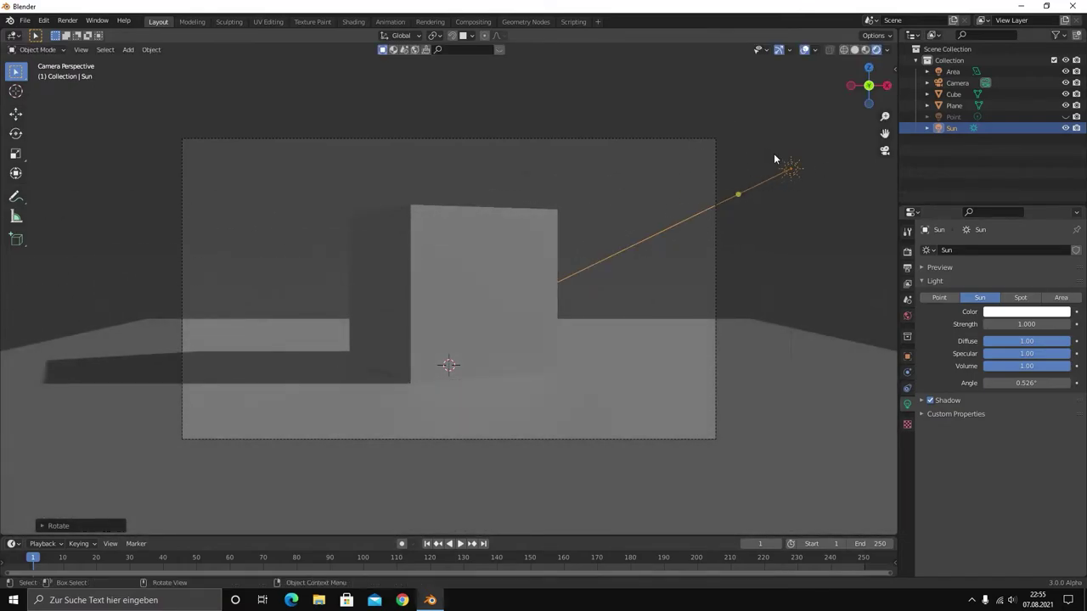
pyautogui.press('g')
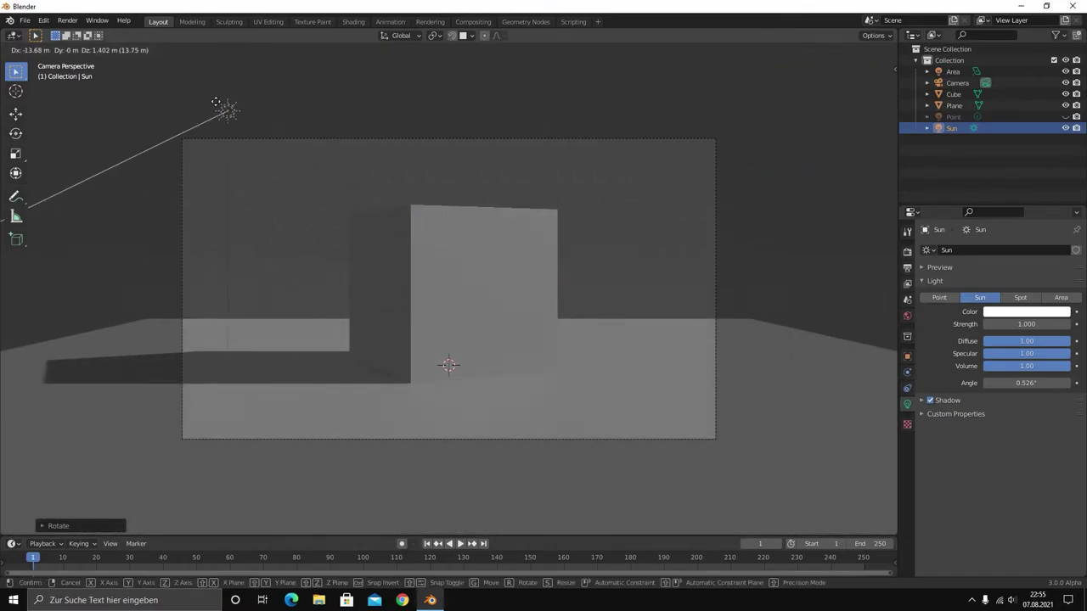
pyautogui.click(217, 100)
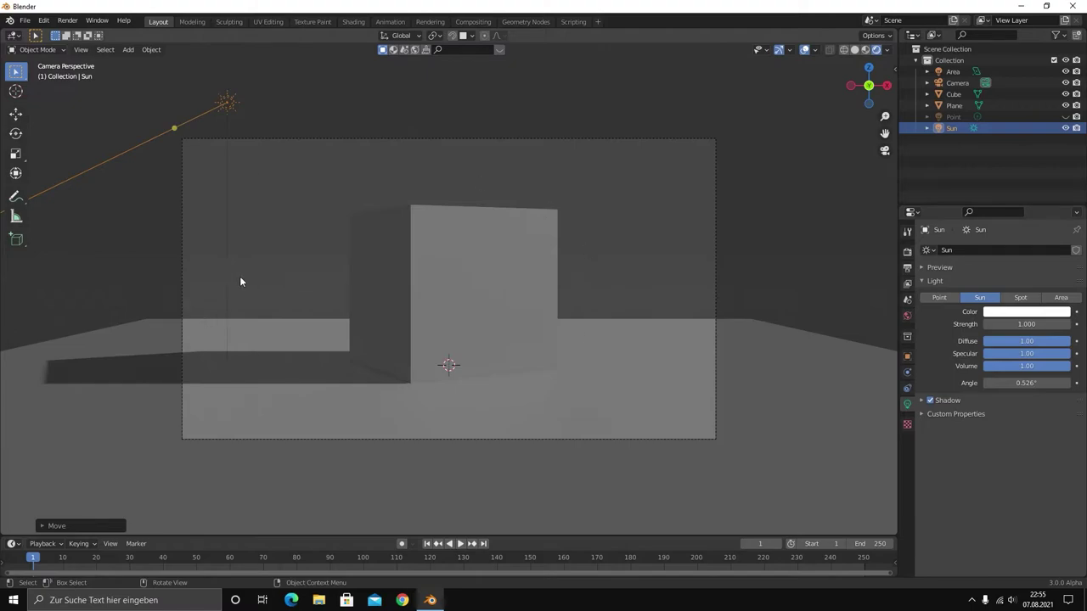
pyautogui.hotkey('ctrl', 'z')
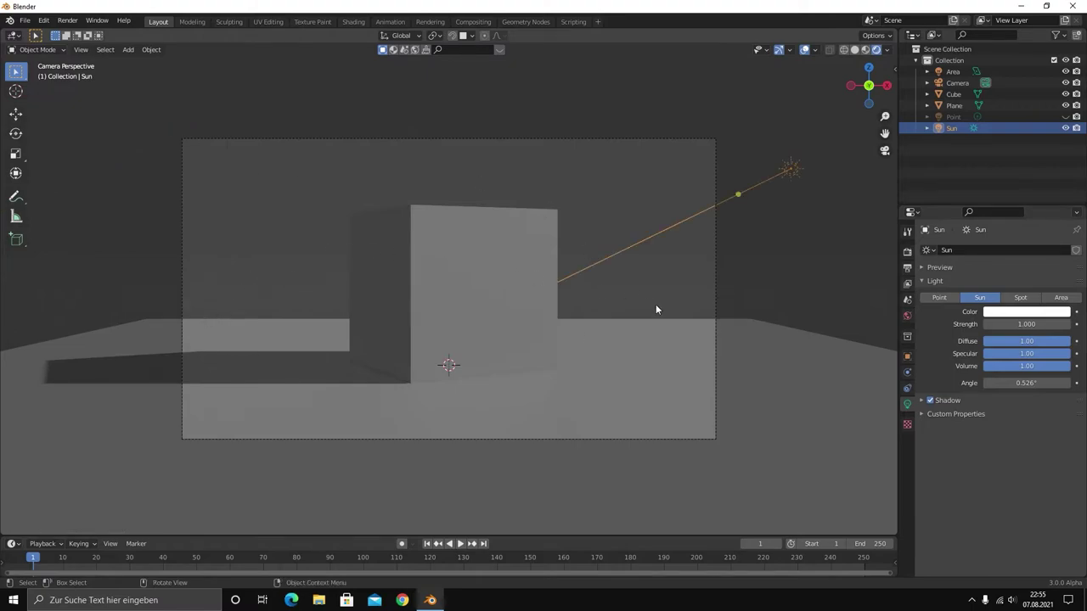
pyautogui.press('r')
pyautogui.rightClick(692, 269)
# Set the Sun's strength to 2 after undoing a trial value of 6.15
pyautogui.click(987, 324)
pyautogui.write('6.15')
pyautogui.press('Return')
pyautogui.hotkey('ctrl', 'z')
pyautogui.click(1019, 325)
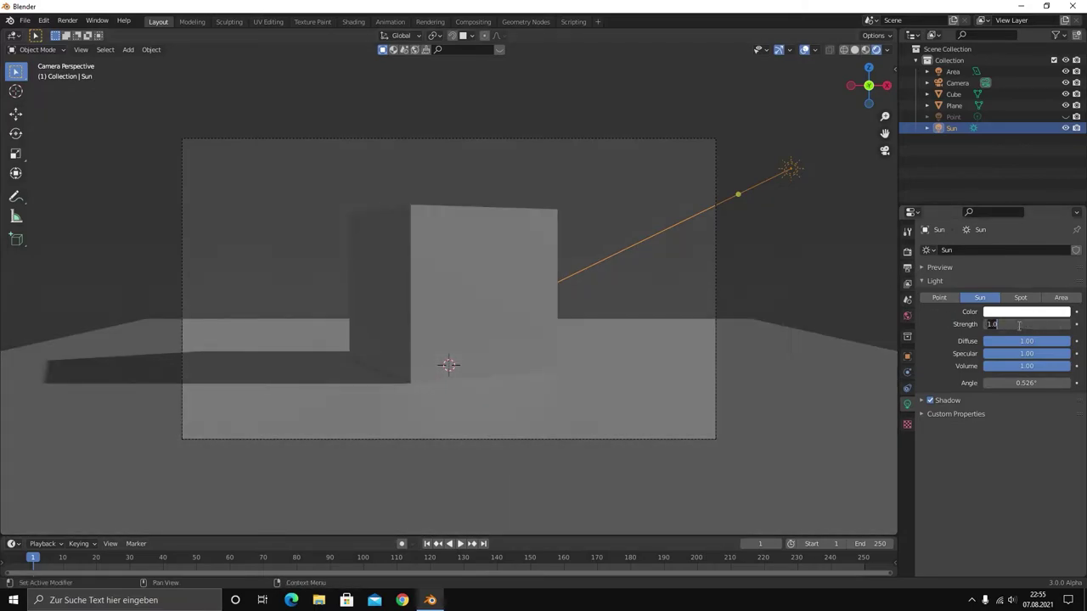
pyautogui.write('2')
pyautogui.press('Return')
# Try Sun angles of 25° and 103°, then bring the angle down to 0°
pyautogui.doubleClick(1026, 383)
pyautogui.write('25')
pyautogui.press('Return')
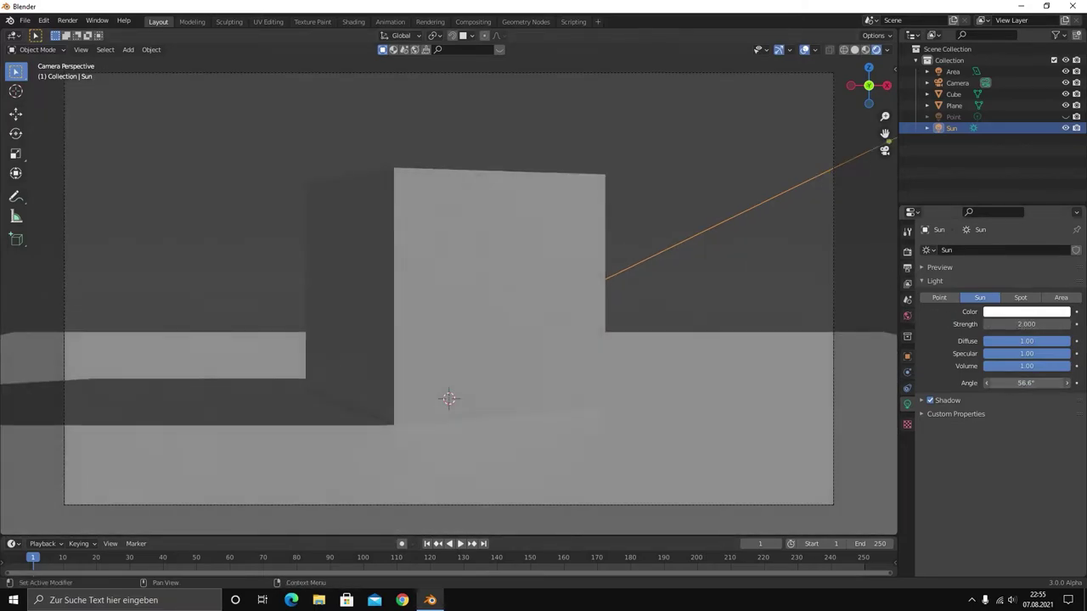
pyautogui.doubleClick(1003, 383)
pyautogui.write('103')
pyautogui.press('Return')
pyautogui.moveTo(1002, 383); pyautogui.dragTo(1066, 387)
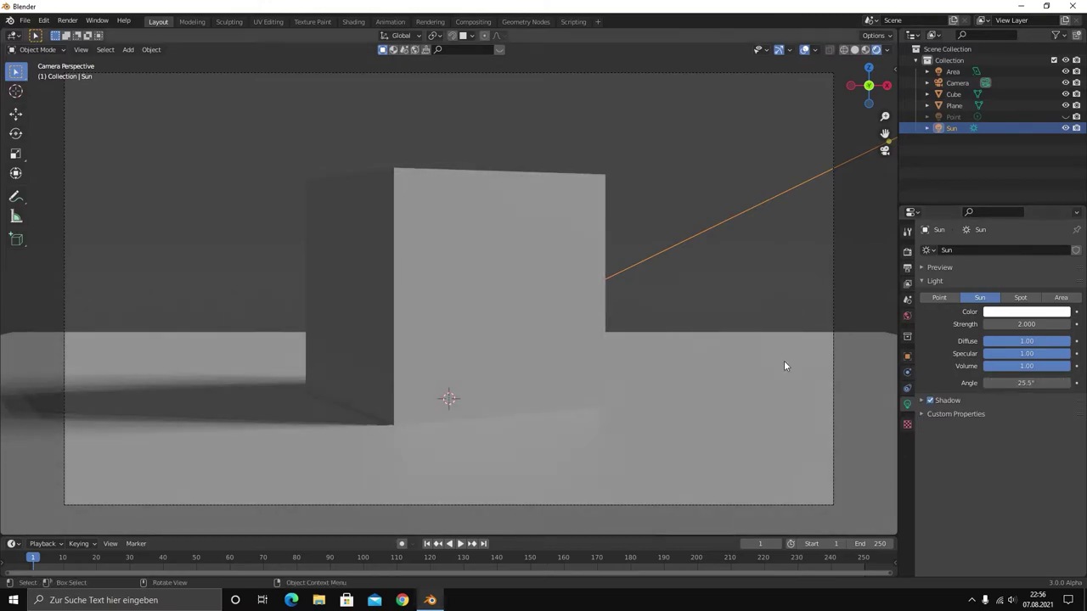
pyautogui.scroll(-2, 825, 371)
pyautogui.moveTo(1027, 382); pyautogui.dragTo(994, 383)
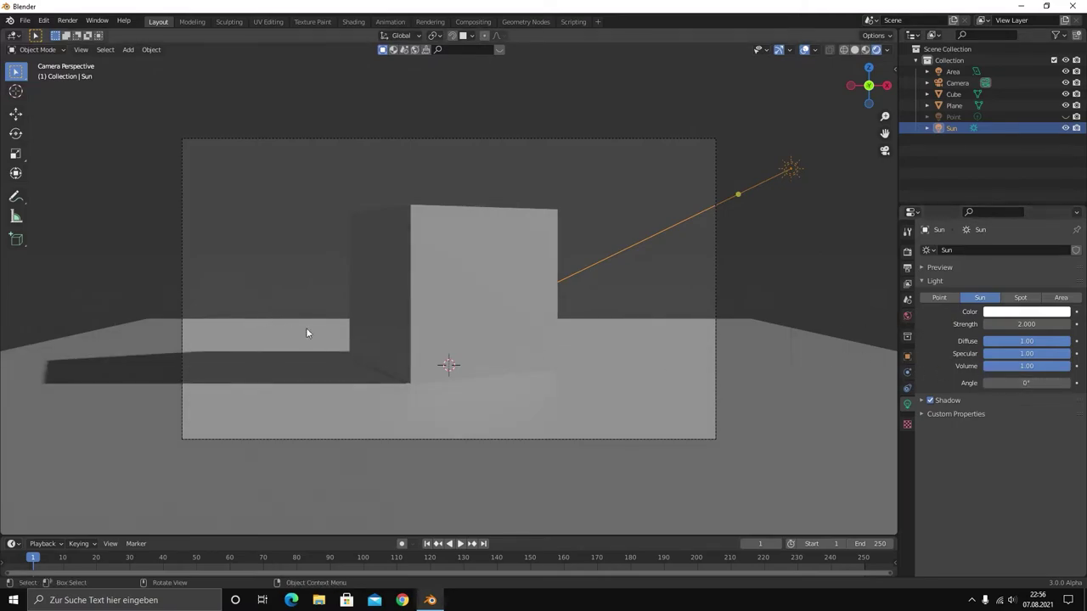
pyautogui.scroll(3, 380, 355)
pyautogui.scroll(-2, 384, 355)
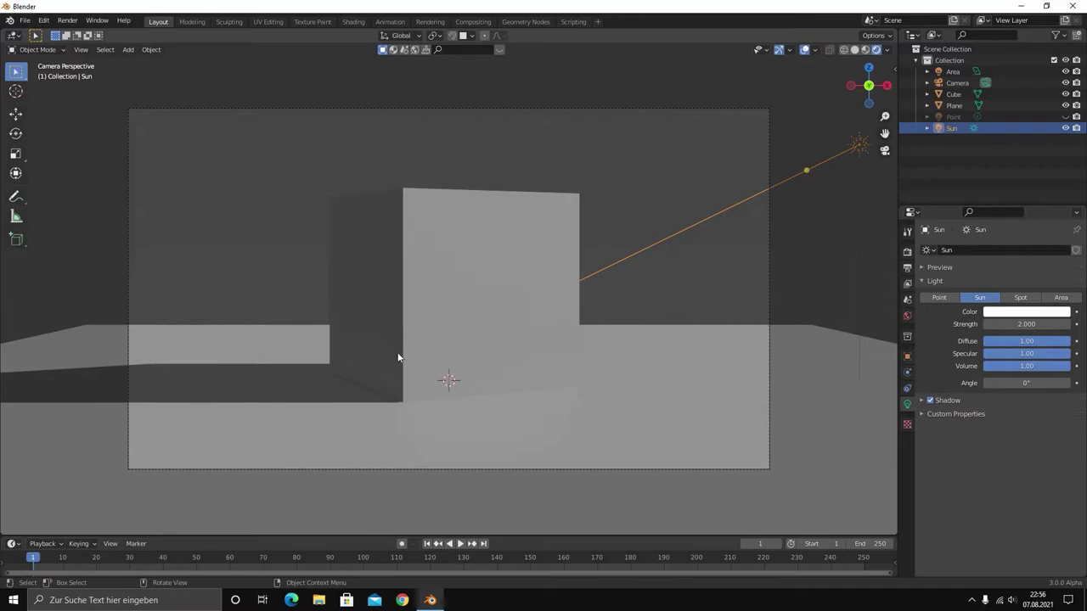
pyautogui.scroll(-3, 396, 353)
pyautogui.click(1023, 313)
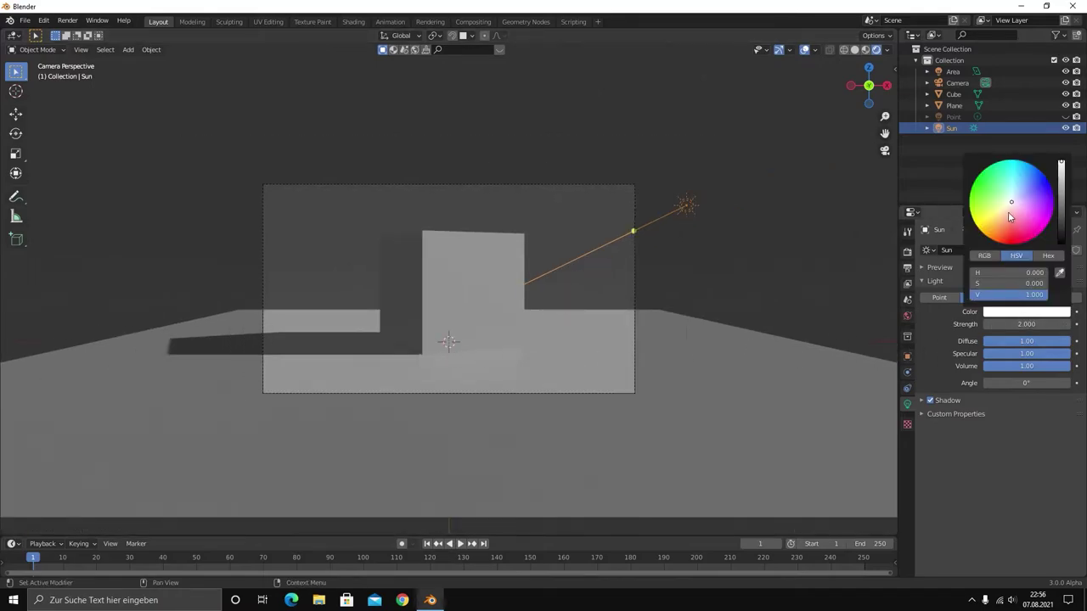
# Tint the Sun light a warm cream beige in the colour wheel
pyautogui.moveTo(1007, 214); pyautogui.dragTo(1006, 209)
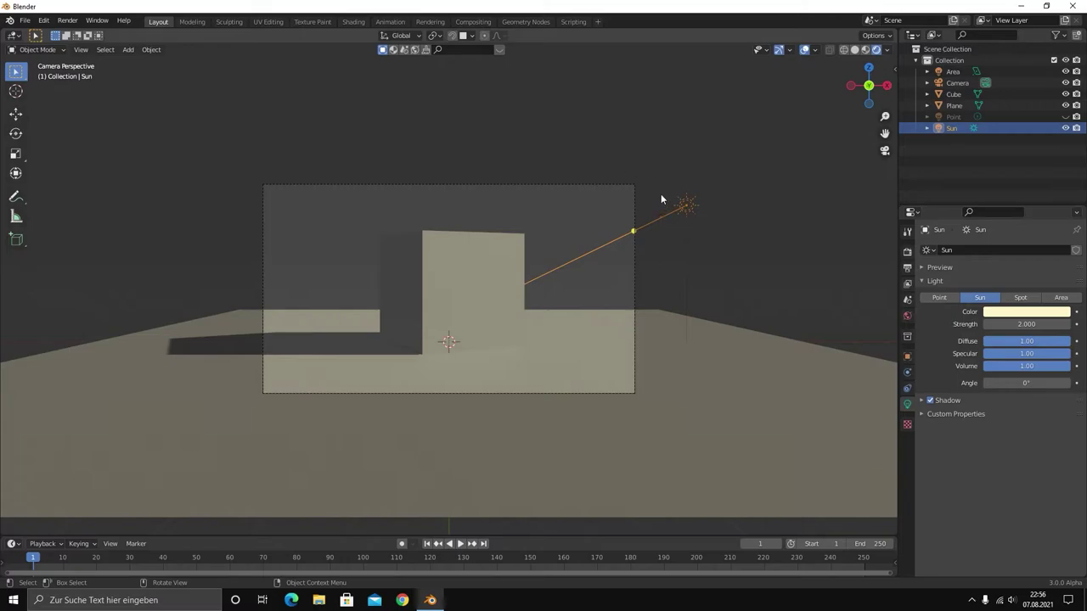
pyautogui.scroll(4, 659, 197)
pyautogui.scroll(2, 664, 190)
pyautogui.scroll(-4, 667, 193)
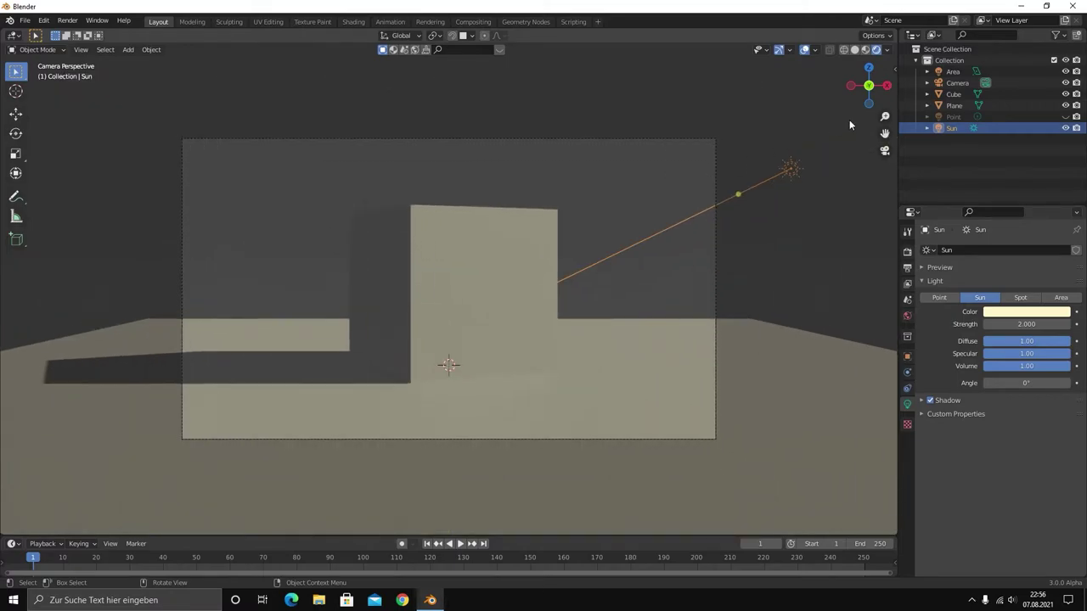
pyautogui.click(907, 251)
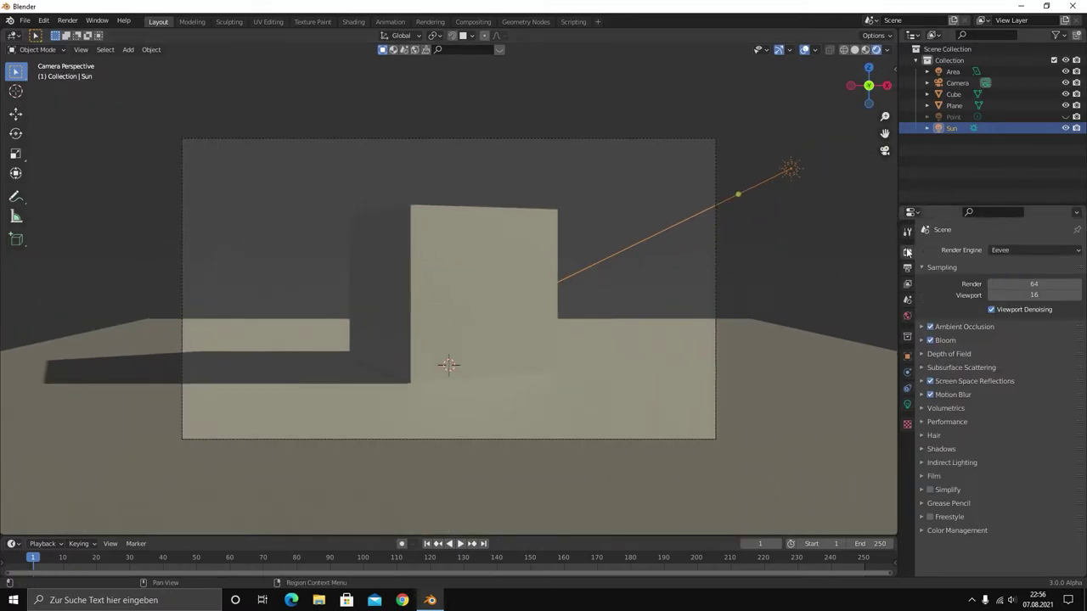
# Orbit to view the scene from above, then return to the camera view
pyautogui.scroll(-3, 721, 222)
pyautogui.scroll(4, 679, 229)
pyautogui.moveTo(478, 249)
pyautogui.mouseDown(button='middle')
pyautogui.moveTo(432, 255)
pyautogui.moveTo(626, 286)
pyautogui.moveTo(390, 289)
pyautogui.moveTo(604, 266)
pyautogui.moveTo(433, 290)
pyautogui.mouseUp(button='middle')
pyautogui.scroll(-4, 395, 292)
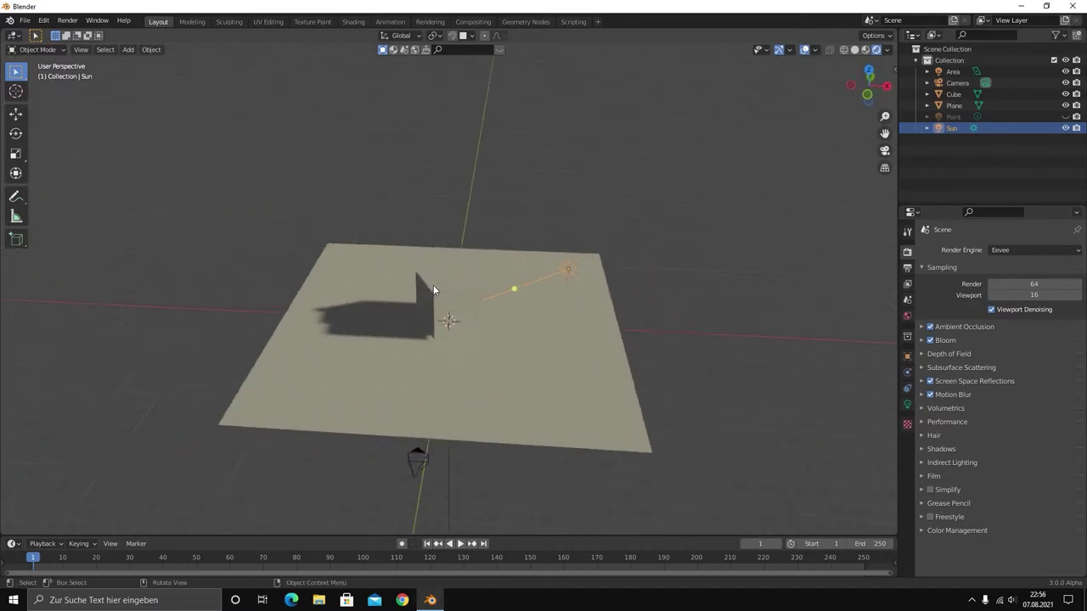
pyautogui.press('KP_0')
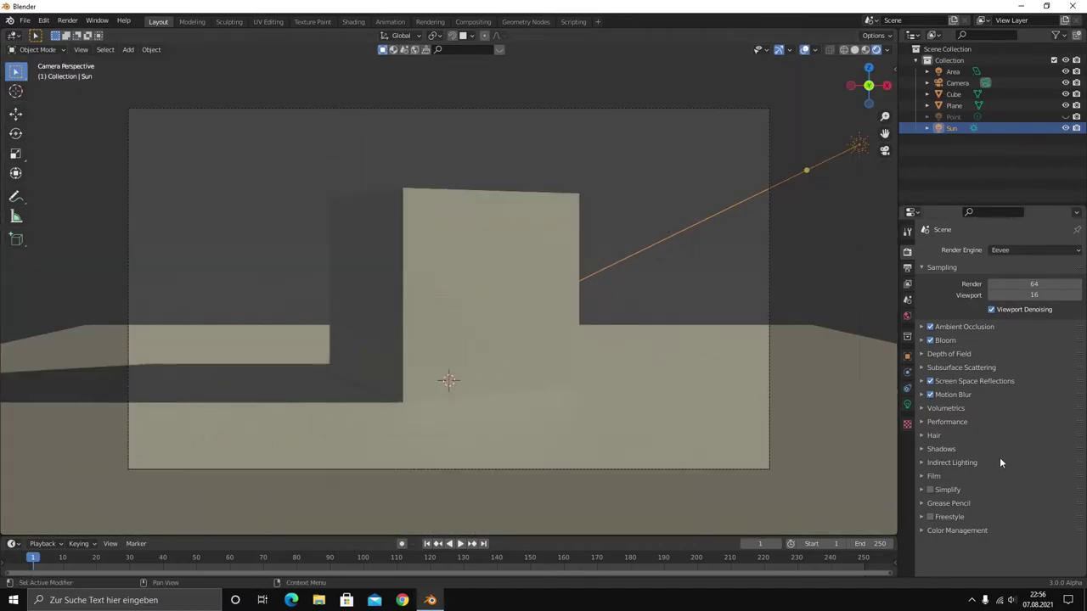
# Raise the Sun light's strength to 10 and reselect the Sun
pyautogui.click(906, 404)
pyautogui.click(1021, 326)
pyautogui.write('10')
pyautogui.press('Return')
pyautogui.scroll(-4, 471, 200)
pyautogui.scroll(4, 471, 201)
pyautogui.click(492, 260)
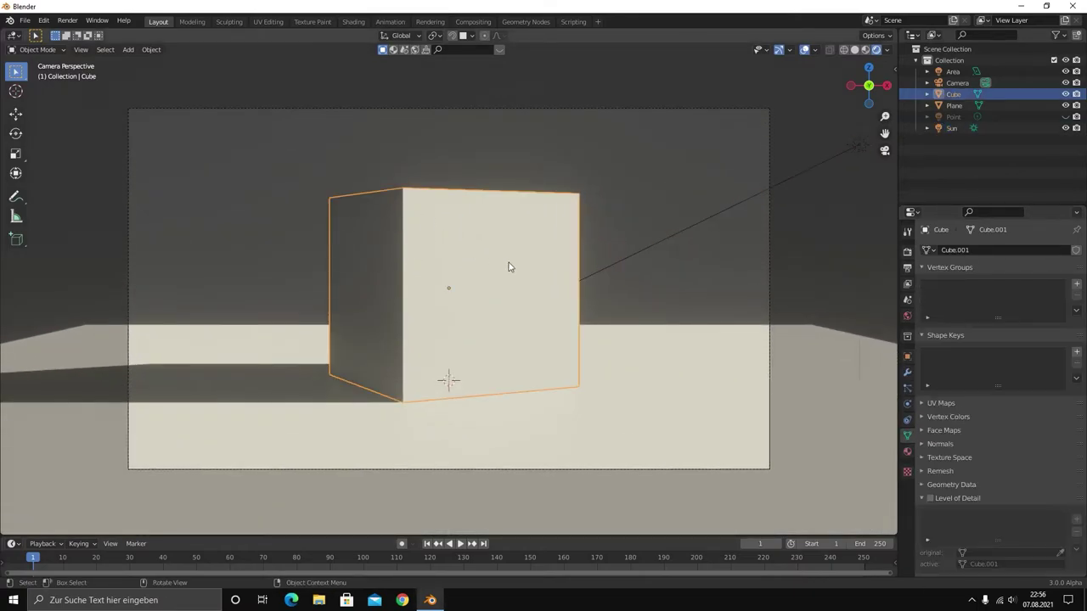
pyautogui.click(746, 202)
pyautogui.scroll(-2, 746, 201)
pyautogui.scroll(-2, 739, 205)
pyautogui.scroll(4, 739, 213)
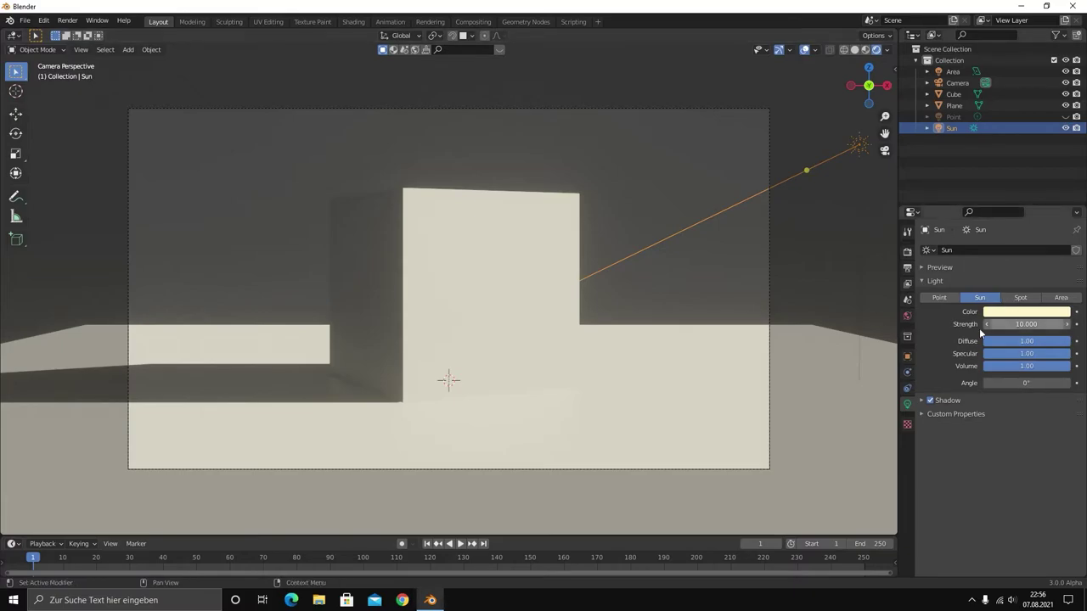
# Rotate the Sun in place to a new angle that lengthens the cube's shadow
pyautogui.press('g')
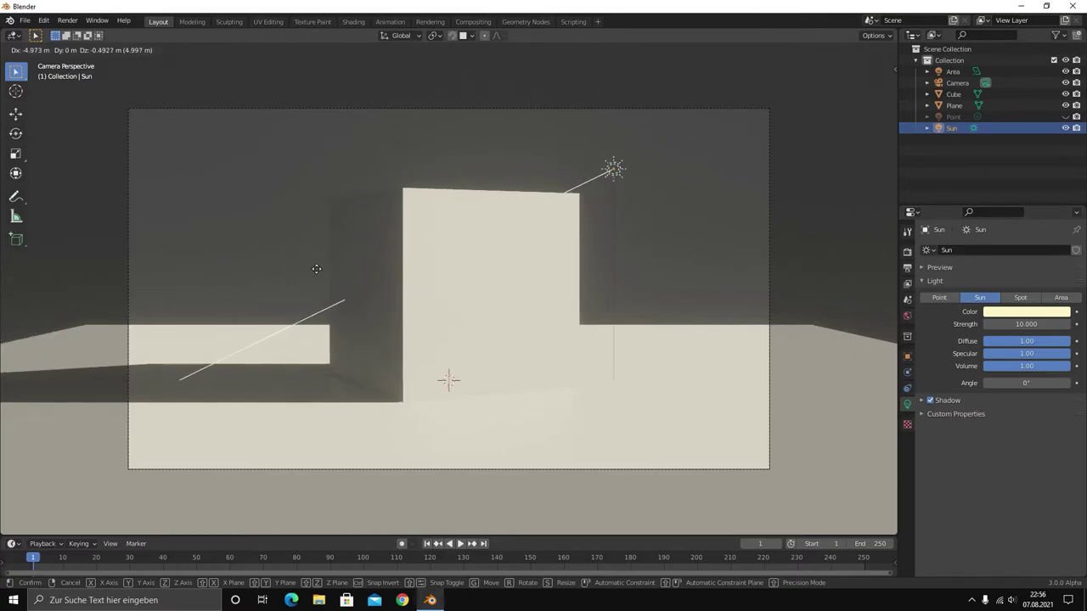
pyautogui.press('Escape')
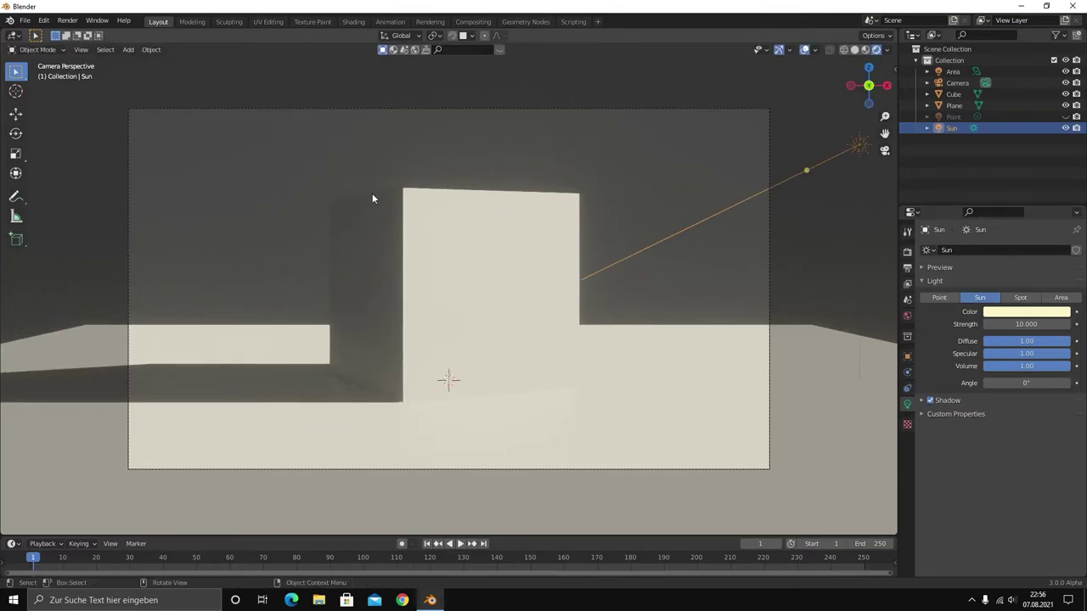
pyautogui.press('r')
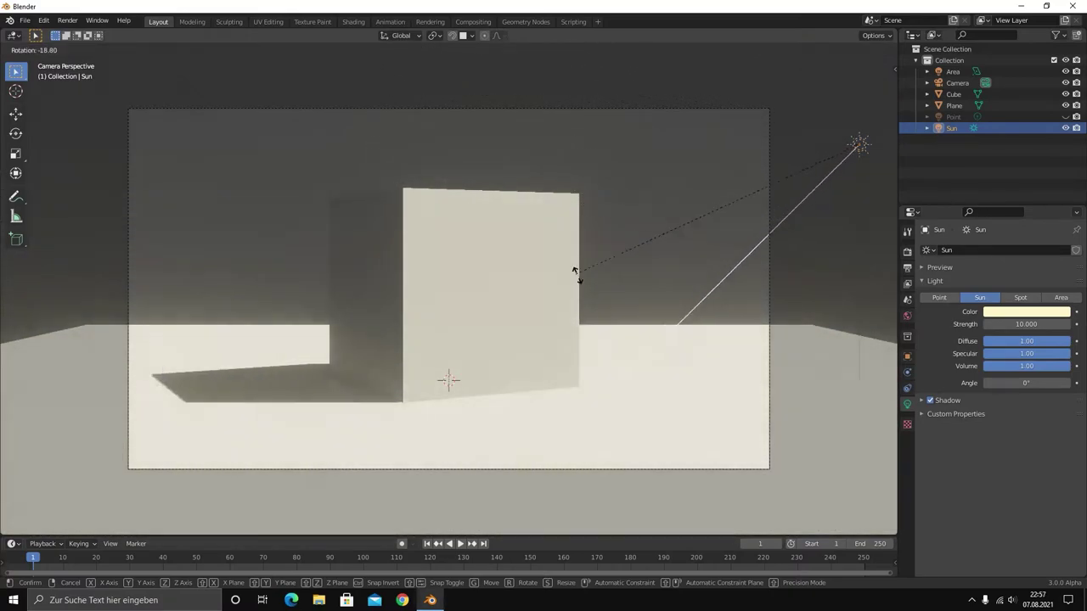
pyautogui.click(494, 253)
pyautogui.scroll(-2, 492, 257)
pyautogui.scroll(-1, 492, 257)
pyautogui.scroll(2, 510, 337)
pyautogui.scroll(2, 446, 373)
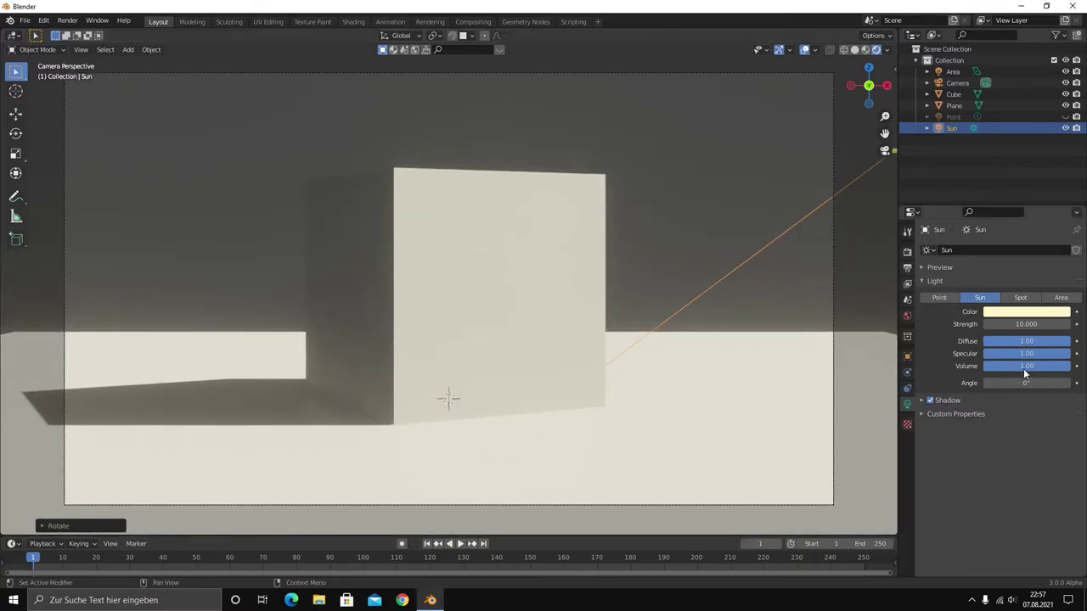
pyautogui.scroll(-4, 755, 395)
pyautogui.scroll(2, 704, 320)
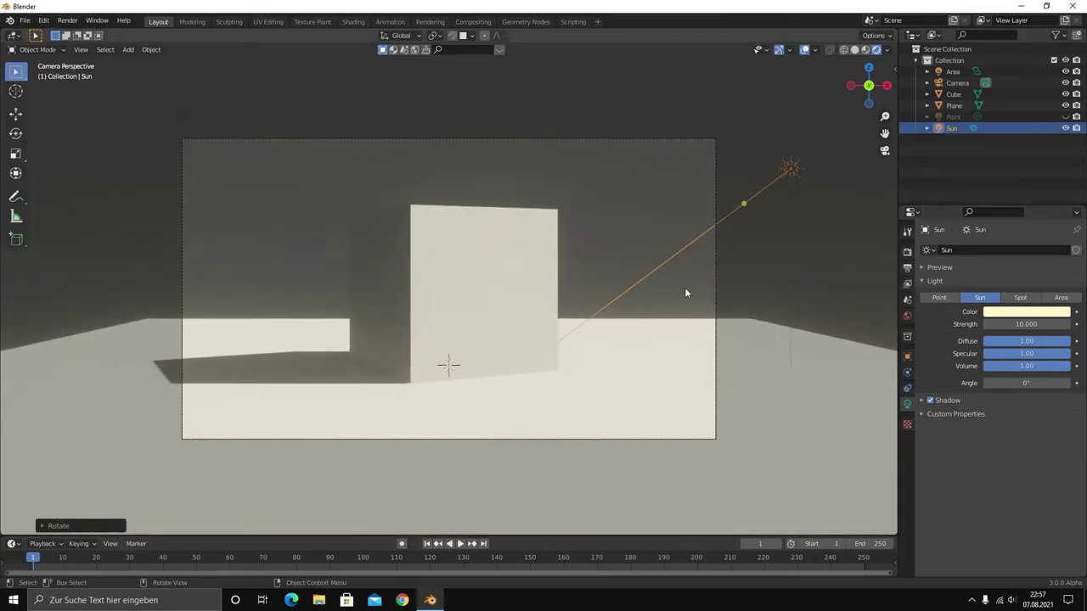
# Hide the Sun, add a Spot light, and raise it above the cube
pyautogui.press('h')
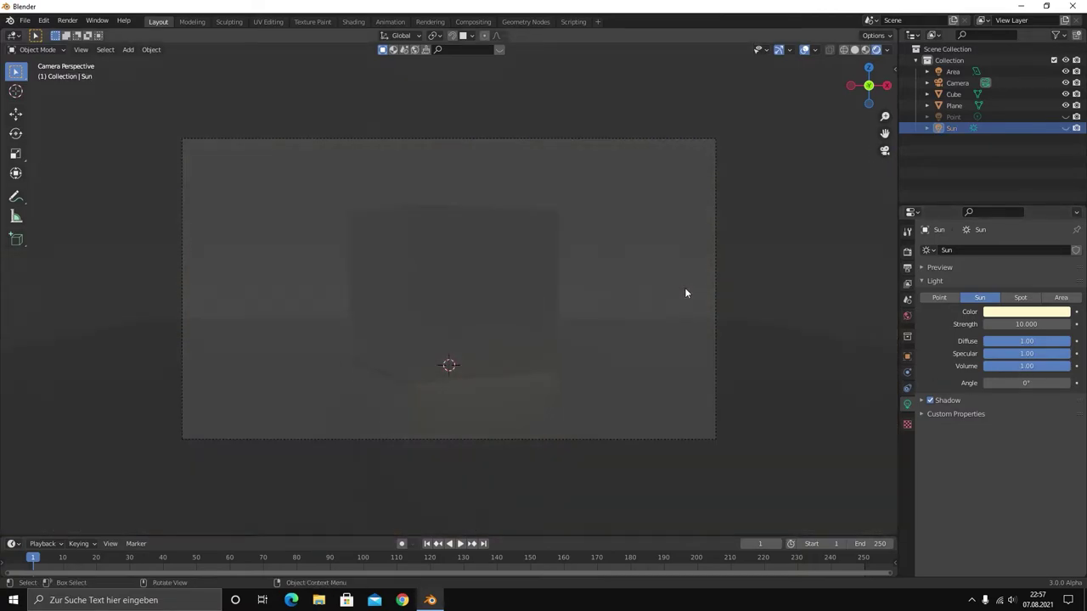
pyautogui.hotkey('shift', 'a')
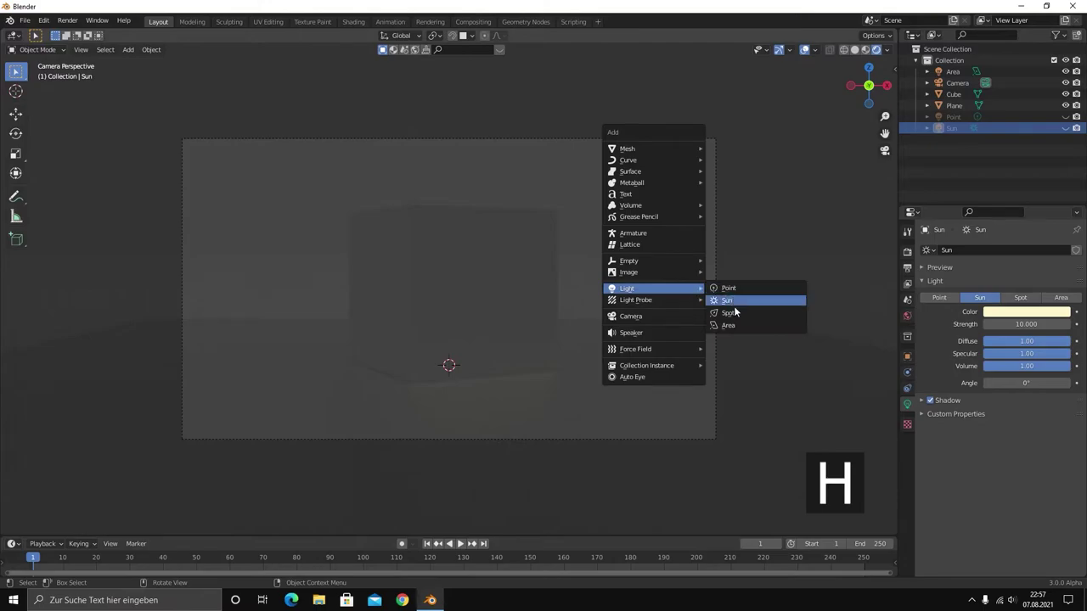
pyautogui.click(728, 313)
pyautogui.press('g')
pyautogui.press('z')
pyautogui.click(621, 103)
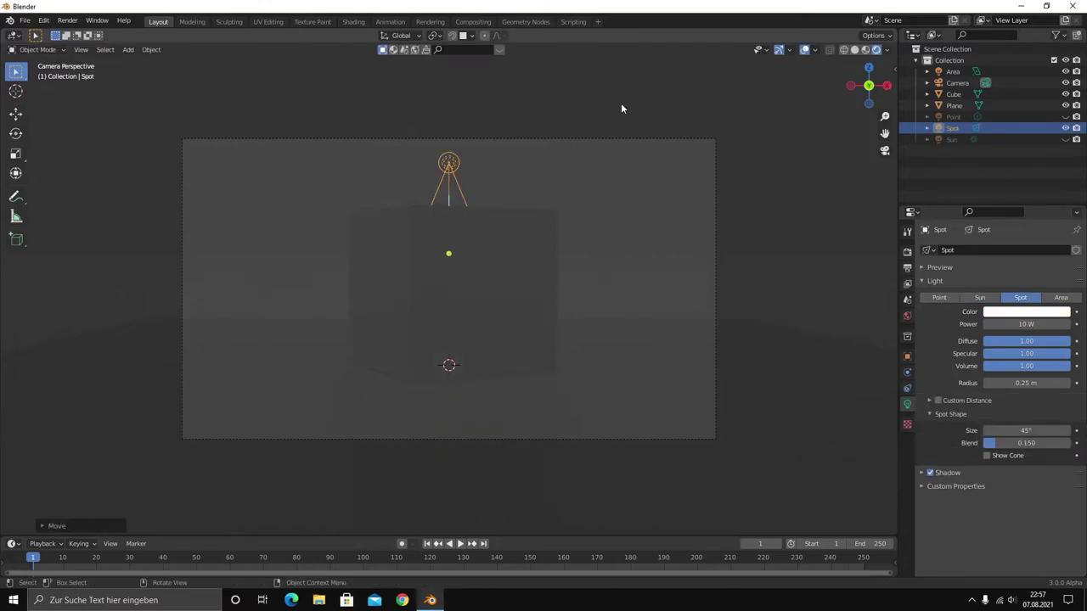
# Move the Spot light right of the cube, tilt it down toward the cube, and clear its power value
pyautogui.press('g')
pyautogui.press('x')
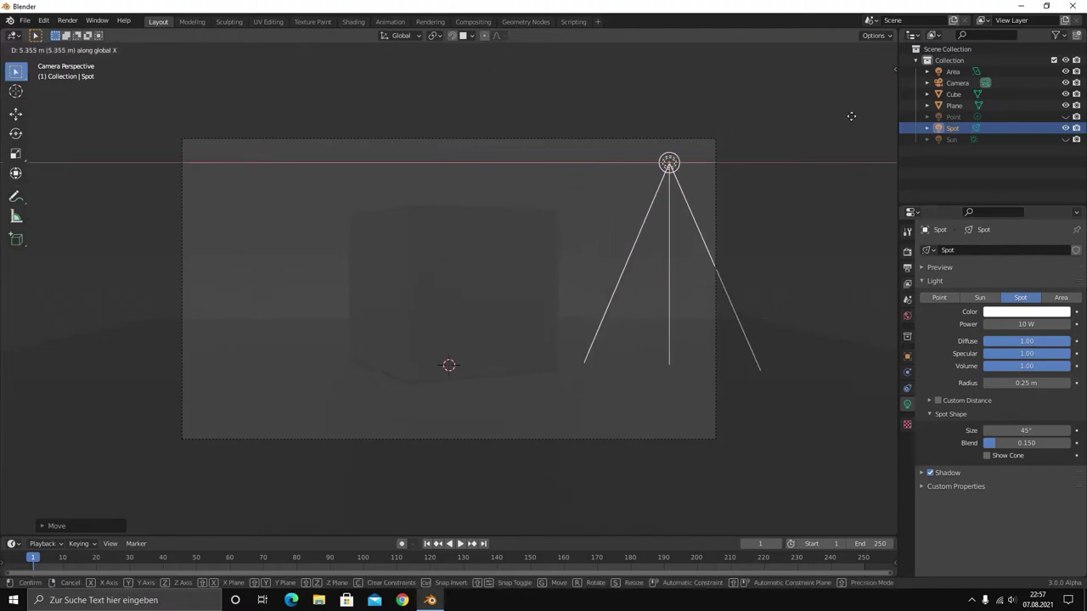
pyautogui.click(876, 104)
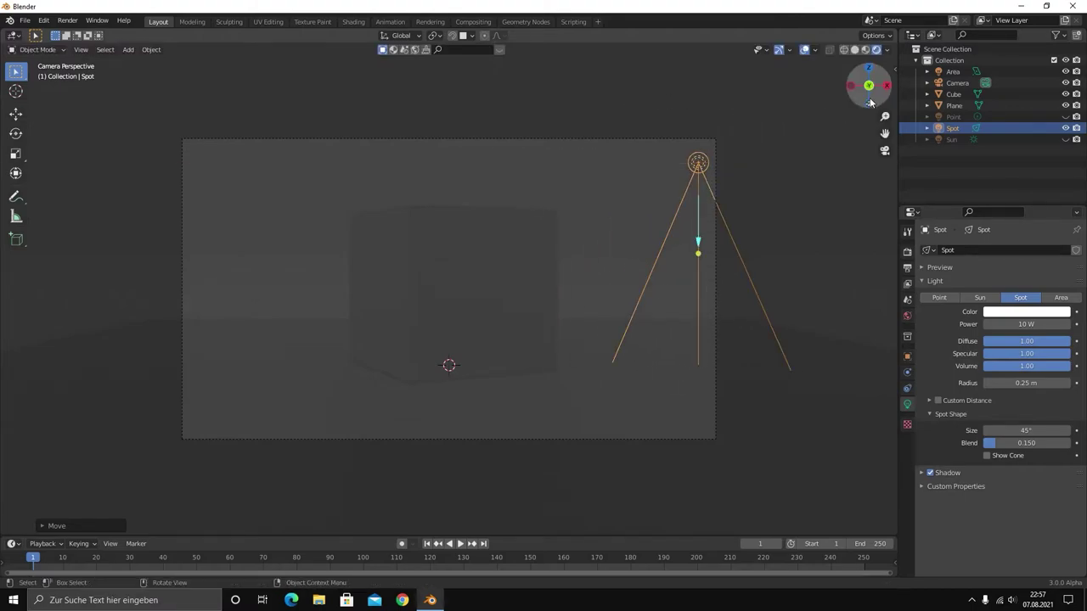
pyautogui.press('g')
pyautogui.press('z')
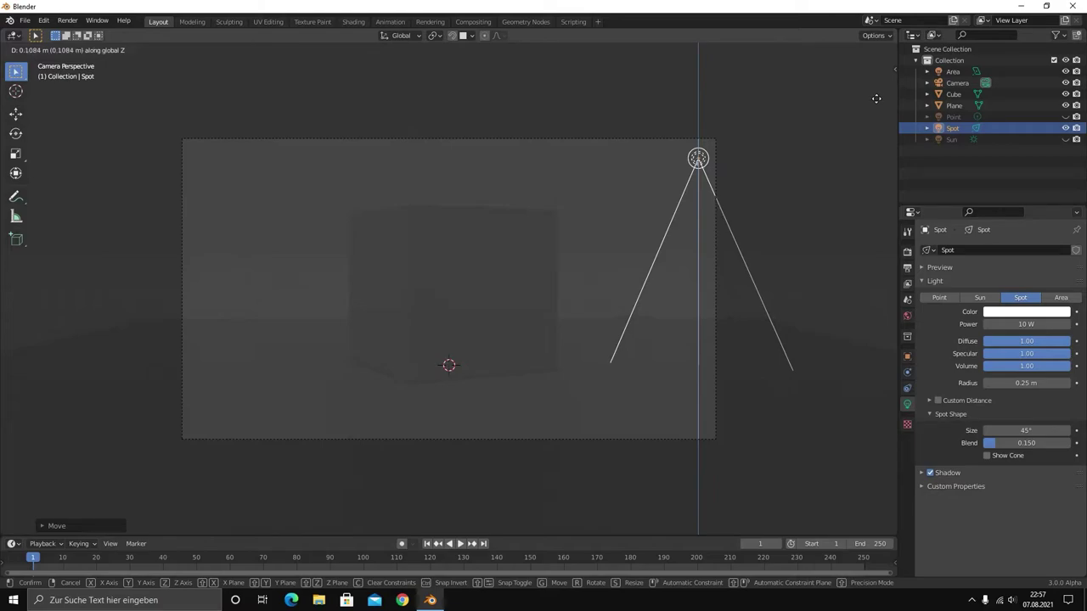
pyautogui.click(836, 123)
pyautogui.press('r')
pyautogui.press('y')
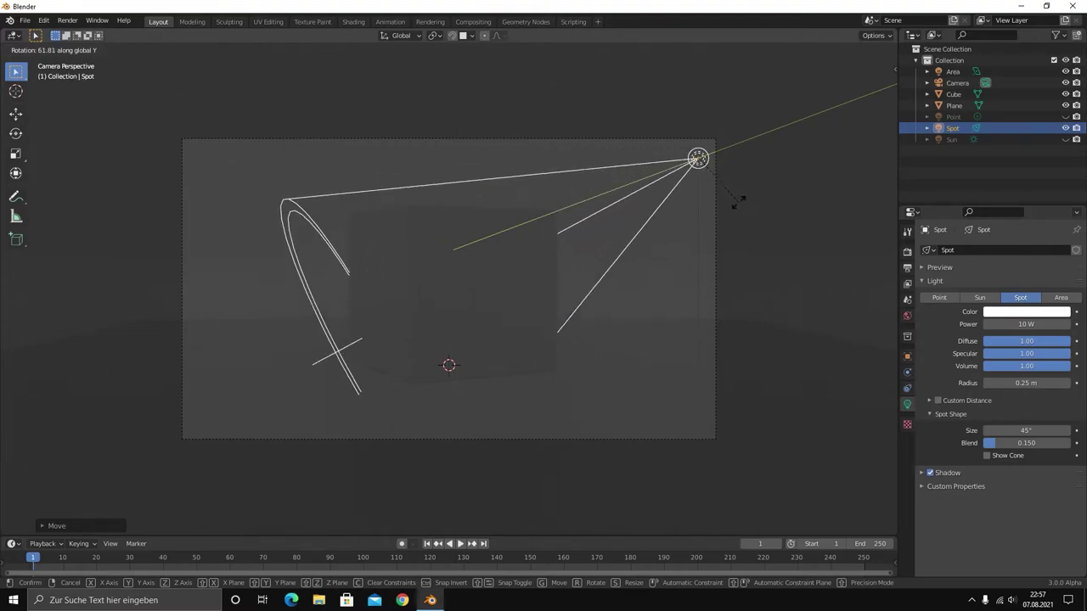
pyautogui.click(737, 201)
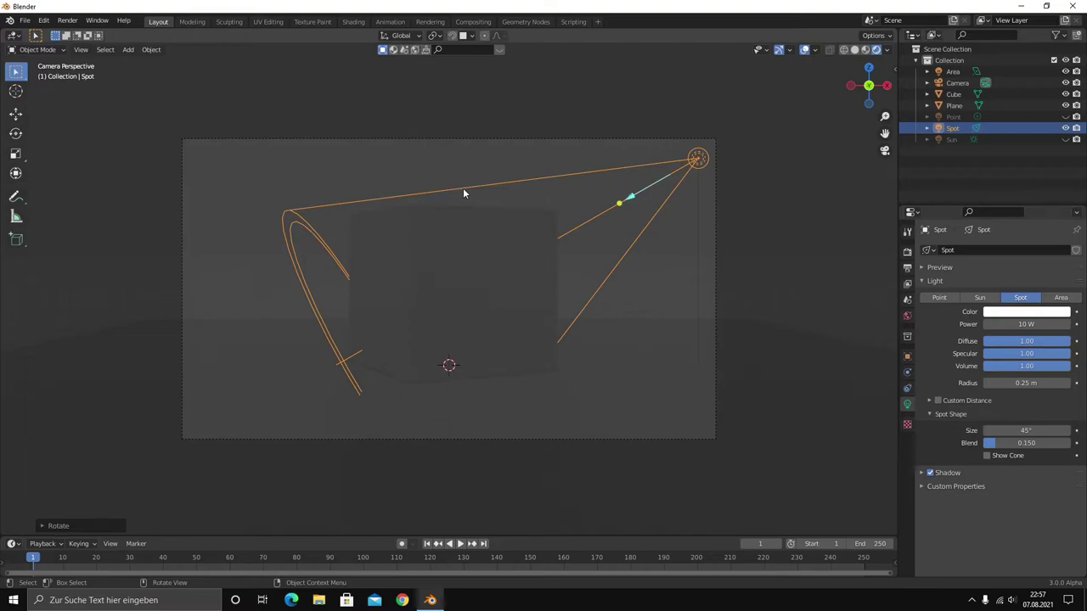
pyautogui.click(1002, 325)
pyautogui.press('BackSpace')
pyautogui.press('BackSpace')
# Set the Spot light power to 1000 W, testing the radius but keeping it at 0.25 m
pyautogui.press('Return')
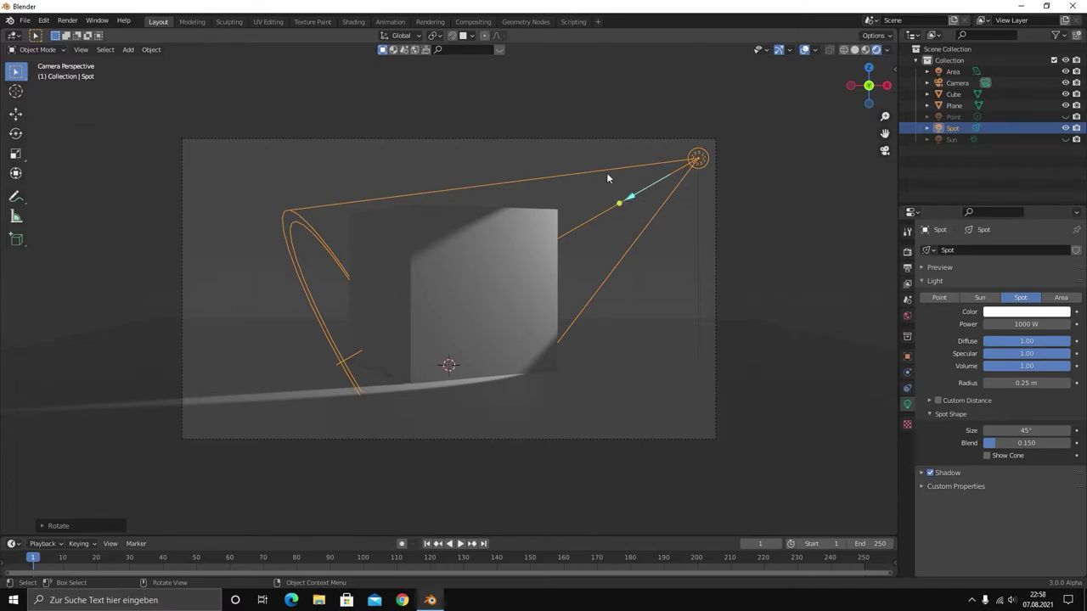
pyautogui.moveTo(1013, 383)
pyautogui.mouseDown()
pyautogui.moveTo(977, 383)
pyautogui.moveTo(1044, 383)
pyautogui.mouseUp()
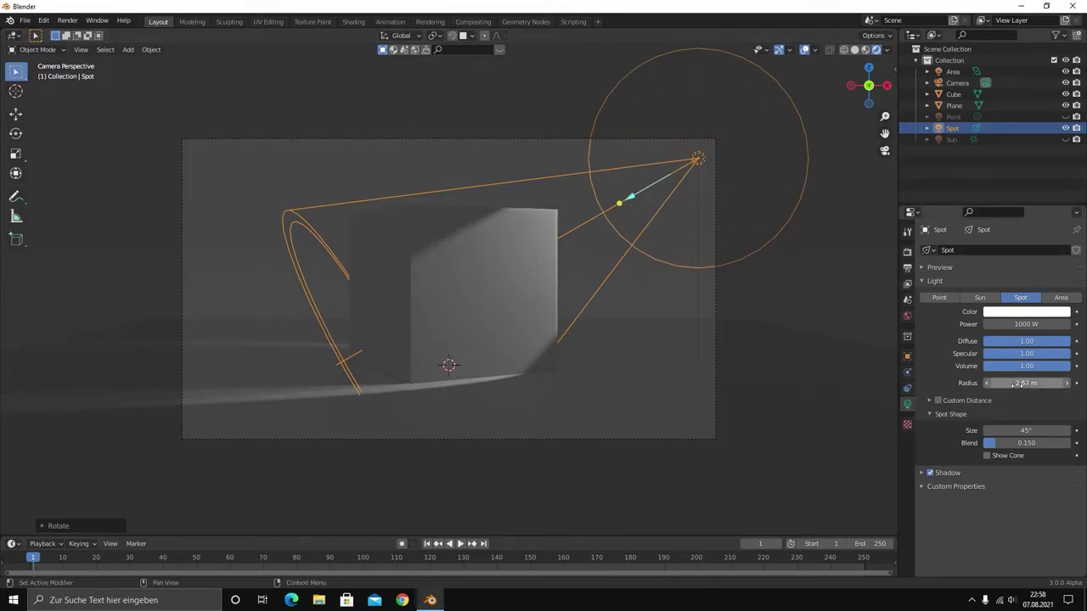
pyautogui.moveTo(1044, 383); pyautogui.dragTo(1019, 383)
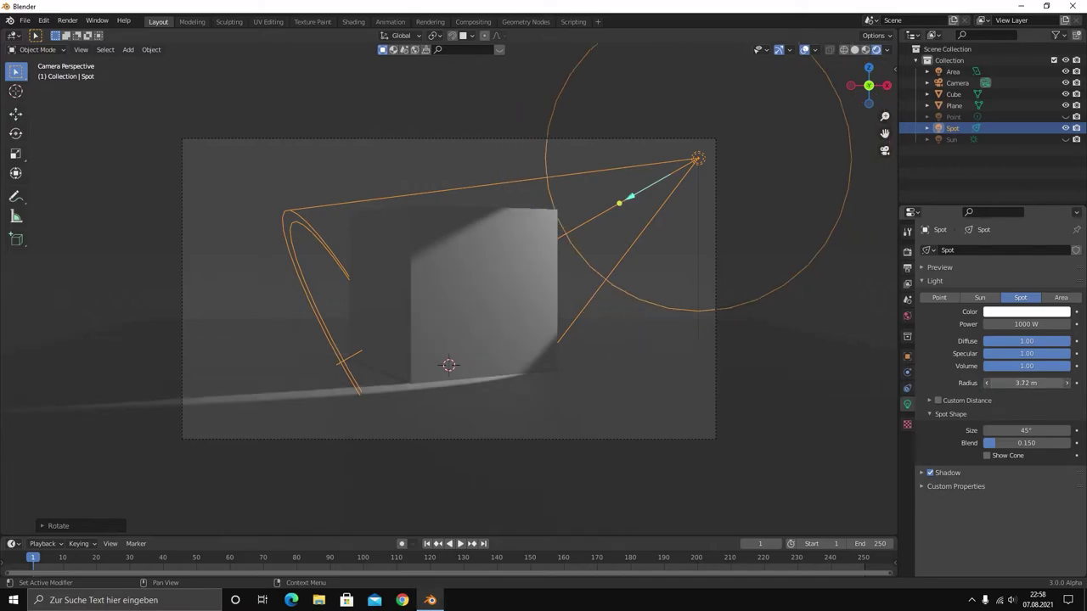
pyautogui.hotkey('ctrl', 'z')
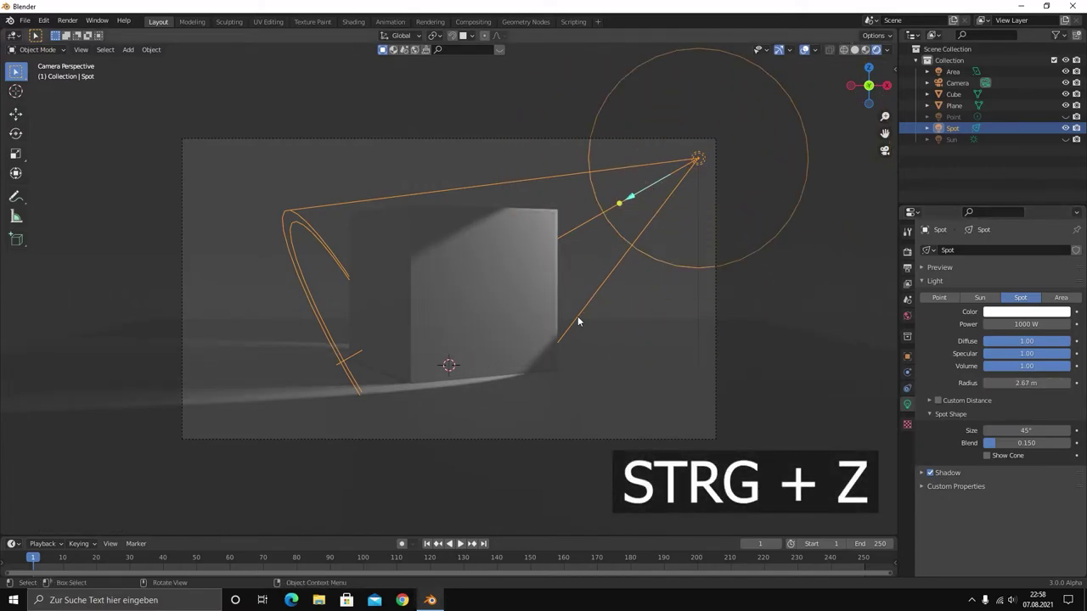
pyautogui.hotkey('ctrl', 'z')
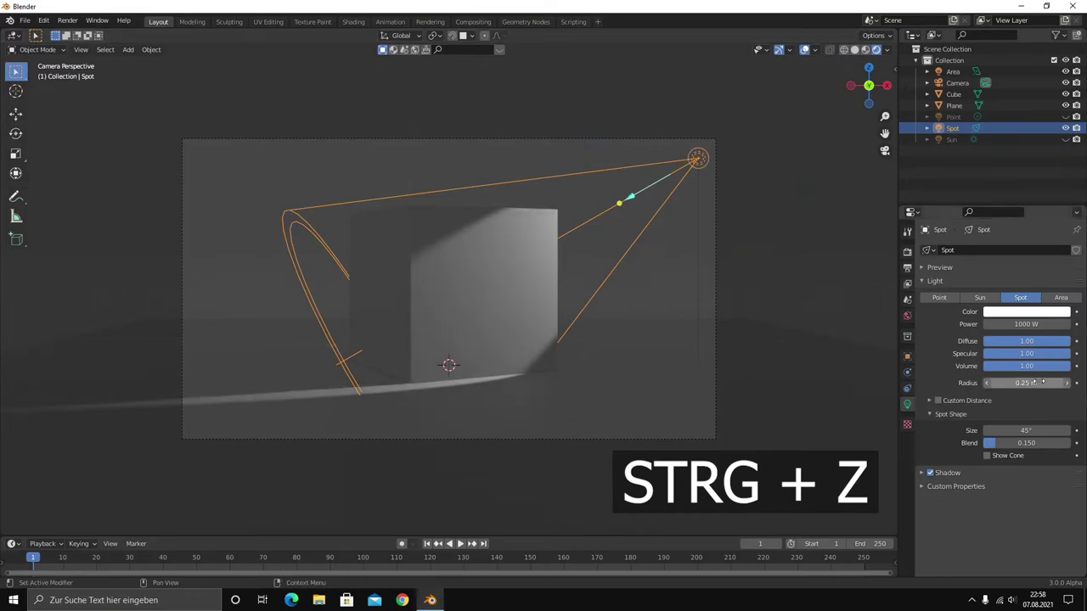
pyautogui.moveTo(1018, 324)
pyautogui.mouseDown()
pyautogui.moveTo(1031, 324)
pyautogui.moveTo(1018, 324)
pyautogui.mouseUp()
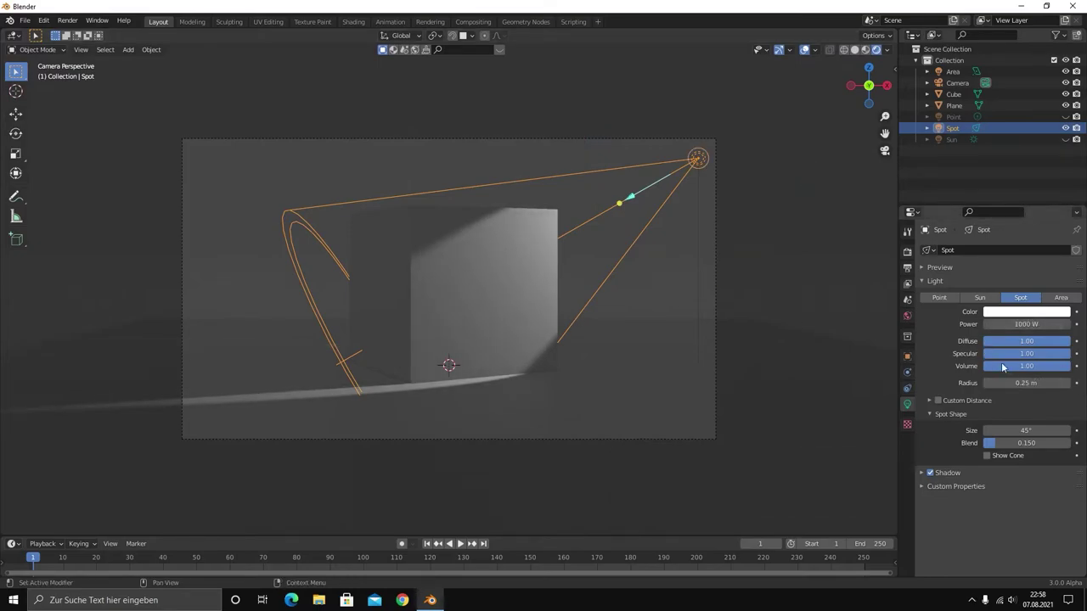
# Enable Custom Distance and test Distance values, undoing back to the original 1000 W settings
pyautogui.click(935, 401)
pyautogui.click(937, 401)
pyautogui.moveTo(1025, 417); pyautogui.dragTo(1007, 417)
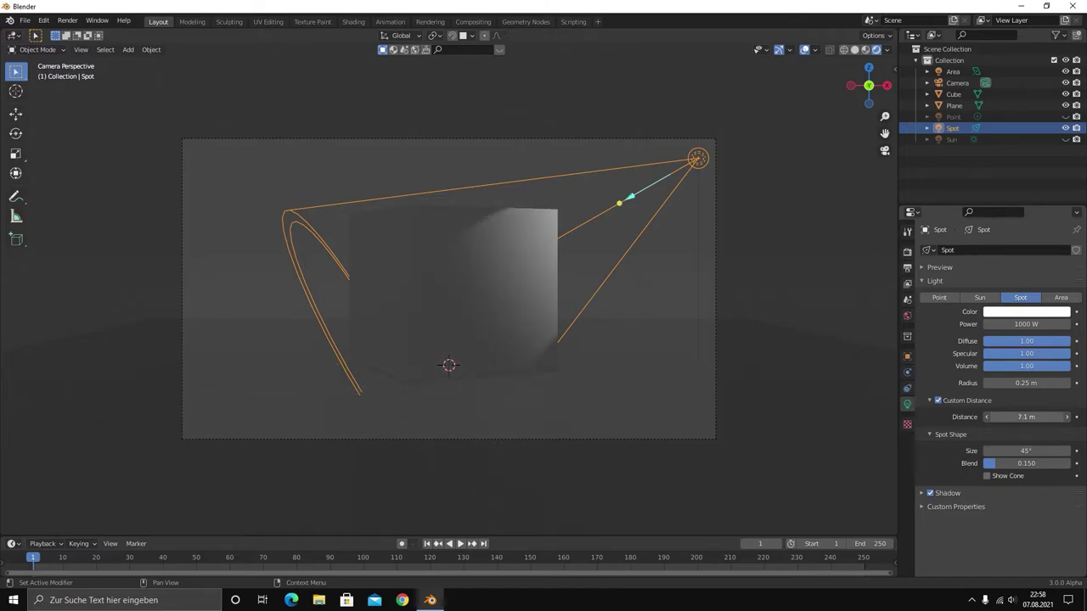
pyautogui.moveTo(1008, 417); pyautogui.dragTo(35, 484)
pyautogui.moveTo(35, 484); pyautogui.dragTo(347, 485)
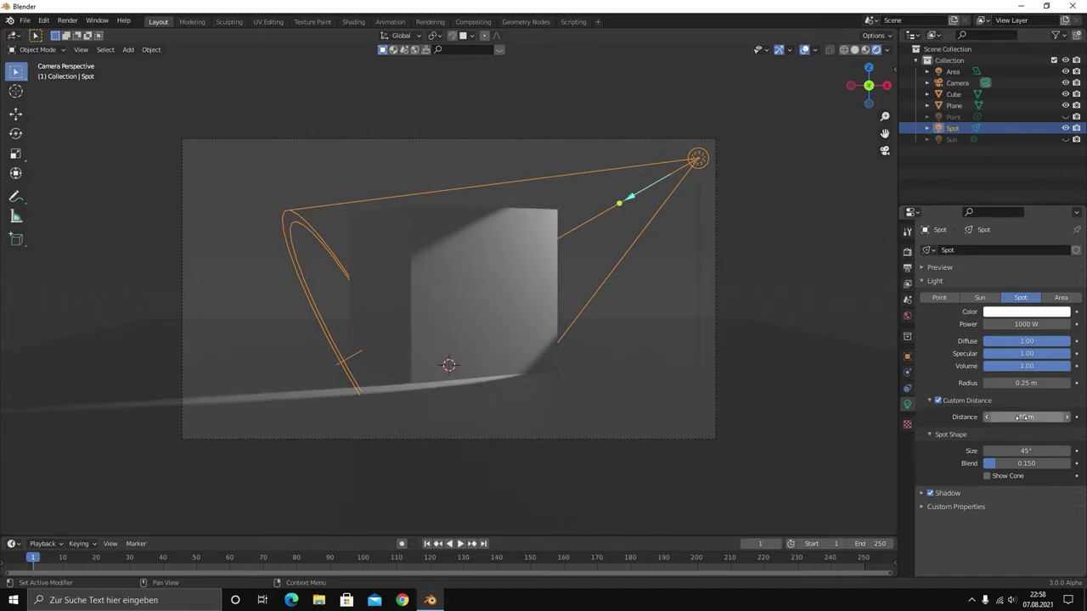
pyautogui.hotkey('ctrl', 'z')
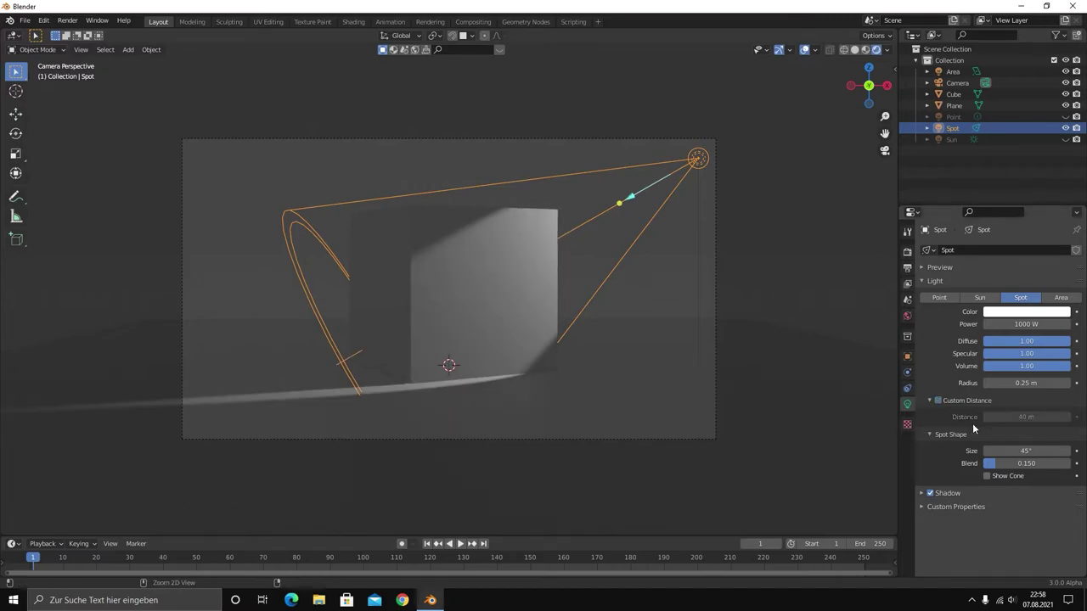
pyautogui.hotkey('ctrl', 'z')
pyautogui.hotkey('ctrl', 'shift', 'z')
# Test a 60° cone size and softer blend, cancel both, and open the light colour picker
pyautogui.moveTo(1009, 450); pyautogui.dragTo(1053, 450)
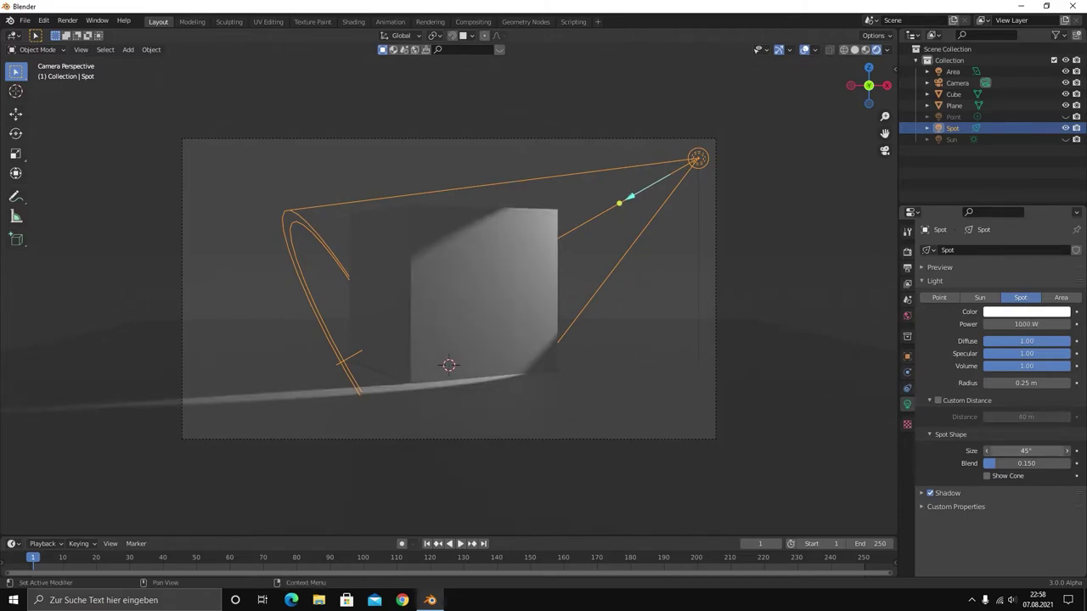
pyautogui.press('Escape')
pyautogui.moveTo(1019, 462); pyautogui.dragTo(1053, 462)
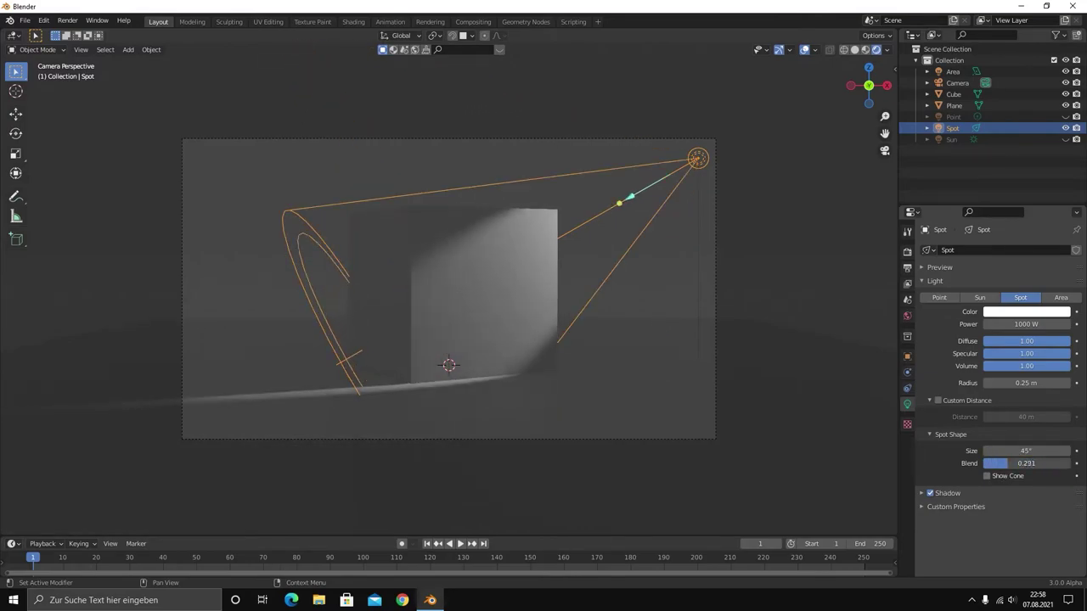
pyautogui.press('Escape')
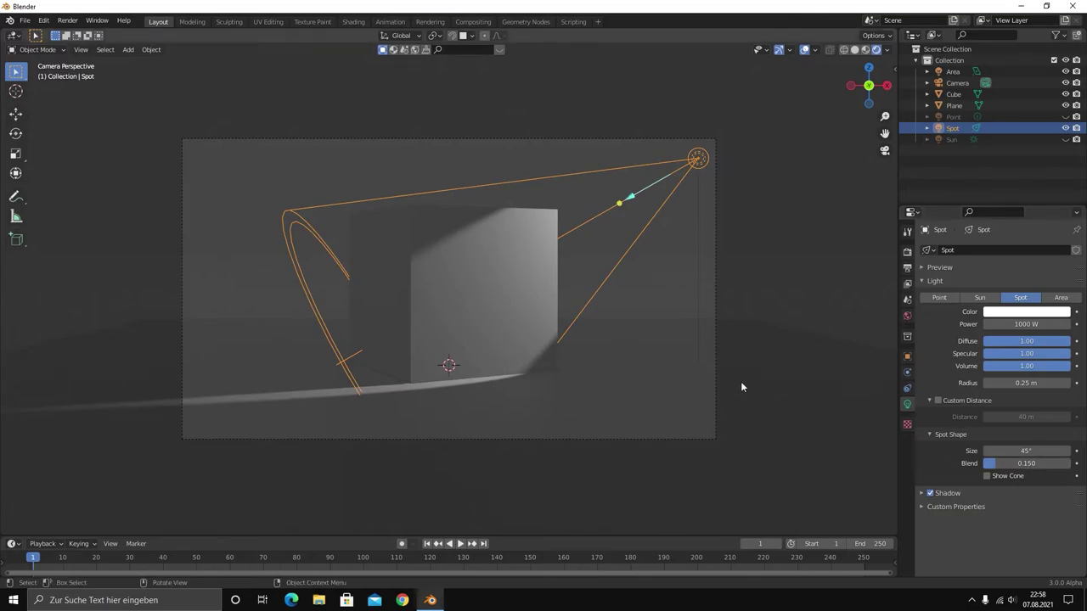
pyautogui.click(1002, 312)
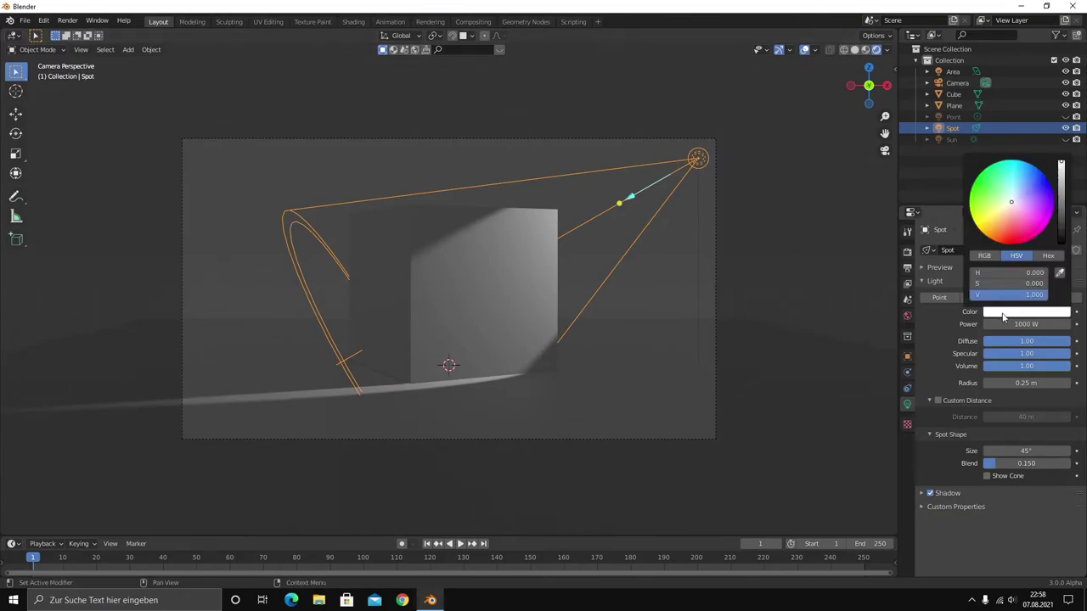
# Tint the Spot light lime green and hide it, keeping its type as Spot
pyautogui.moveTo(1017, 229); pyautogui.dragTo(987, 201)
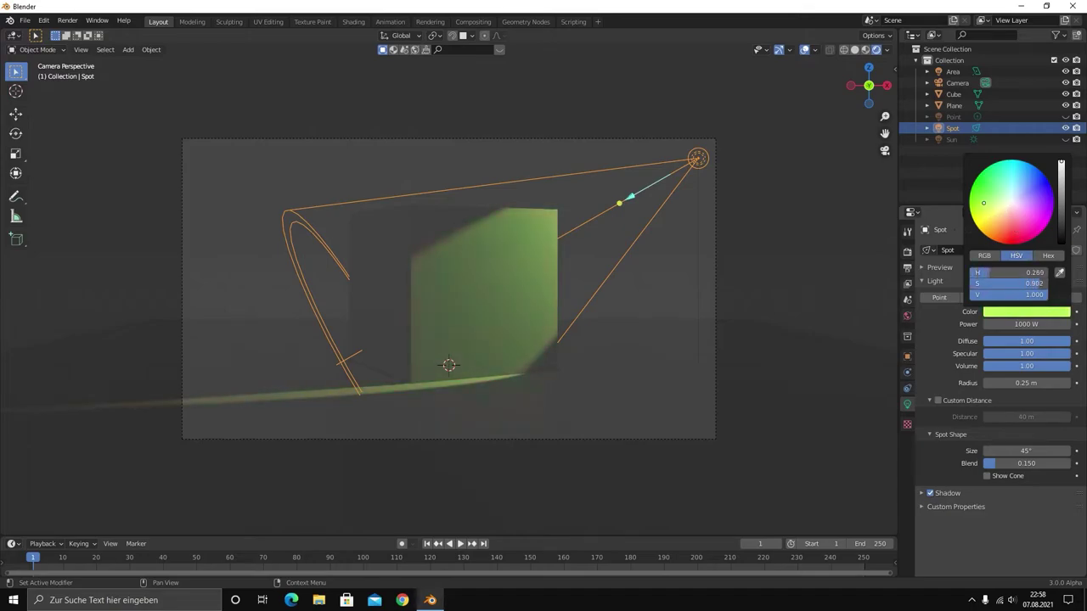
pyautogui.scroll(1, 526, 310)
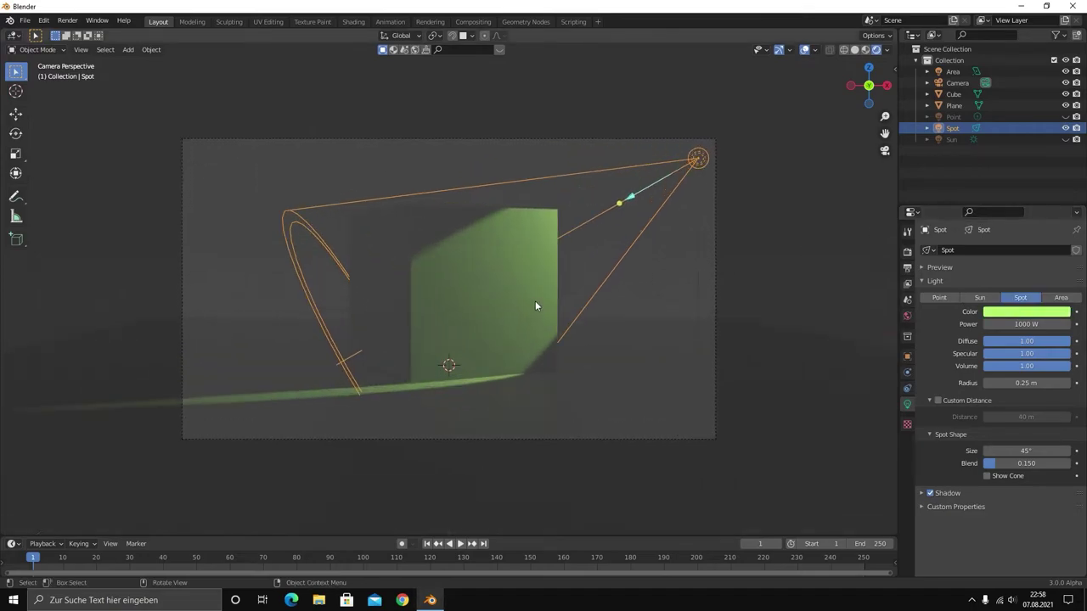
pyautogui.press('h')
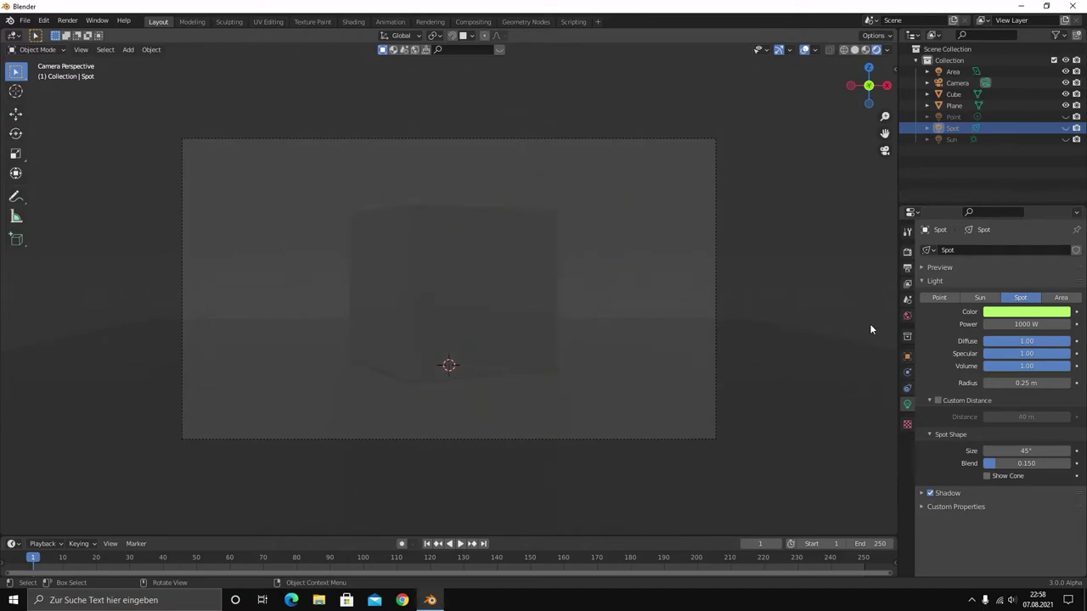
pyautogui.click(1050, 299)
pyautogui.click(1024, 298)
pyautogui.hotkey('shift', 'a')
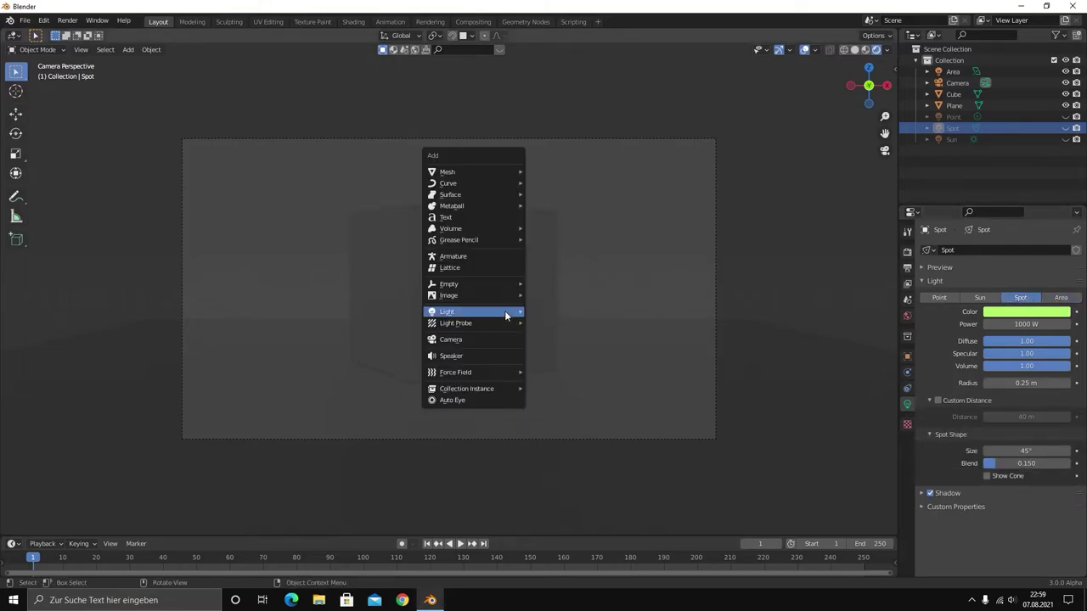
# Add an area light and raise it vertically above the cube
pyautogui.click(535, 348)
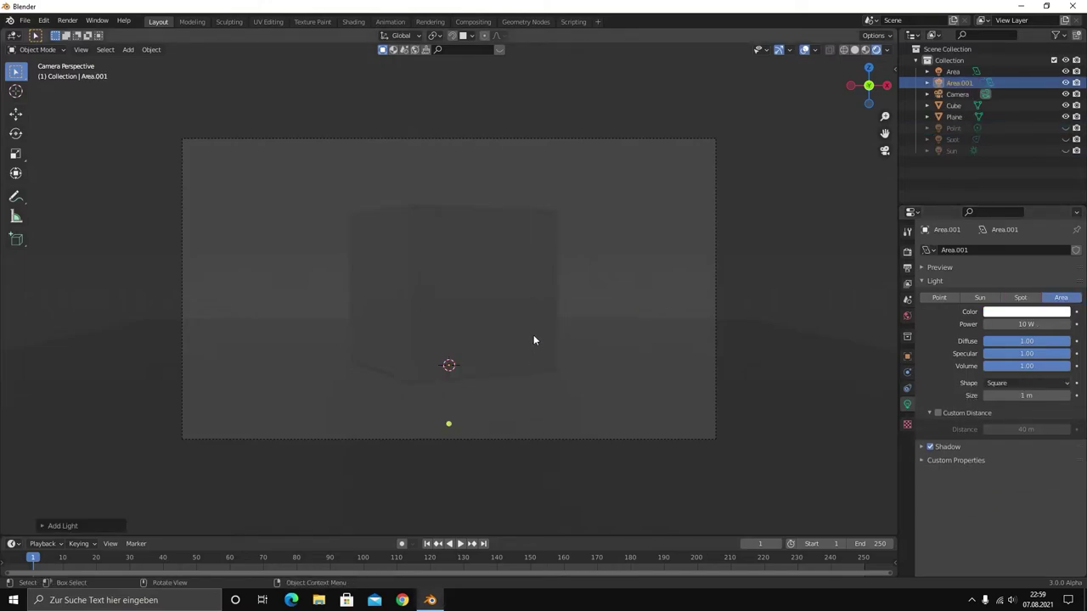
pyautogui.press('g')
pyautogui.press('z')
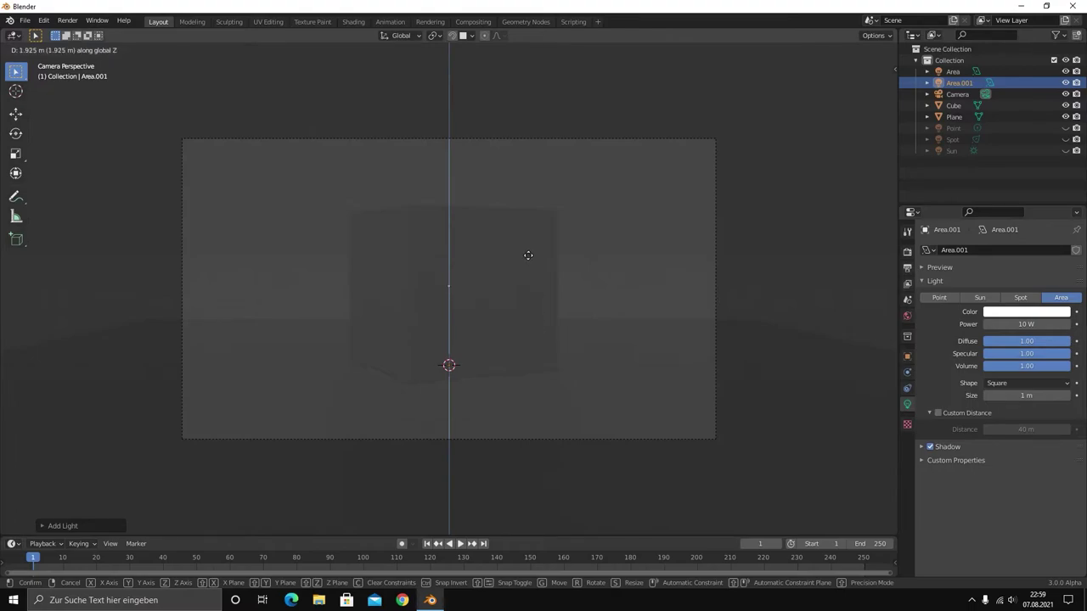
pyautogui.click(514, 163)
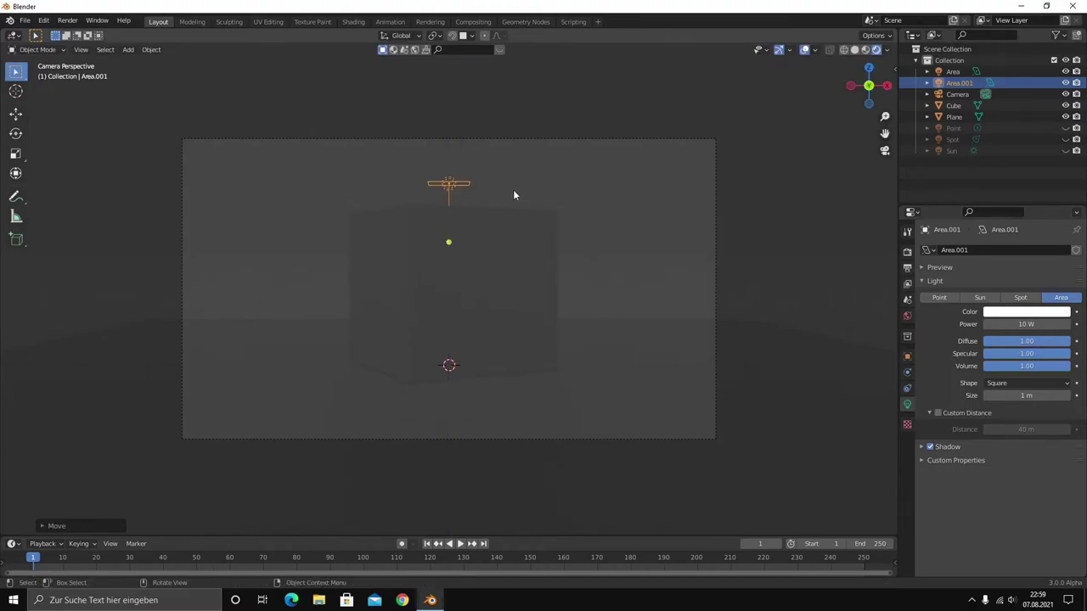
# Move the area light along X and Y off to the right of the camera frame
pyautogui.press('g')
pyautogui.press('x')
pyautogui.click(821, 189)
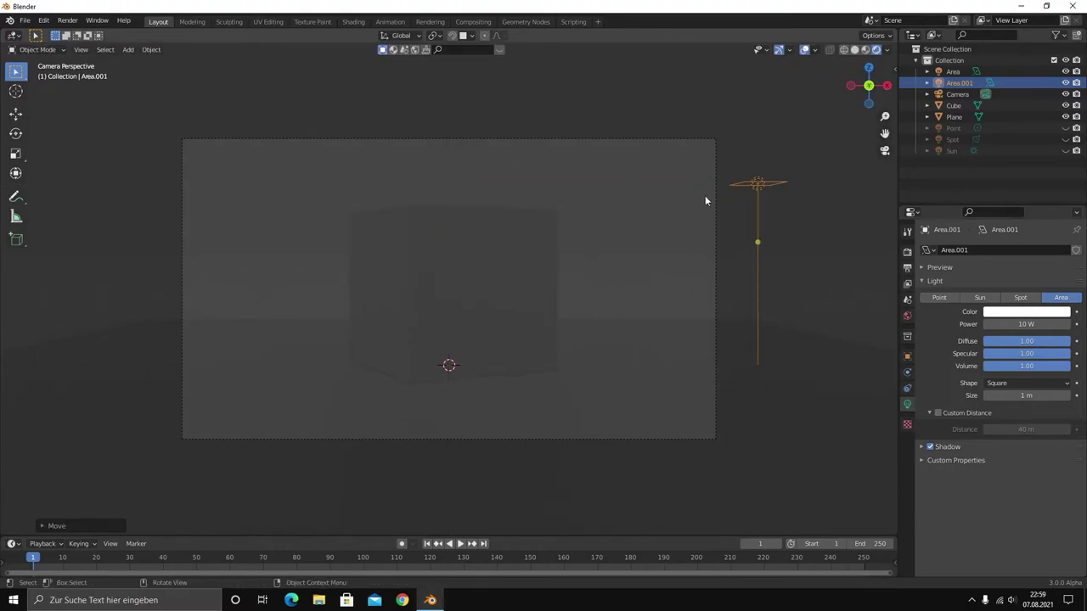
pyautogui.moveTo(705, 201)
pyautogui.mouseDown(button='middle')
pyautogui.moveTo(721, 218)
pyautogui.moveTo(691, 243)
pyautogui.moveTo(604, 262)
pyautogui.moveTo(630, 275)
pyautogui.mouseUp(button='middle')
pyautogui.press('g')
pyautogui.press('x')
pyautogui.press('y')
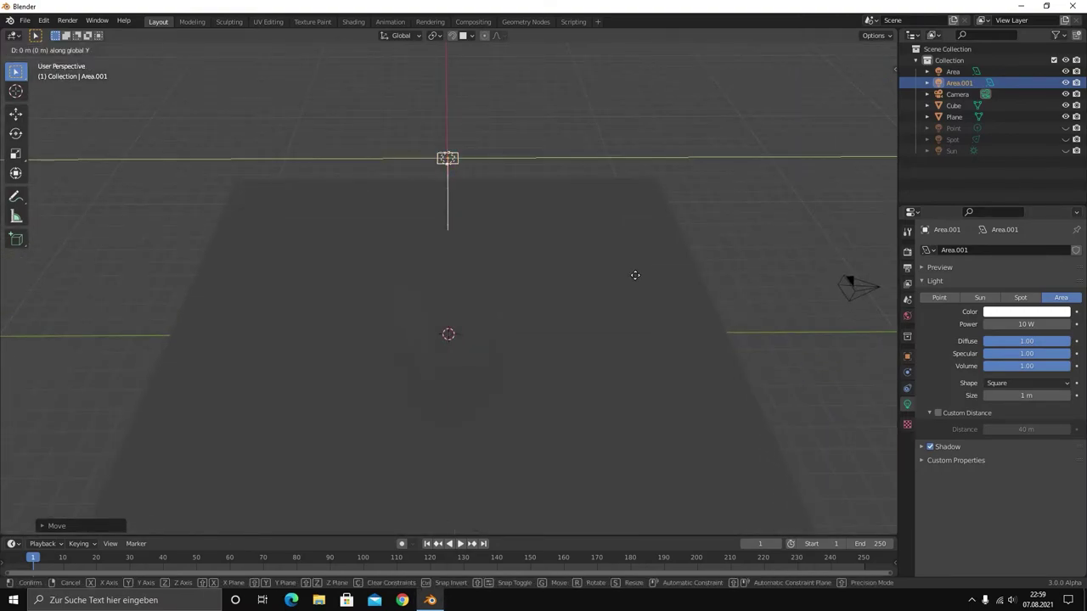
pyautogui.click(745, 265)
pyautogui.moveTo(745, 265)
pyautogui.mouseDown(button='middle')
pyautogui.moveTo(572, 306)
pyautogui.moveTo(481, 288)
pyautogui.mouseUp(button='middle')
pyautogui.press('g')
pyautogui.press('x')
pyautogui.click(721, 319)
pyautogui.moveTo(722, 319); pyautogui.dragTo(622, 290, button='middle')
pyautogui.press('KP_0')
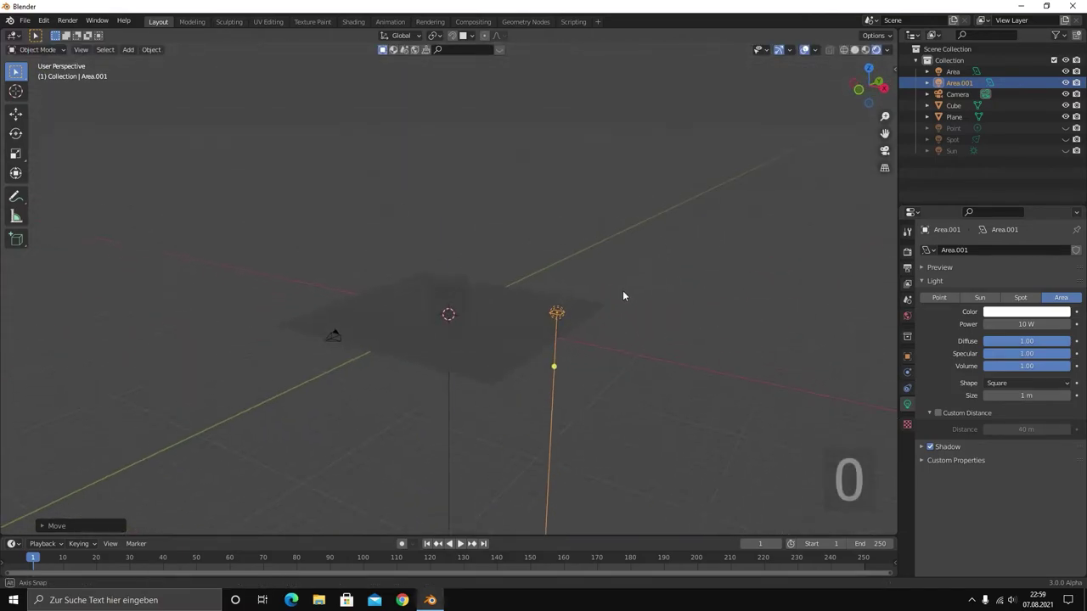
# Tilt the area light around the Y axis toward the cube
pyautogui.scroll(-2, 588, 302)
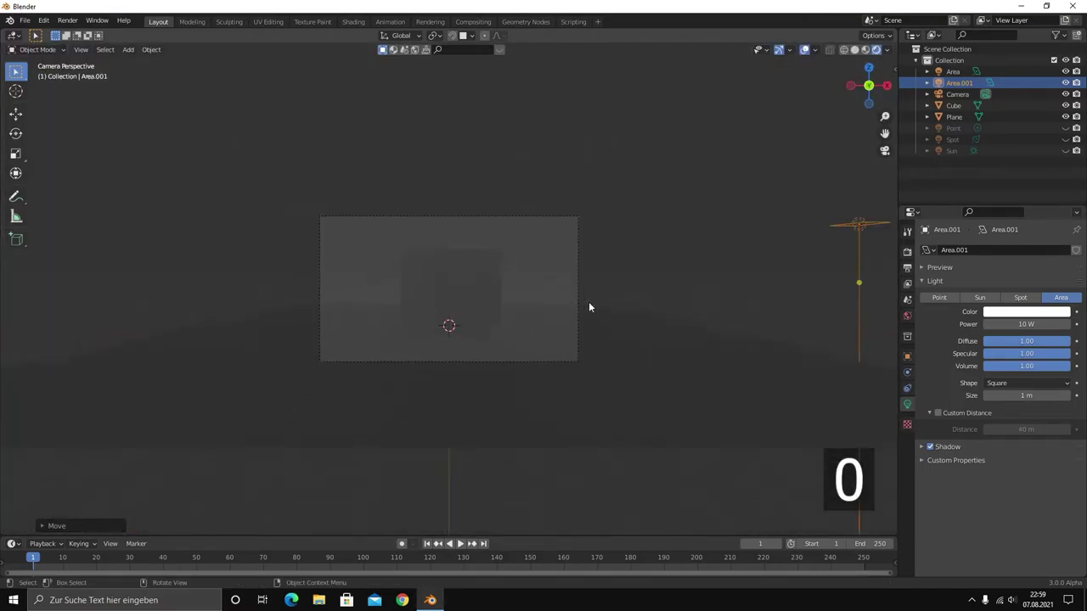
pyautogui.scroll(-1, 588, 302)
pyautogui.press('r')
pyautogui.press('y')
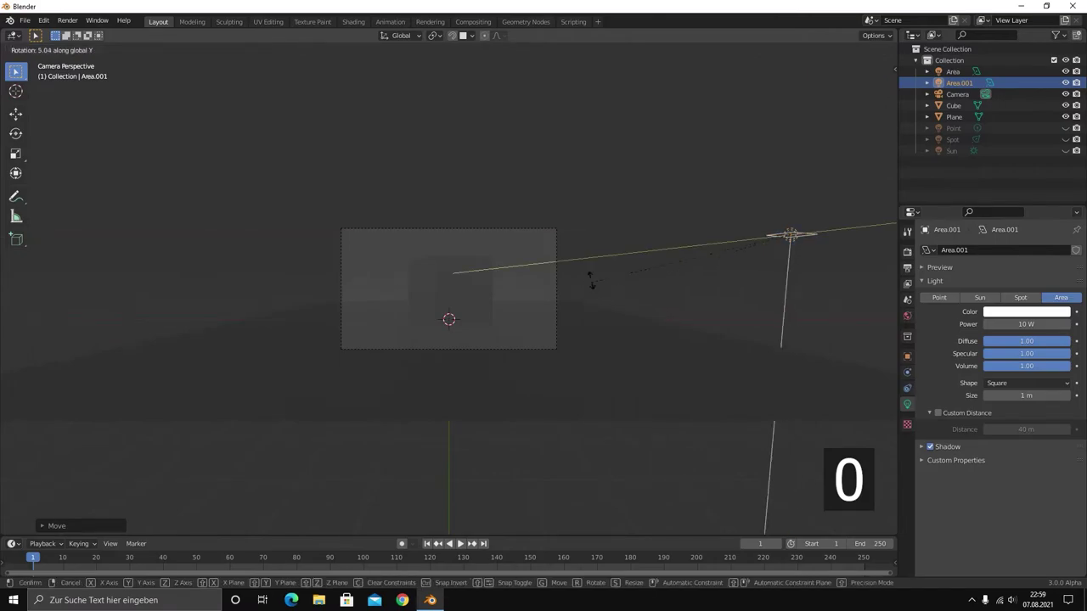
pyautogui.click(598, 550)
pyautogui.scroll(3, 543, 472)
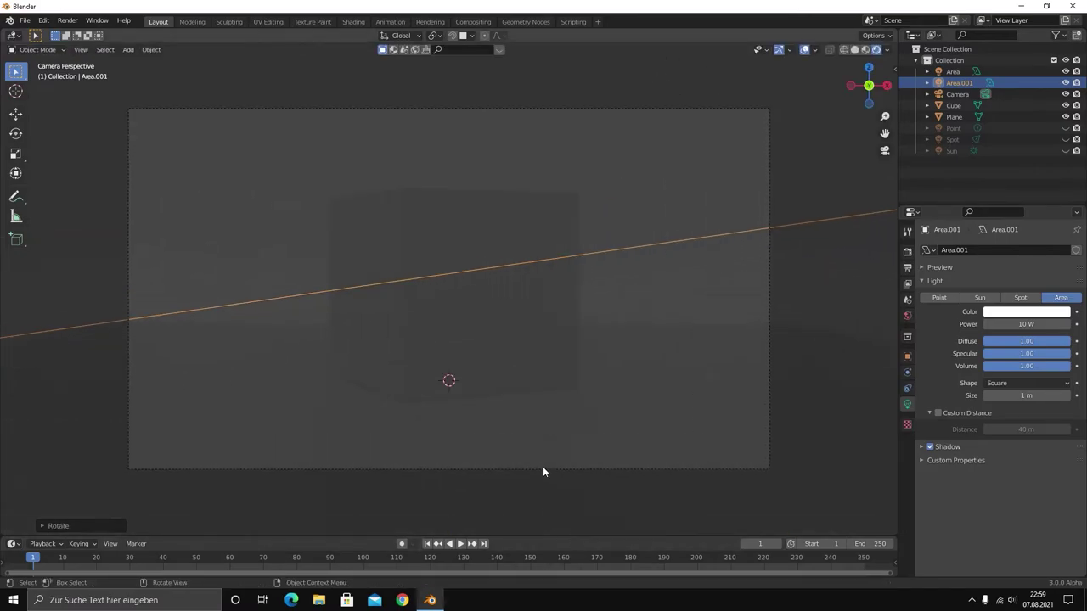
# Try rotating Area.001 around the X, Y and Z axes while orbiting to check its aim
pyautogui.moveTo(517, 500)
pyautogui.mouseDown(button='middle')
pyautogui.moveTo(625, 447)
pyautogui.moveTo(650, 453)
pyautogui.moveTo(574, 491)
pyautogui.moveTo(600, 430)
pyautogui.moveTo(691, 439)
pyautogui.moveTo(596, 444)
pyautogui.mouseUp(button='middle')
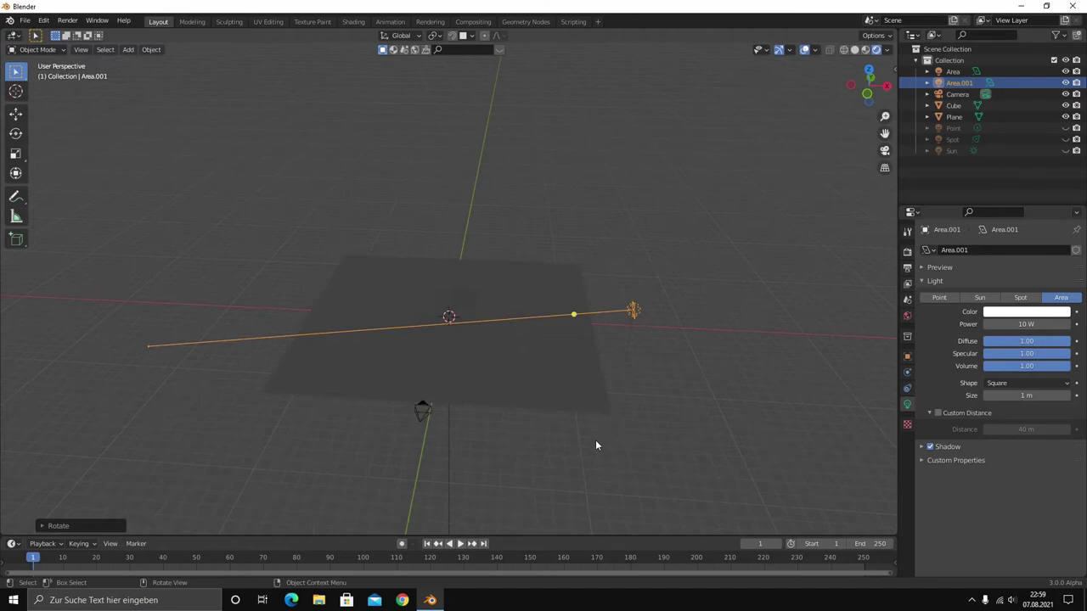
pyautogui.press('r')
pyautogui.rightClick(594, 440)
pyautogui.moveTo(594, 440)
pyautogui.mouseDown(button='middle')
pyautogui.moveTo(424, 390)
pyautogui.moveTo(494, 402)
pyautogui.moveTo(405, 408)
pyautogui.moveTo(418, 414)
pyautogui.mouseUp(button='middle')
pyautogui.press('r')
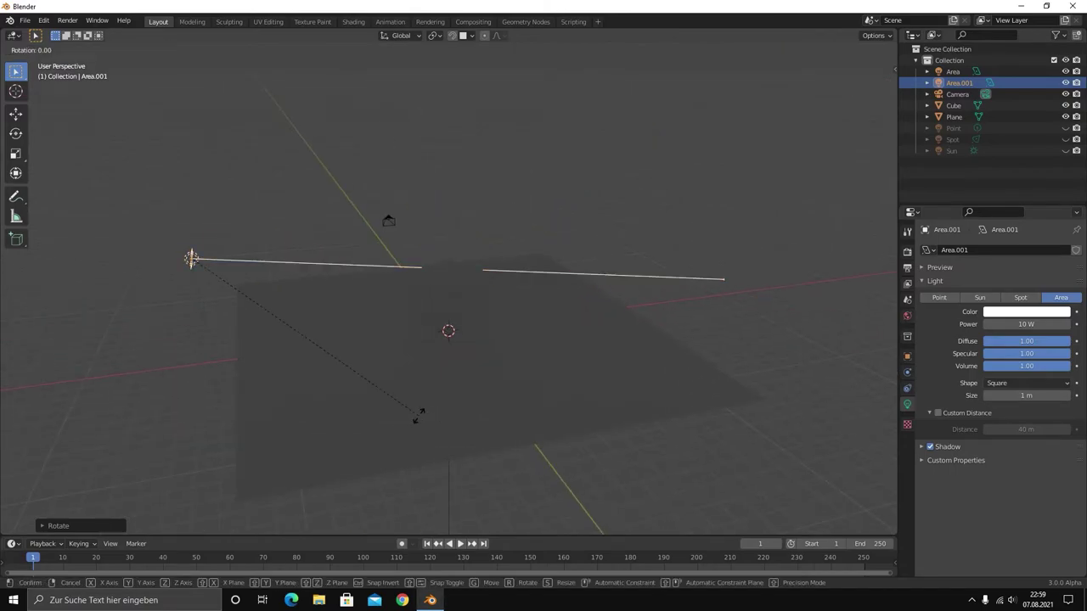
pyautogui.press('x')
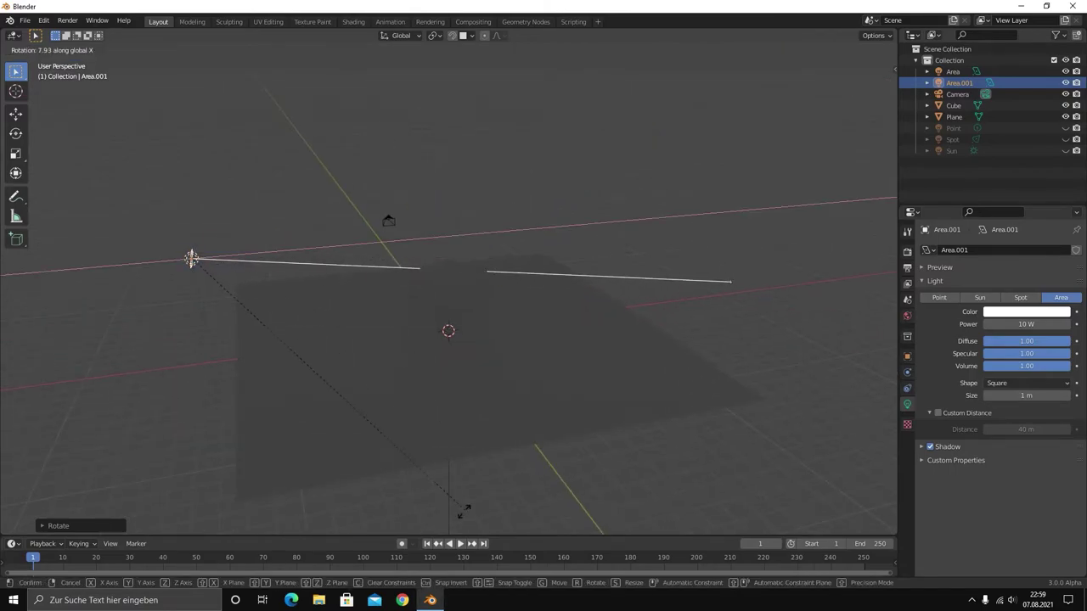
pyautogui.press('y')
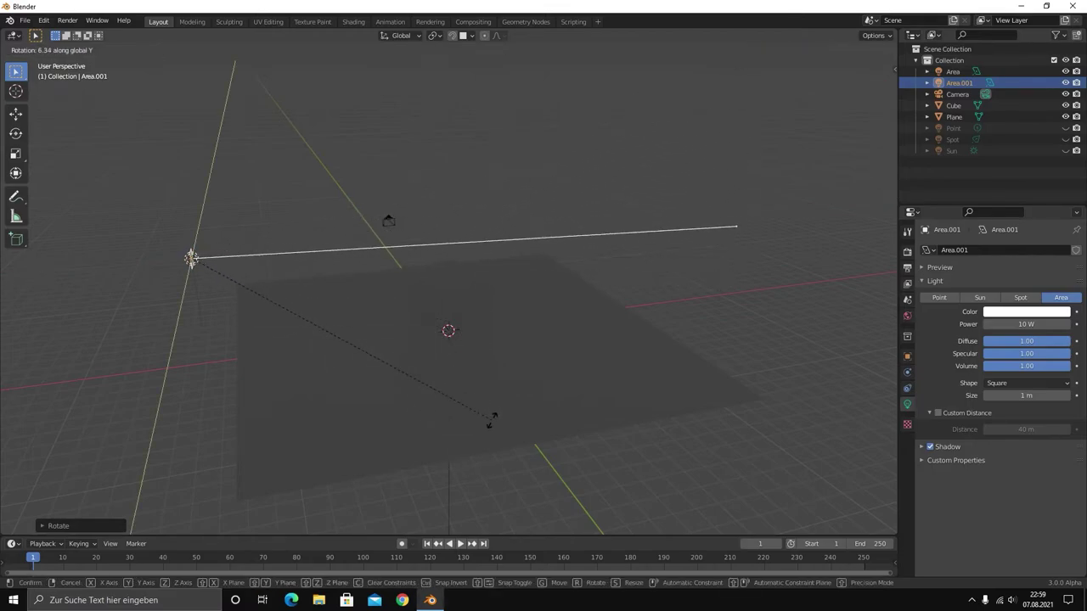
pyautogui.press('Escape')
pyautogui.press('r')
pyautogui.press('z')
pyautogui.press('Escape')
# Try repositioning Area.001 along X from several angles, cancelling each move
pyautogui.moveTo(556, 360); pyautogui.dragTo(501, 316, button='middle')
pyautogui.press('g')
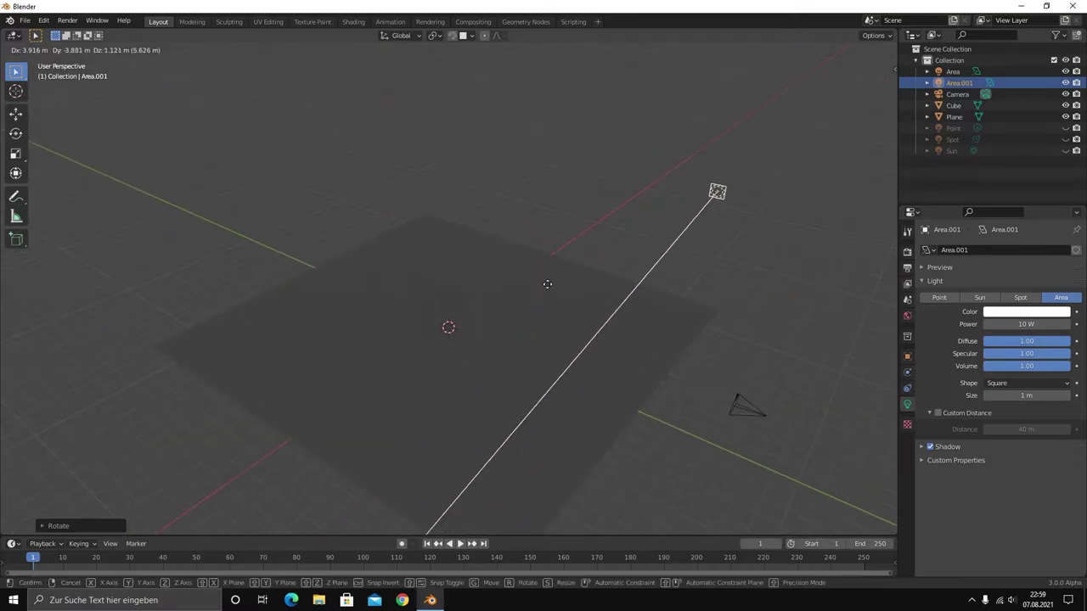
pyautogui.press('Escape')
pyautogui.press('r')
pyautogui.press('Escape')
pyautogui.press('g')
pyautogui.press('x')
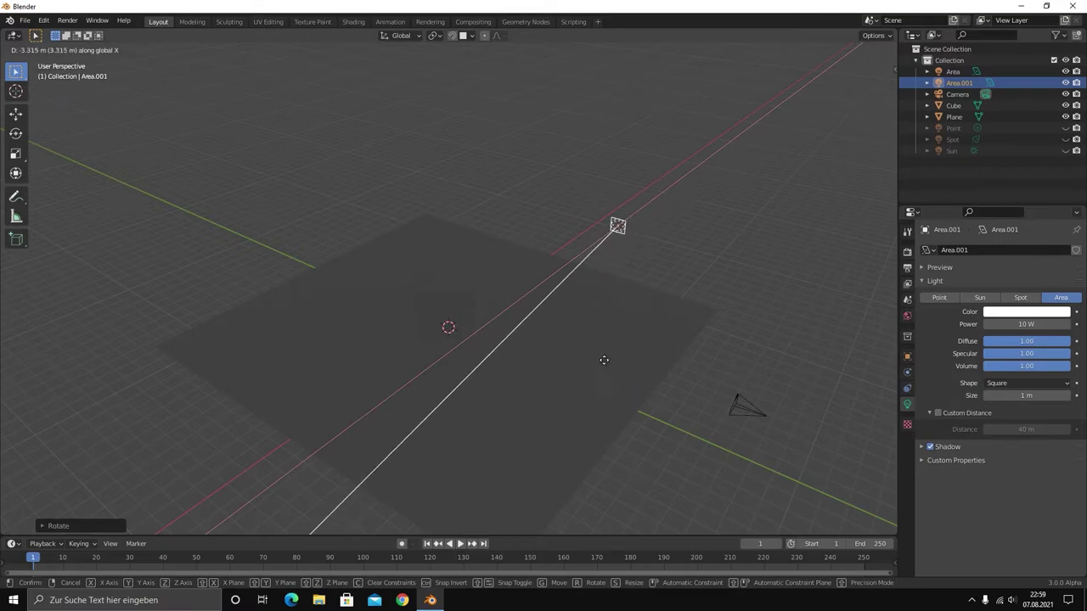
pyautogui.press('Escape')
pyautogui.moveTo(637, 295); pyautogui.dragTo(605, 313, button='middle')
pyautogui.press('g')
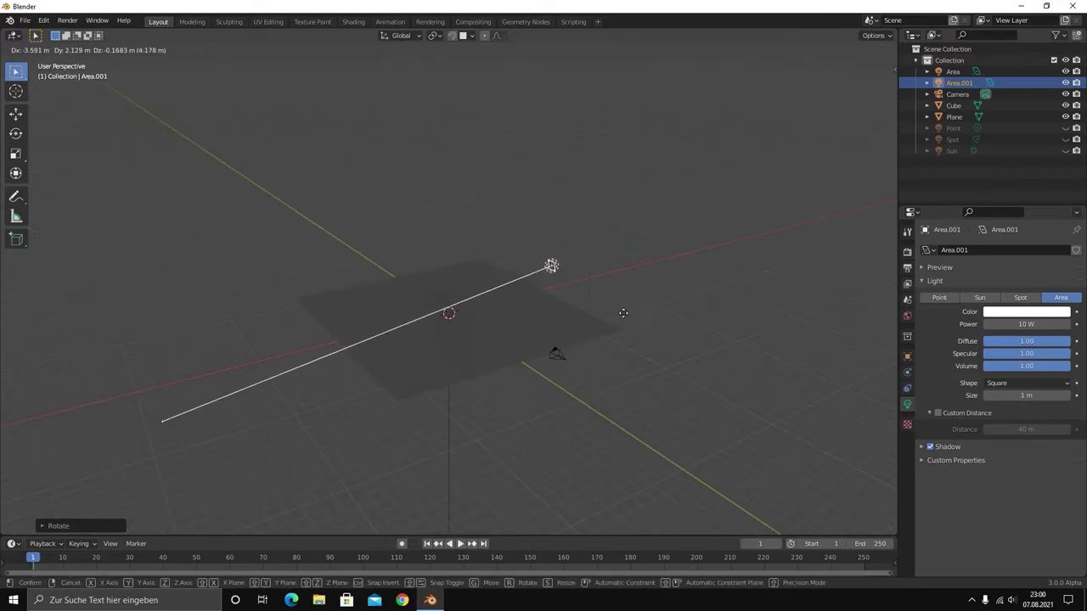
pyautogui.press('Escape')
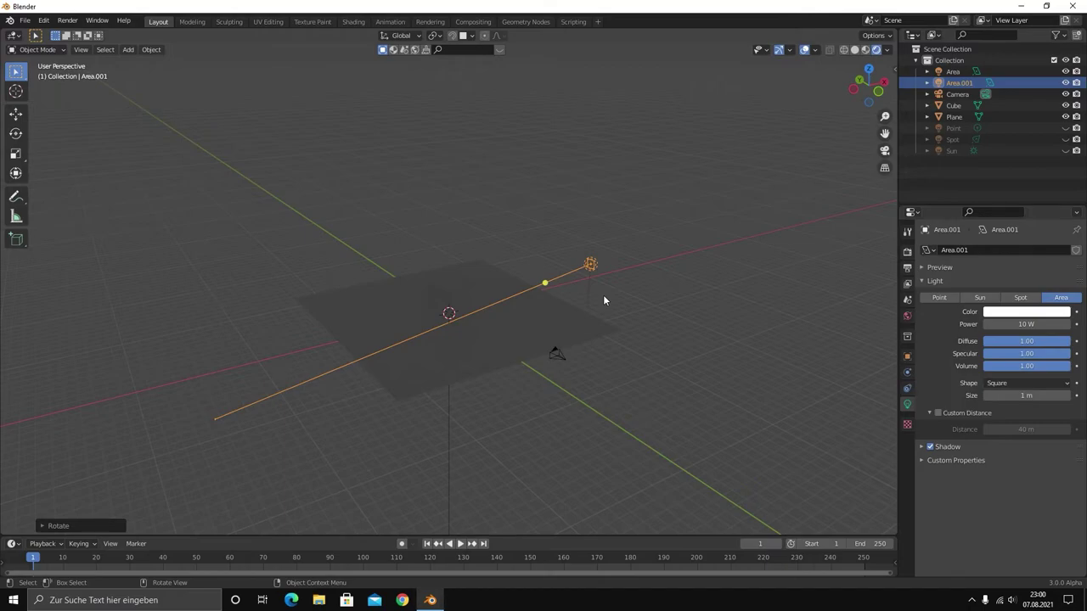
# Test resizing the area light, cancel, and frame the camera view
pyautogui.press('s')
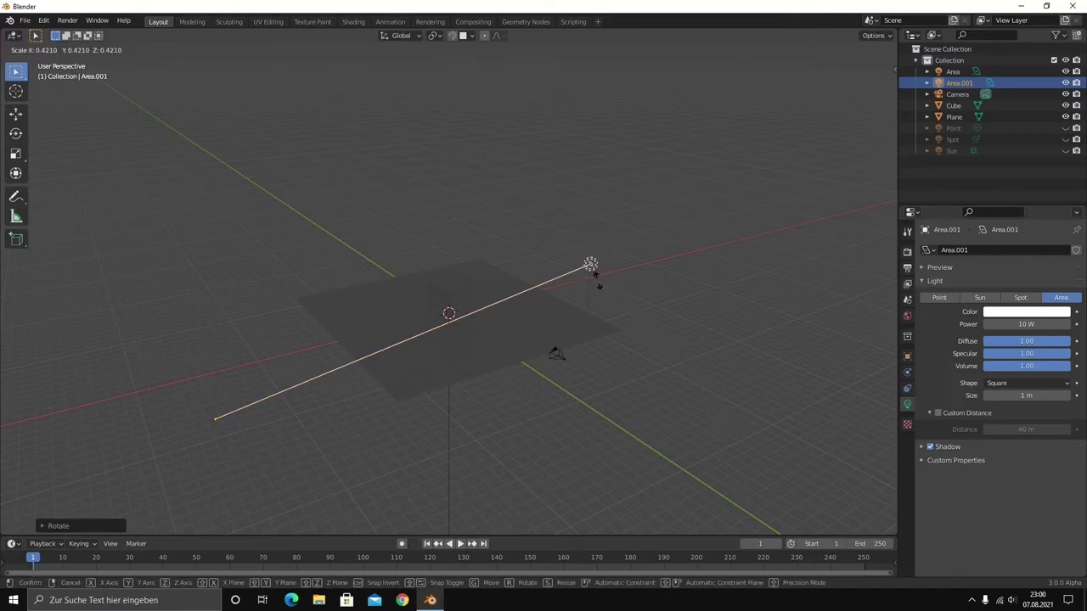
pyautogui.press('Escape')
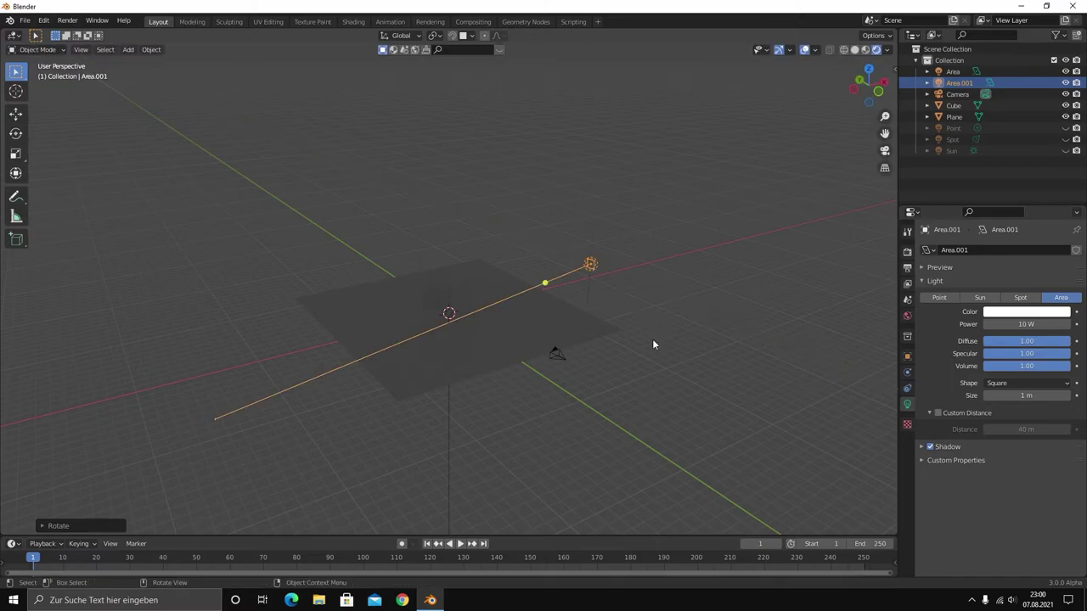
pyautogui.press('KP_0')
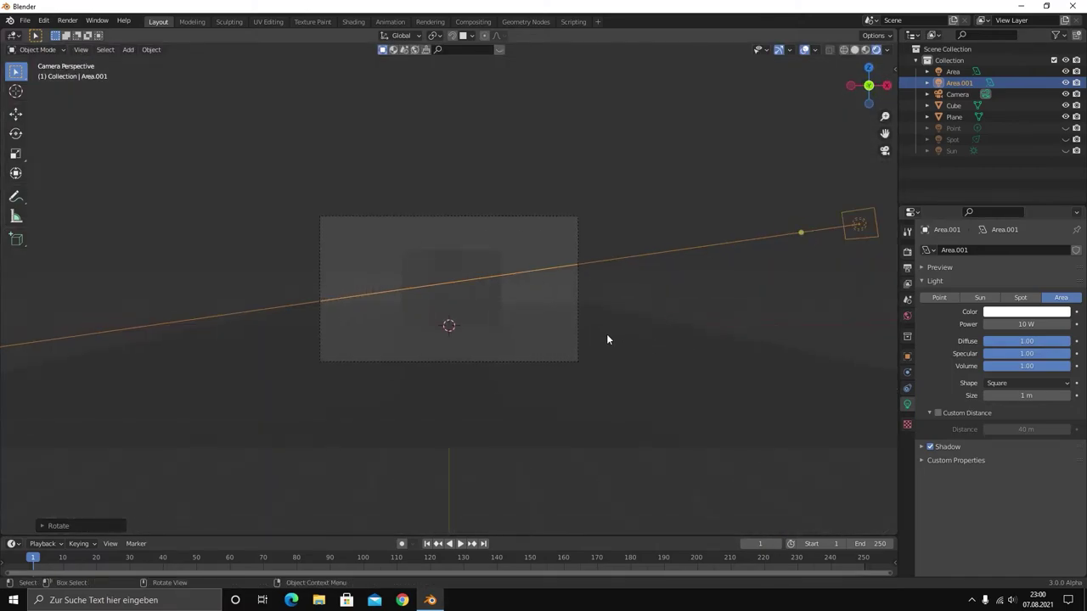
pyautogui.press('s')
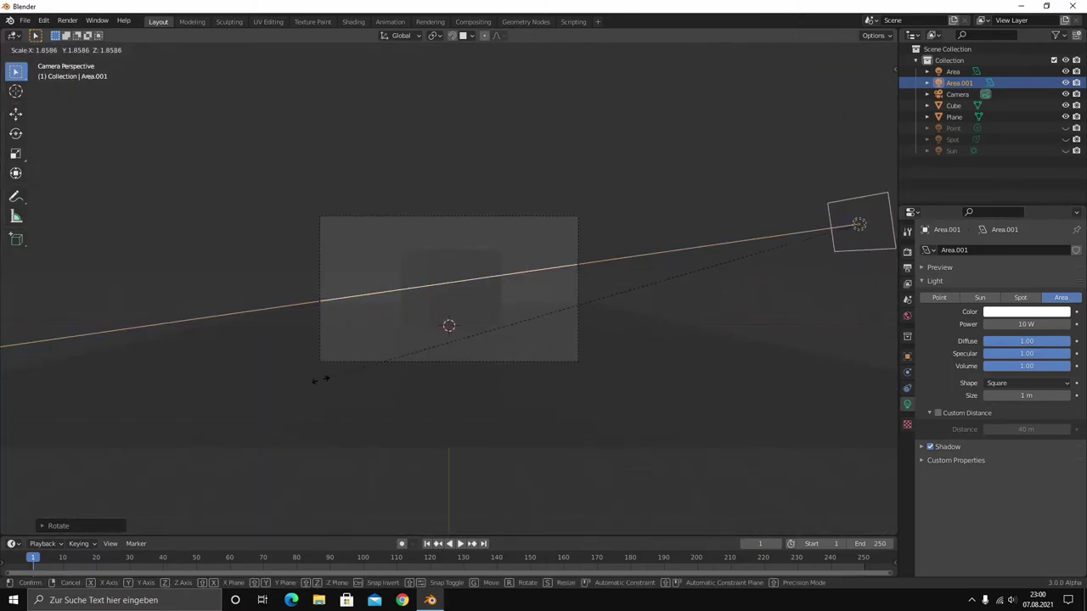
pyautogui.press('Escape')
pyautogui.press('Home')
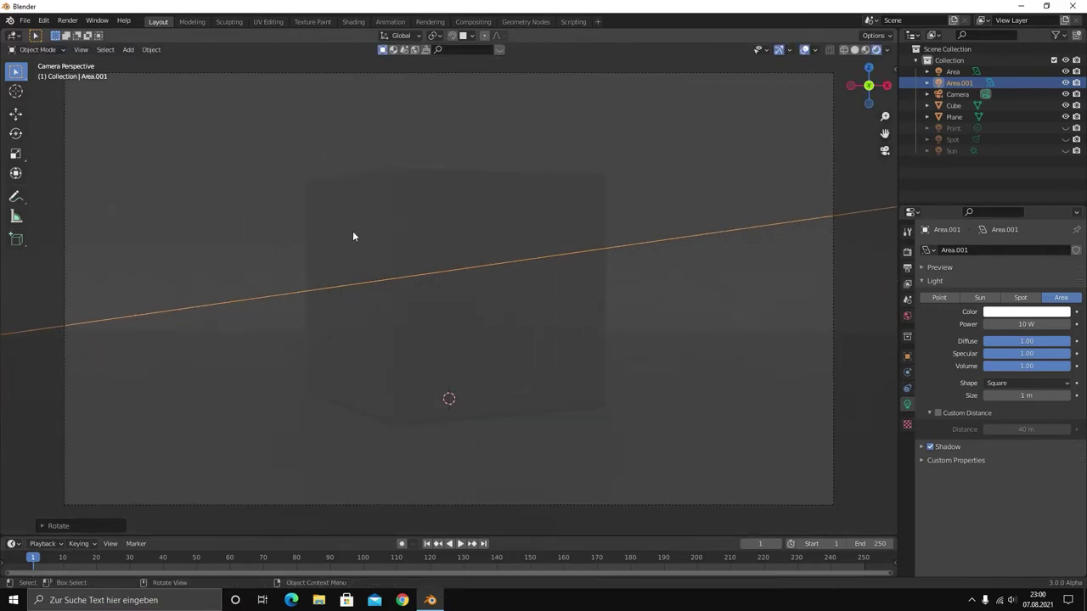
# Set Area.001 power to 1000 W and check the lit cube from the camera
pyautogui.click(1014, 324)
pyautogui.press('BackSpace')
pyautogui.press('BackSpace')
pyautogui.press('Return')
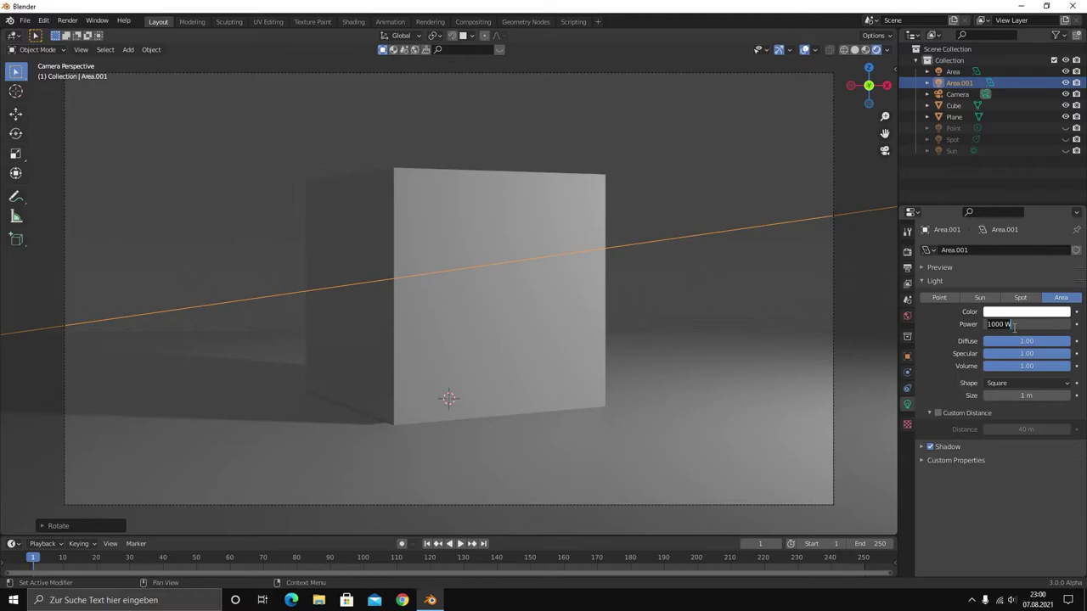
pyautogui.scroll(-3, 607, 277)
pyautogui.scroll(-1, 603, 282)
pyautogui.scroll(4, 611, 284)
pyautogui.scroll(-5, 596, 273)
pyautogui.moveTo(596, 274)
pyautogui.mouseDown(button='middle')
pyautogui.moveTo(626, 294)
pyautogui.moveTo(676, 301)
pyautogui.moveTo(604, 317)
pyautogui.mouseUp(button='middle')
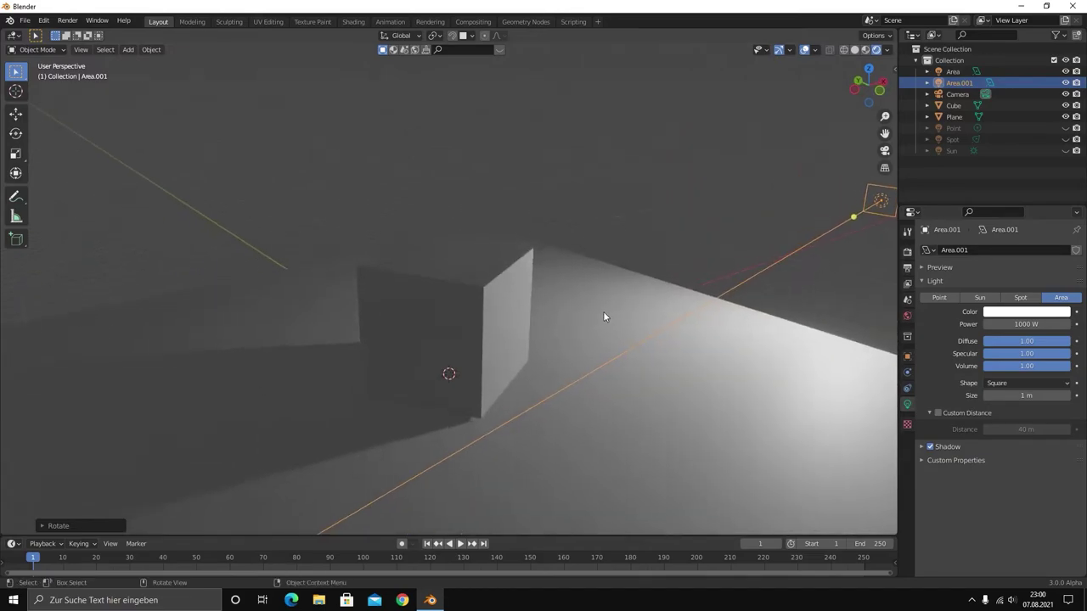
pyautogui.press('KP_0')
pyautogui.scroll(1, 577, 312)
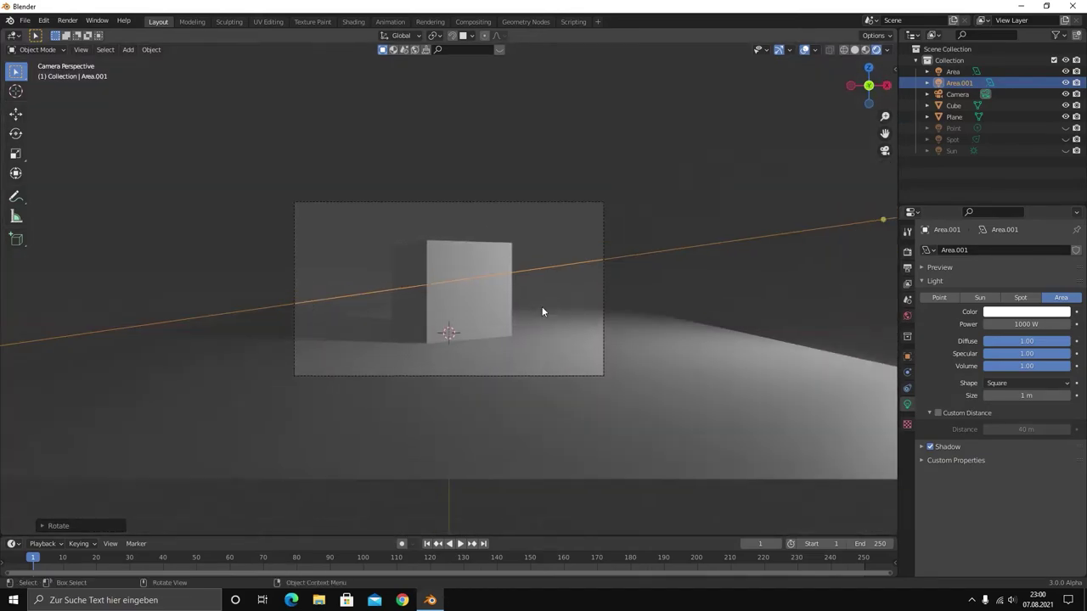
pyautogui.scroll(3, 543, 311)
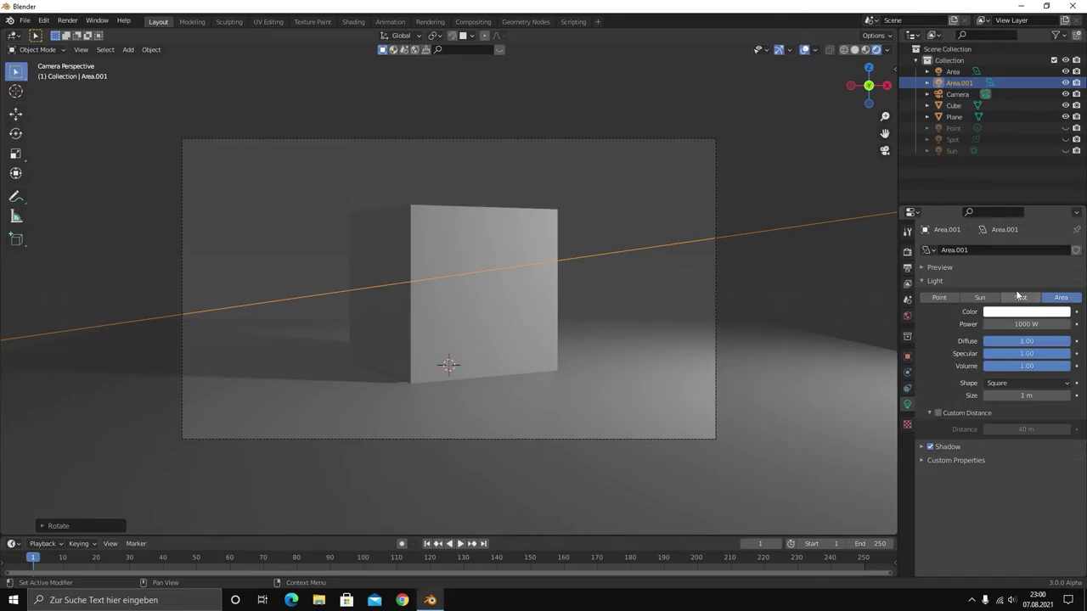
# Test smaller and larger area light sizes, undoing back to 1 m
pyautogui.moveTo(1019, 396); pyautogui.dragTo(985, 395)
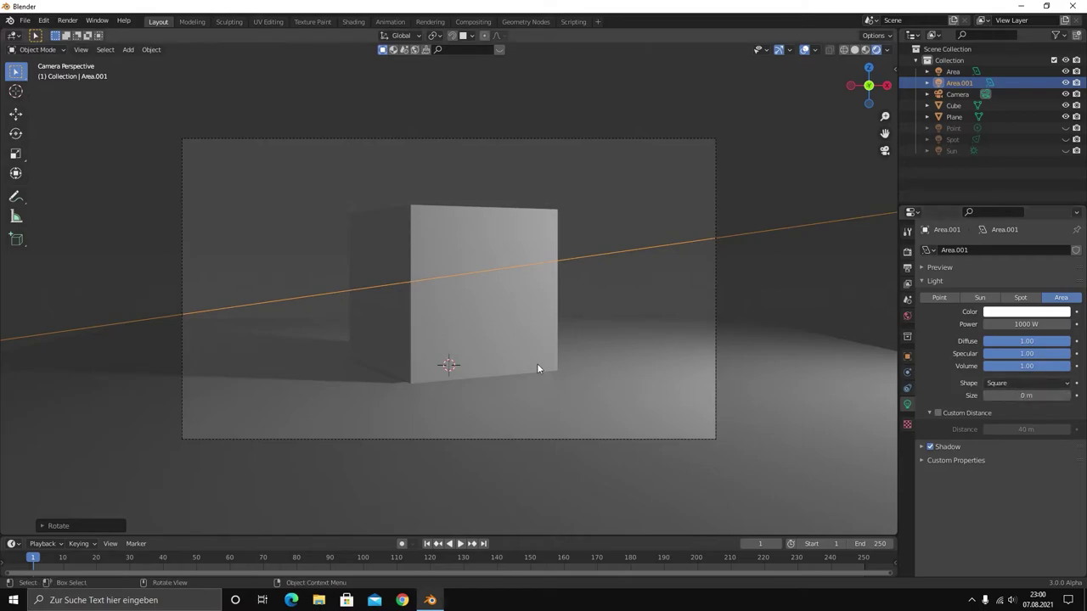
pyautogui.hotkey('ctrl', 'z')
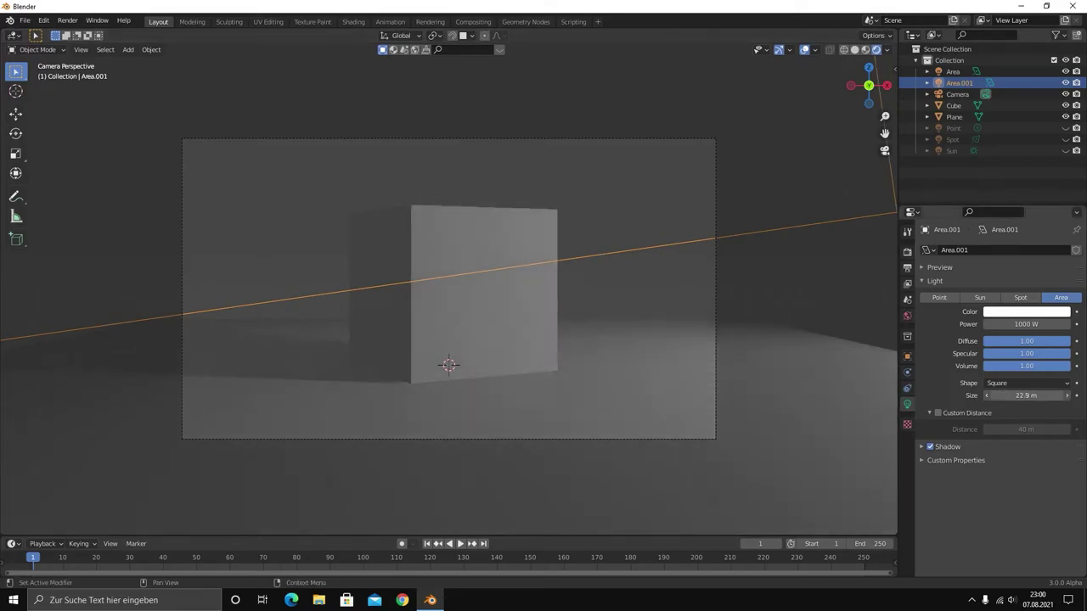
pyautogui.moveTo(1026, 396); pyautogui.dragTo(1061, 396)
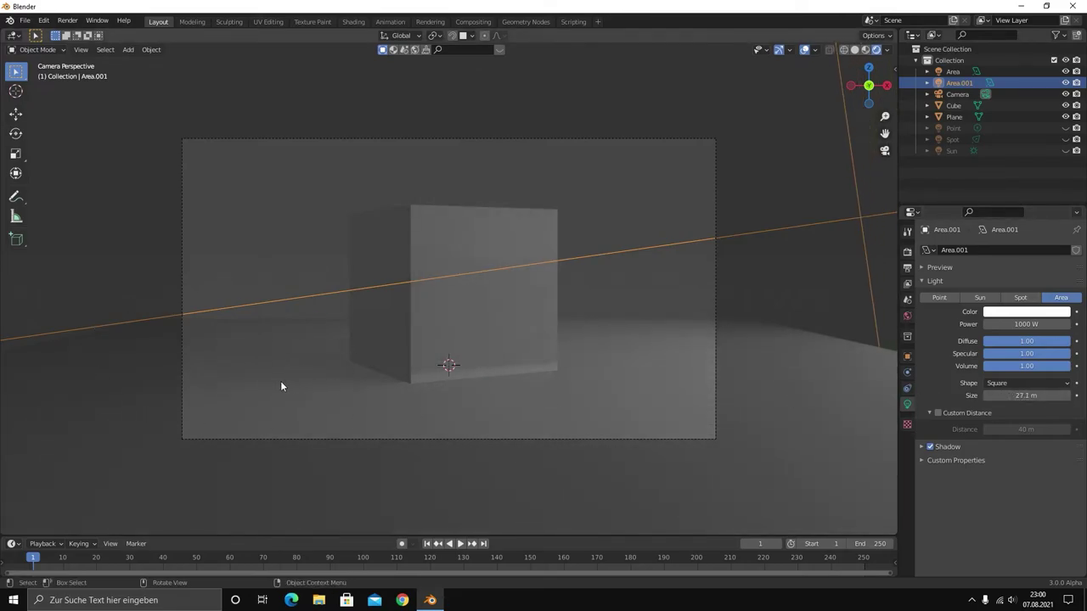
pyautogui.hotkey('ctrl', 'z')
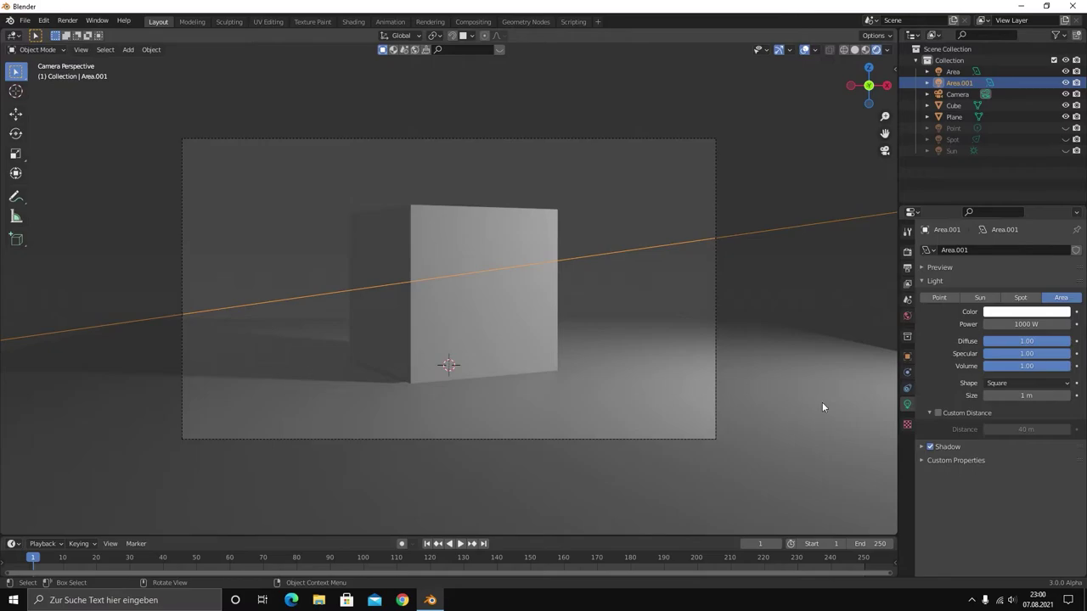
# Enable Custom Distance for Area.001, leaving Distance at 40 m
pyautogui.click(935, 413)
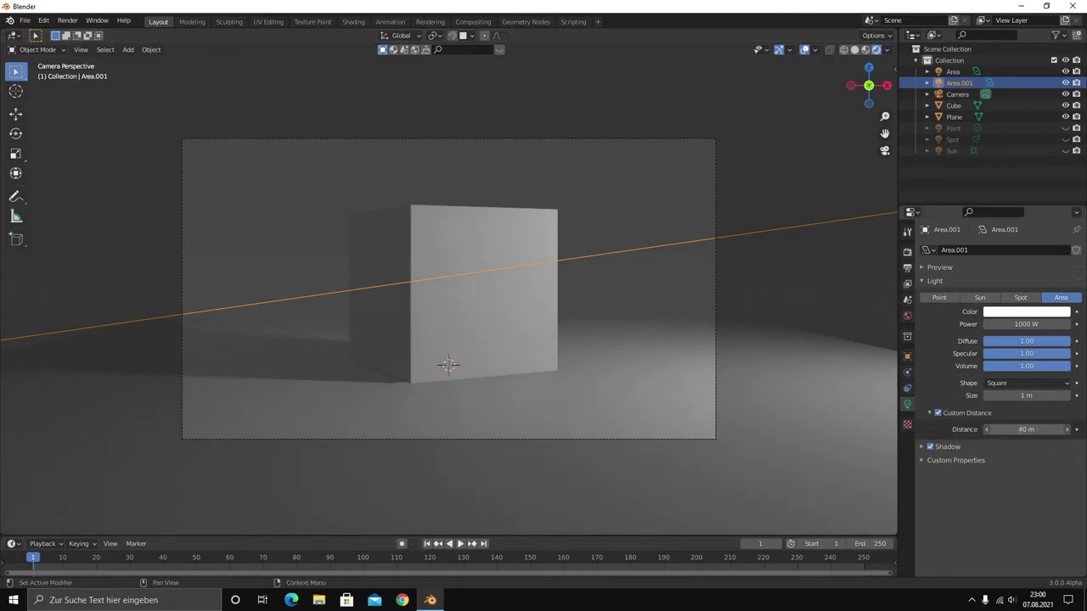
pyautogui.moveTo(1025, 428)
pyautogui.mouseDown()
pyautogui.moveTo(1006, 429)
pyautogui.moveTo(1033, 428)
pyautogui.mouseUp()
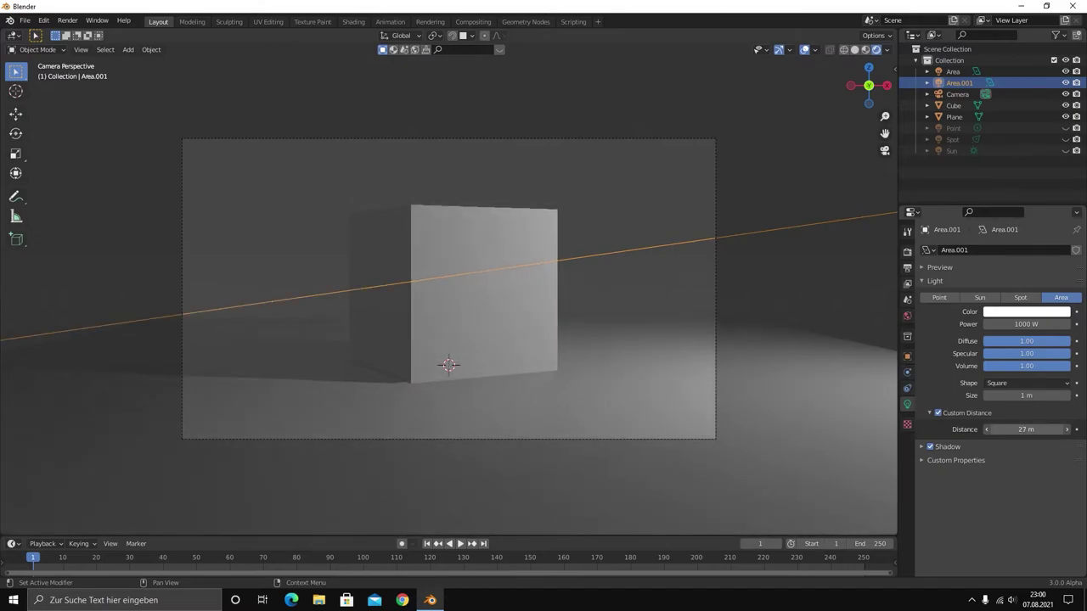
pyautogui.moveTo(1033, 429); pyautogui.dragTo(1052, 428)
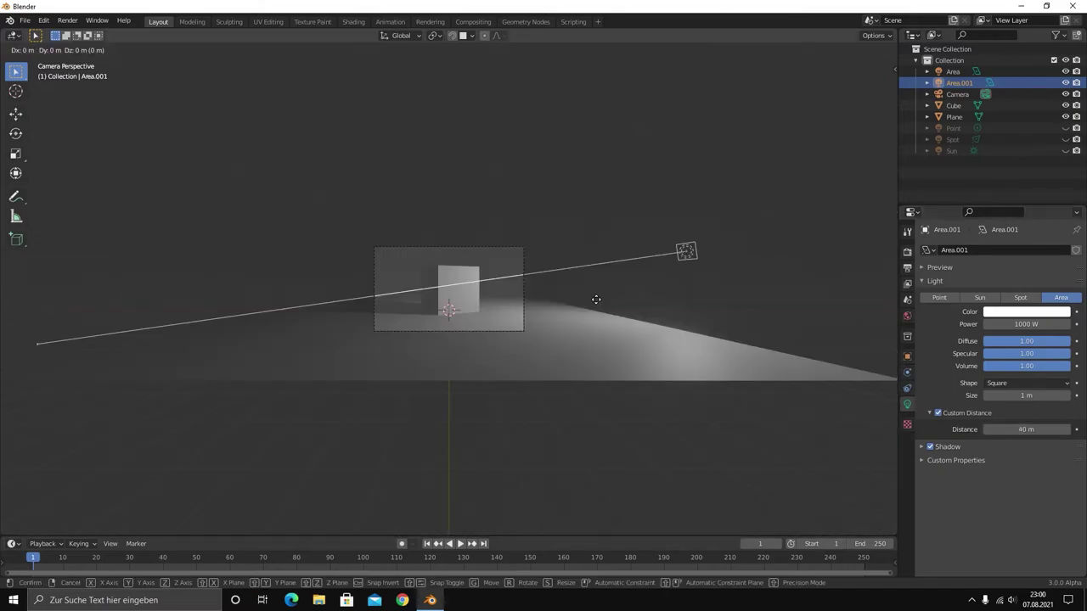
pyautogui.scroll(-5, 595, 298)
pyautogui.press('g')
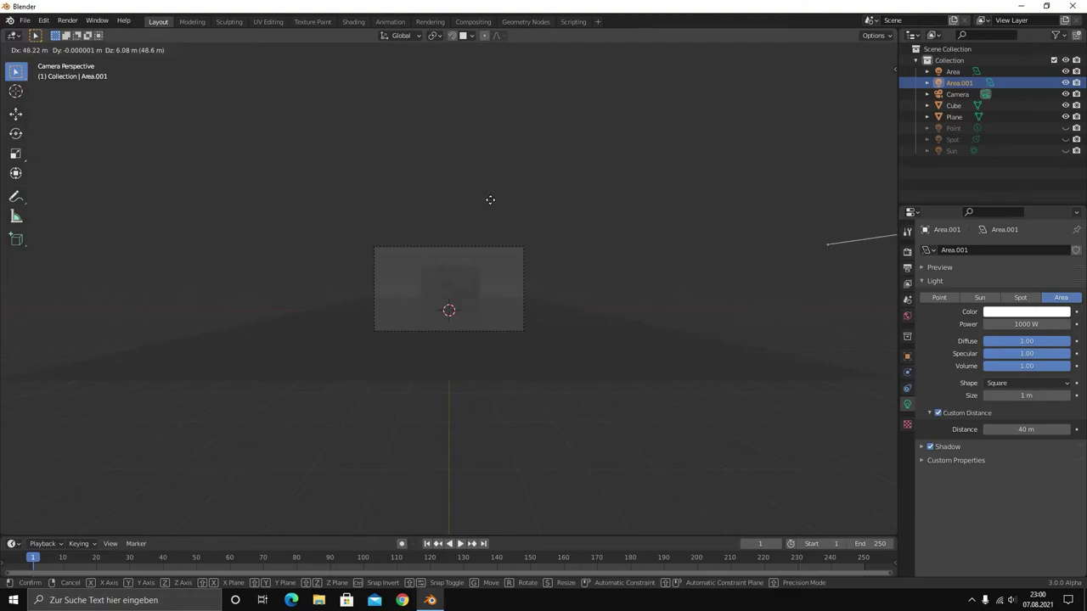
pyautogui.press('Escape')
pyautogui.scroll(4, 509, 289)
pyautogui.scroll(1, 509, 289)
pyautogui.moveTo(1026, 429)
pyautogui.mouseDown()
pyautogui.moveTo(1002, 429)
pyautogui.moveTo(1053, 428)
pyautogui.mouseUp()
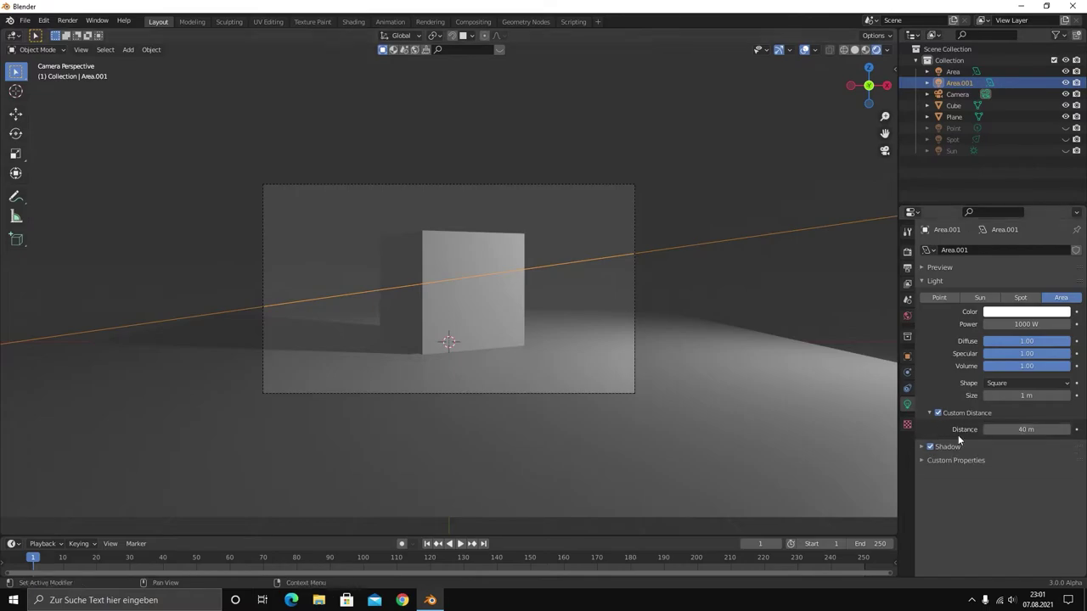
pyautogui.click(922, 448)
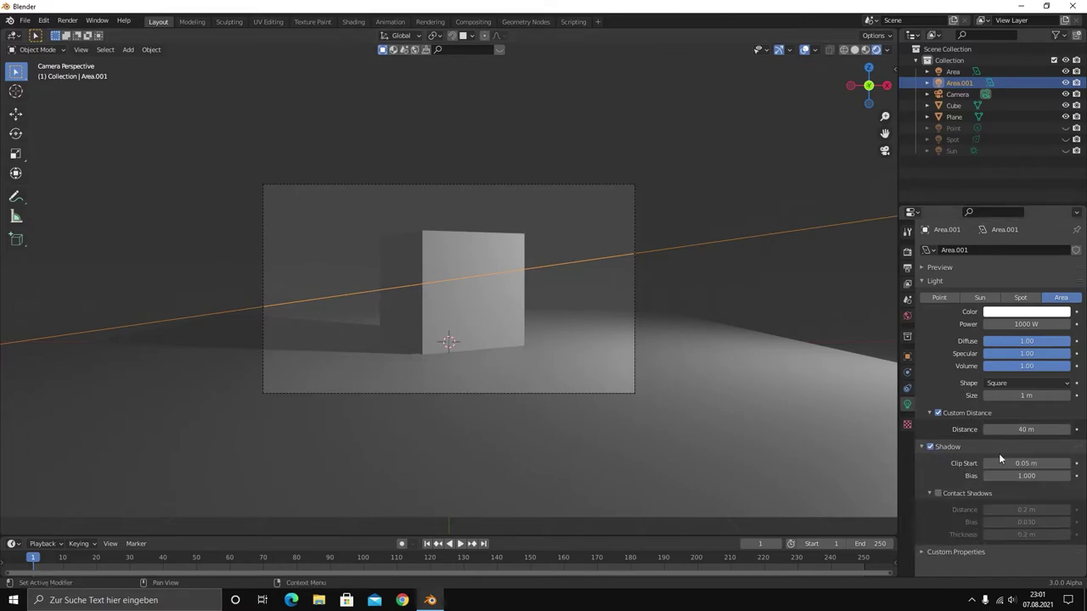
pyautogui.click(920, 449)
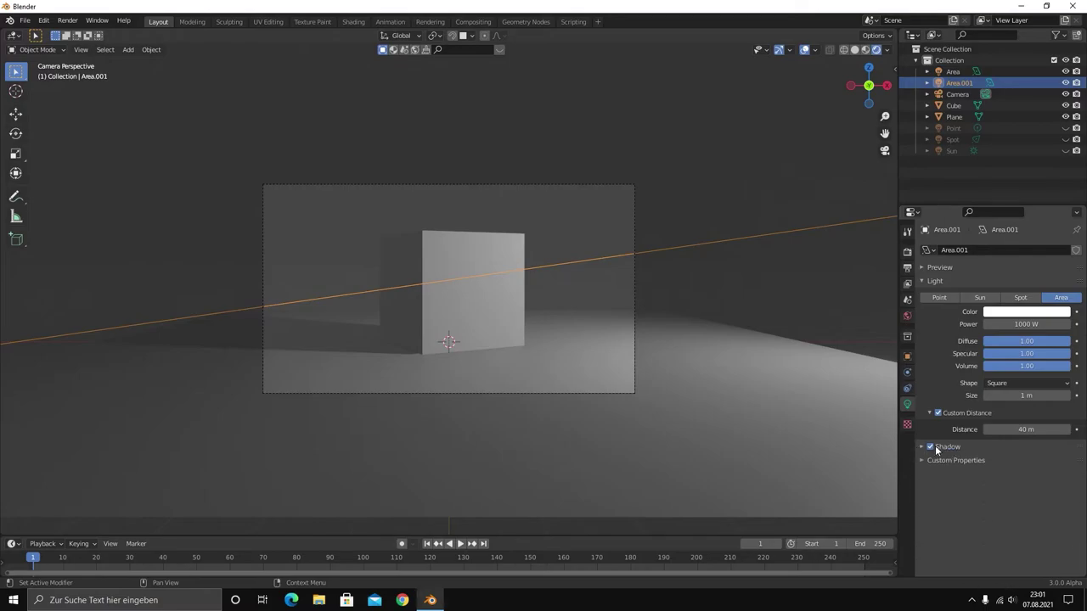
pyautogui.click(930, 446)
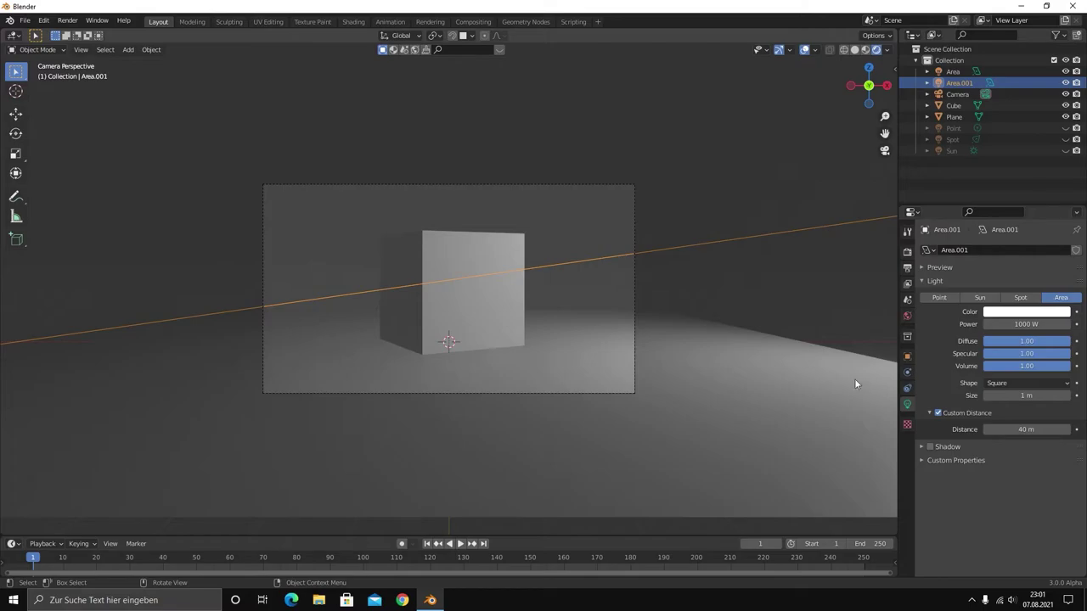
pyautogui.click(931, 448)
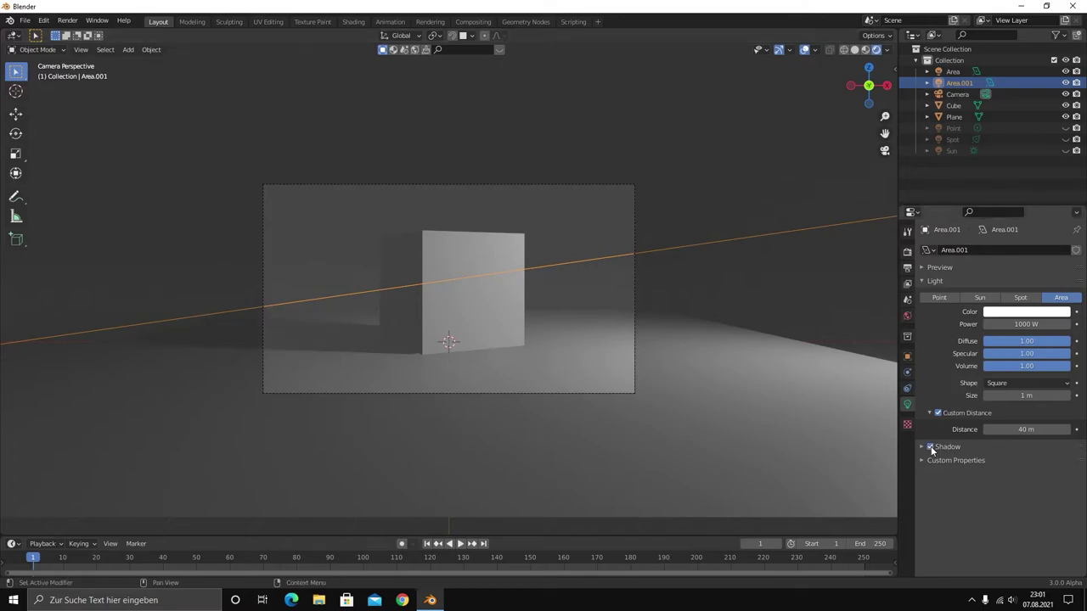
pyautogui.scroll(2, 445, 259)
pyautogui.scroll(2, 445, 258)
pyautogui.scroll(-5, 445, 258)
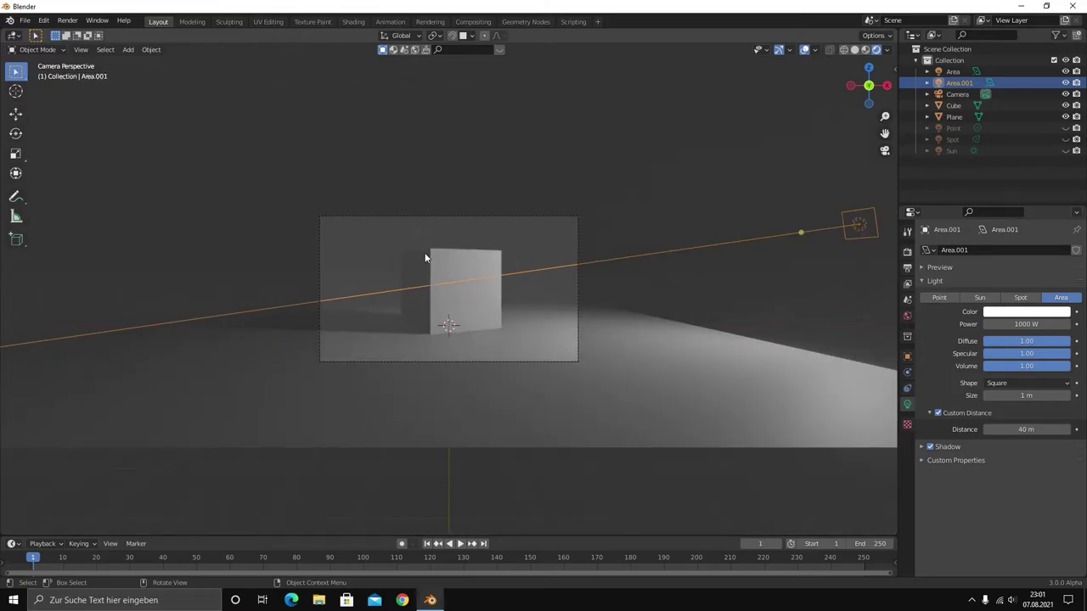
# Orbit to see the light and plane, then scale up Area.001 from camera view
pyautogui.moveTo(426, 257)
pyautogui.mouseDown(button='middle')
pyautogui.moveTo(521, 274)
pyautogui.moveTo(451, 290)
pyautogui.moveTo(524, 292)
pyautogui.mouseUp(button='middle')
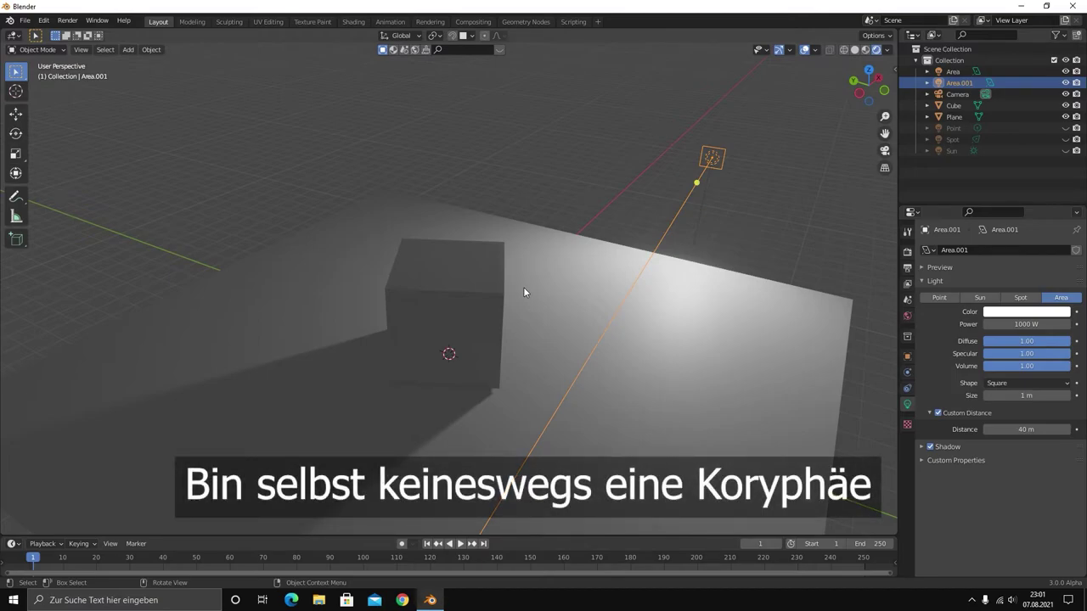
pyautogui.scroll(-4, 526, 287)
pyautogui.moveTo(480, 288)
pyautogui.mouseDown(button='middle')
pyautogui.moveTo(461, 236)
pyautogui.moveTo(378, 284)
pyautogui.mouseUp(button='middle')
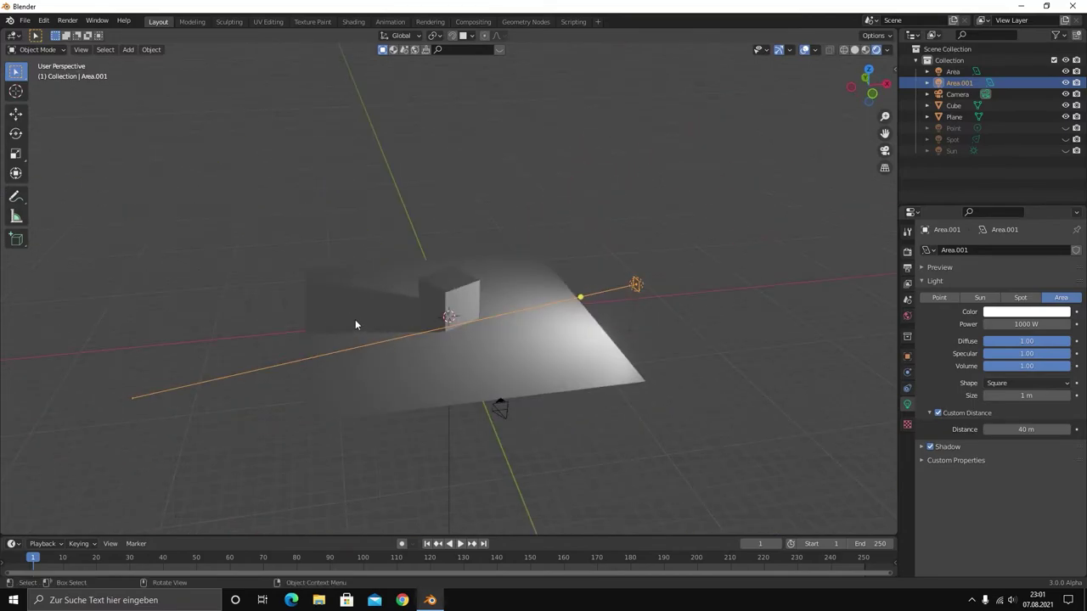
pyautogui.press('KP_0')
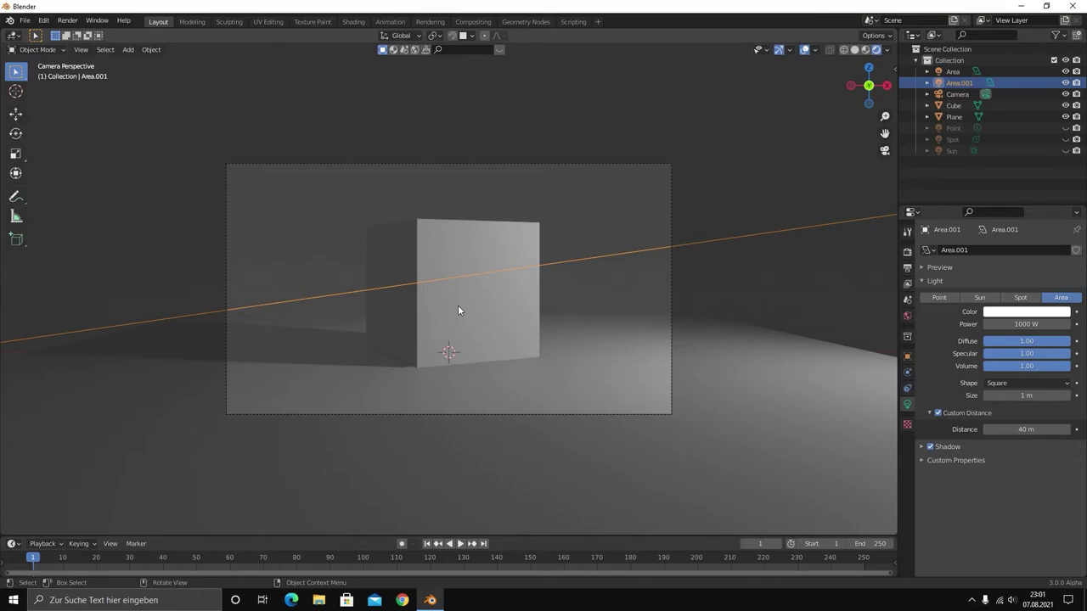
pyautogui.scroll(-3, 754, 302)
pyautogui.press('s')
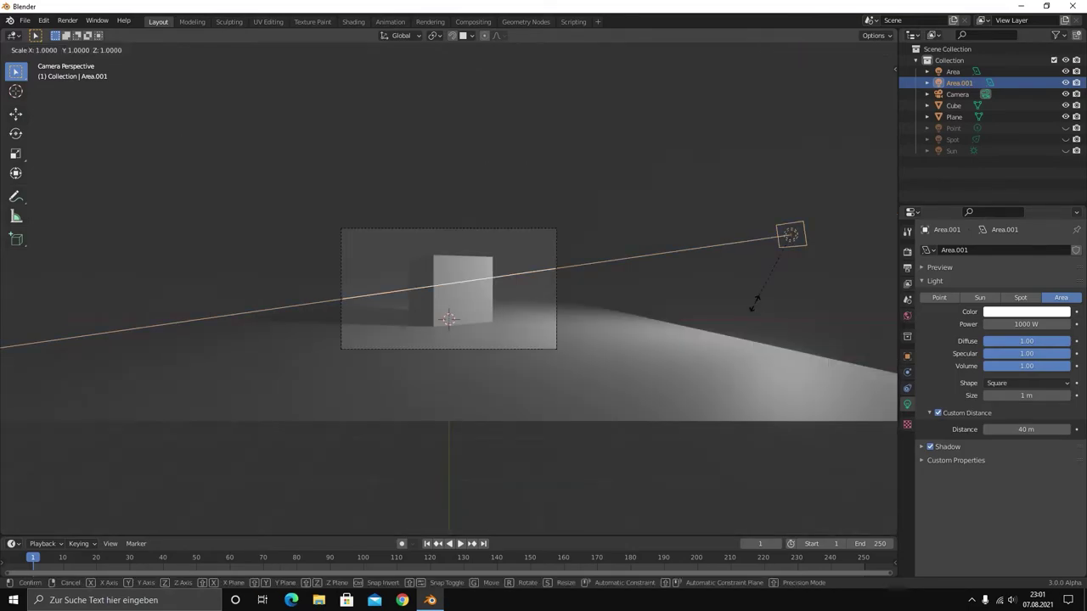
pyautogui.click(618, 359)
# Scale Area.001 into a much larger panel, then hide it to compare lighting
pyautogui.scroll(3, 402, 328)
pyautogui.scroll(2, 122, 402)
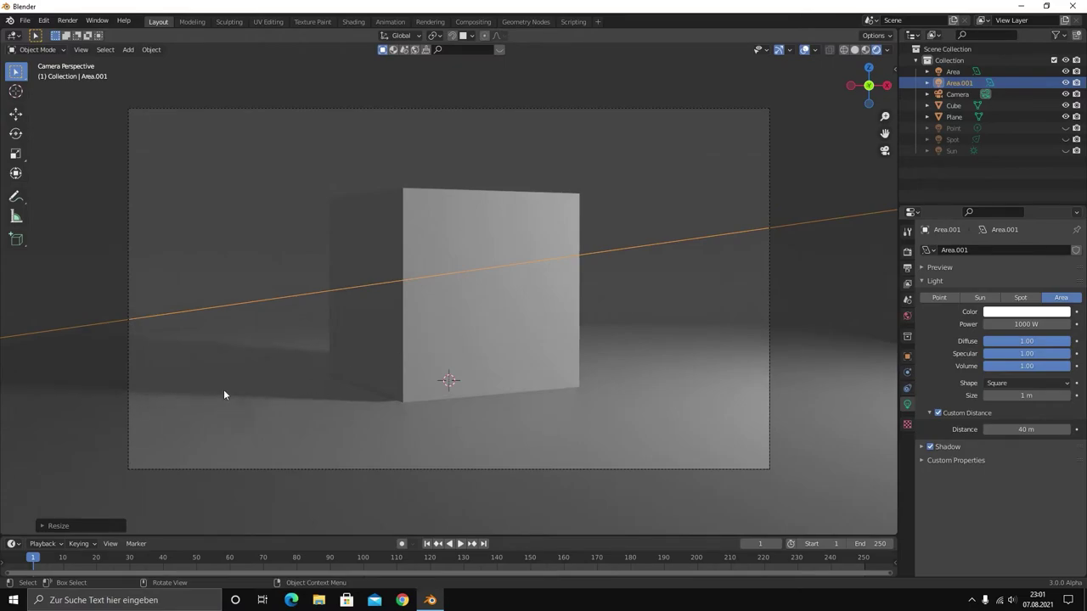
pyautogui.scroll(-4, 458, 324)
pyautogui.scroll(2, 453, 315)
pyautogui.moveTo(454, 315)
pyautogui.mouseDown(button='middle')
pyautogui.moveTo(582, 315)
pyautogui.moveTo(457, 343)
pyautogui.mouseUp(button='middle')
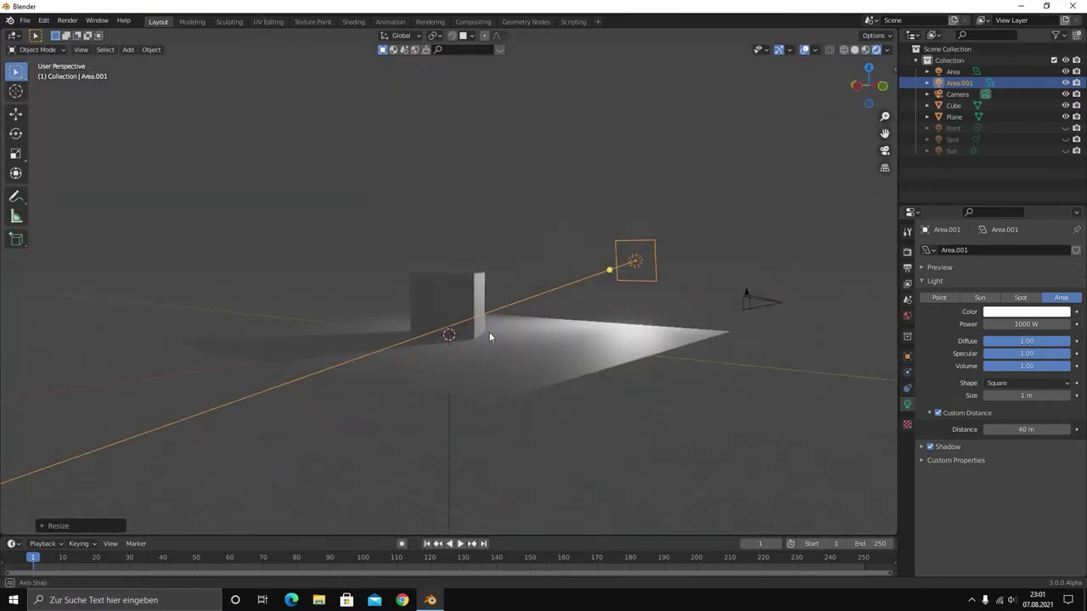
pyautogui.press('s')
pyautogui.click(150, 406)
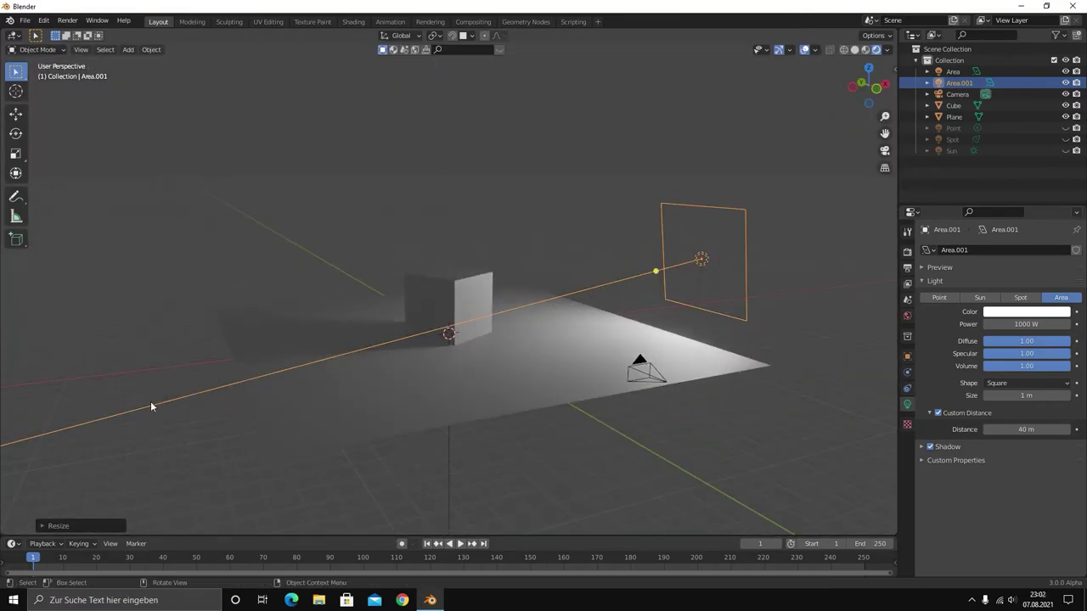
pyautogui.press('KP_0')
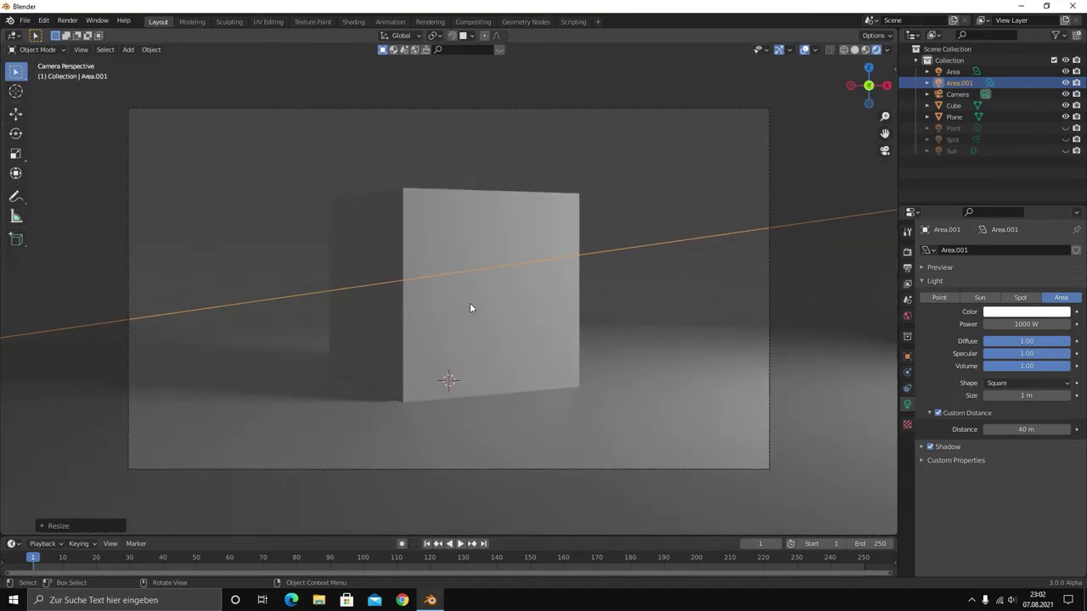
pyautogui.press('h')
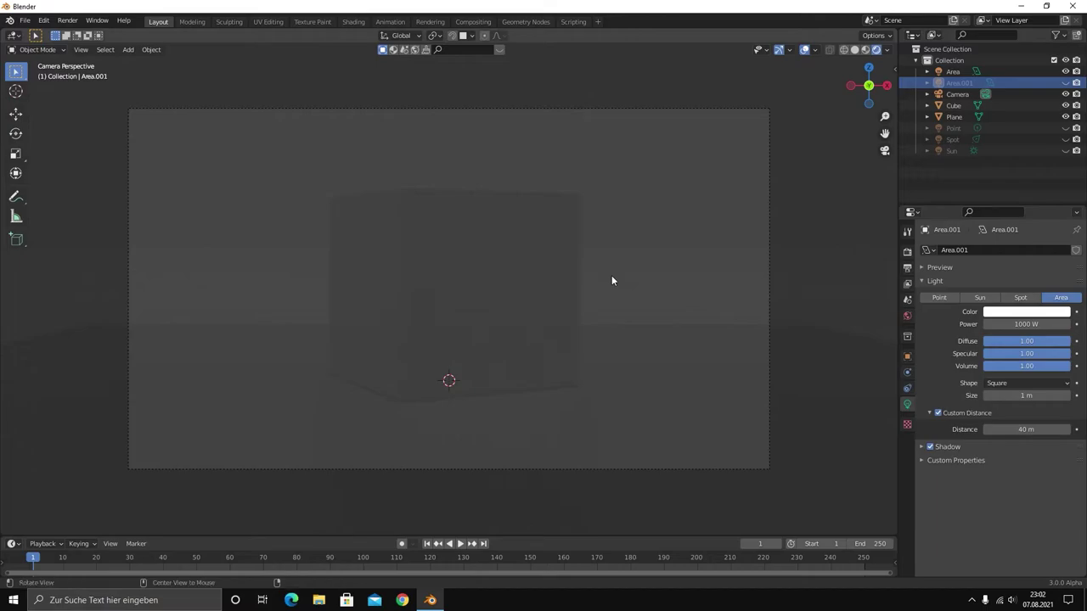
# Reveal and re-hide the lights, select the ground plane, and show Render Properties
pyautogui.hotkey('alt', 'h')
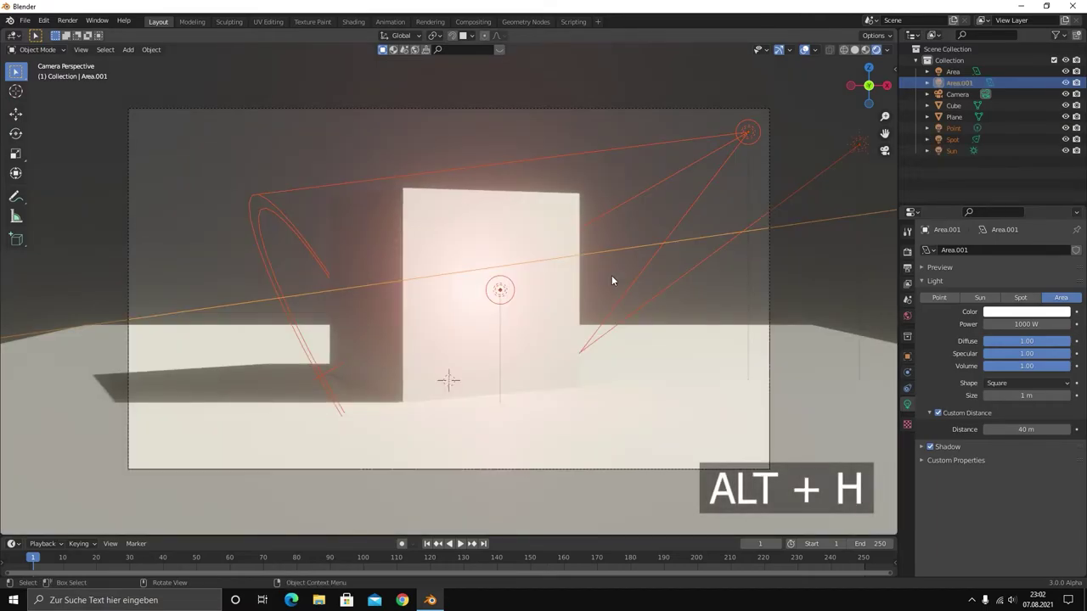
pyautogui.press('h')
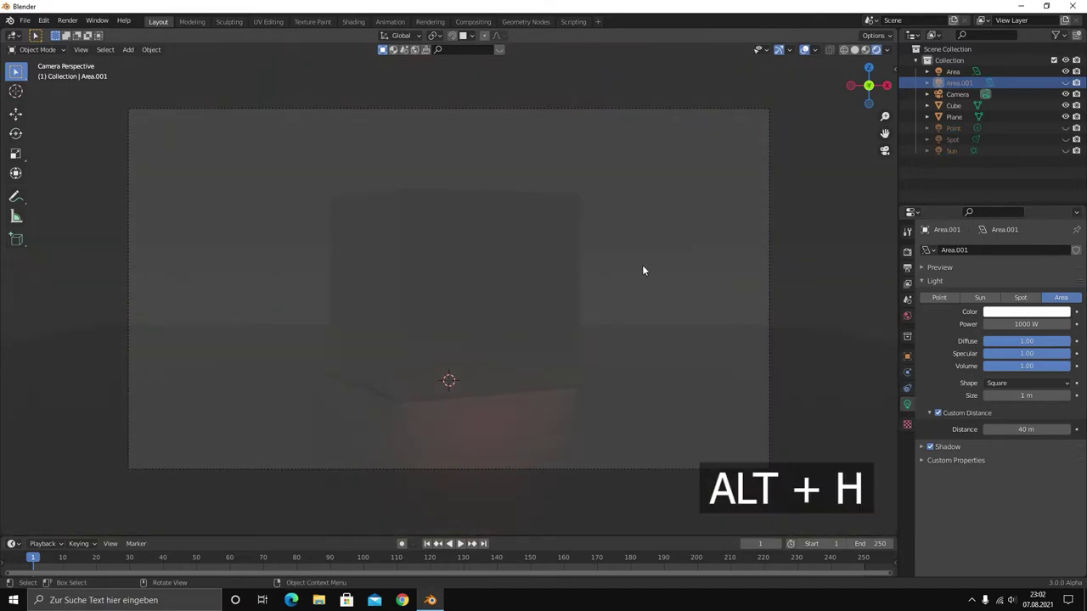
pyautogui.click(600, 387)
pyautogui.click(624, 253)
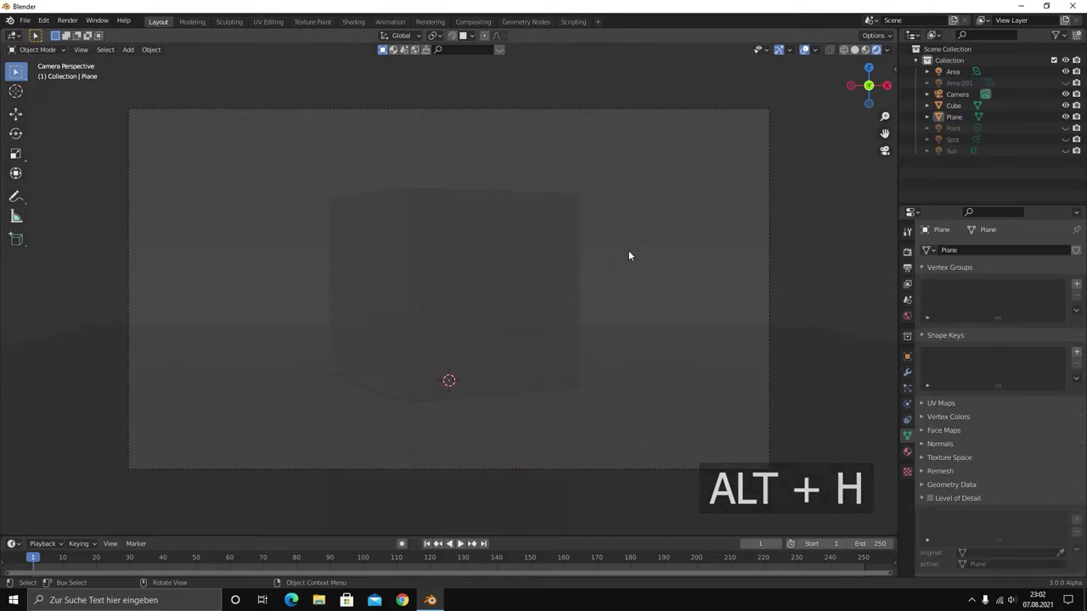
pyautogui.click(908, 252)
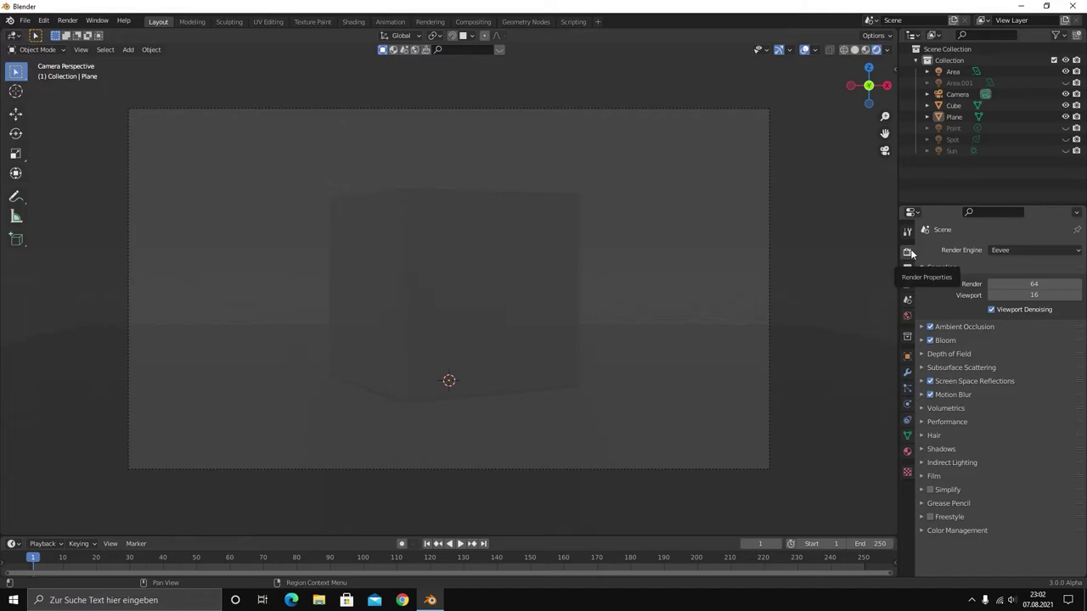
# Switch the render engine from Eevee to Cycles with GPU Compute as the device
pyautogui.click(1012, 251)
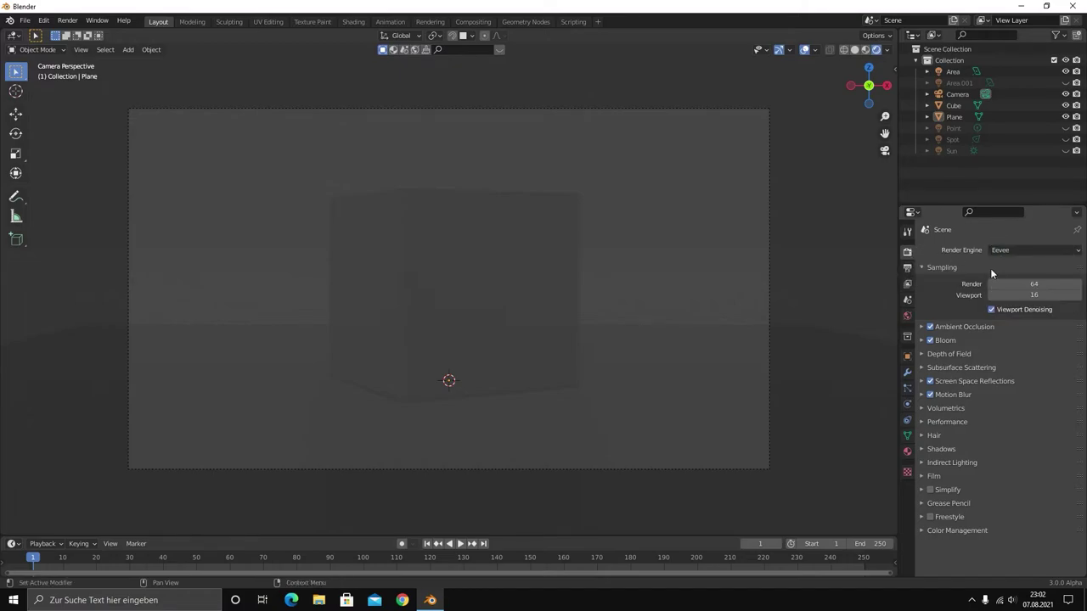
pyautogui.click(1002, 254)
pyautogui.click(1005, 288)
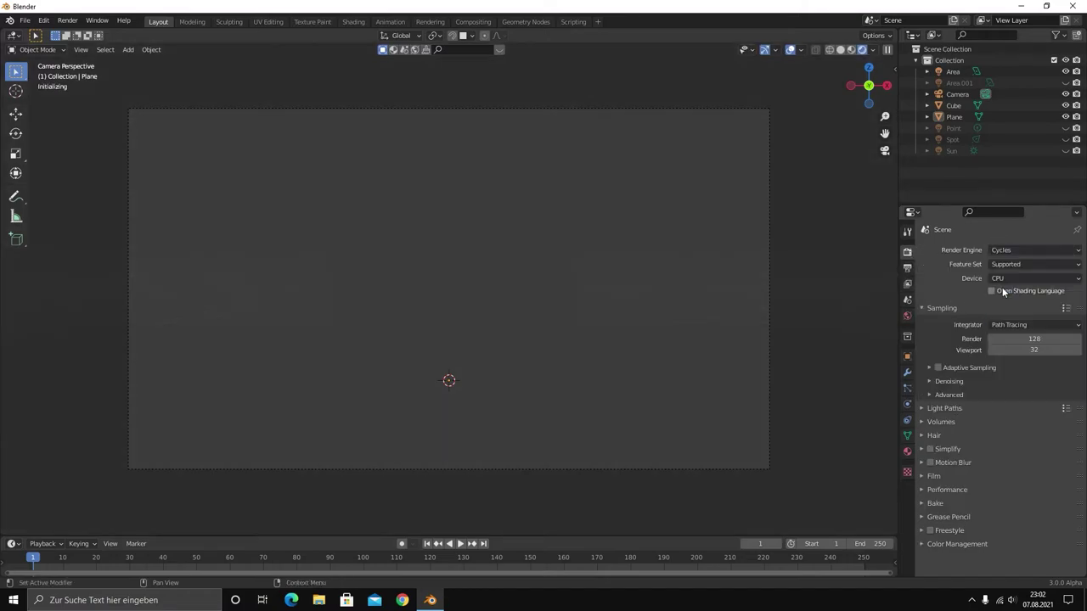
pyautogui.click(998, 280)
pyautogui.click(997, 279)
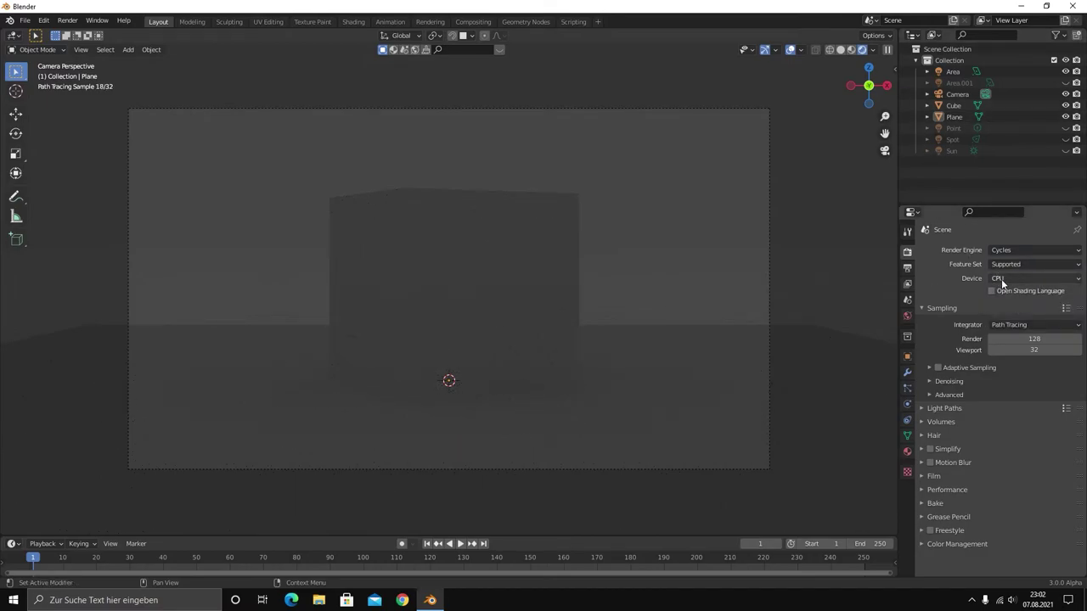
pyautogui.click(1002, 280)
pyautogui.click(1015, 301)
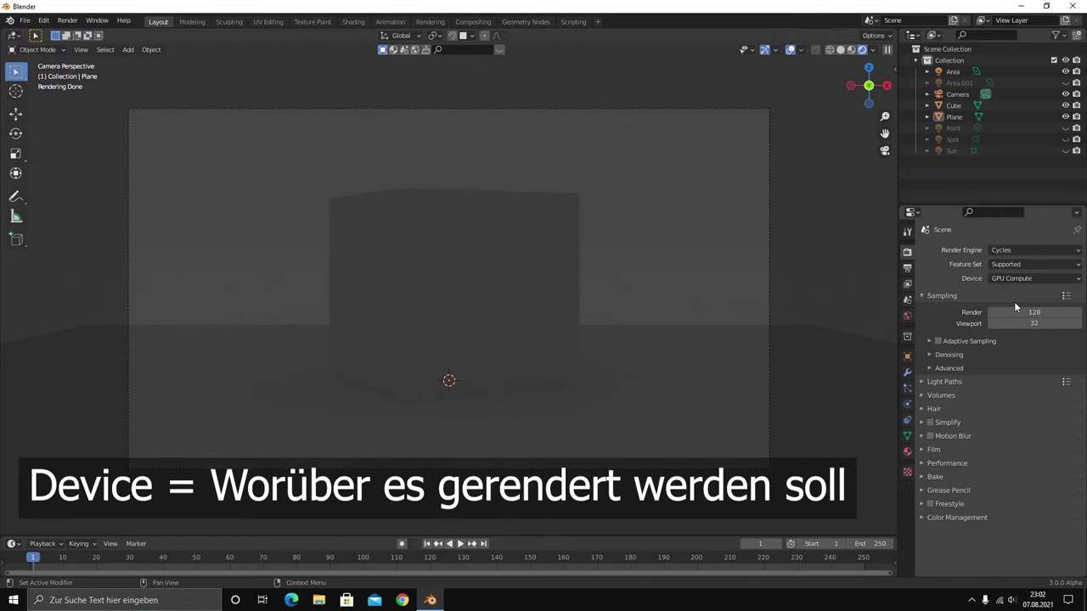
pyautogui.click(1036, 280)
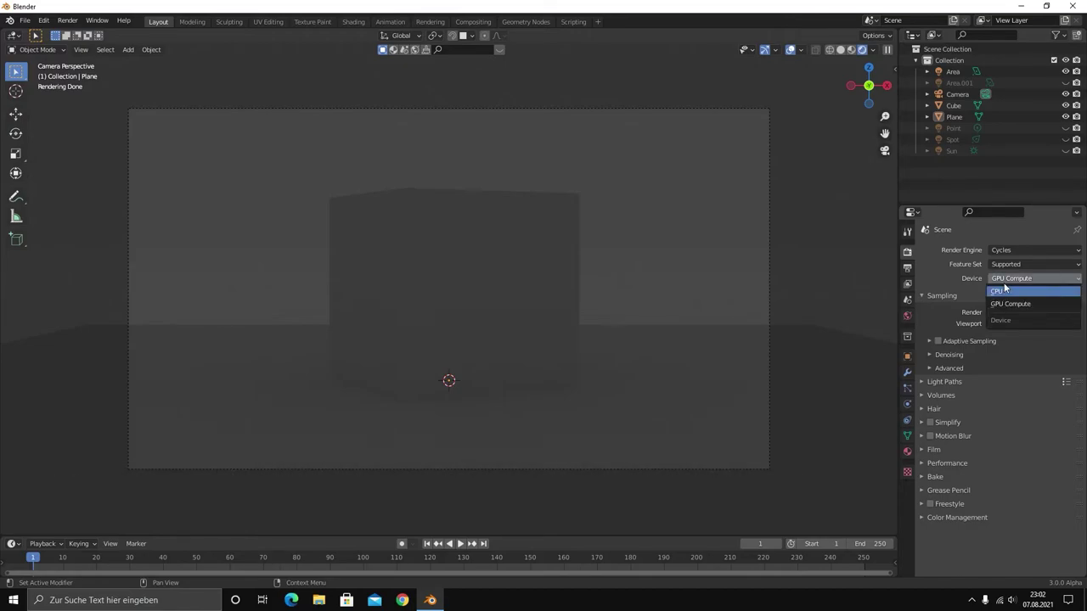
pyautogui.click(1004, 291)
pyautogui.click(1002, 280)
pyautogui.click(1006, 297)
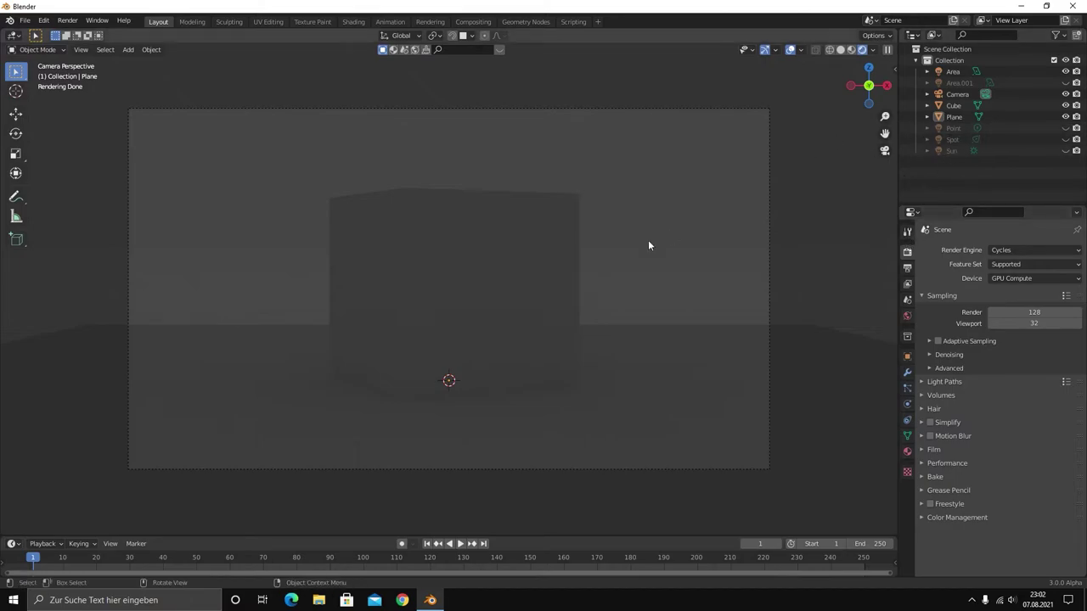
pyautogui.click(1002, 249)
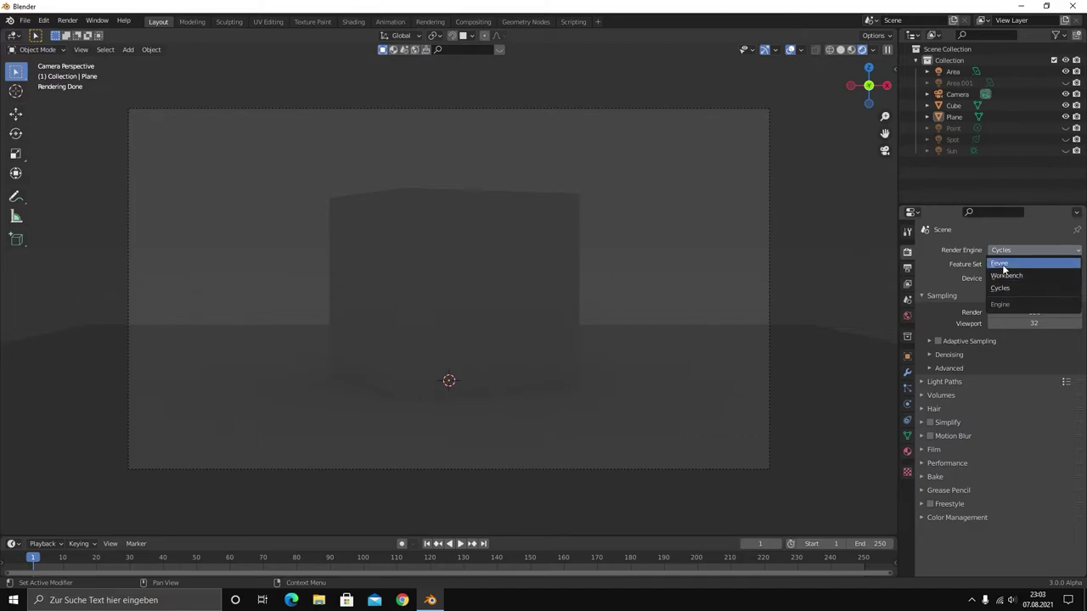
pyautogui.click(1002, 265)
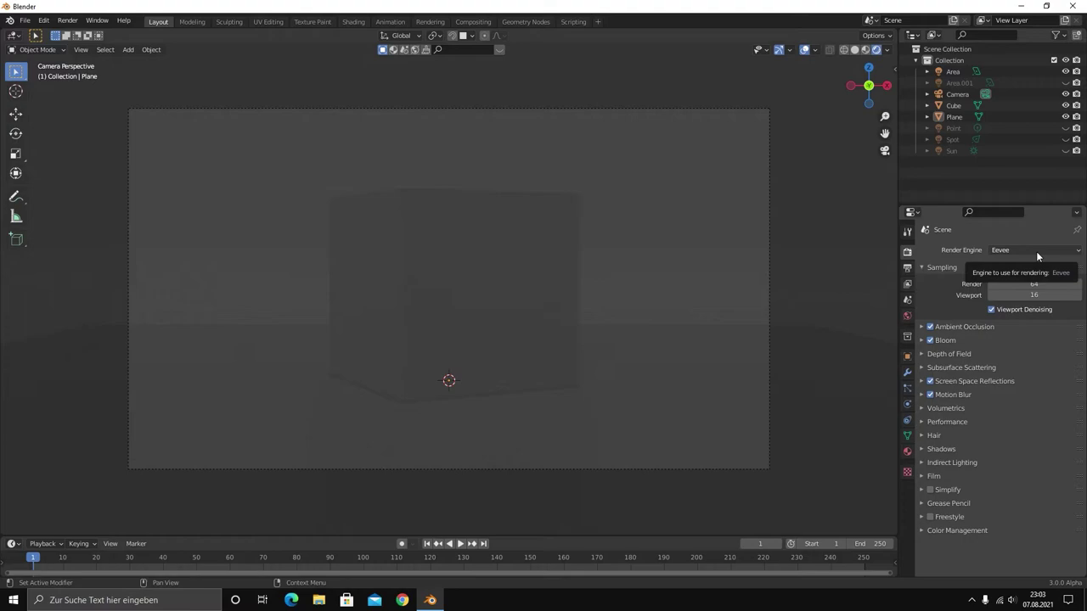
pyautogui.click(1036, 251)
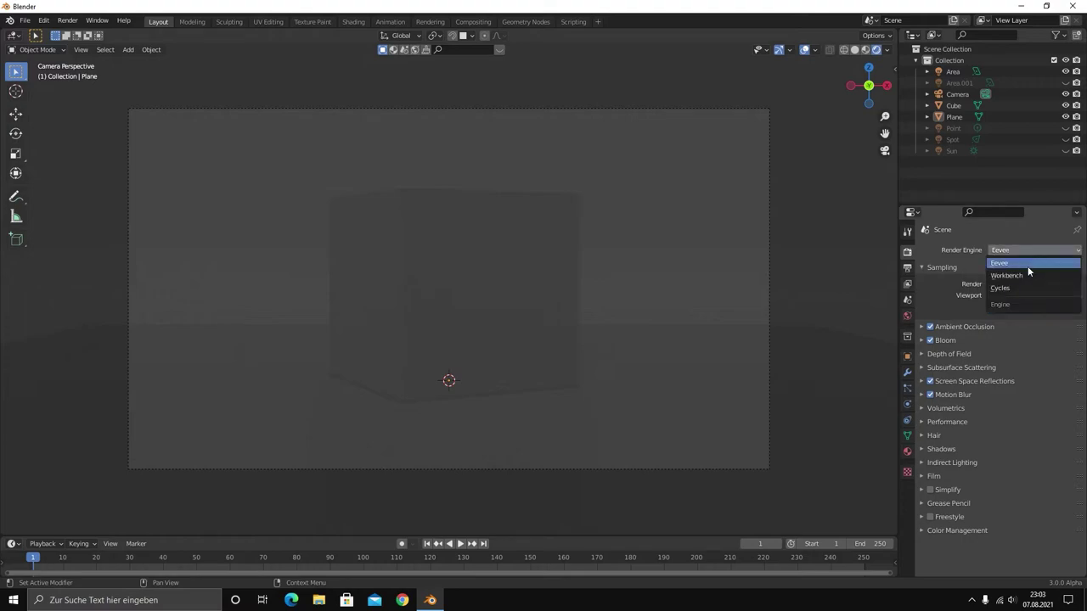
pyautogui.click(1029, 285)
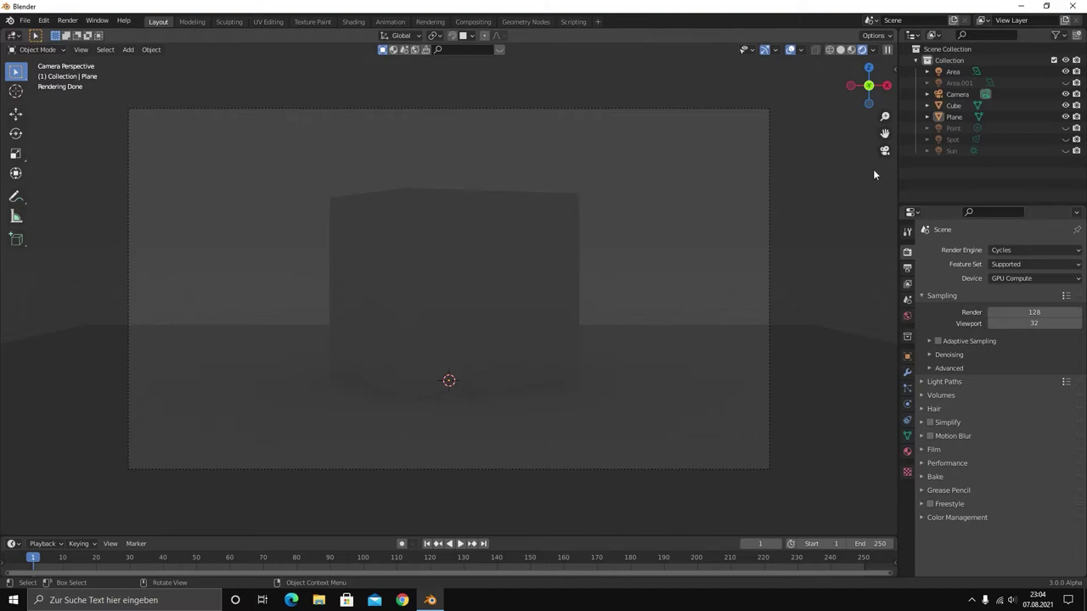
pyautogui.click(950, 127)
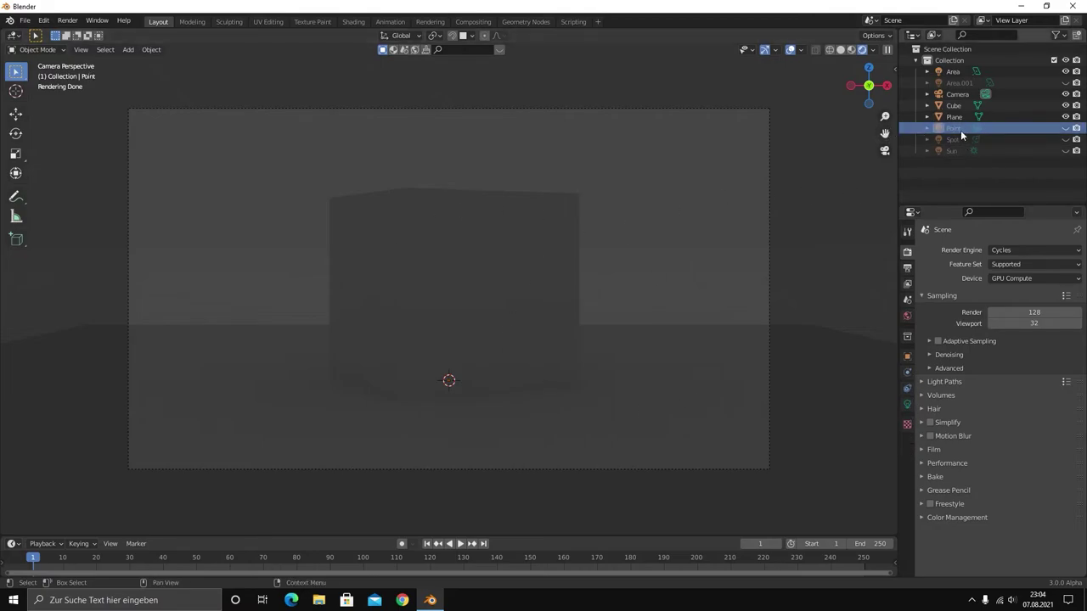
# Unhide the red Point light and expand the Denoising subpanel
pyautogui.click(1066, 128)
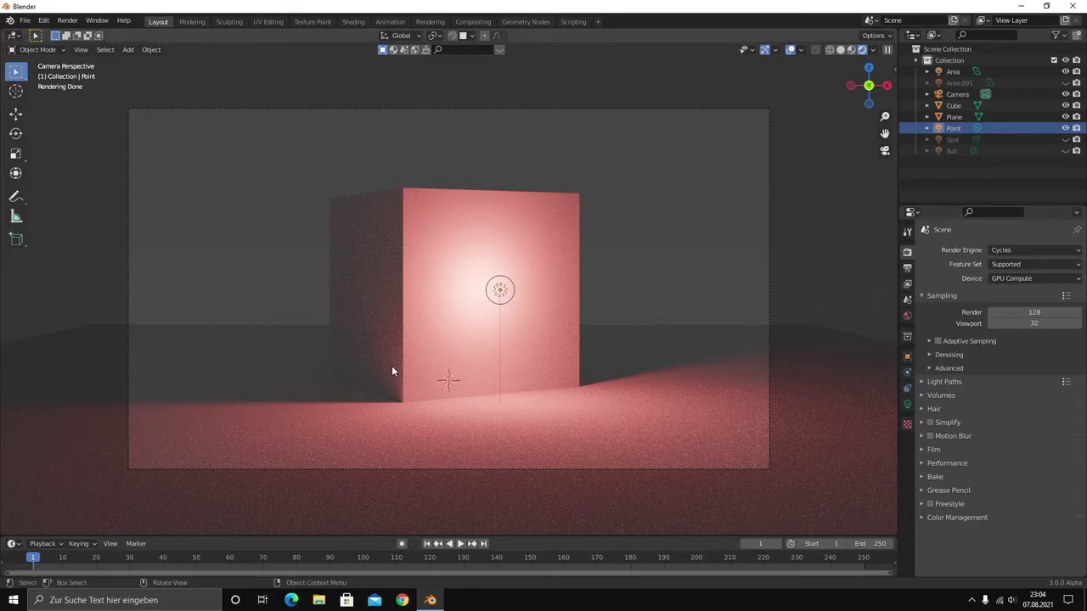
pyautogui.click(933, 356)
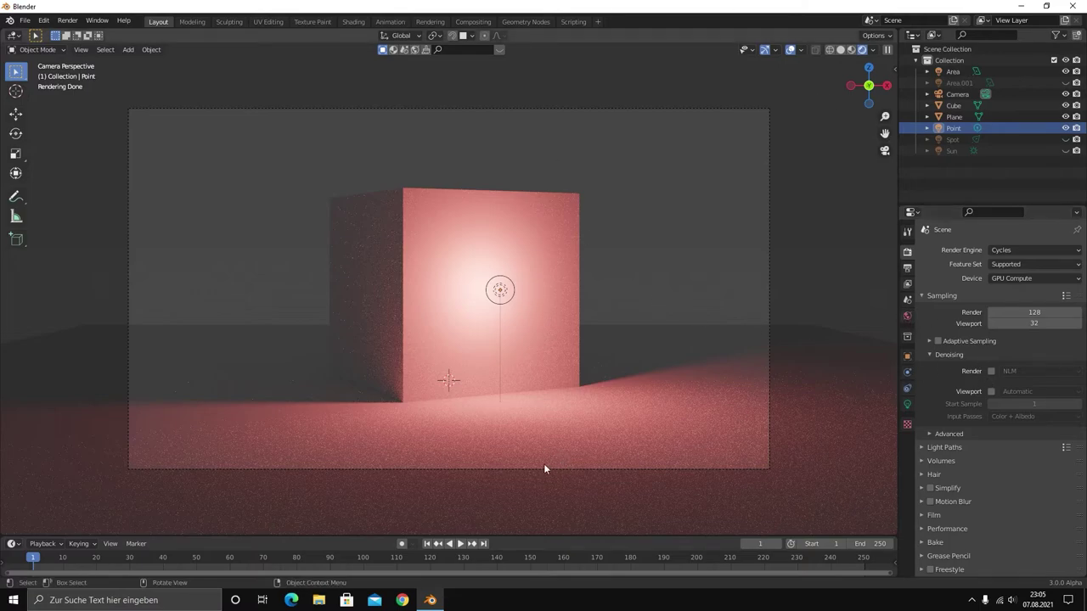
# Enable viewport denoising with the Automatic denoiser, then hide the Point light again
pyautogui.click(463, 23)
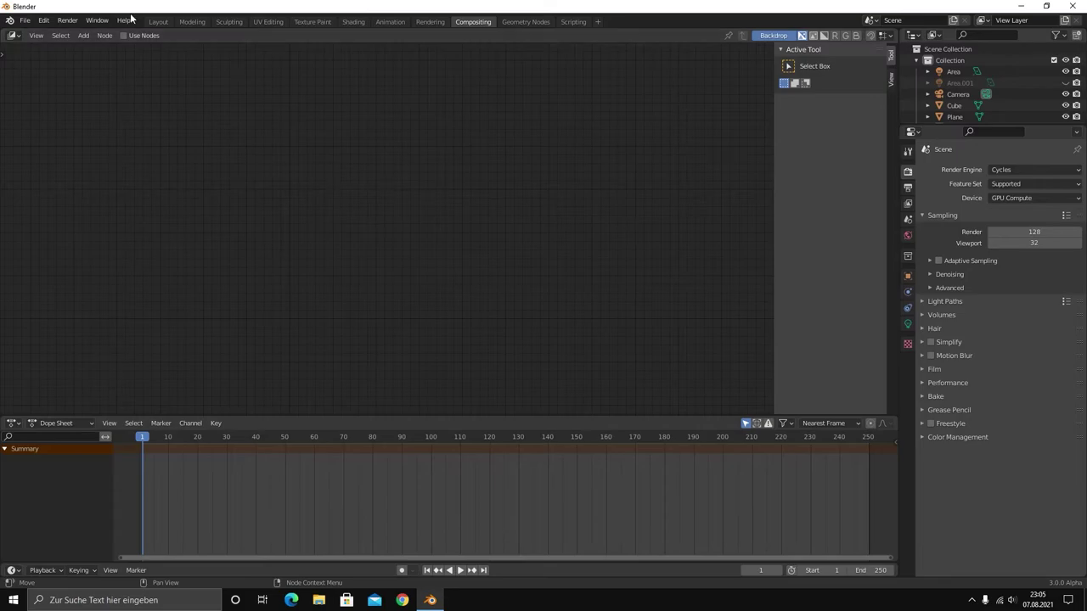
pyautogui.click(158, 22)
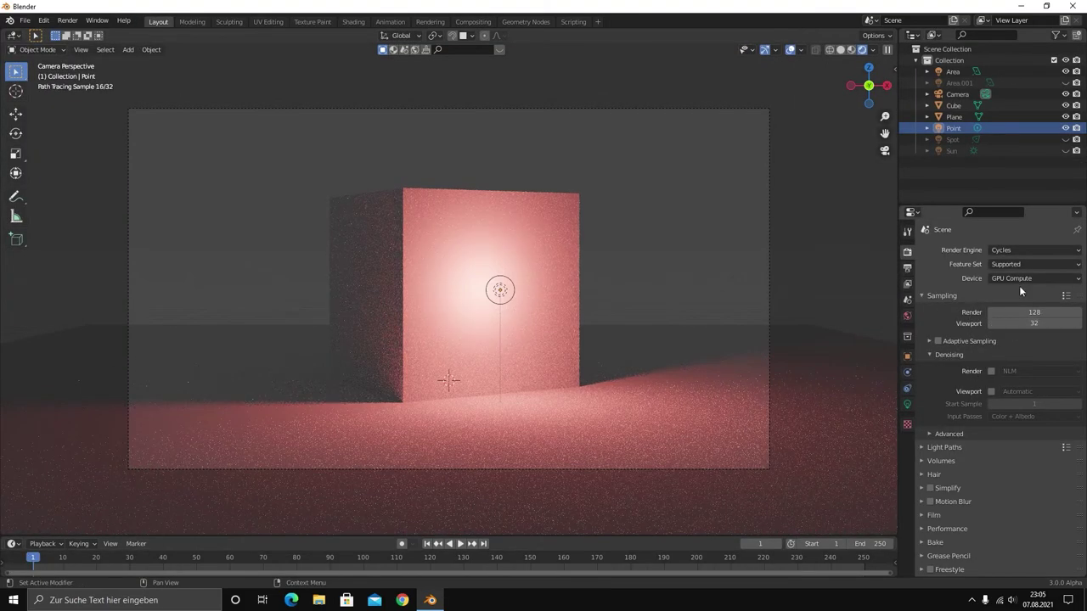
pyautogui.click(991, 391)
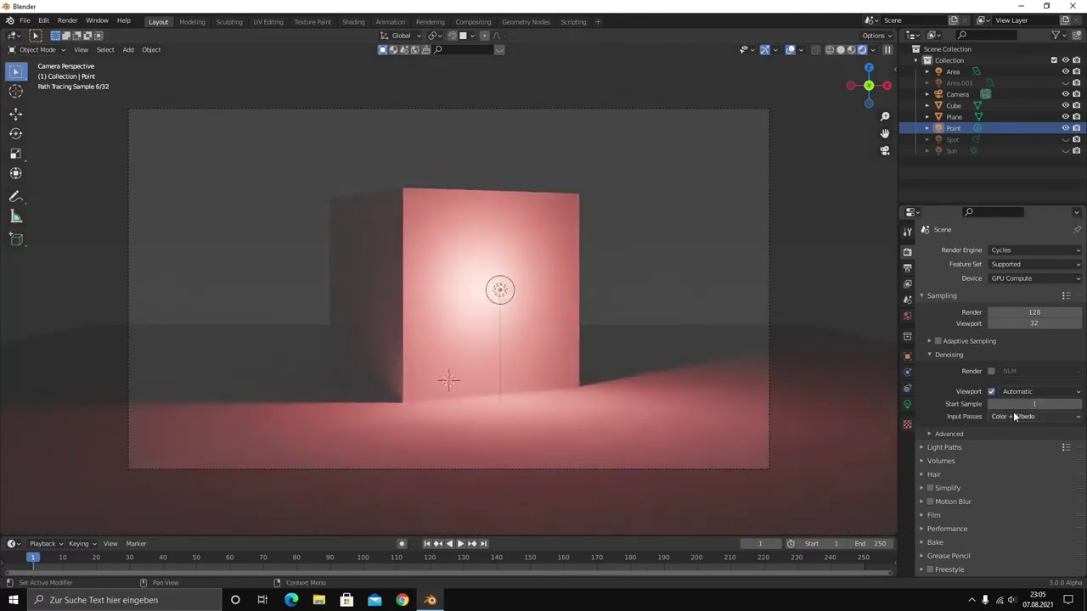
pyautogui.click(1014, 393)
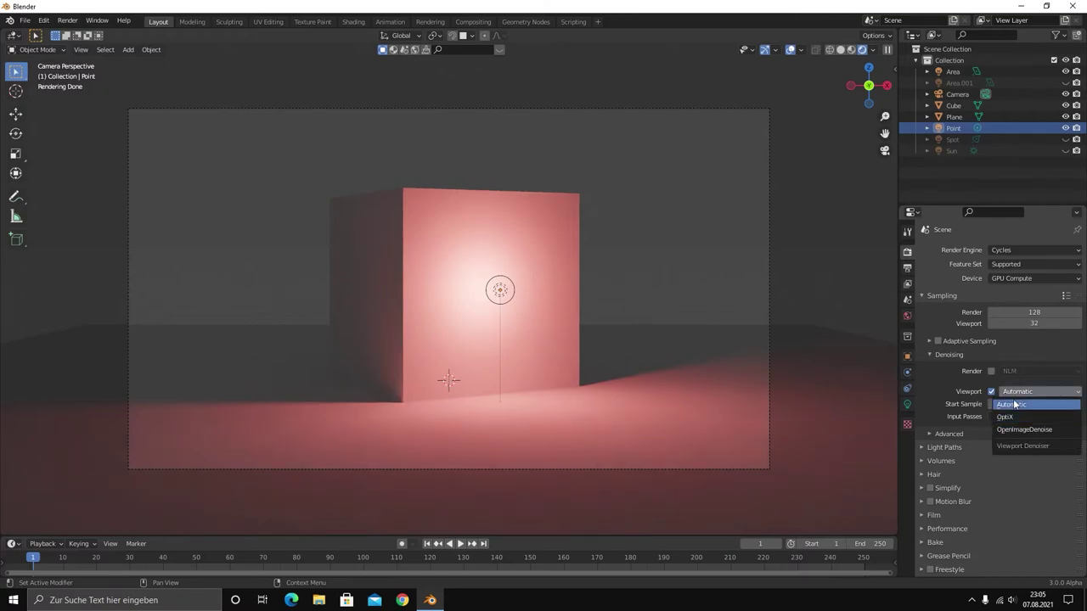
pyautogui.click(1016, 405)
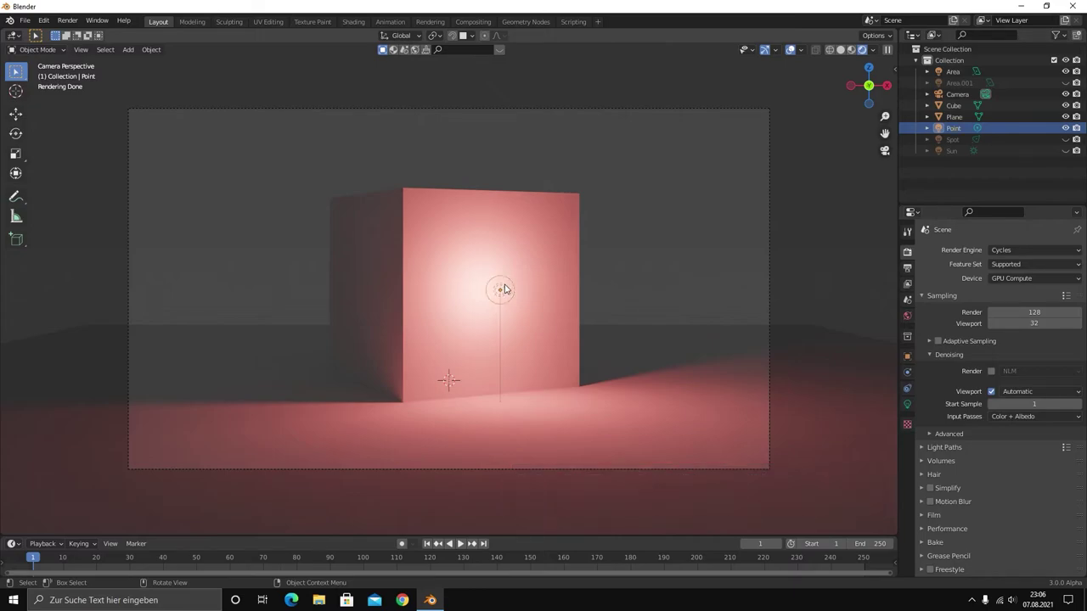
pyautogui.press('h')
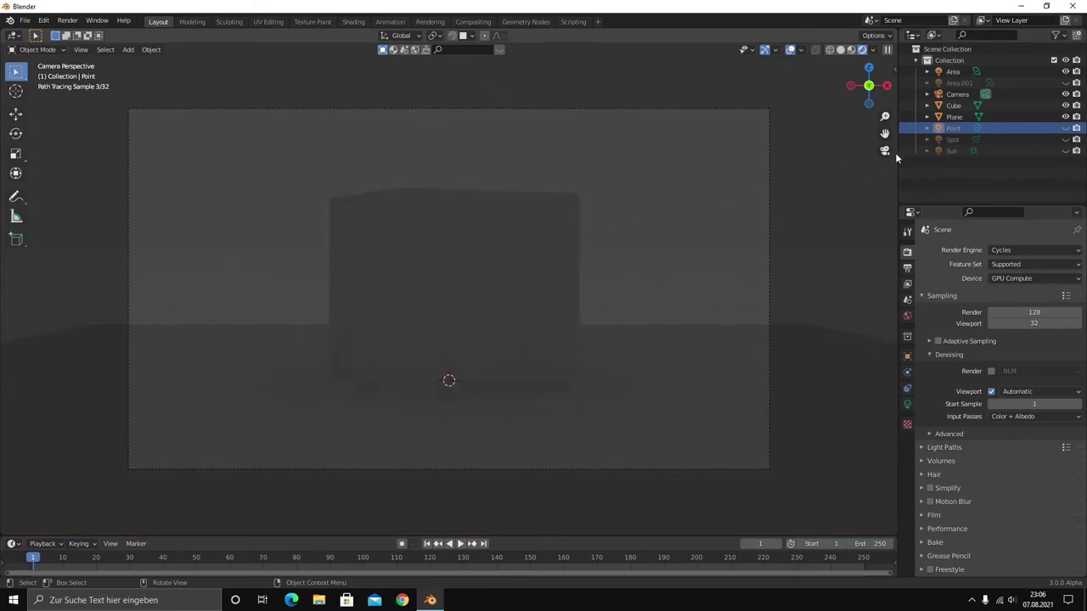
# Show the Sun light and compare its lighting in Eevee versus Cycles
pyautogui.click(952, 150)
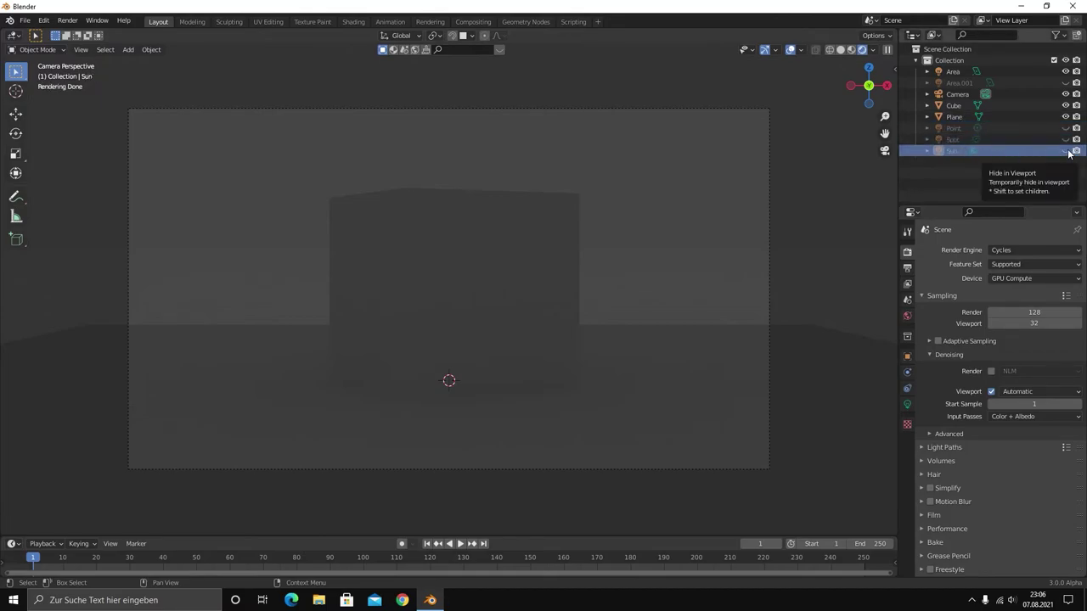
pyautogui.click(1068, 150)
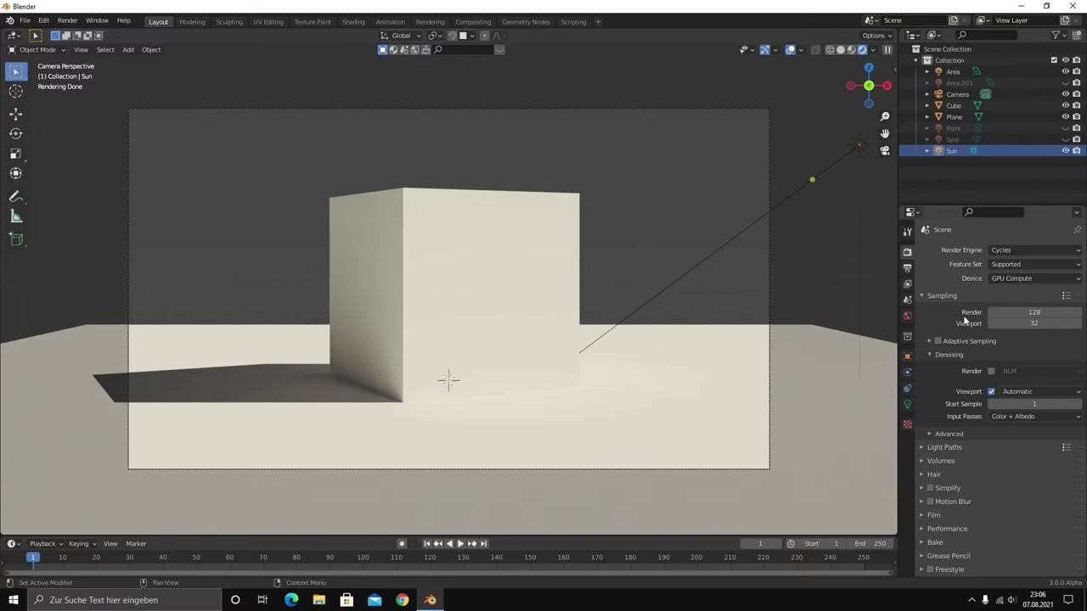
pyautogui.click(1034, 250)
pyautogui.click(1008, 261)
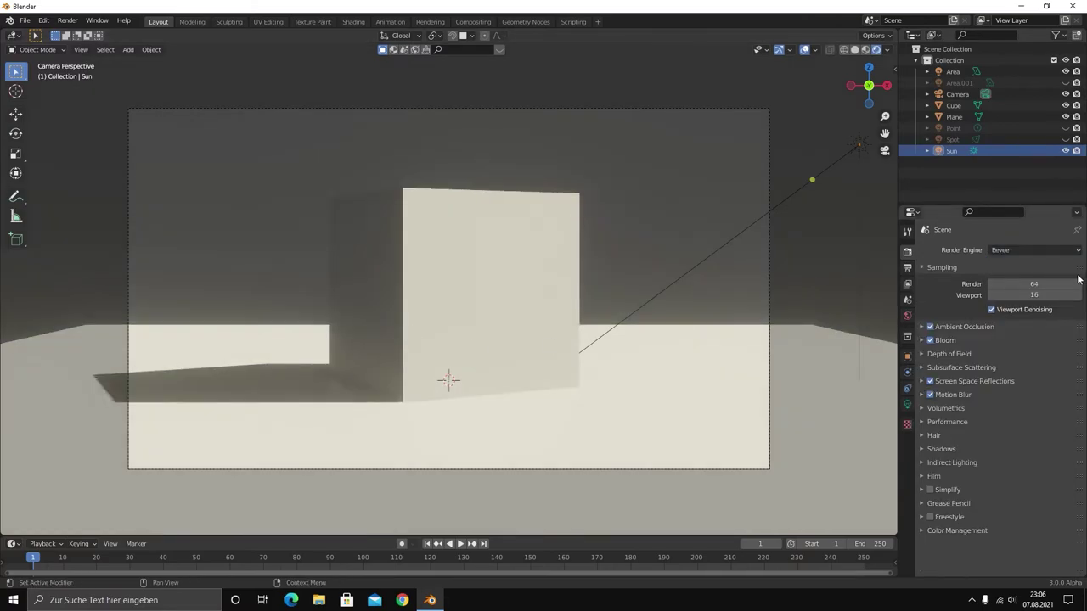
pyautogui.click(1014, 249)
pyautogui.click(1012, 290)
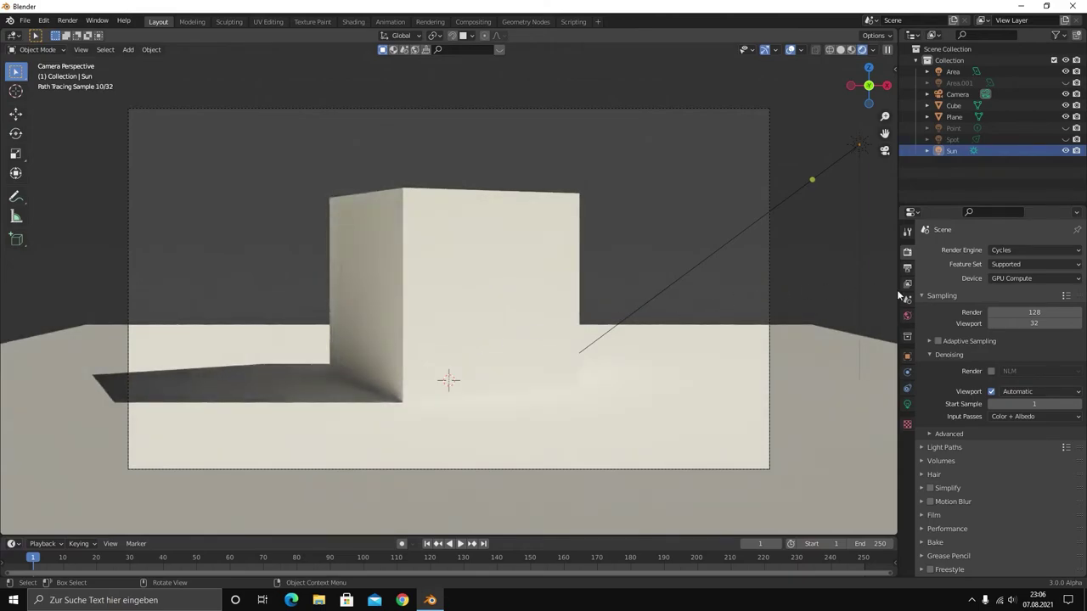
# Hide the Sun, briefly try the green Spot light, then show and select Area.001
pyautogui.click(1066, 151)
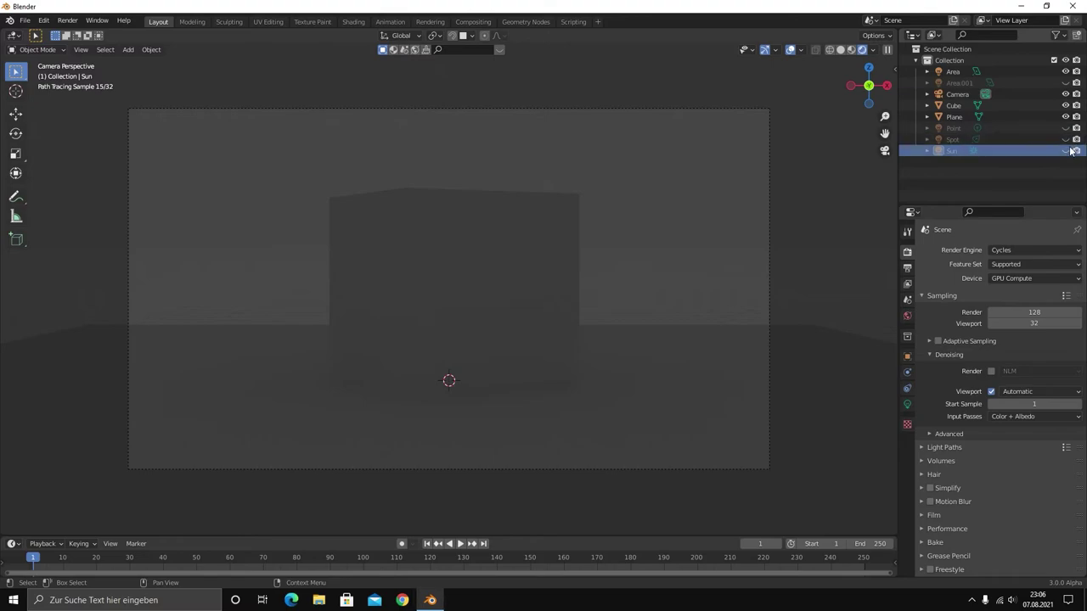
pyautogui.click(1066, 139)
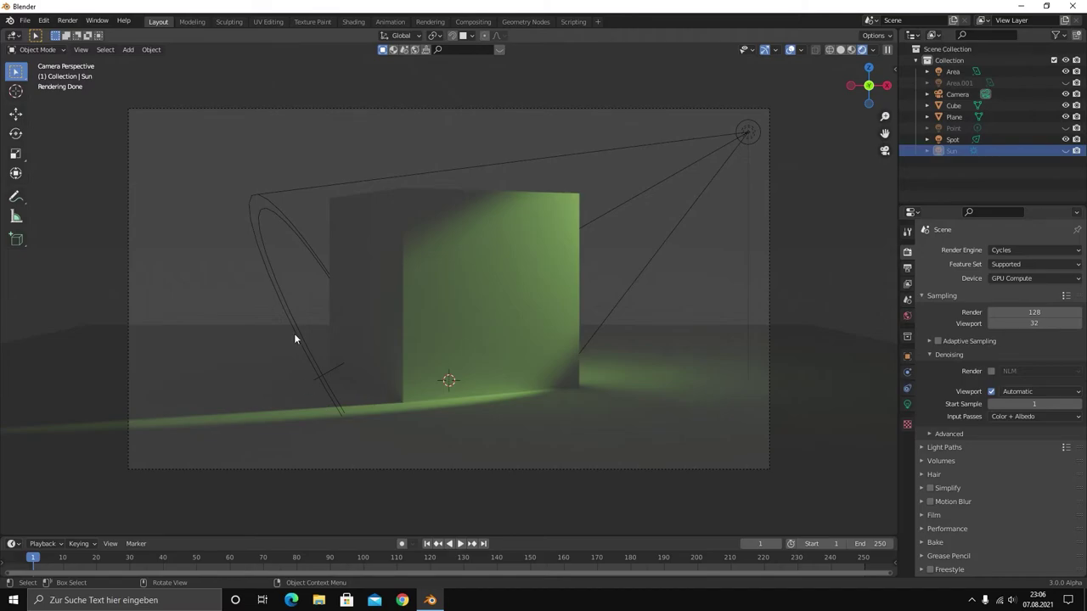
pyautogui.click(1065, 139)
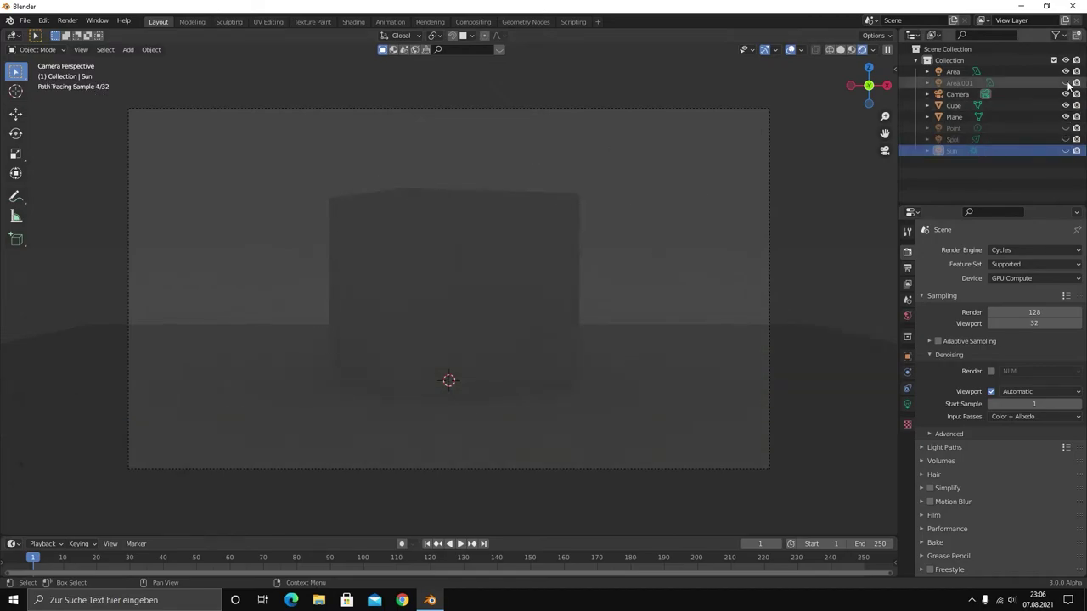
pyautogui.click(1066, 82)
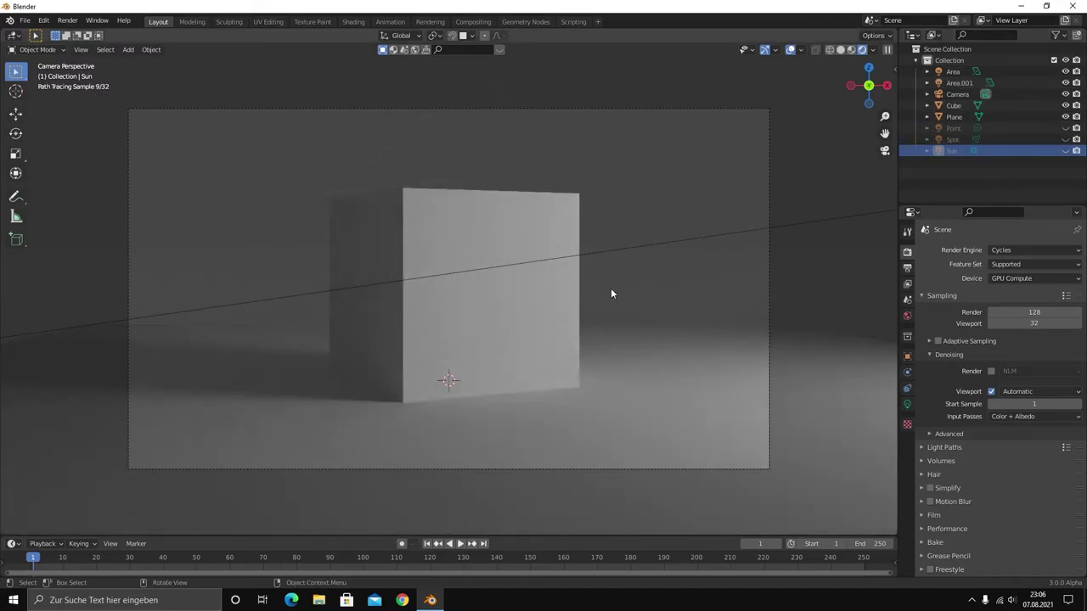
pyautogui.click(594, 252)
# Set the second area light's power to 2000 W
pyautogui.click(906, 404)
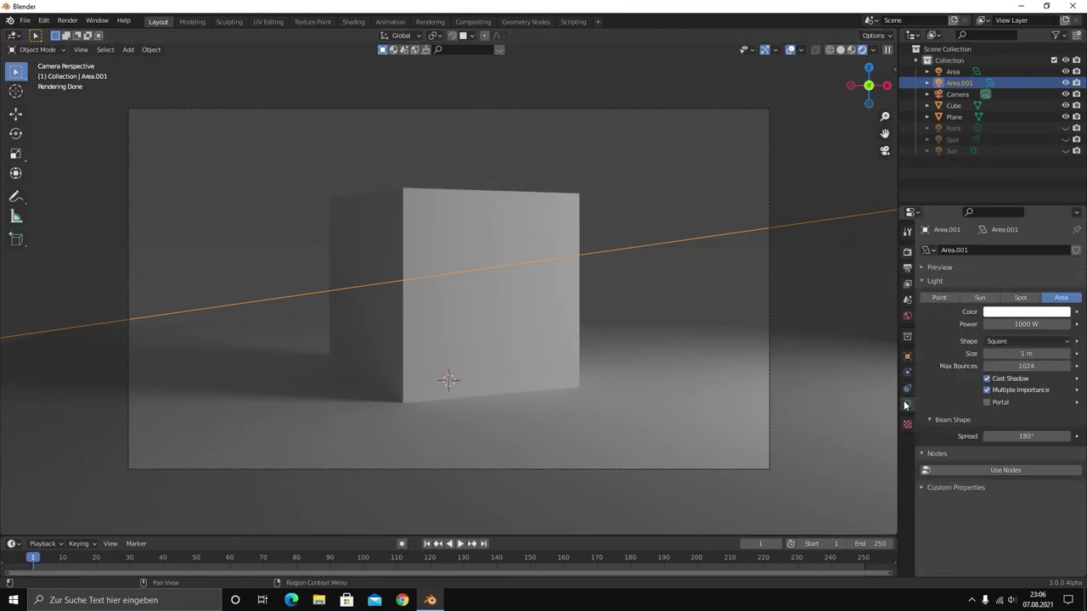
pyautogui.click(1022, 324)
pyautogui.write('2000')
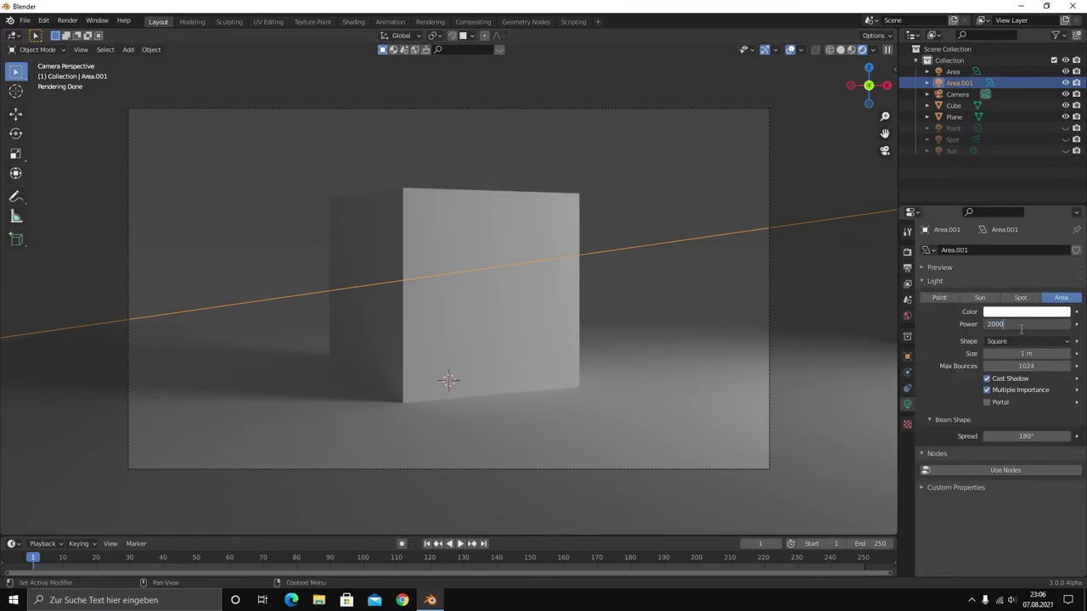
pyautogui.press('Return')
# Hide the area light again so the preview goes dim, and view the world settings
pyautogui.click(658, 192)
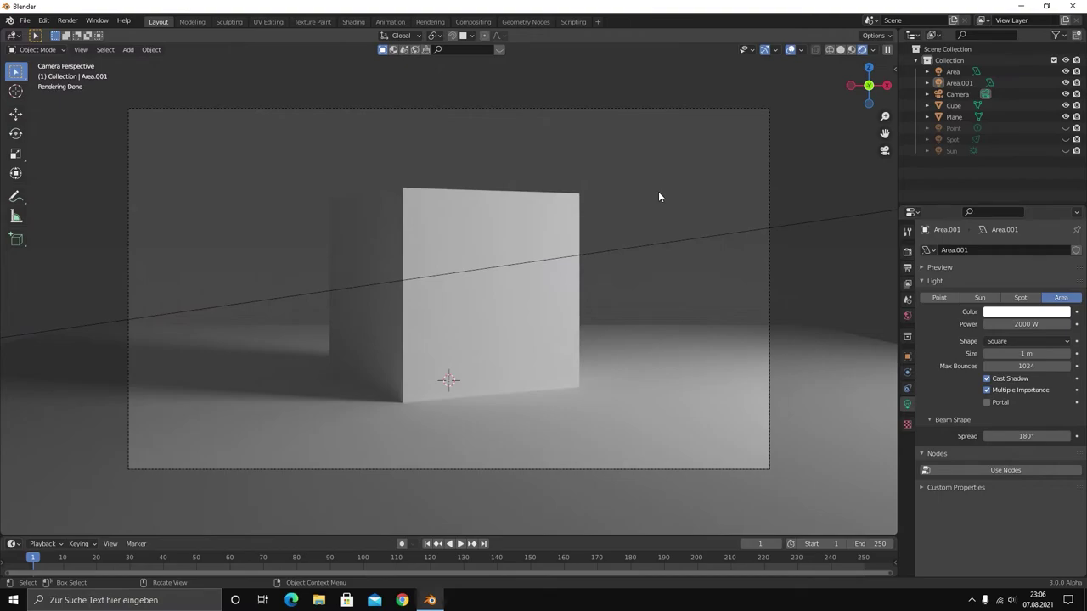
pyautogui.hotkey('ctrl', 'z')
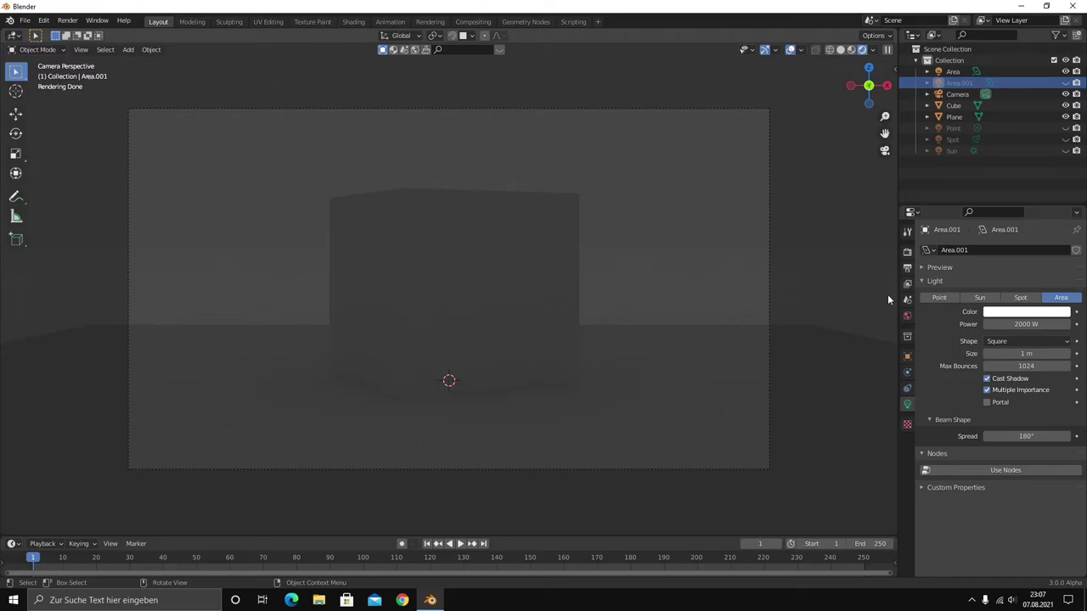
pyautogui.click(906, 317)
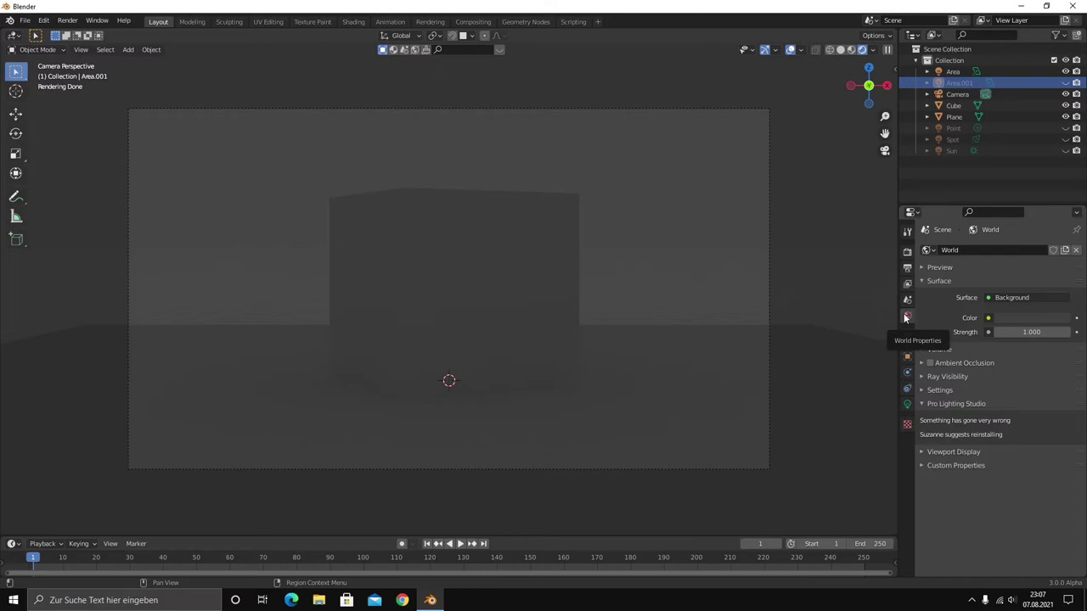
# Try a white World background colour, then undo it to keep the background dark
pyautogui.click(992, 317)
pyautogui.click(1009, 315)
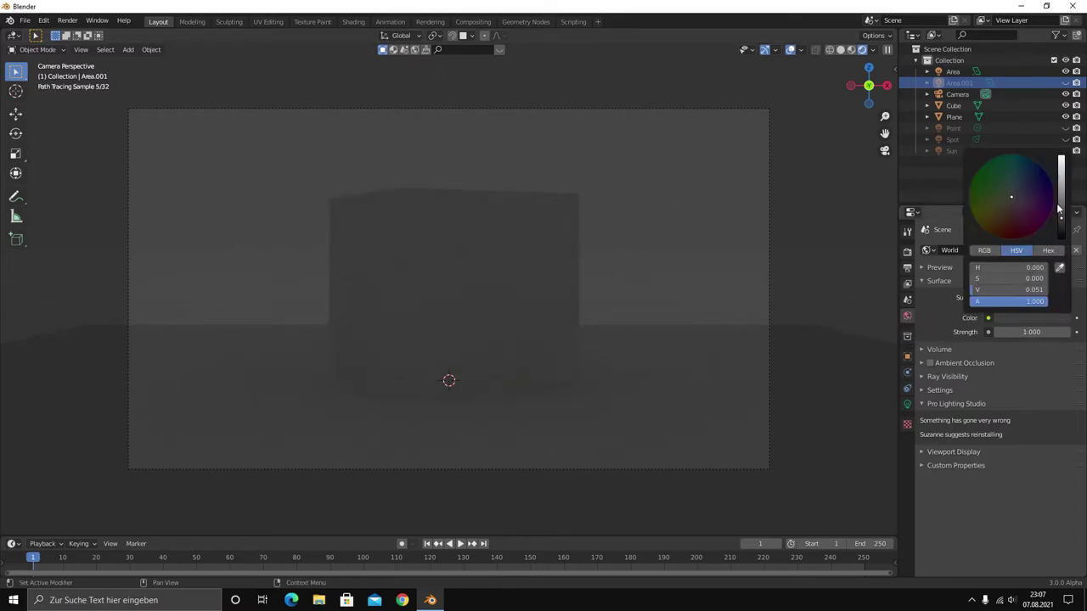
pyautogui.moveTo(1010, 289); pyautogui.dragTo(1052, 290)
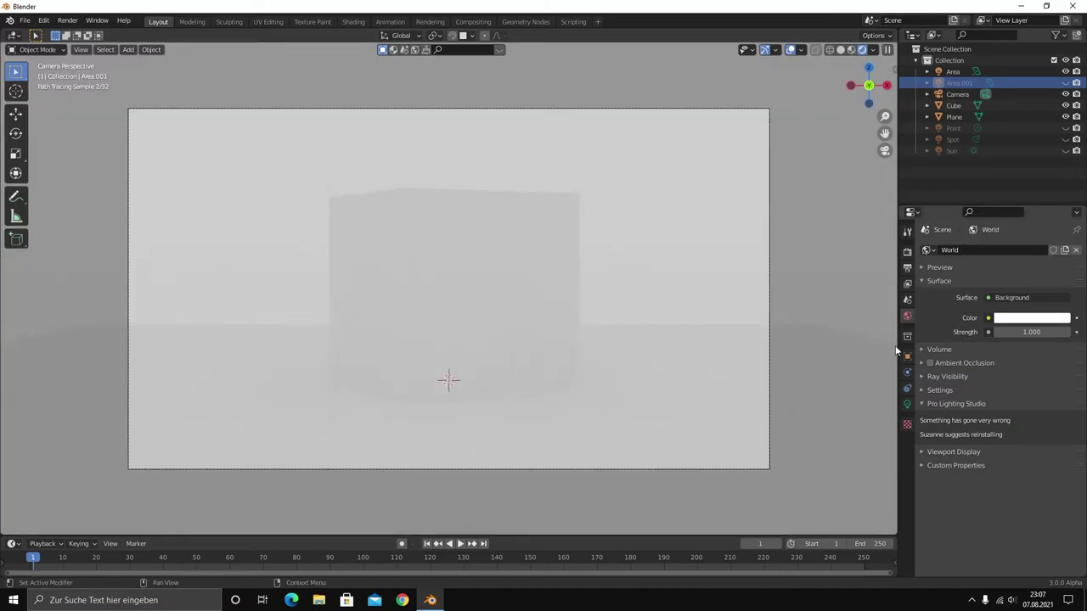
pyautogui.hotkey('ctrl', 'z')
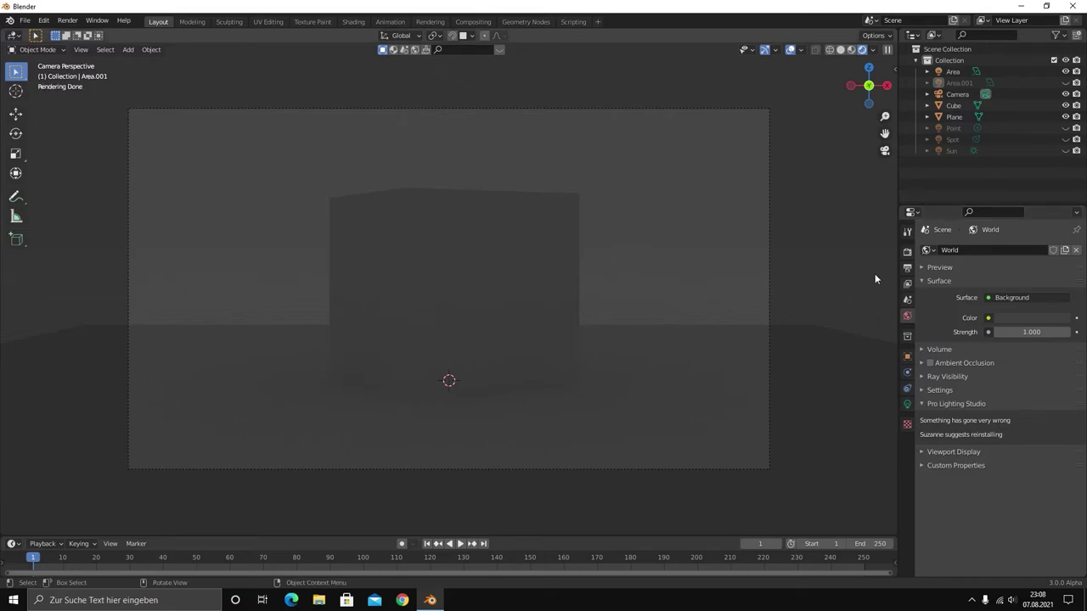
pyautogui.click(989, 318)
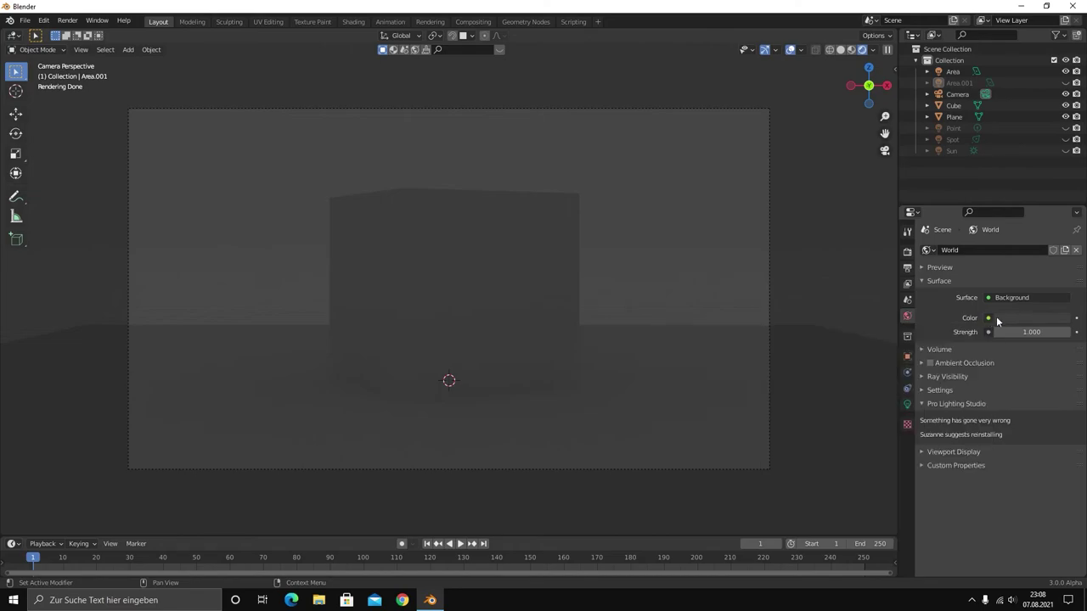
# Feed an Environment Texture into the World colour, start loading its image, and switch to Chrome
pyautogui.click(988, 317)
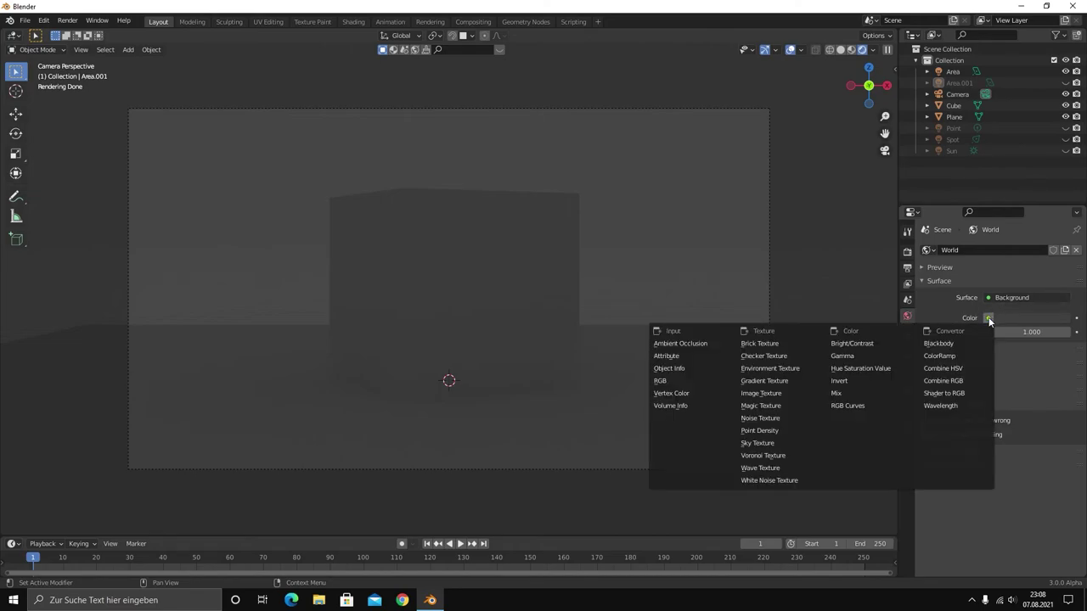
pyautogui.click(769, 369)
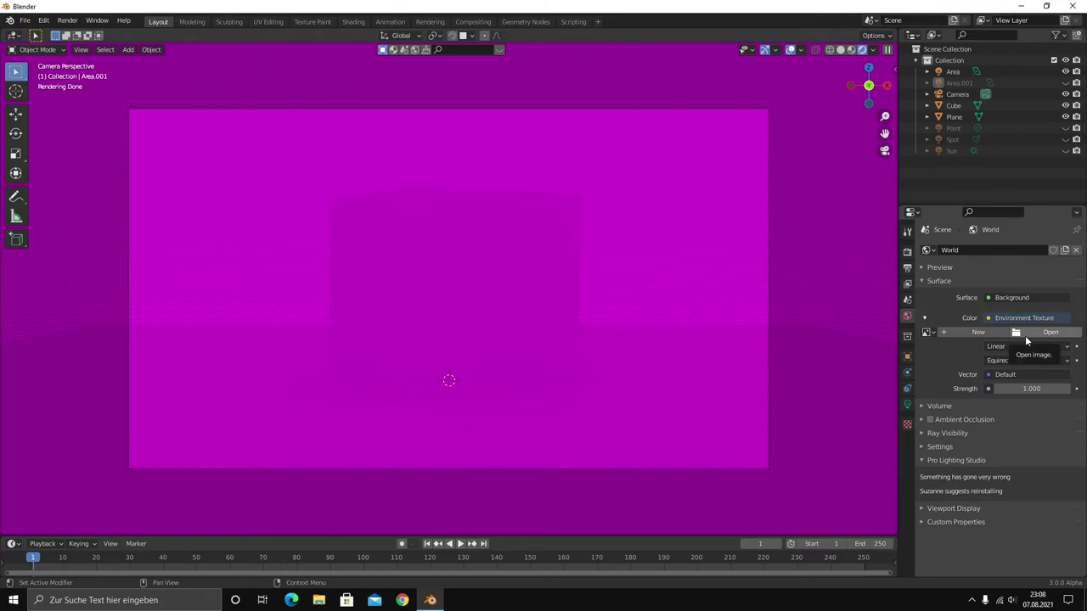
pyautogui.click(1029, 334)
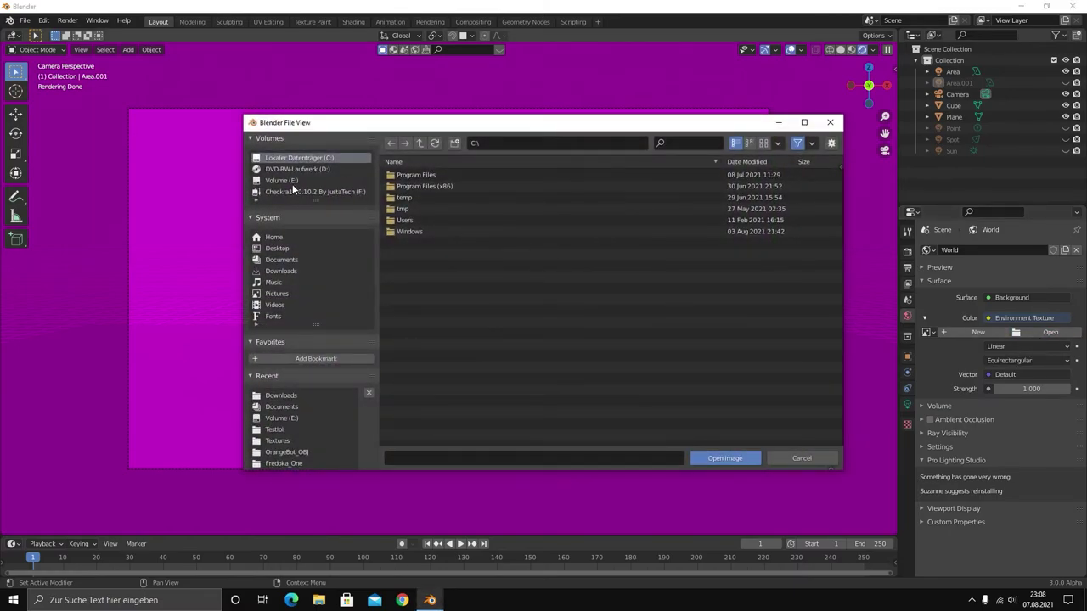
pyautogui.click(400, 601)
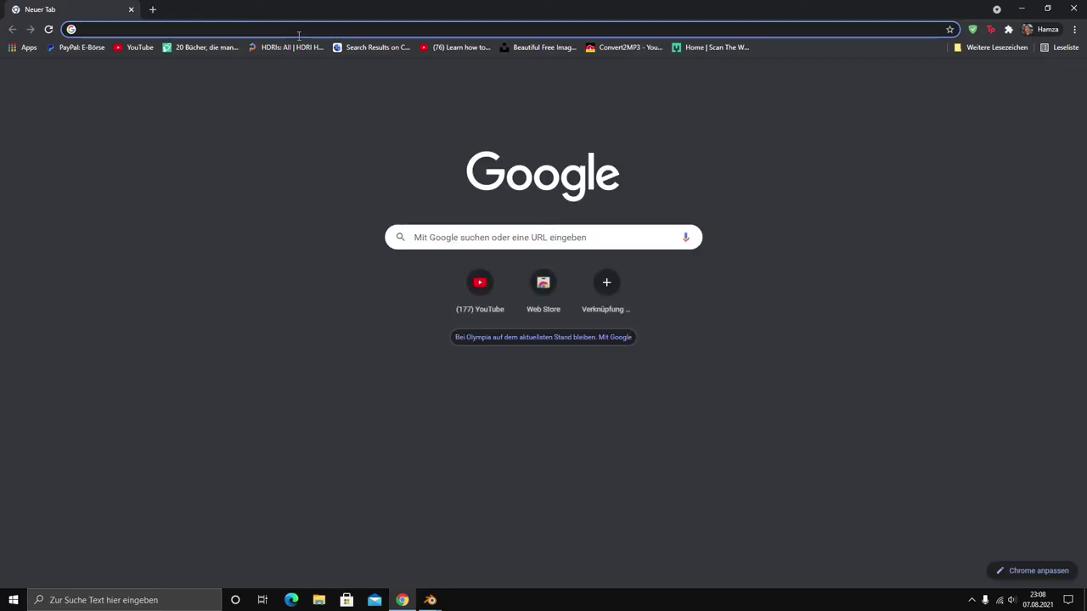
# Open Poly Haven's HDRIs library and the Studio Country Hall HDRI page
pyautogui.click(270, 47)
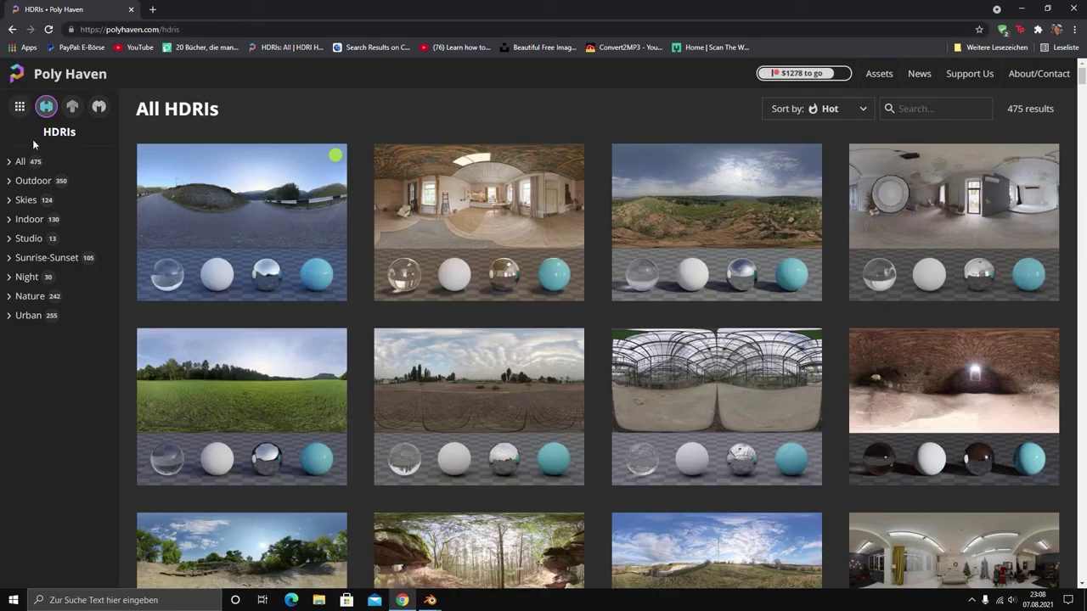
pyautogui.scroll(-1, 460, 178)
pyautogui.scroll(-4, 459, 178)
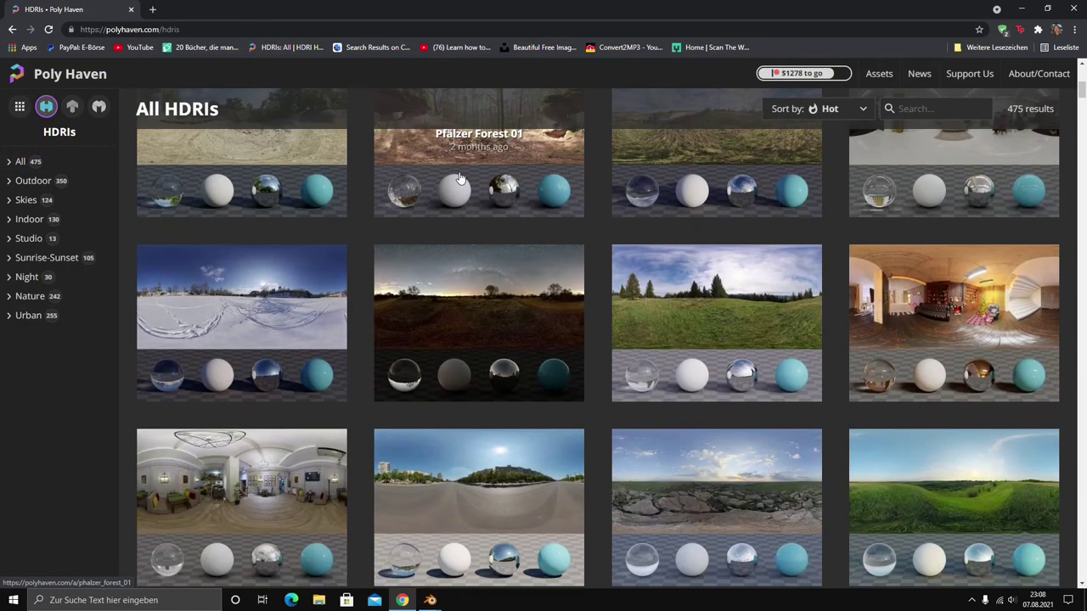
pyautogui.scroll(5, 463, 177)
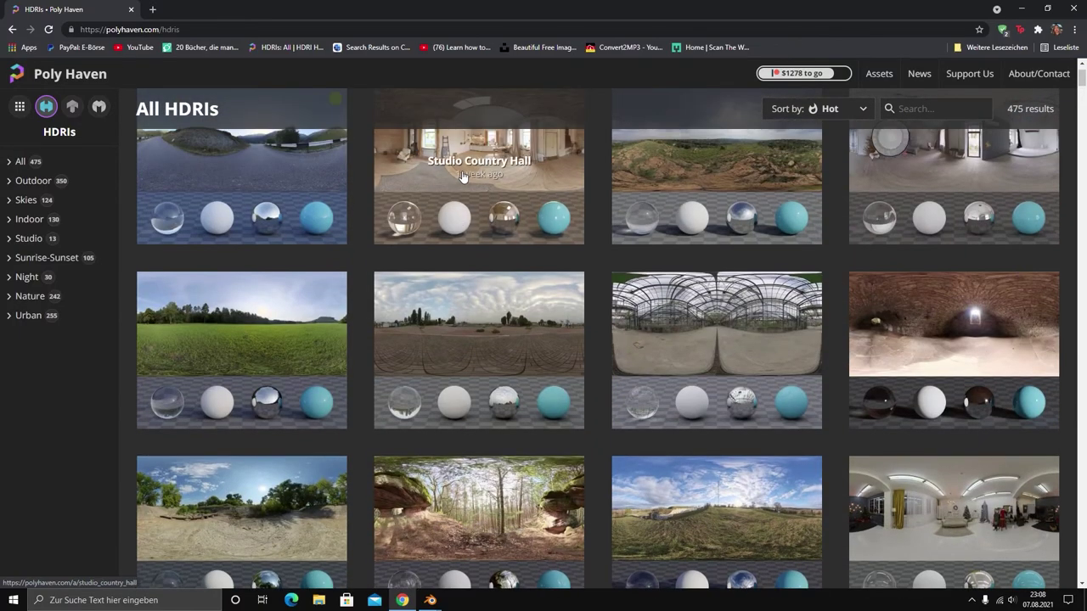
pyautogui.click(450, 176)
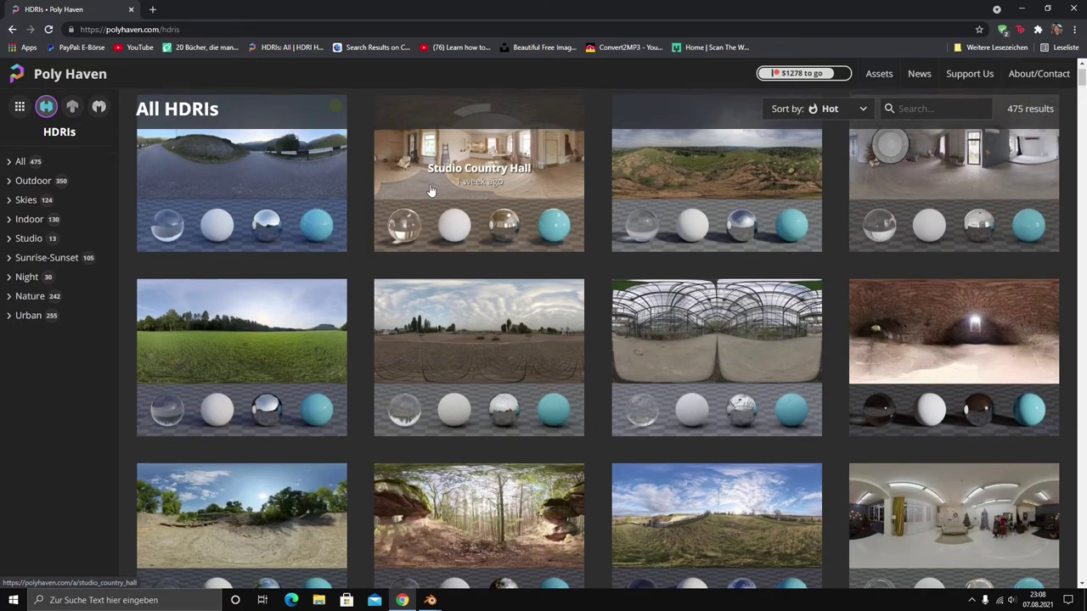
# Look around the Studio Country Hall panorama in the 360° viewer, toward wall, kitchen and window
pyautogui.scroll(-1, 399, 315)
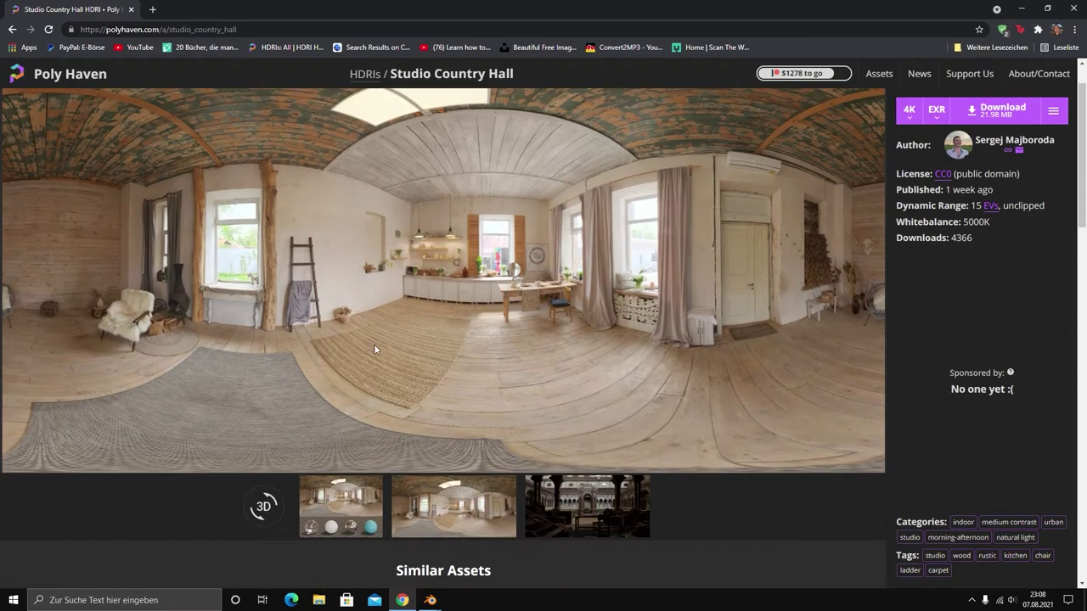
pyautogui.click(270, 510)
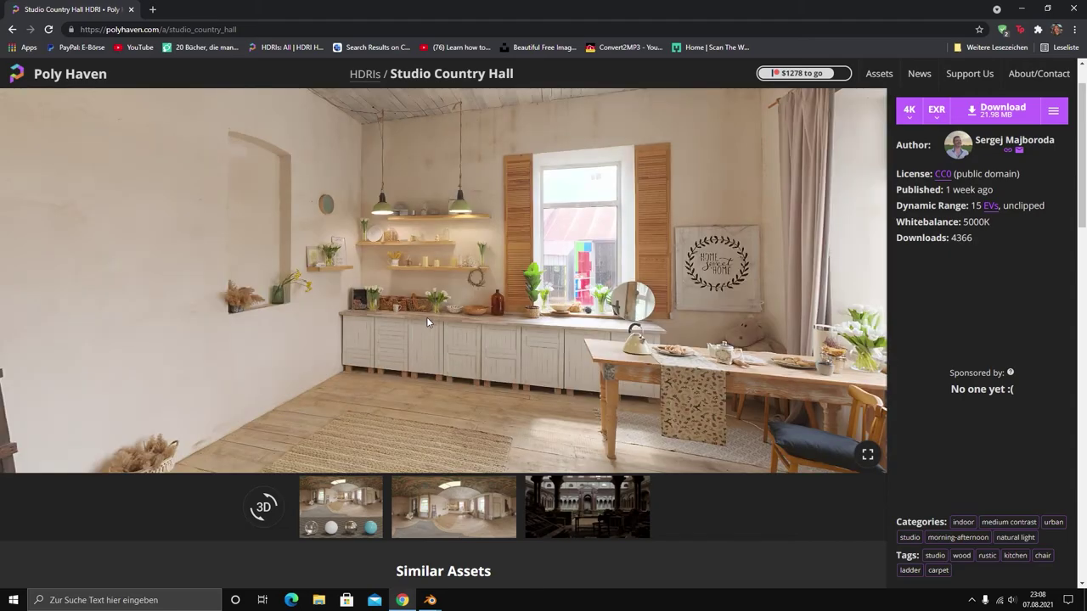
pyautogui.moveTo(426, 317); pyautogui.dragTo(675, 302)
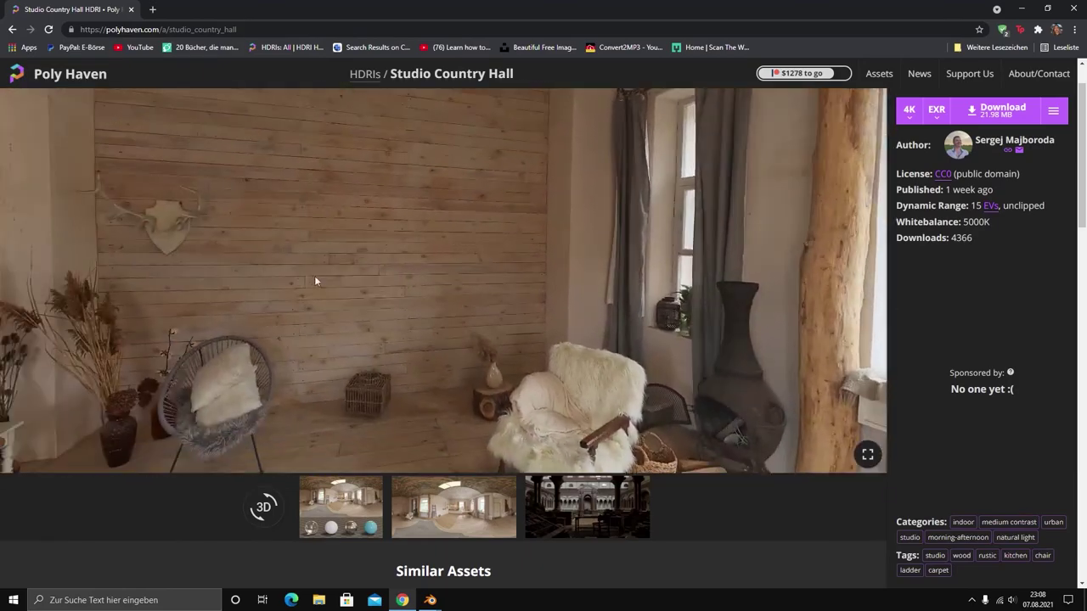
pyautogui.moveTo(314, 276)
pyautogui.mouseDown()
pyautogui.moveTo(379, 268)
pyautogui.moveTo(348, 254)
pyautogui.moveTo(427, 252)
pyautogui.mouseUp()
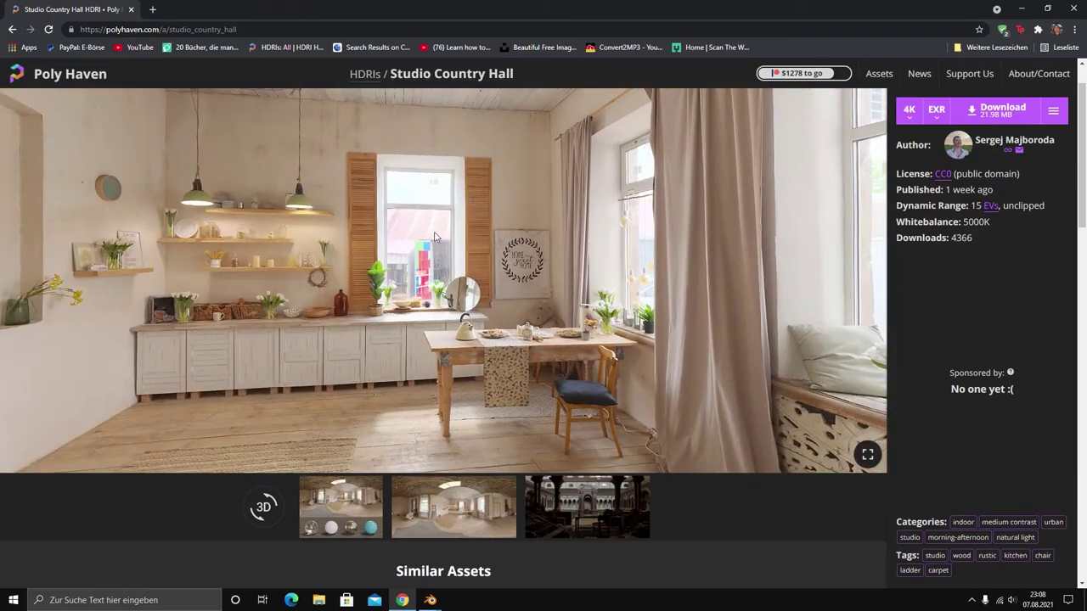
pyautogui.moveTo(660, 270); pyautogui.dragTo(711, 230)
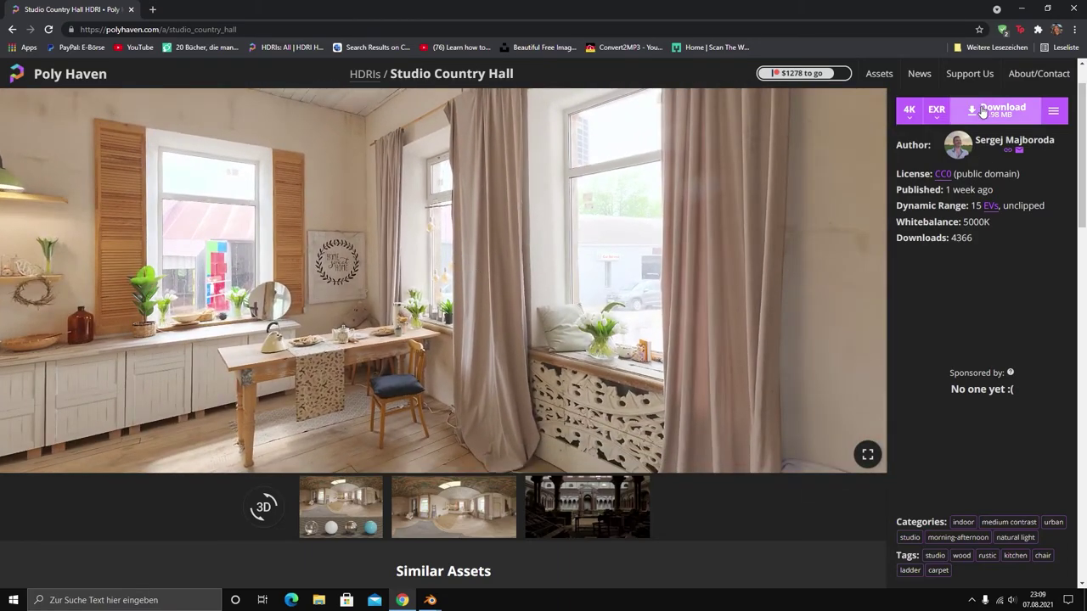
# Download the Studio Country Hall HDRI to Documents at 4K resolution
pyautogui.click(1002, 110)
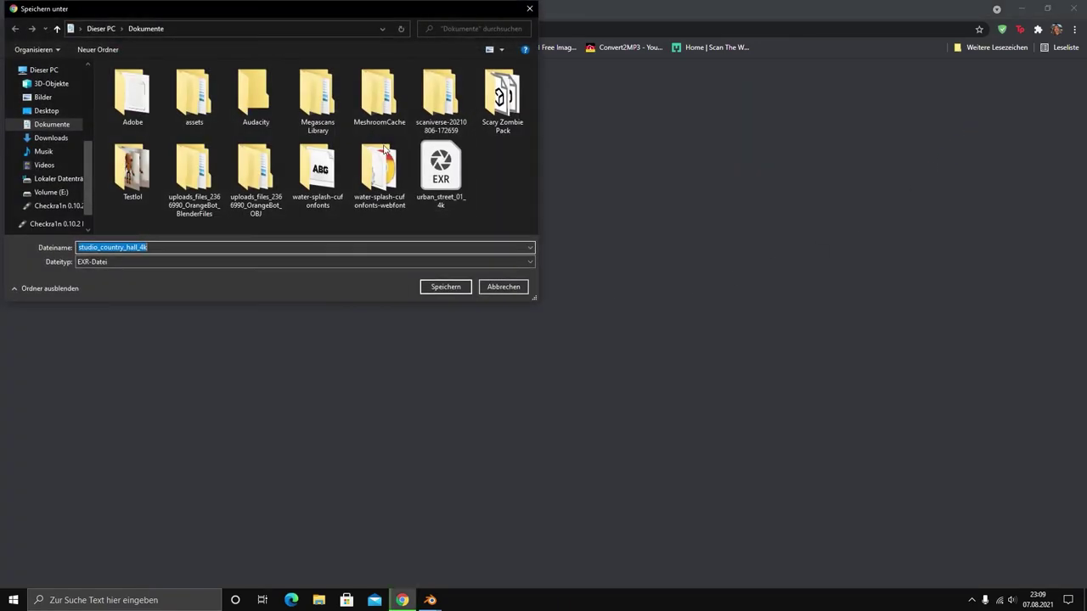
pyautogui.click(445, 287)
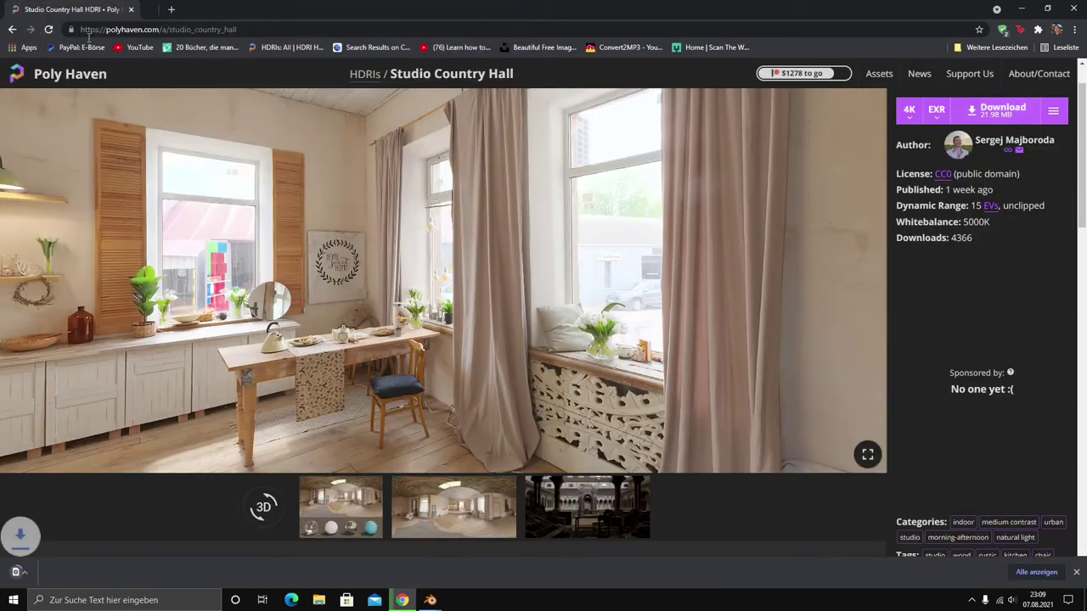
pyautogui.click(909, 110)
pyautogui.click(915, 182)
pyautogui.click(910, 110)
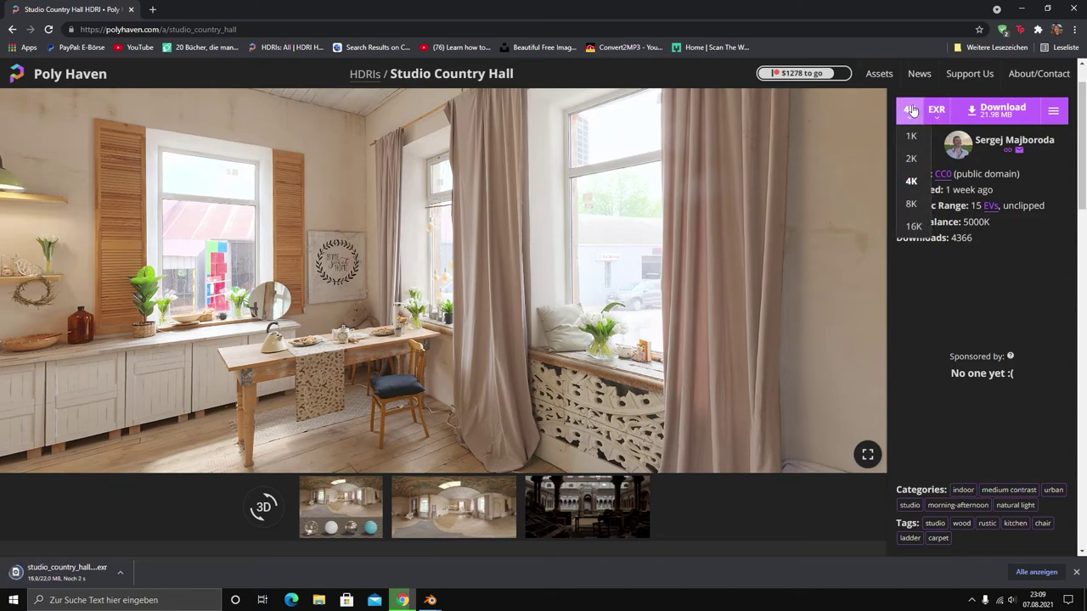
pyautogui.click(911, 109)
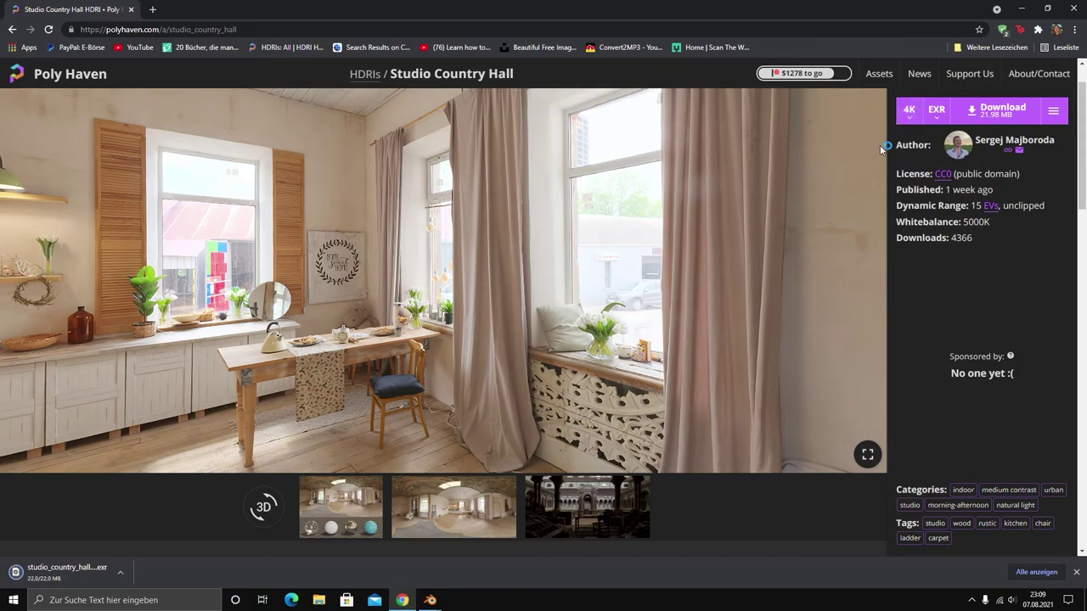
pyautogui.click(908, 111)
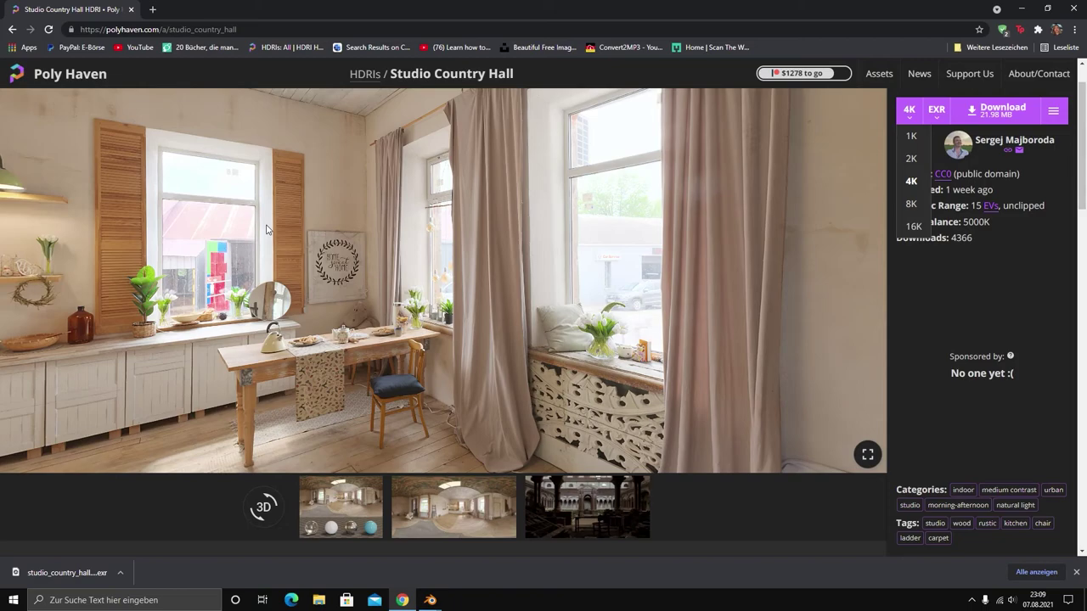
pyautogui.click(916, 115)
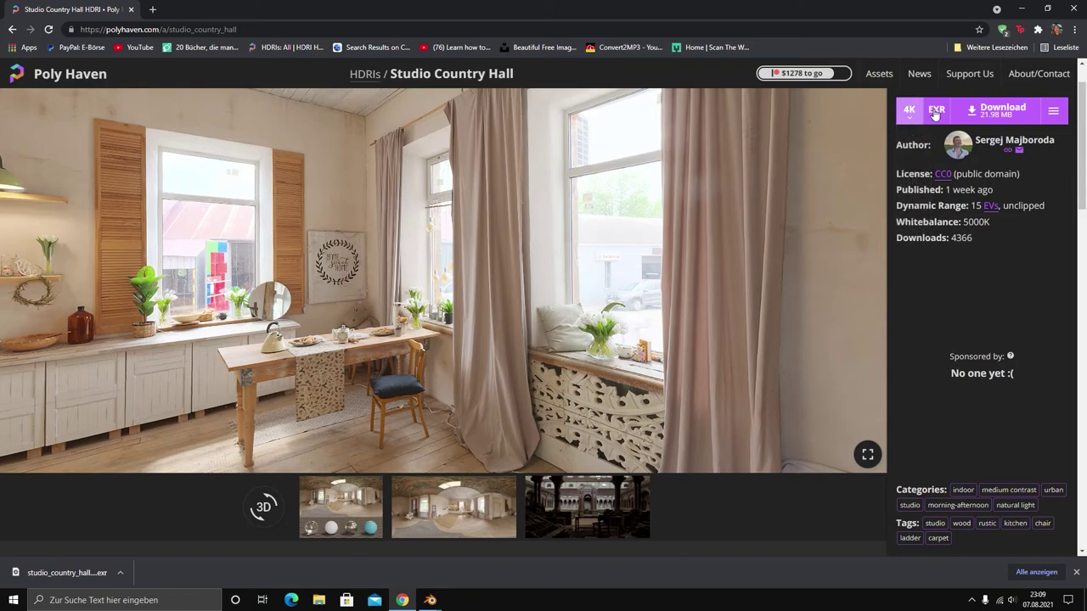
# Keep the EXR format and return to Blender's image browser
pyautogui.click(944, 116)
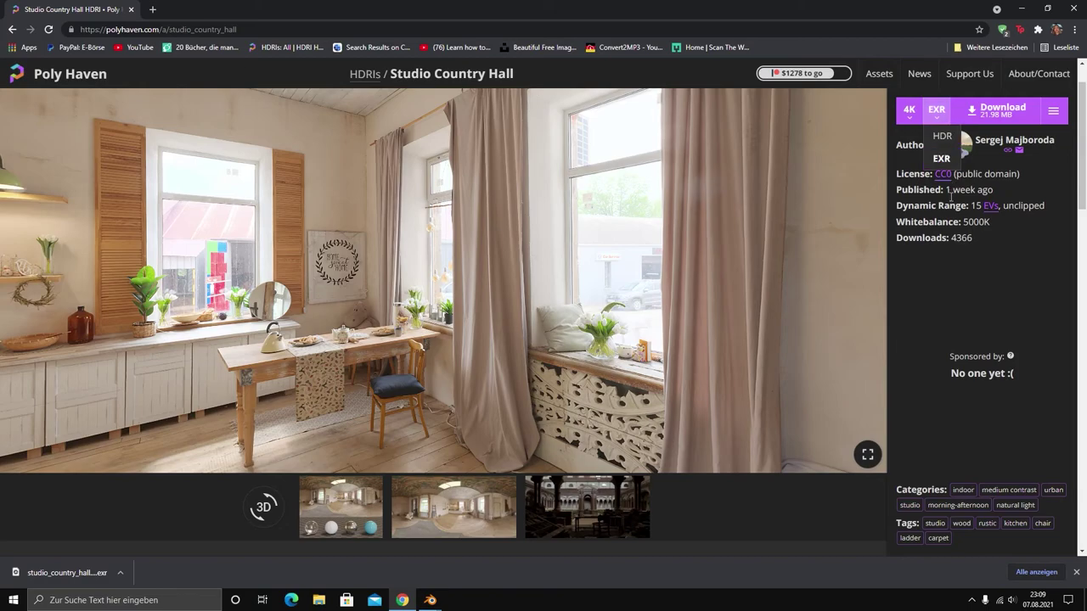
pyautogui.click(939, 111)
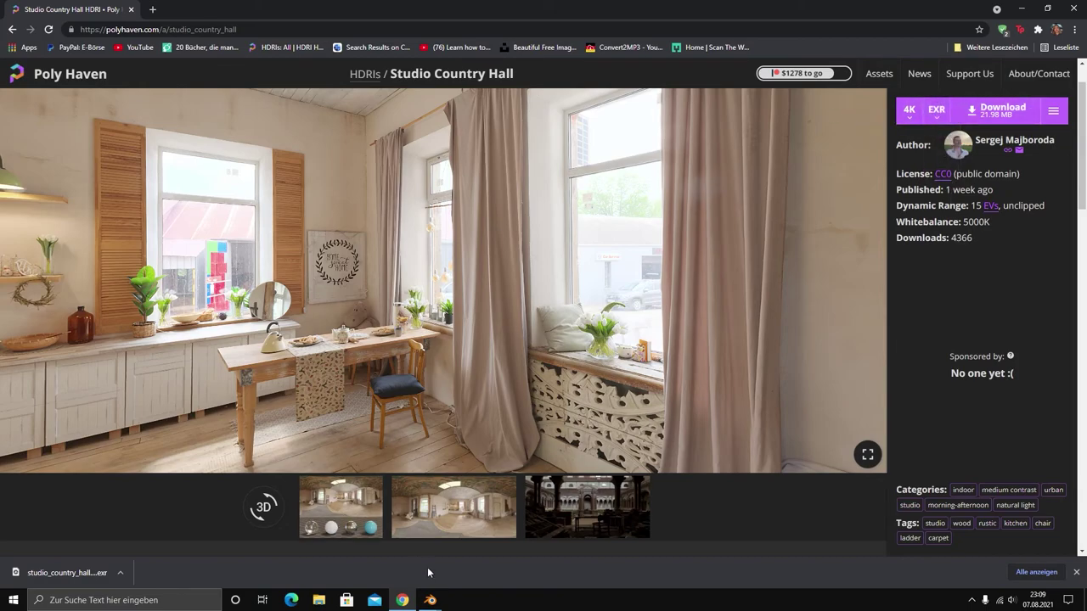
pyautogui.click(429, 600)
pyautogui.click(469, 571)
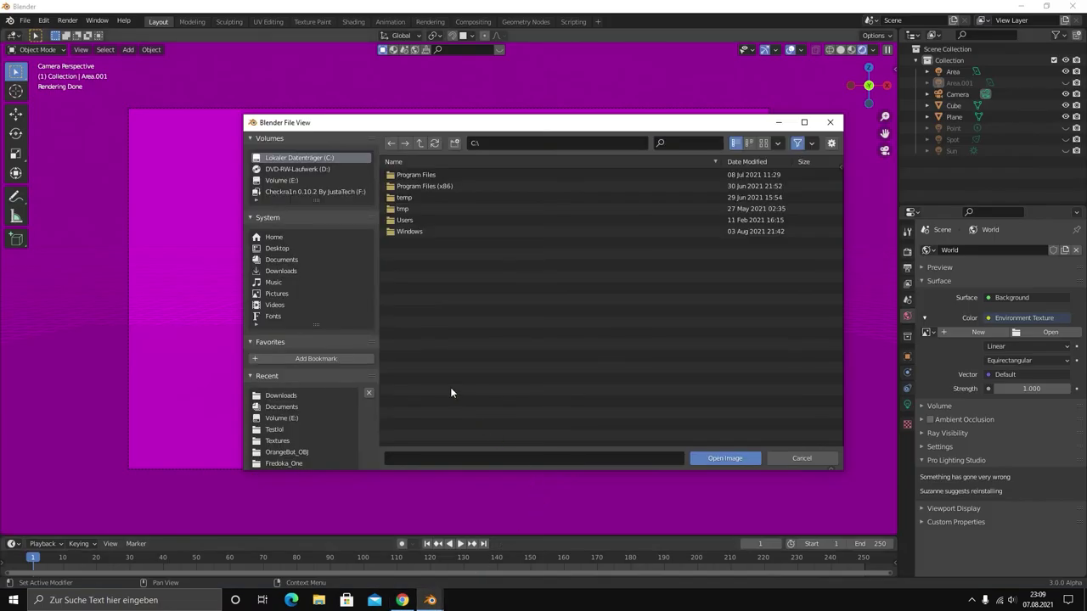
# Browse Documents and the E: drive to find studio_country_hall_4k.exr
pyautogui.click(275, 259)
pyautogui.click(283, 180)
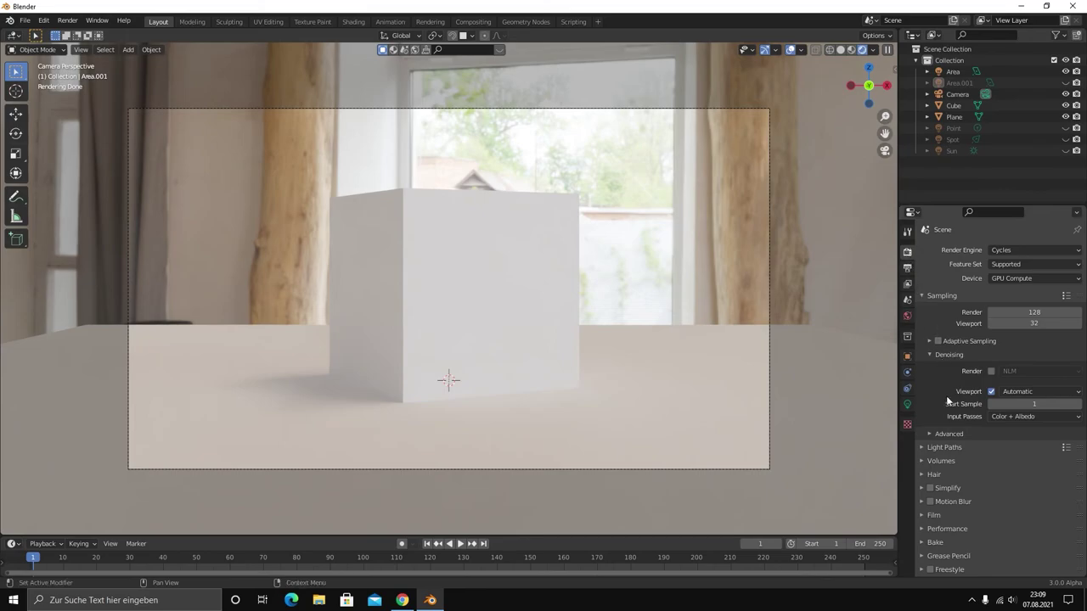
pyautogui.scroll(-1, 950, 430)
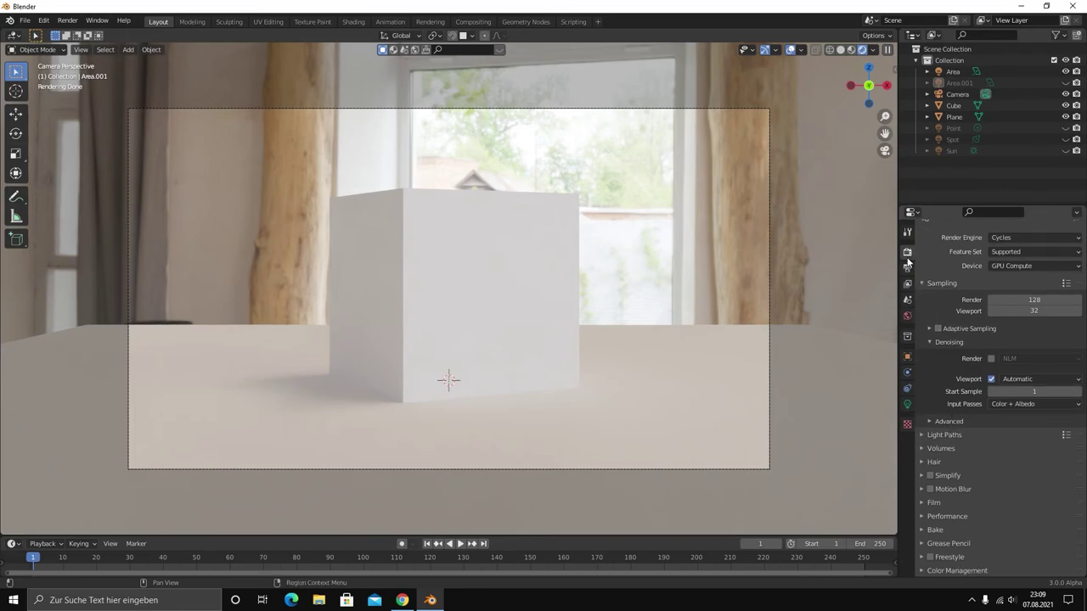
# Make the rendered film background transparent
pyautogui.click(924, 502)
pyautogui.scroll(-3, 925, 501)
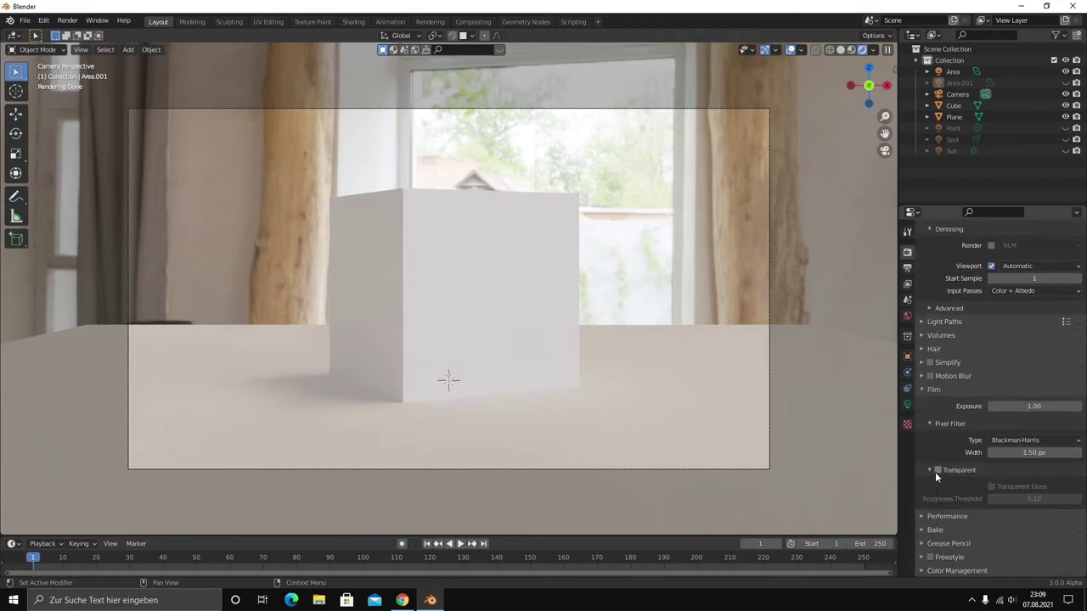
pyautogui.click(939, 472)
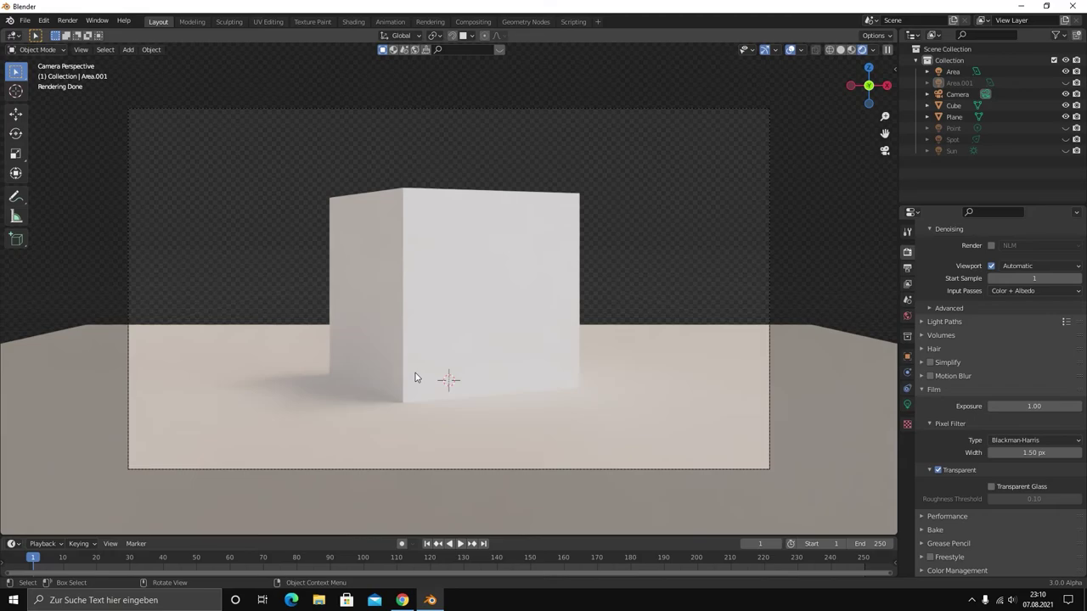
# Unlink the HDRI image and relink an empty Environment Texture to the World colour, leaving the Sun hidden
pyautogui.click(906, 316)
pyautogui.click(1076, 332)
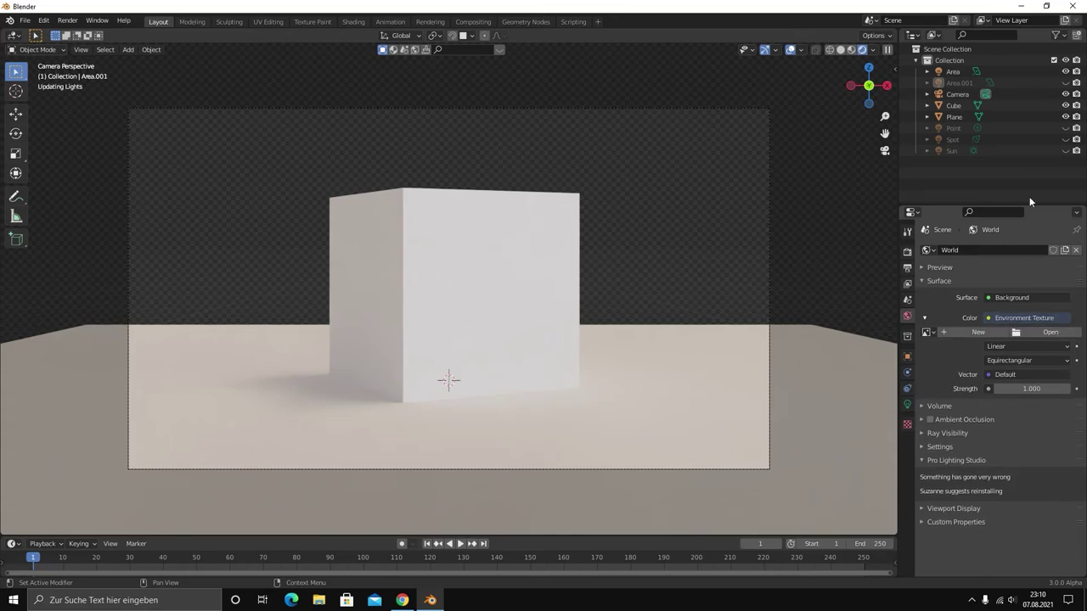
pyautogui.click(1066, 150)
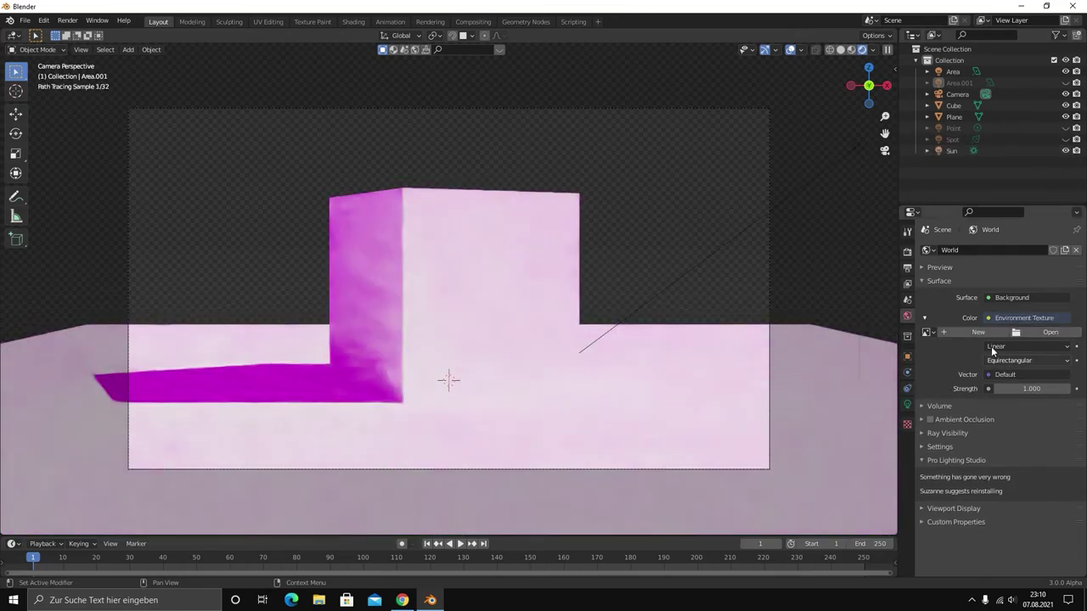
pyautogui.click(988, 318)
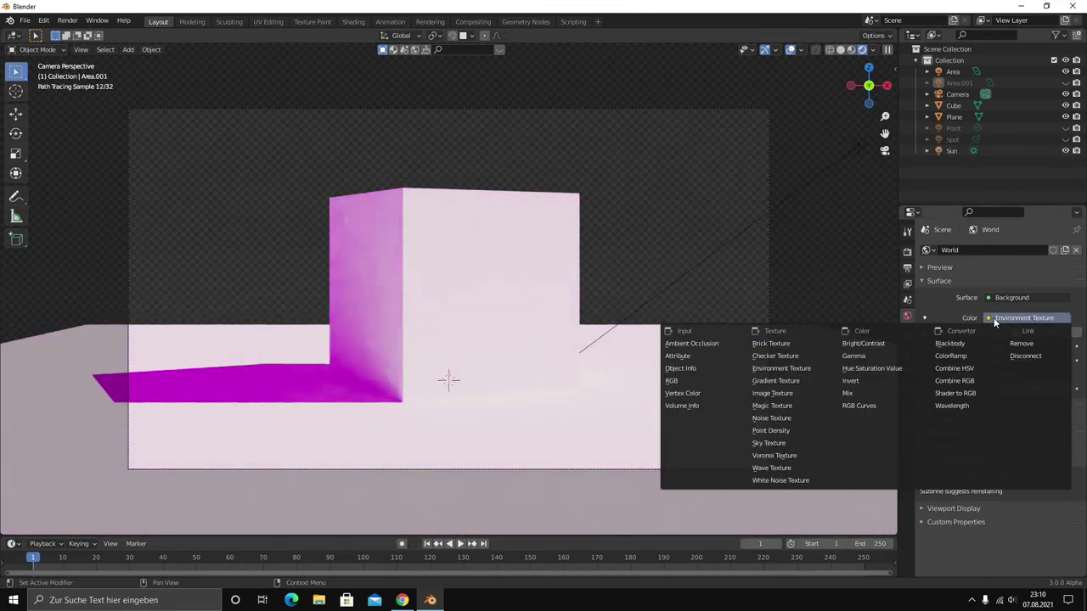
pyautogui.click(1015, 357)
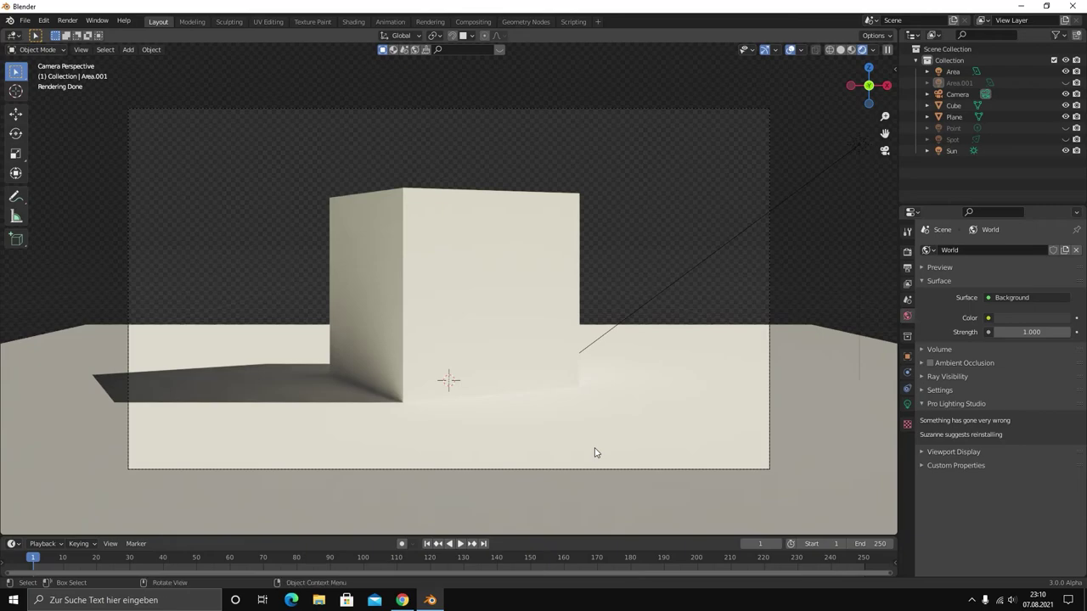
pyautogui.click(1065, 150)
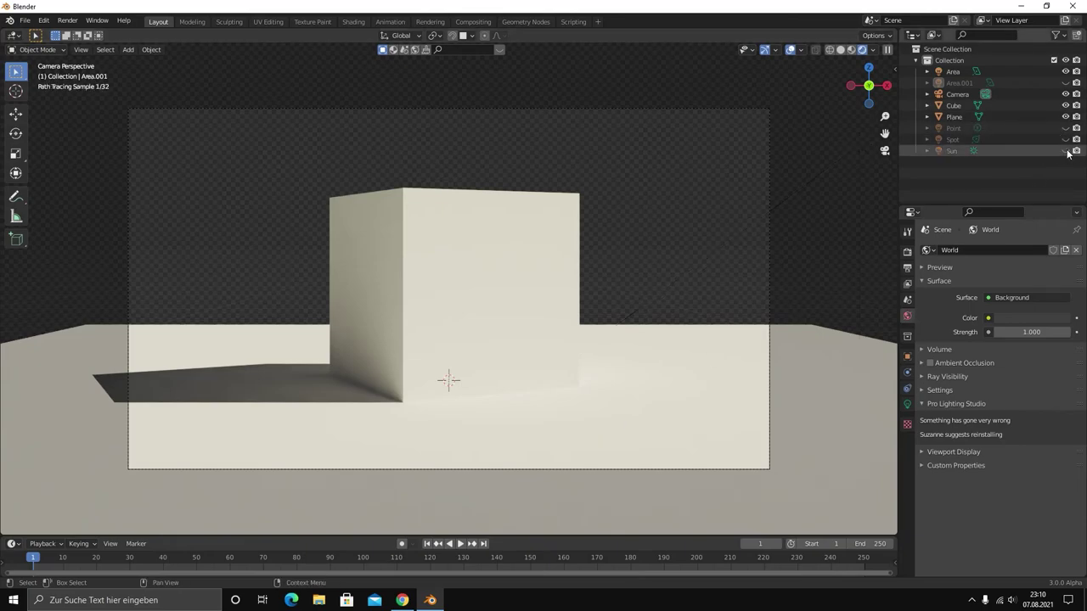
pyautogui.click(990, 318)
pyautogui.click(768, 369)
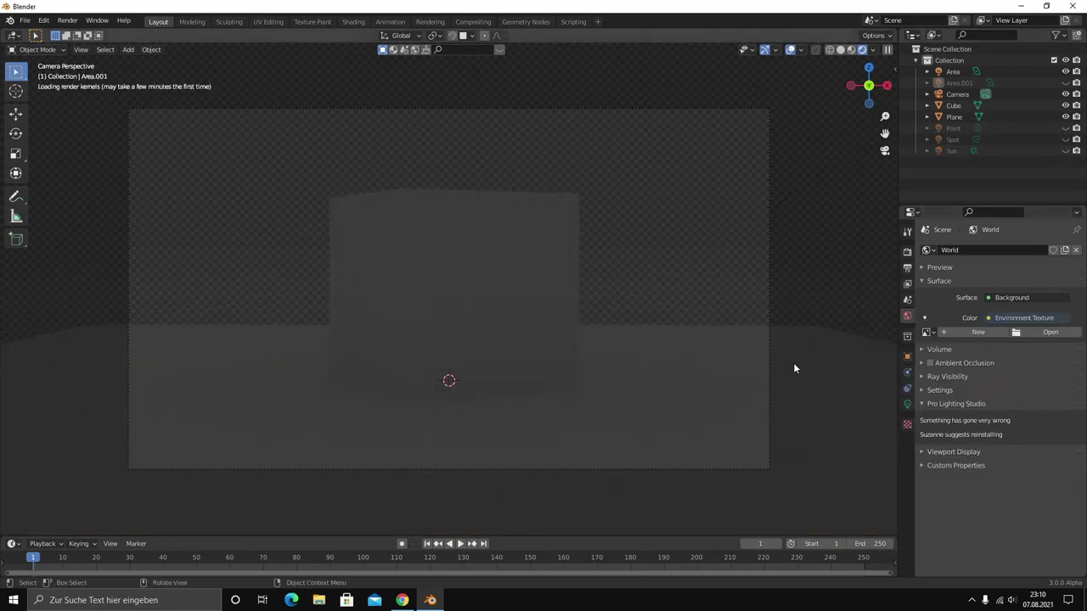
# Load cayley_interior_4k.exr from drive E: as the World's environment texture
pyautogui.click(1050, 332)
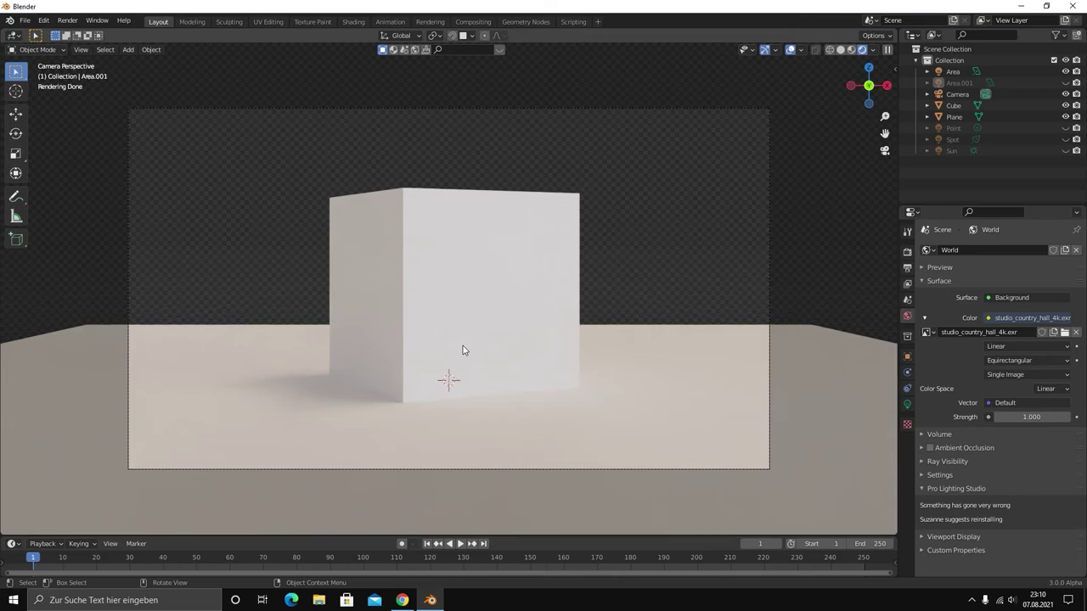
pyautogui.click(1063, 333)
pyautogui.scroll(-5, 648, 358)
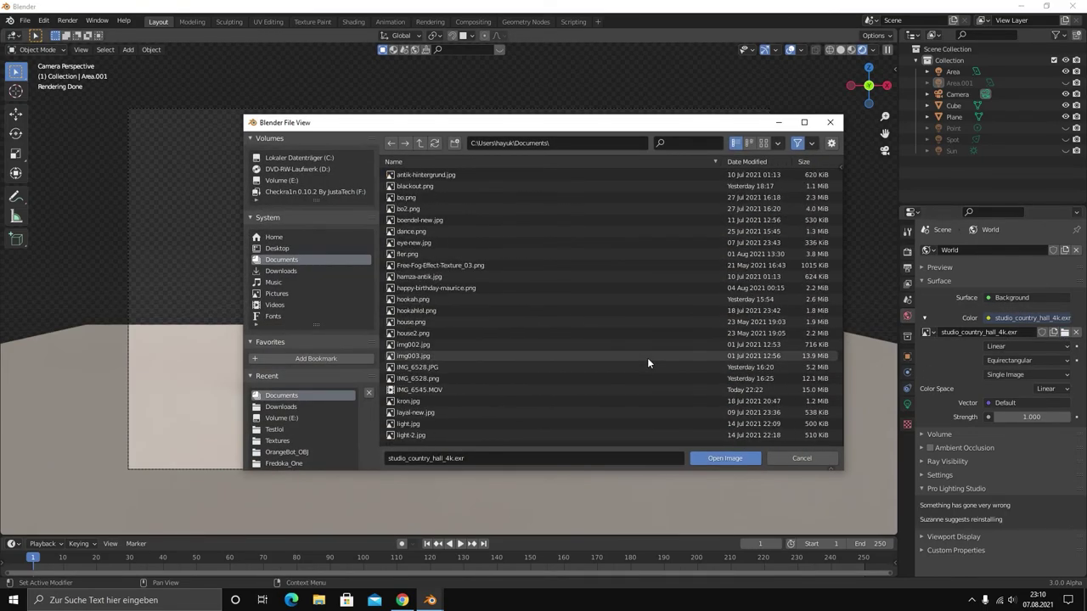
pyautogui.scroll(-3, 646, 363)
pyautogui.scroll(-2, 646, 363)
pyautogui.click(281, 180)
pyautogui.scroll(8, 647, 357)
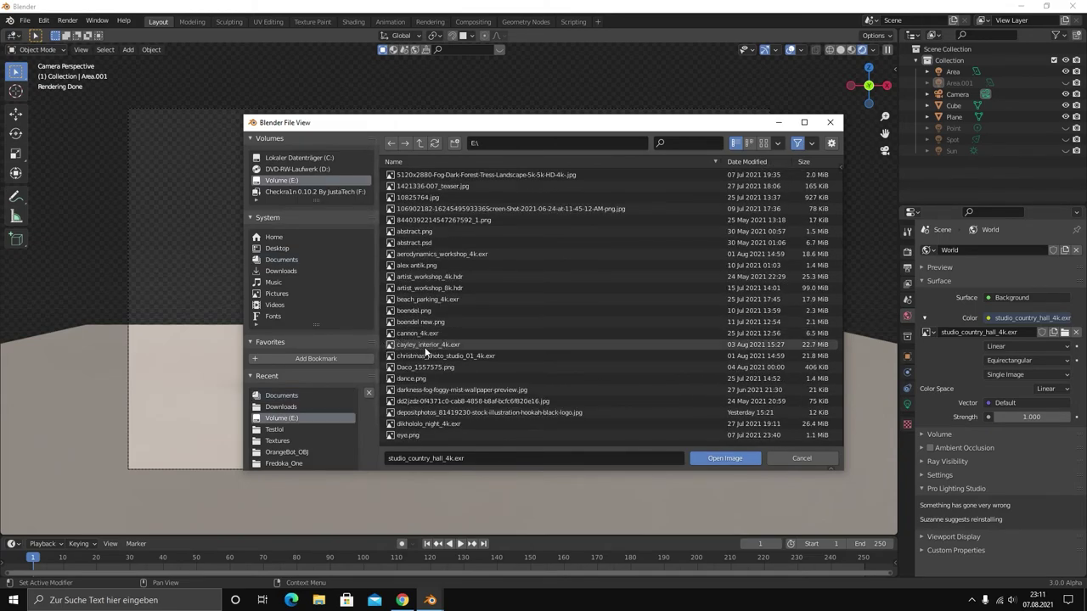
pyautogui.doubleClick(445, 347)
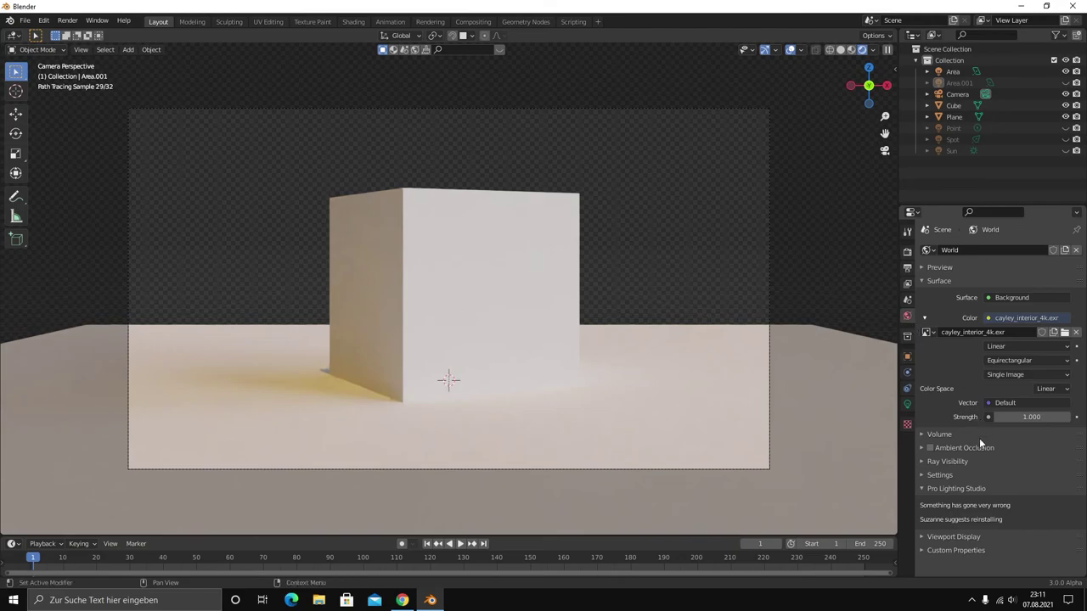
pyautogui.click(907, 252)
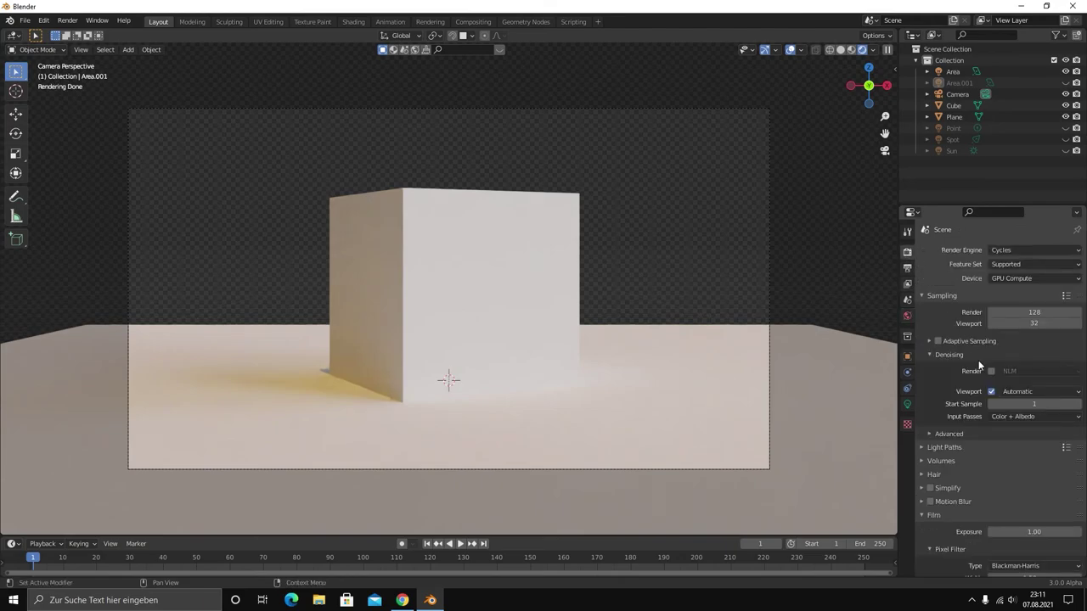
# Turn off Film Transparent so the HDRI background renders, and switch the viewport to Solid shading
pyautogui.scroll(-4, 952, 481)
pyautogui.click(937, 483)
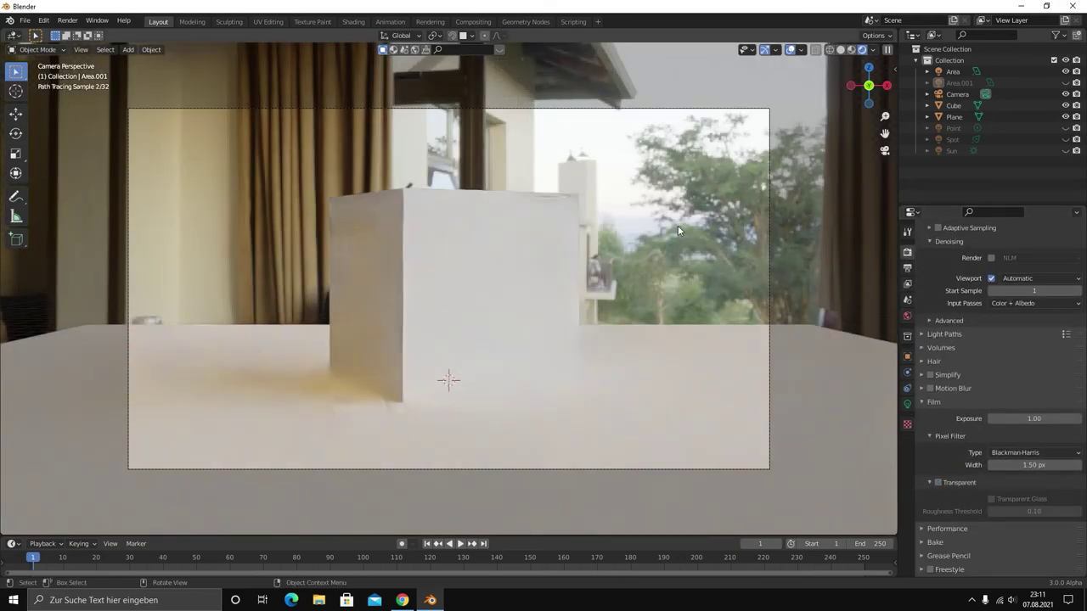
pyautogui.click(840, 50)
# Add a Plain Axes empty, raise it along Z to the cube's centre, and scale it up
pyautogui.hotkey('shift', 'a')
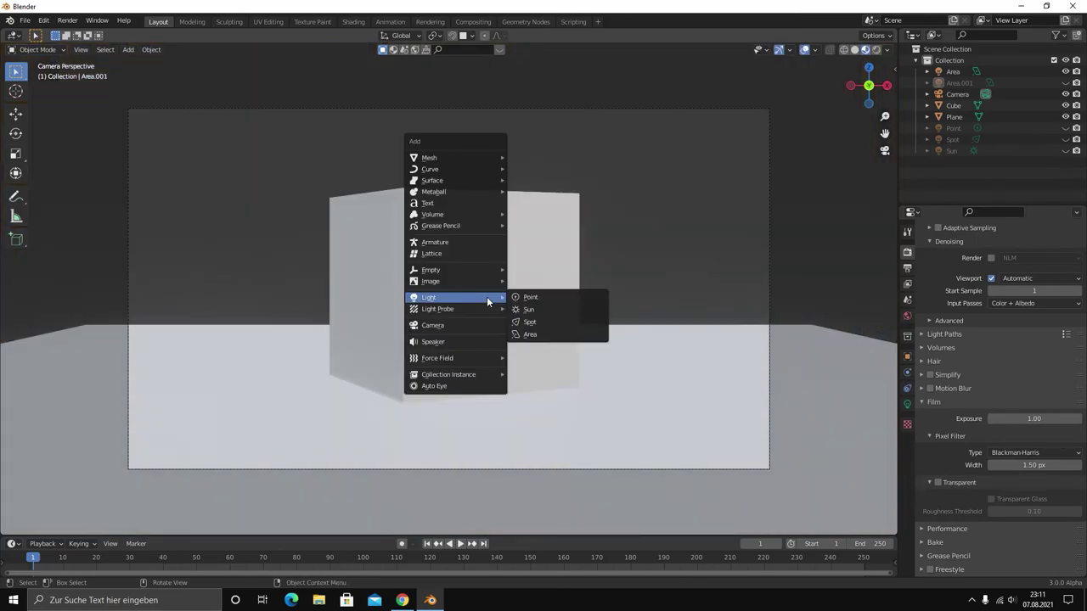
pyautogui.click(519, 270)
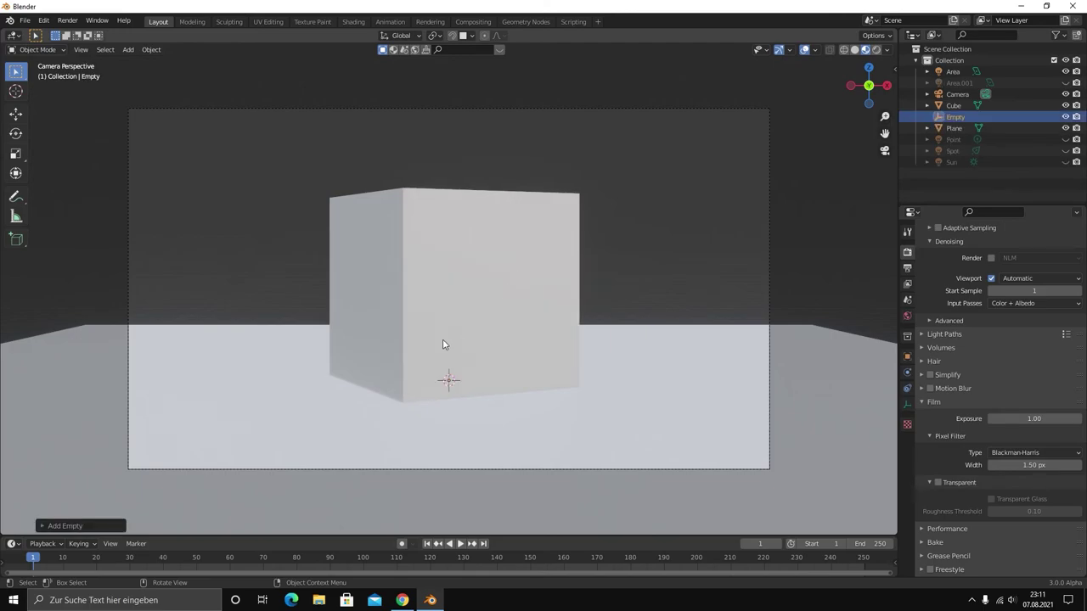
pyautogui.press('g')
pyautogui.press('z')
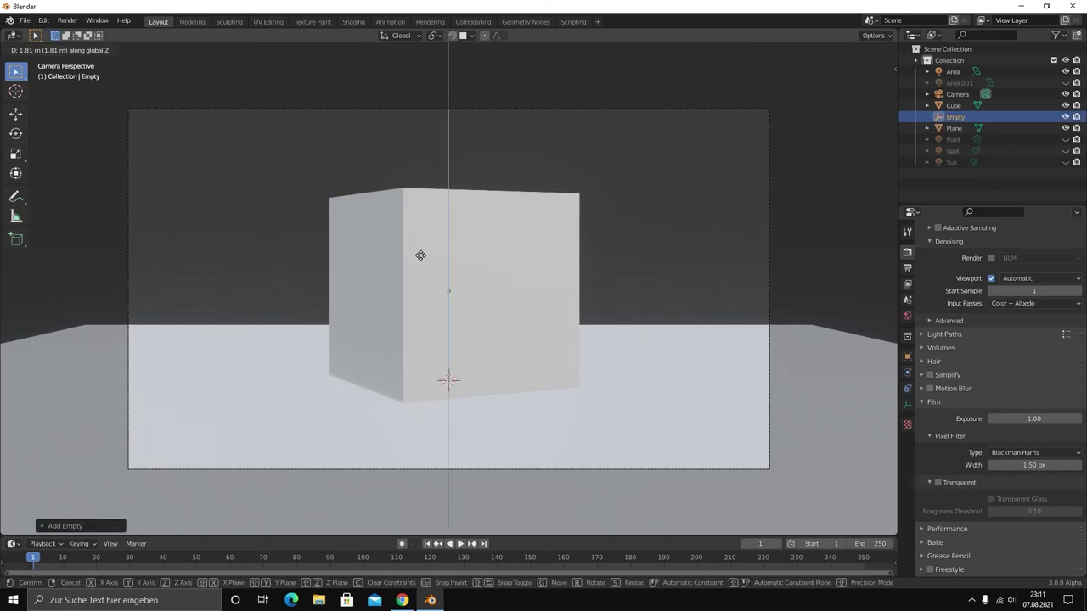
pyautogui.click(417, 259)
pyautogui.press('s')
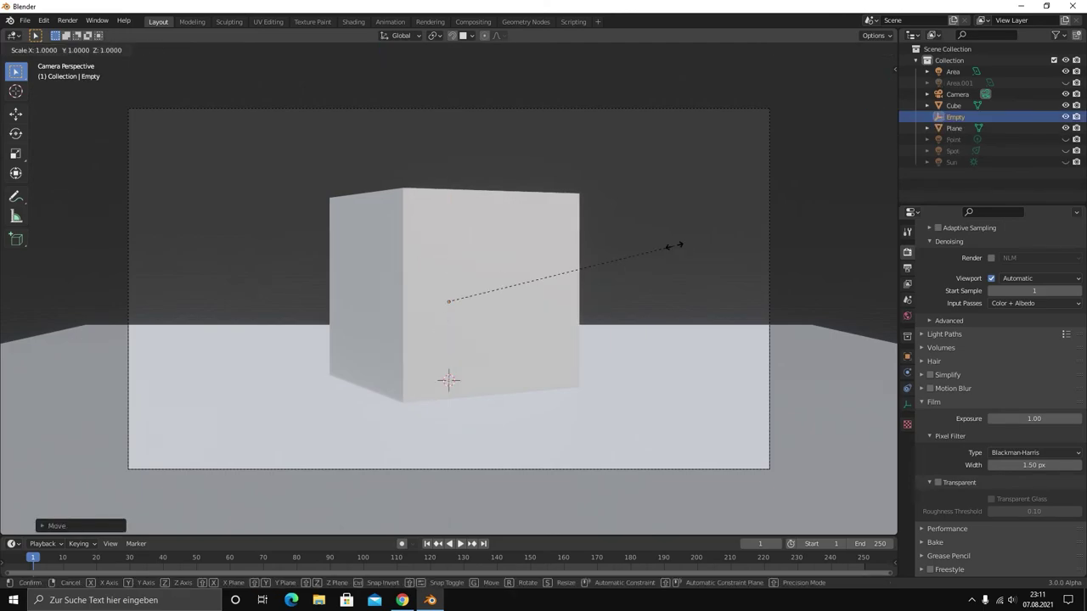
pyautogui.click(225, 167)
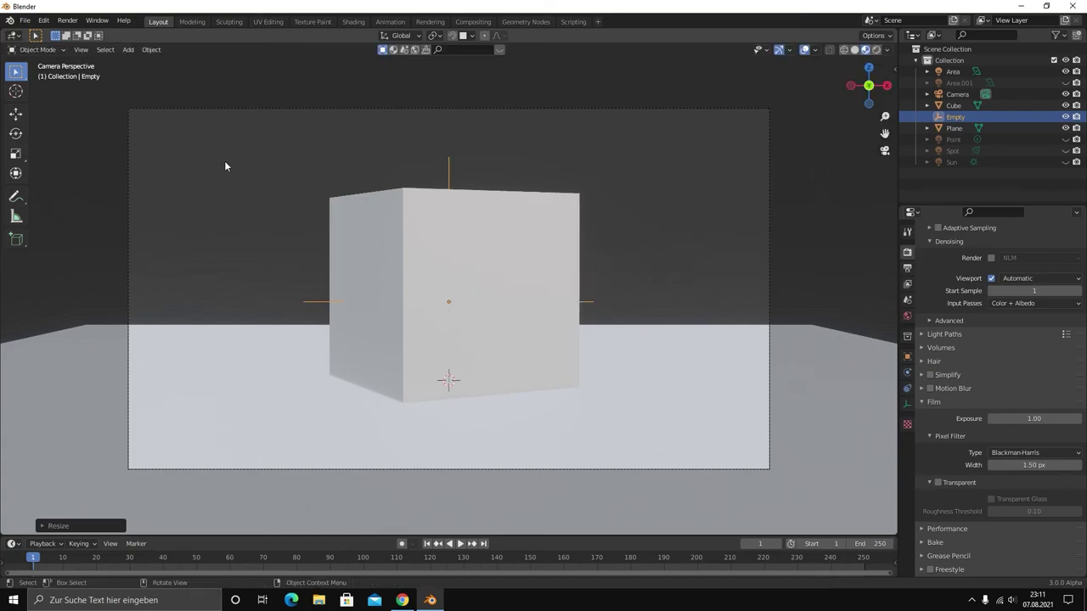
pyautogui.click(957, 94)
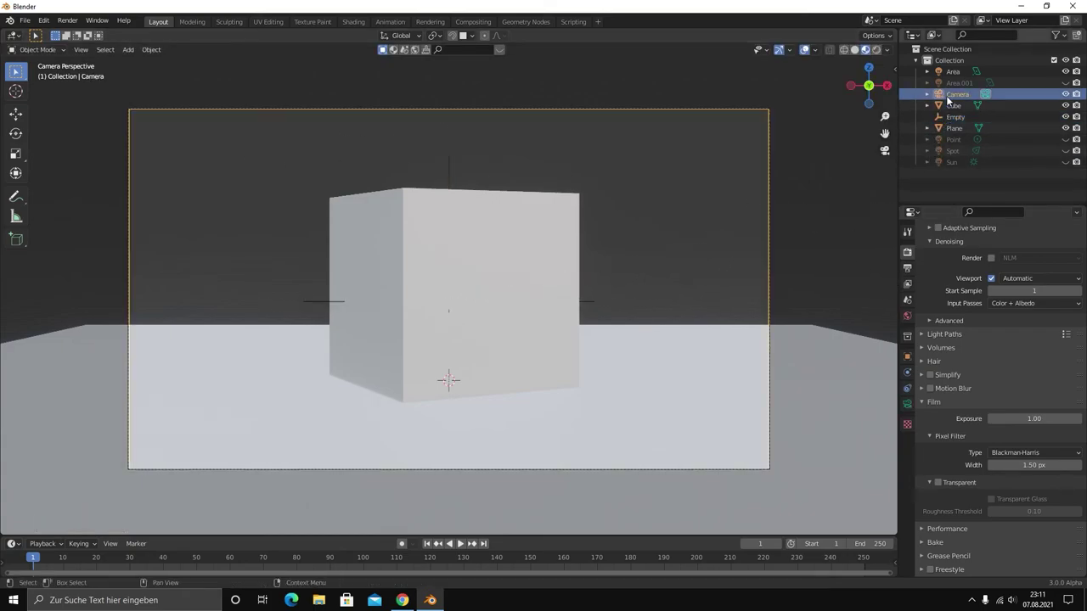
# Enable the camera's Depth of Field with the Empty as its focus object
pyautogui.click(907, 404)
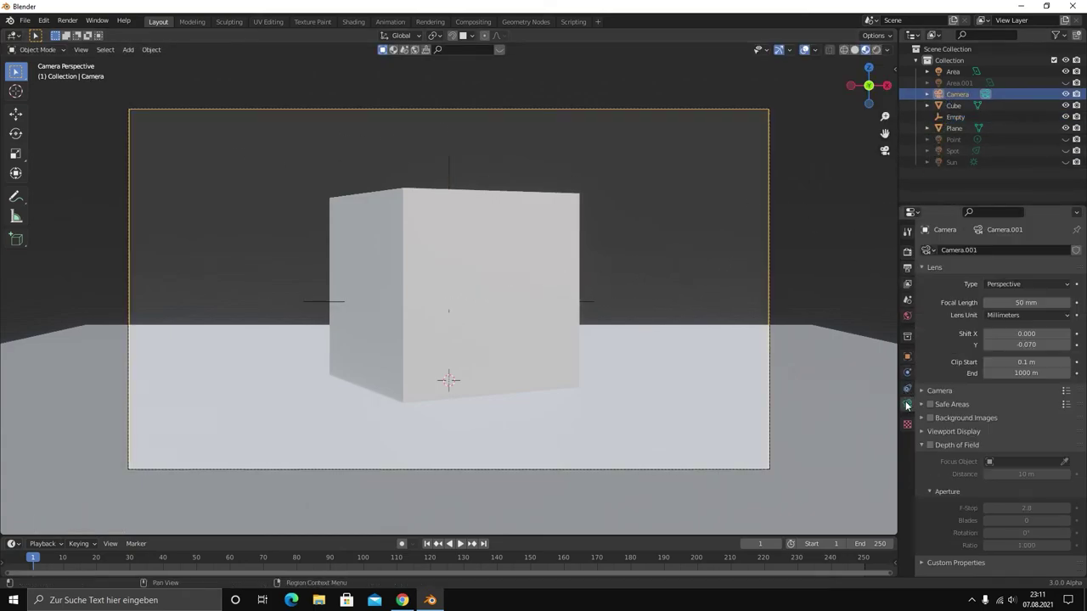
pyautogui.click(930, 445)
pyautogui.click(1064, 461)
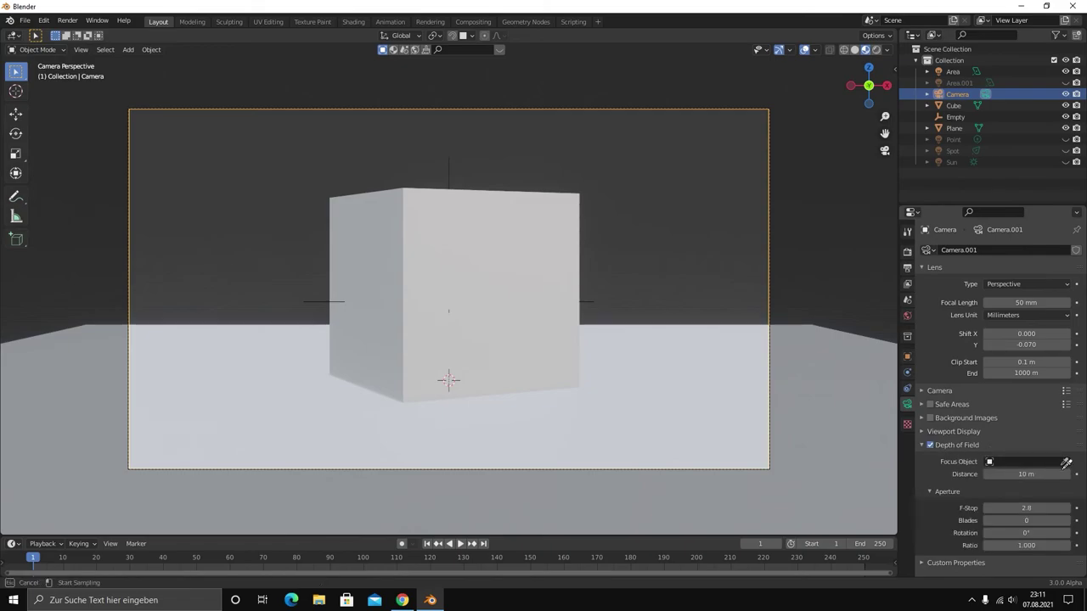
pyautogui.click(451, 181)
# In Rendered view, try F-Stop values 0.3 and 0.2, finally entering .34, to judge the background blur
pyautogui.click(877, 49)
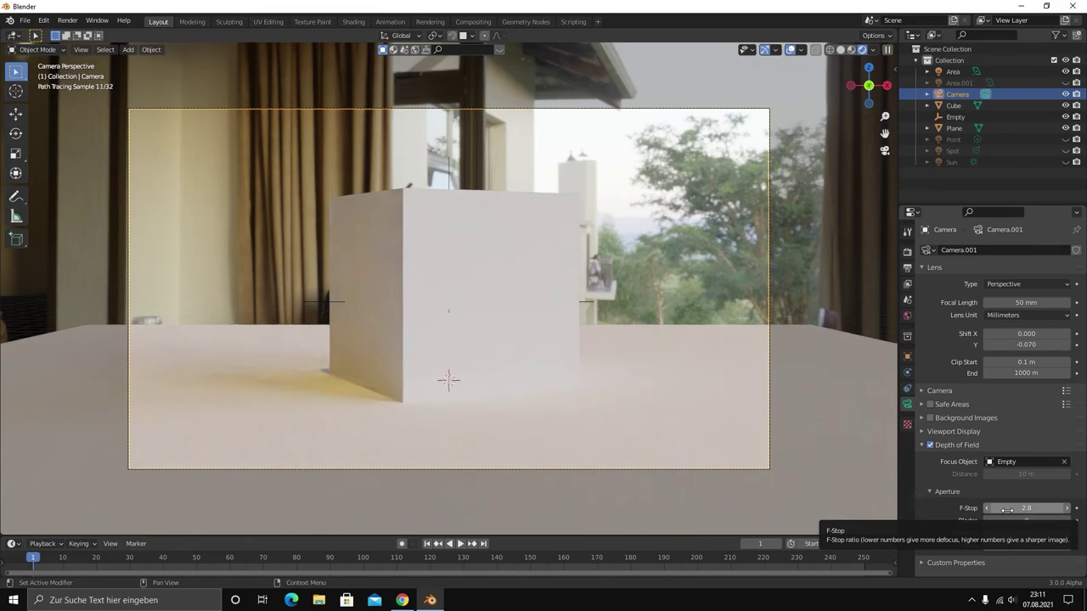
pyautogui.click(1007, 510)
pyautogui.write('0.3')
pyautogui.press('Return')
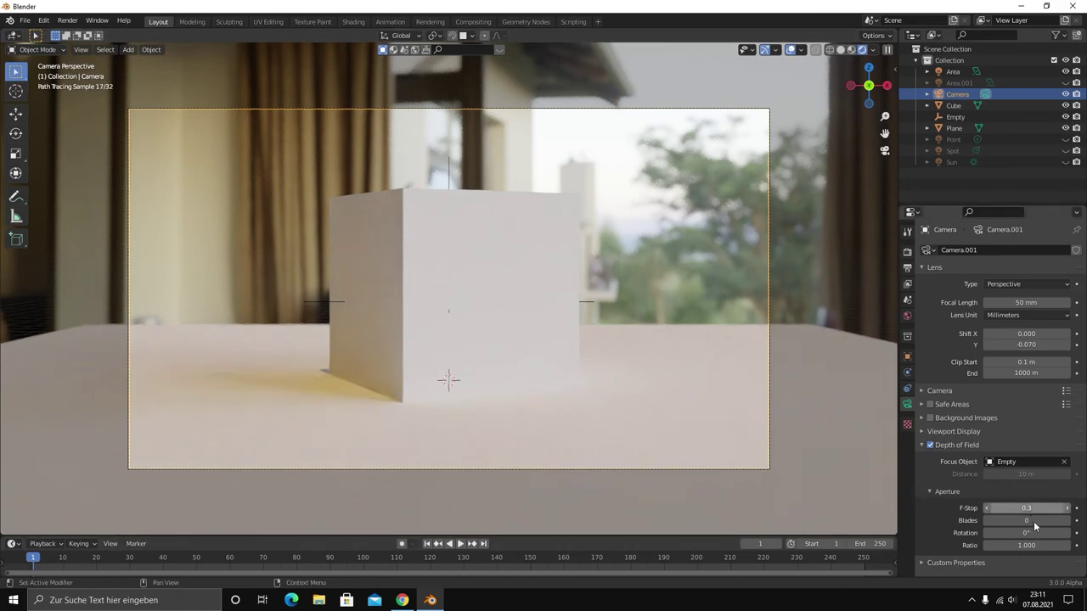
pyautogui.click(1024, 509)
pyautogui.write('2')
pyautogui.press('Return')
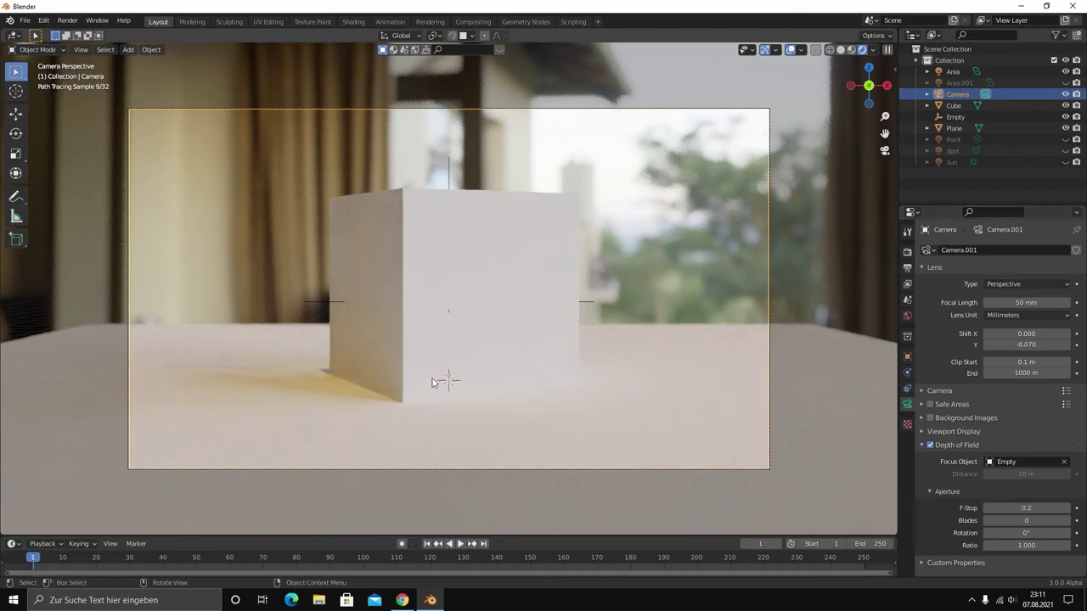
pyautogui.click(179, 198)
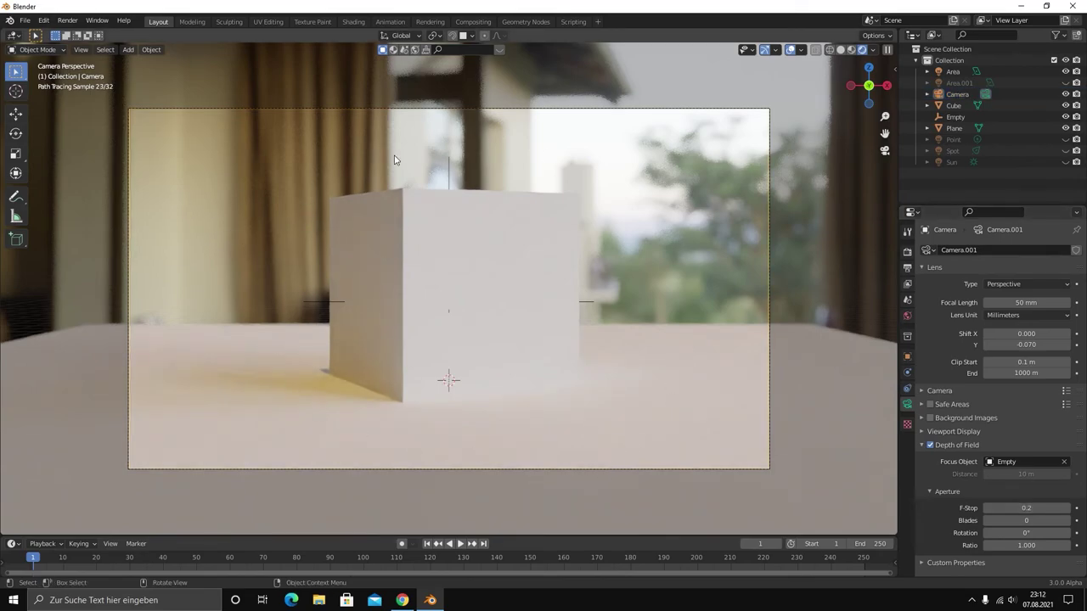
pyautogui.click(1027, 508)
pyautogui.write('.34')
pyautogui.press('Return')
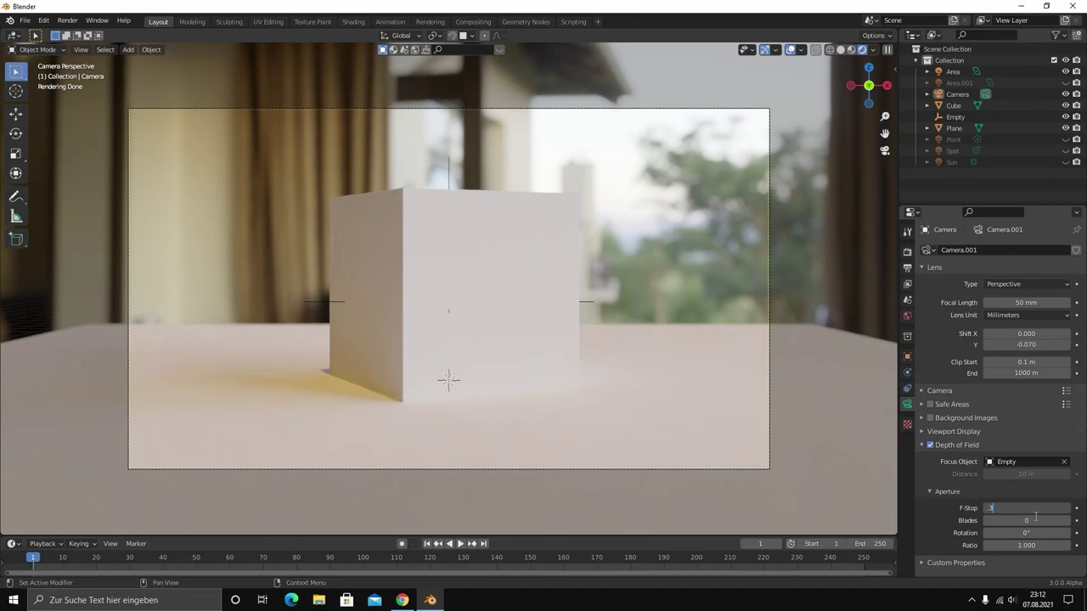
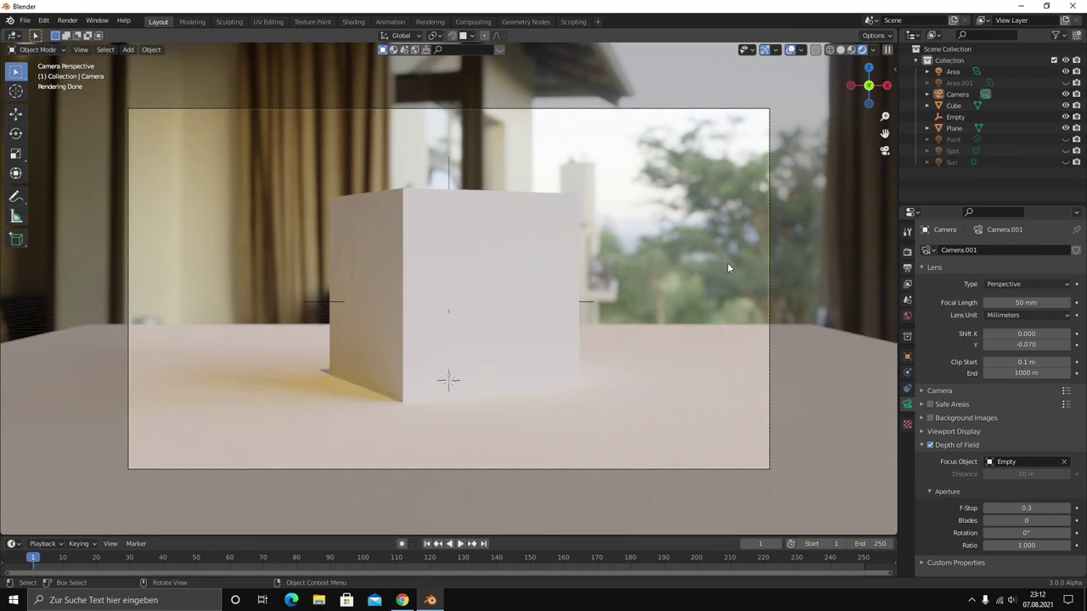
# Give the cube a new material with Roughness set to 0.2
pyautogui.click(503, 264)
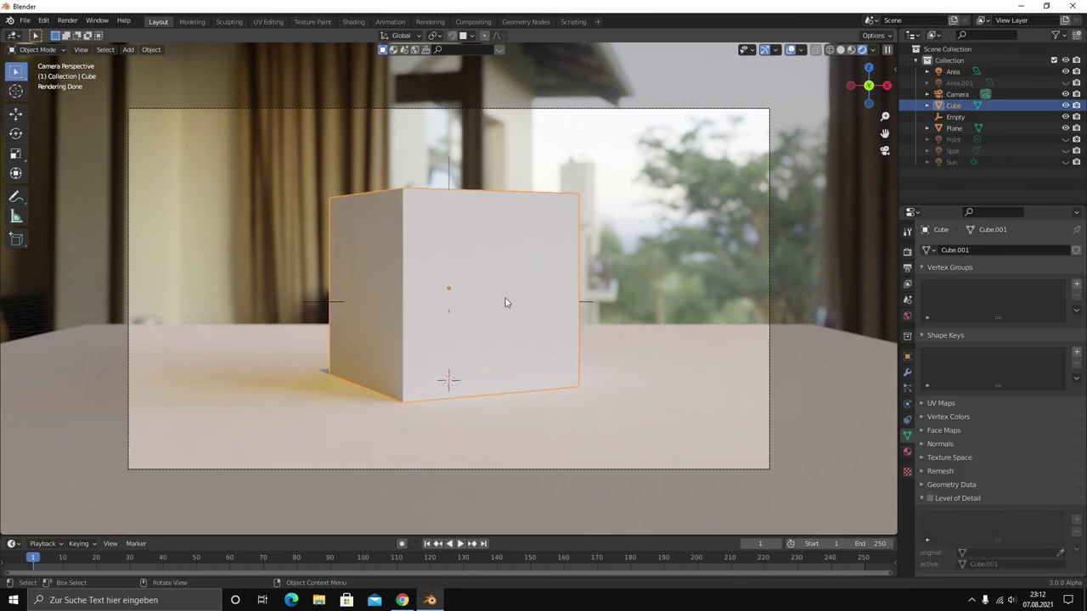
pyautogui.click(907, 452)
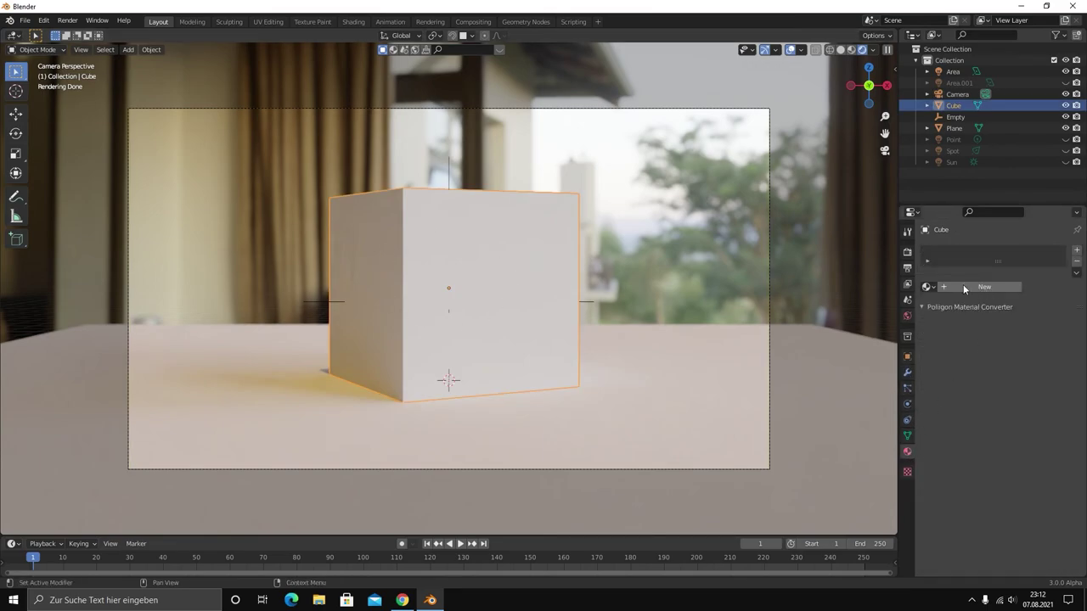
pyautogui.click(962, 287)
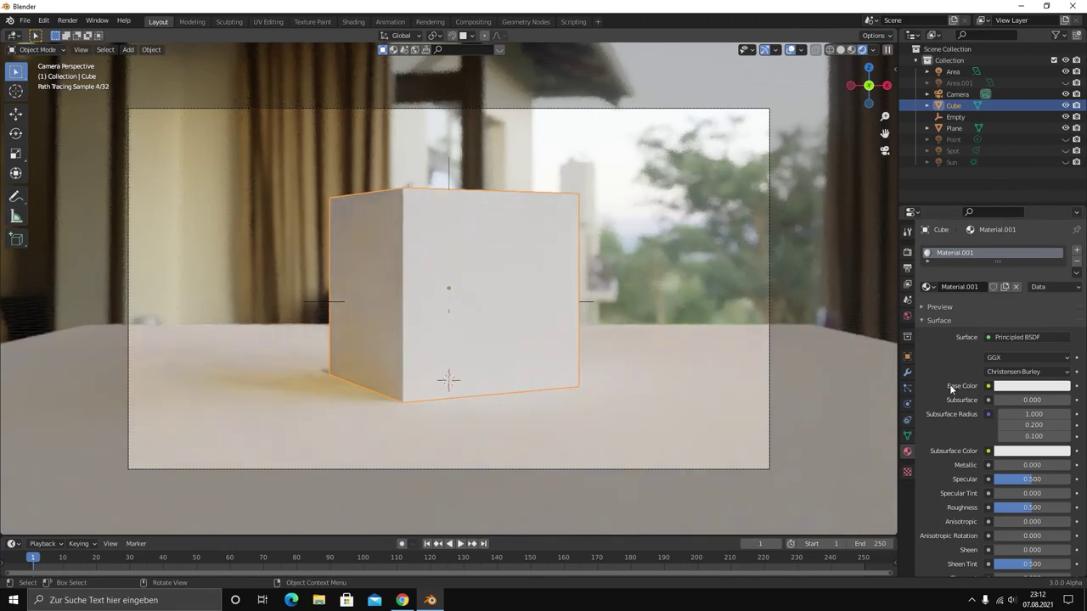
pyautogui.click(1019, 508)
pyautogui.press('BackSpace')
pyautogui.write('0.2')
pyautogui.press('Return')
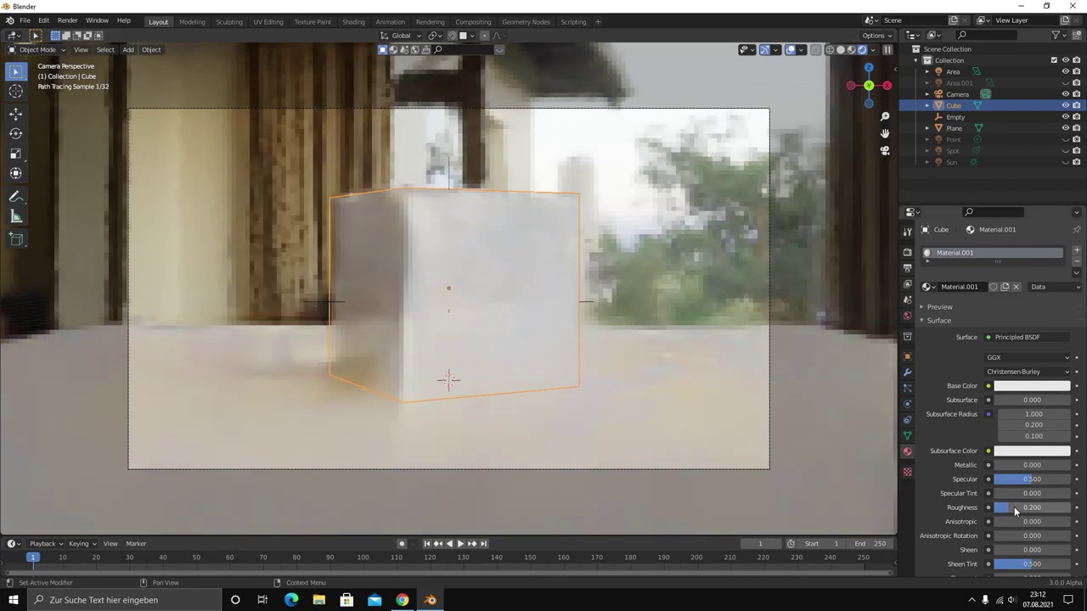
# Drag the cube material's roughness down to 0 and check the glossy result
pyautogui.hotkey('alt', 'a')
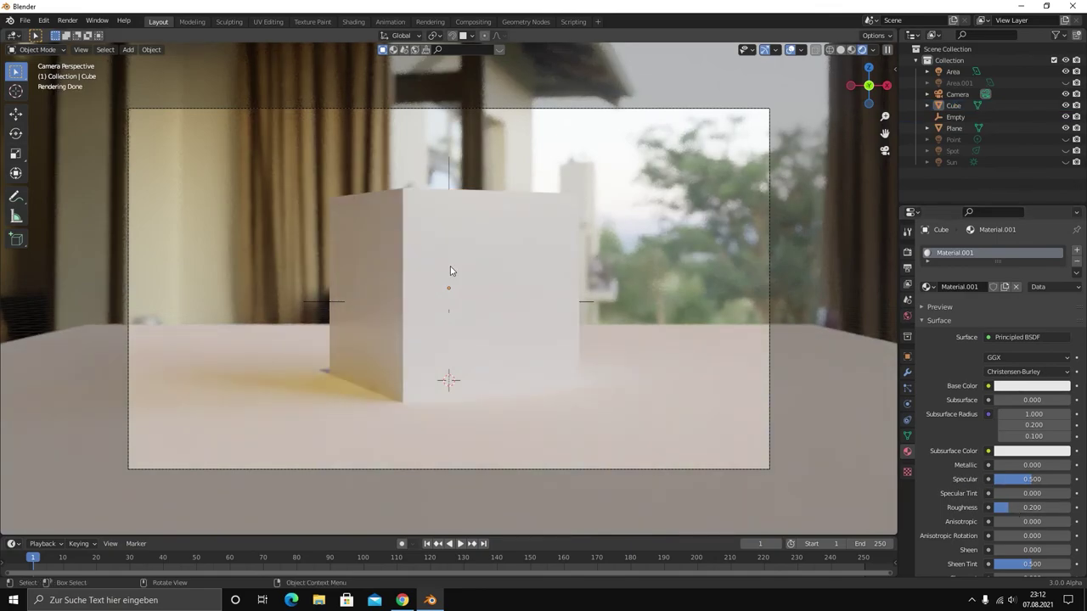
pyautogui.click(451, 270)
pyautogui.moveTo(1019, 507); pyautogui.dragTo(997, 507)
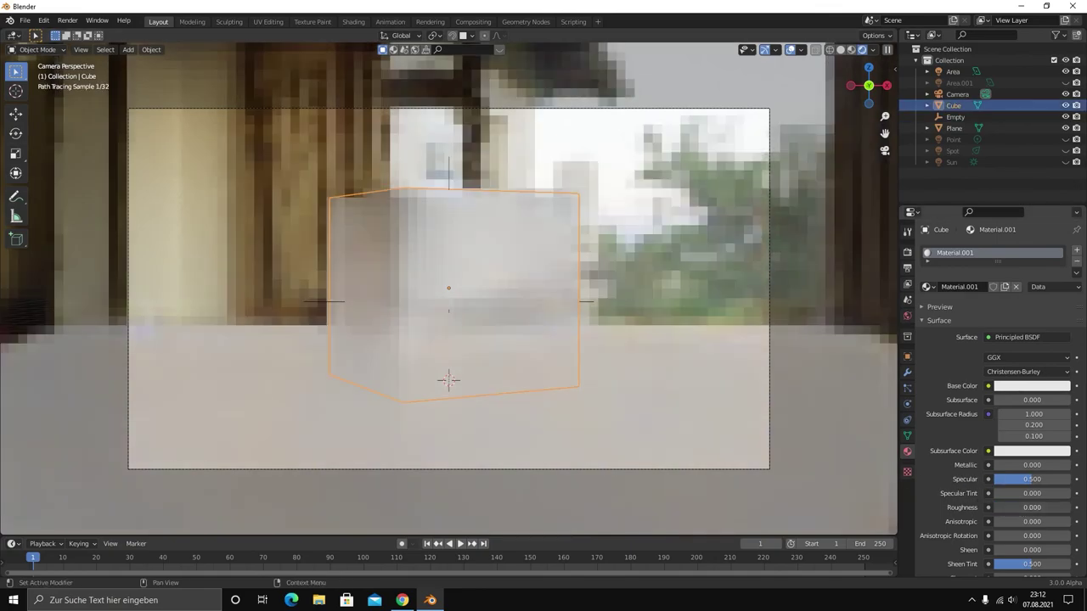
pyautogui.hotkey('alt', 'a')
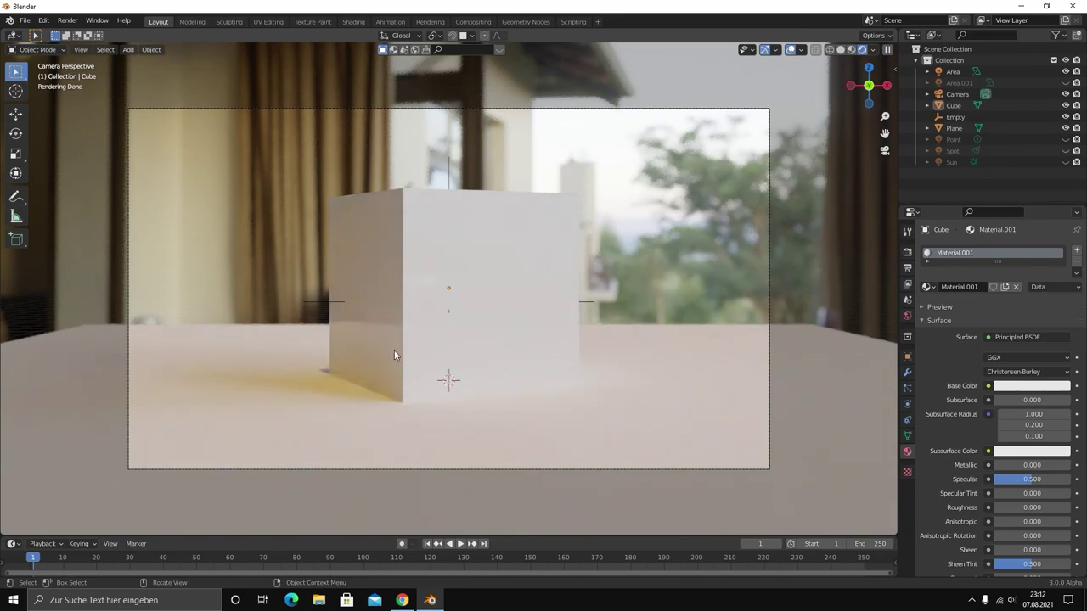
pyautogui.click(709, 407)
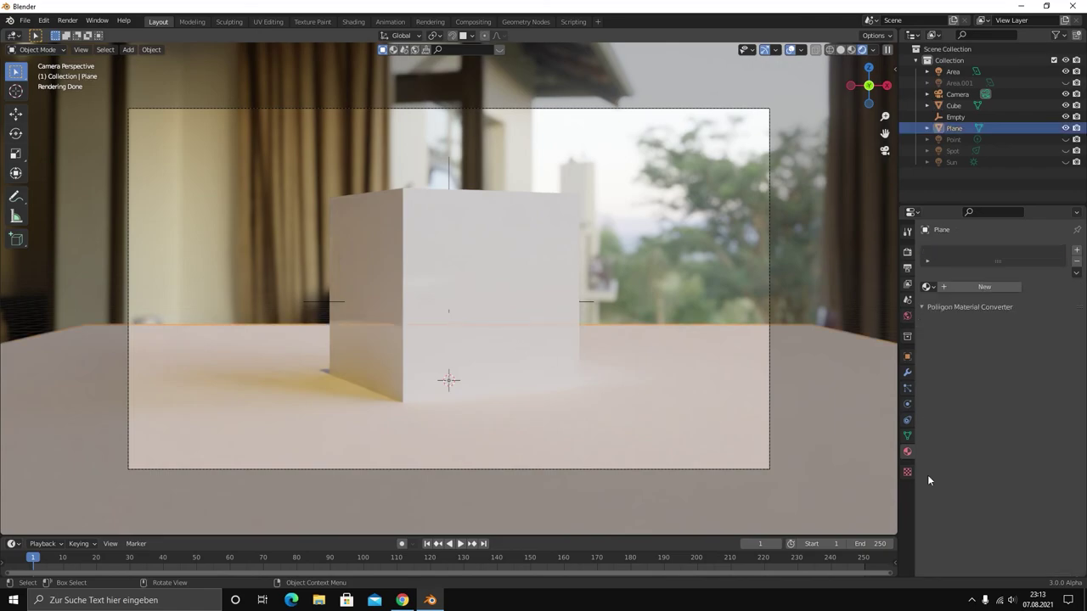
# Switch the floor plane's material from Material to the cube's glossy Material.001
pyautogui.click(929, 287)
pyautogui.click(940, 306)
pyautogui.click(928, 288)
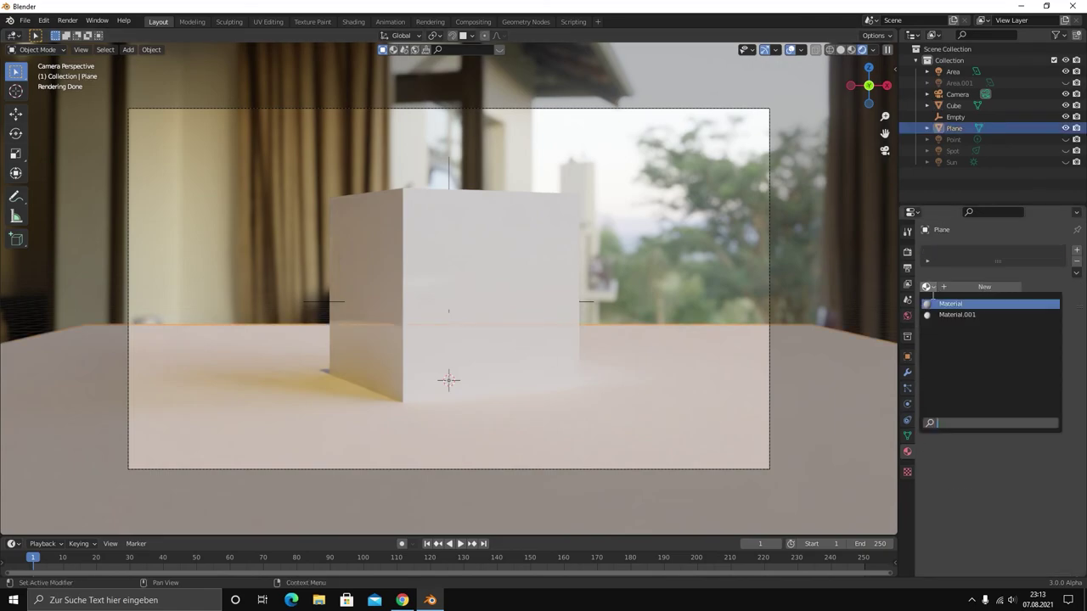
pyautogui.click(942, 304)
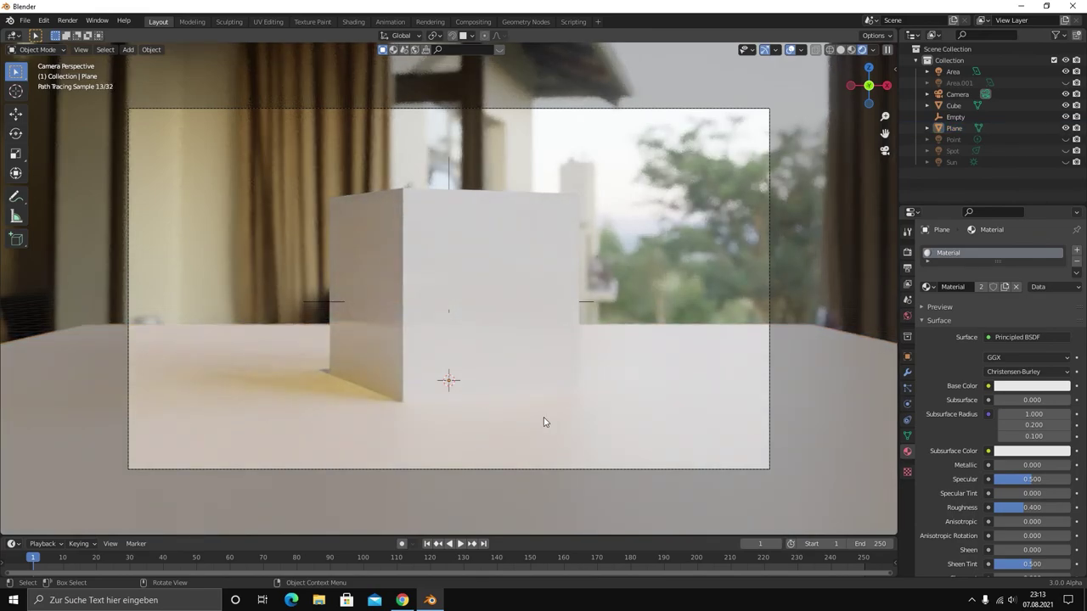
pyautogui.click(808, 400)
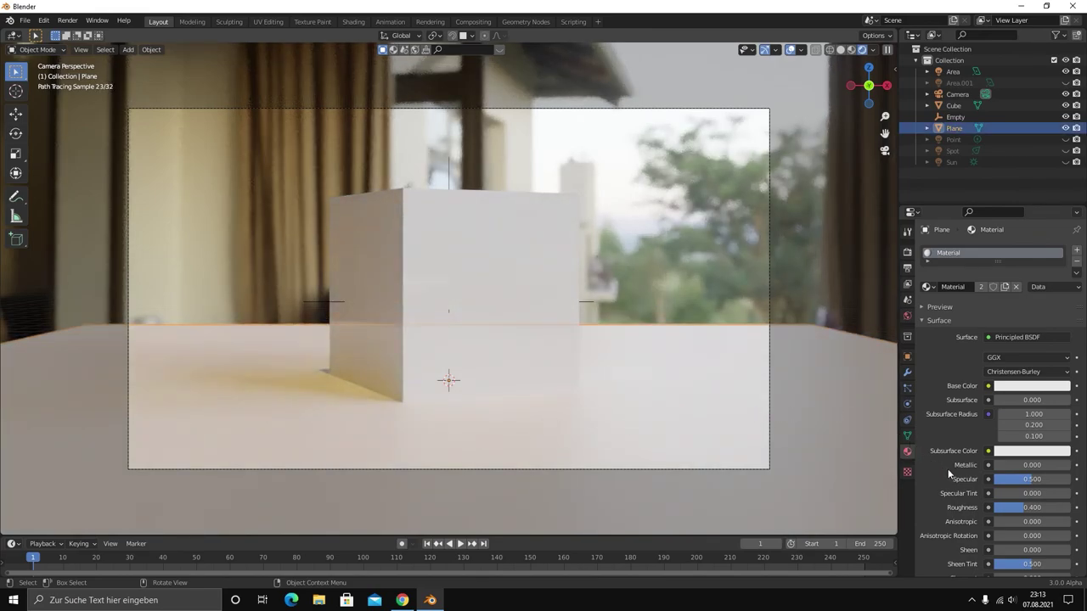
pyautogui.click(930, 286)
pyautogui.click(959, 312)
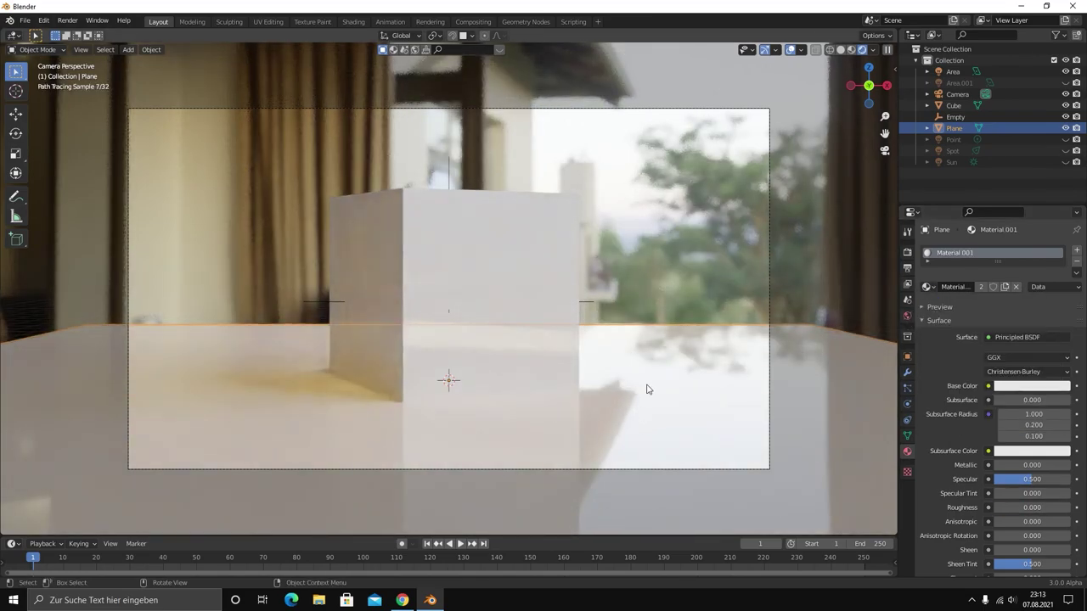
pyautogui.click(238, 238)
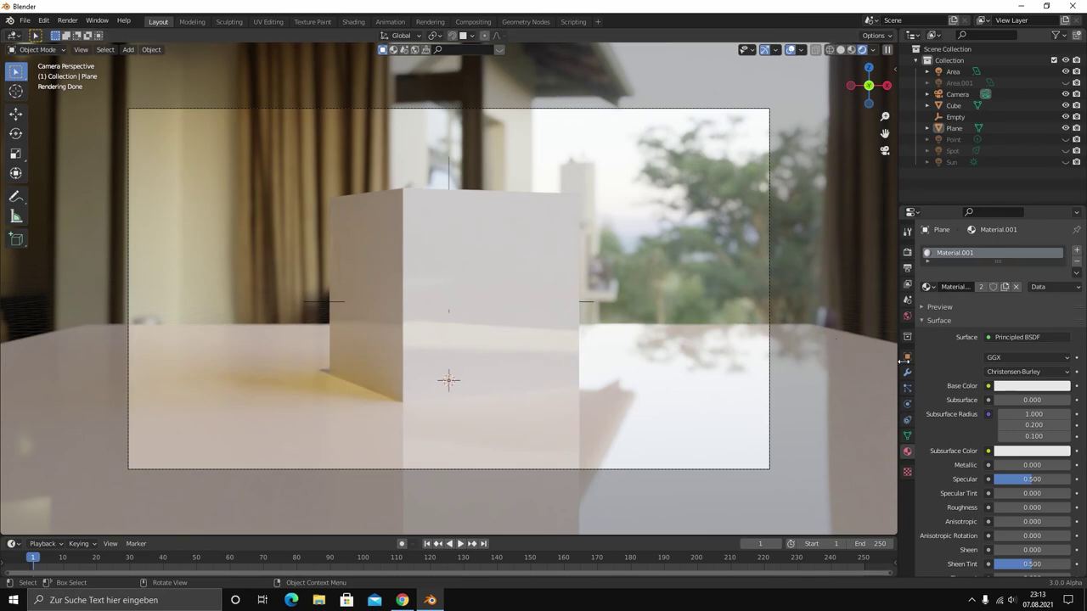
# Remove the cayley_interior_4k.exr texture from the world colour and unhide the Sun lamp
pyautogui.click(907, 316)
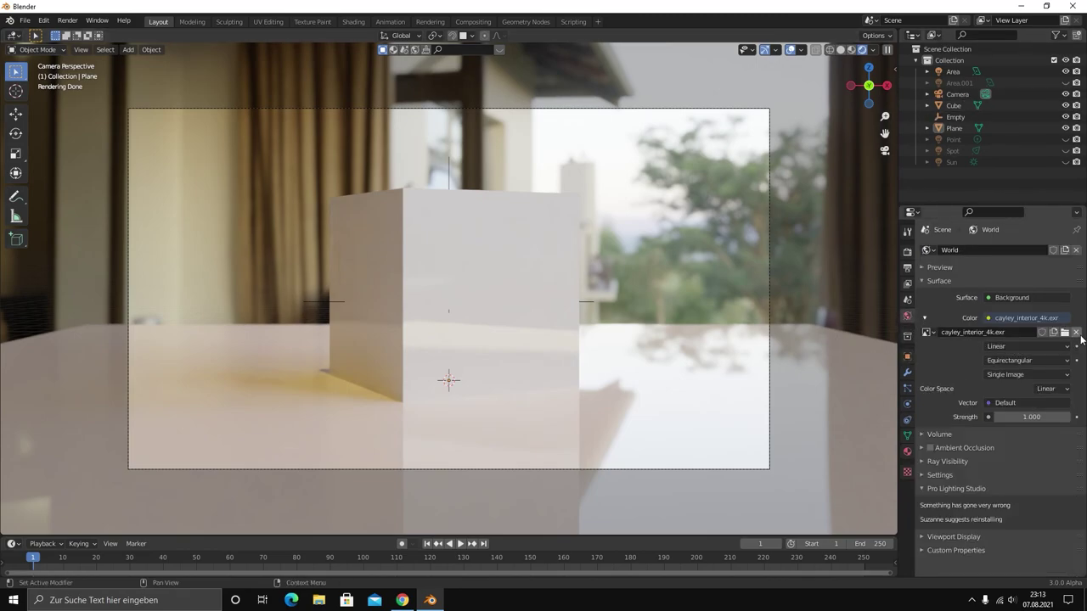
pyautogui.click(1075, 332)
pyautogui.click(987, 323)
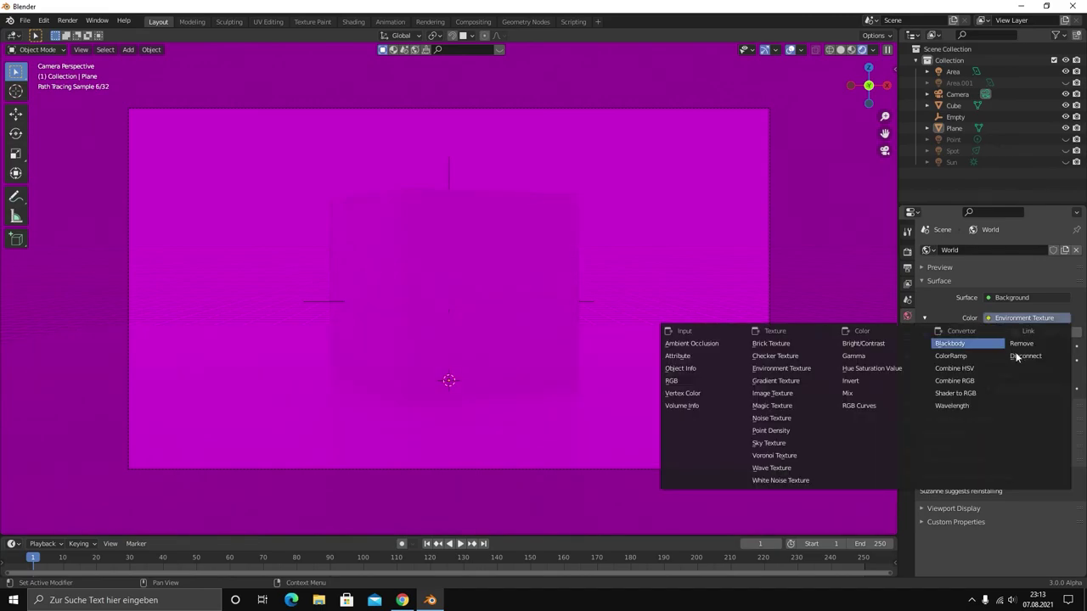
pyautogui.click(1014, 352)
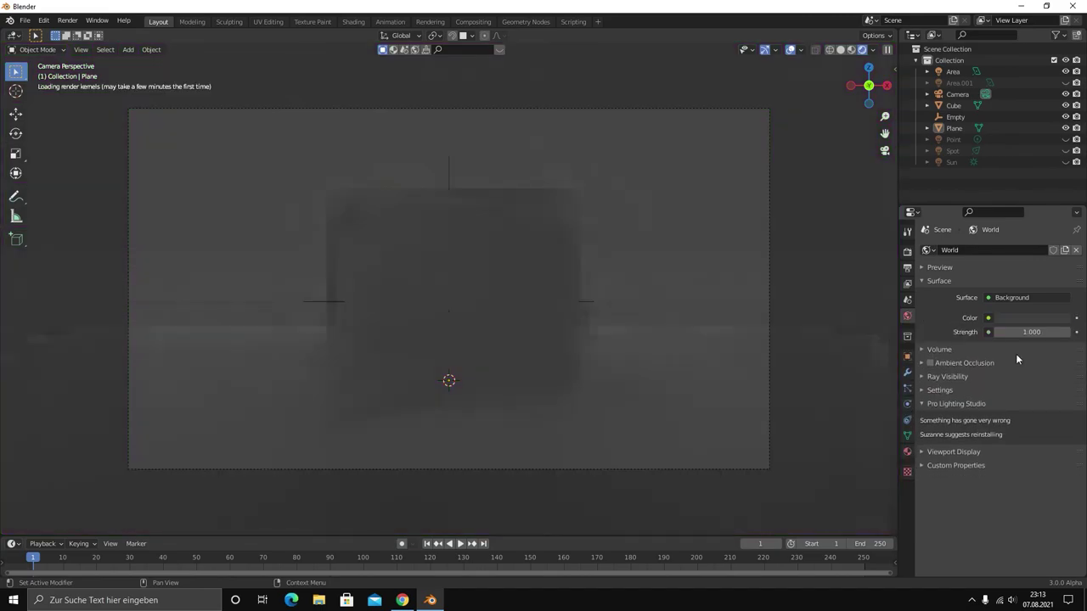
pyautogui.click(1066, 164)
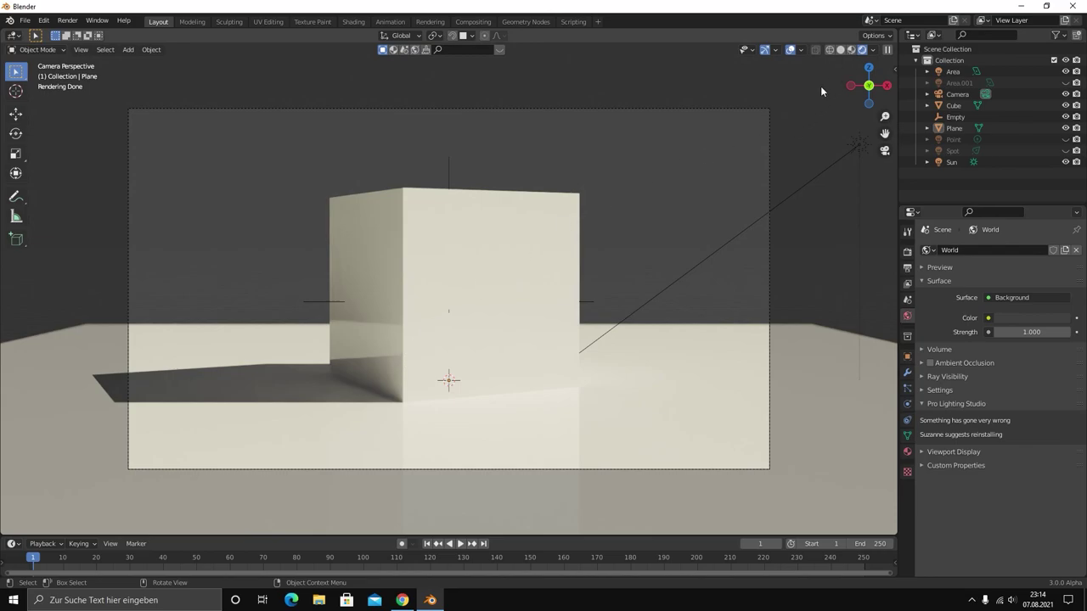
# Select the Sun, cube and all objects, cancelling the delete prompt without deleting
pyautogui.click(847, 138)
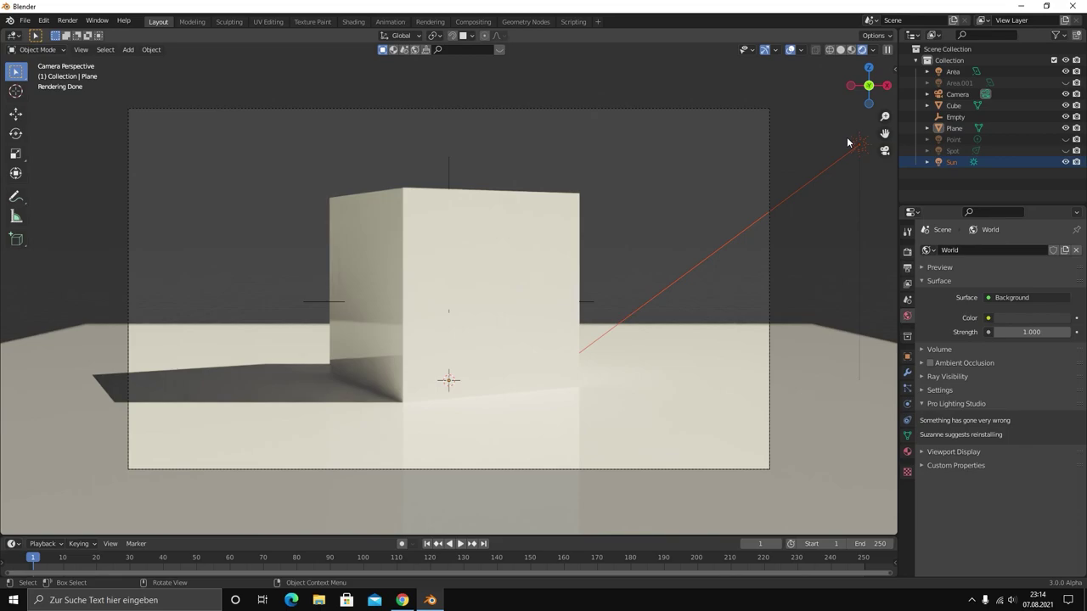
pyautogui.click(508, 280)
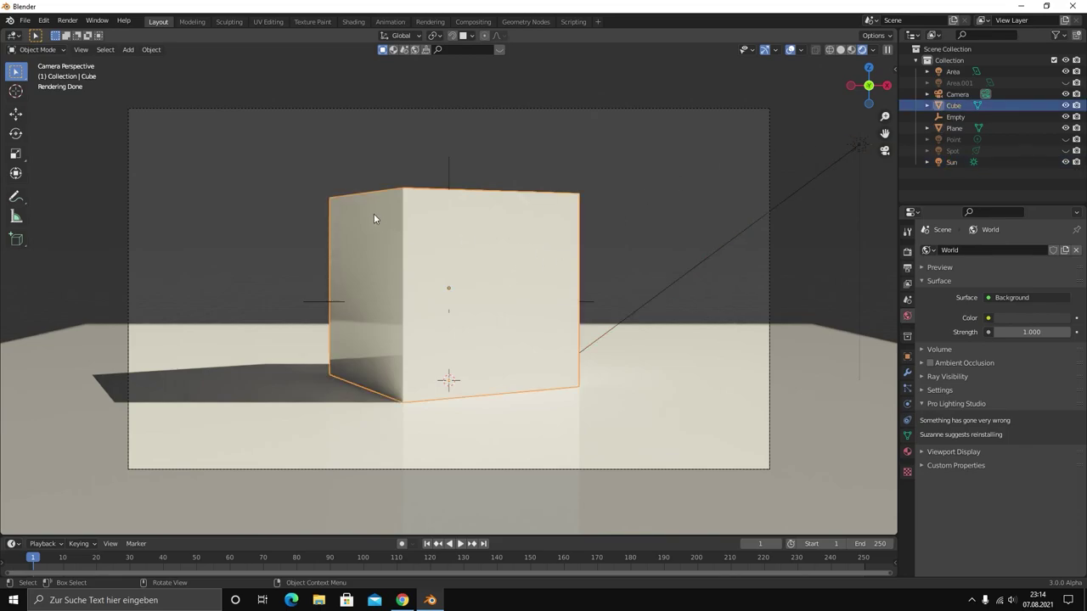
pyautogui.press('a')
pyautogui.press('x')
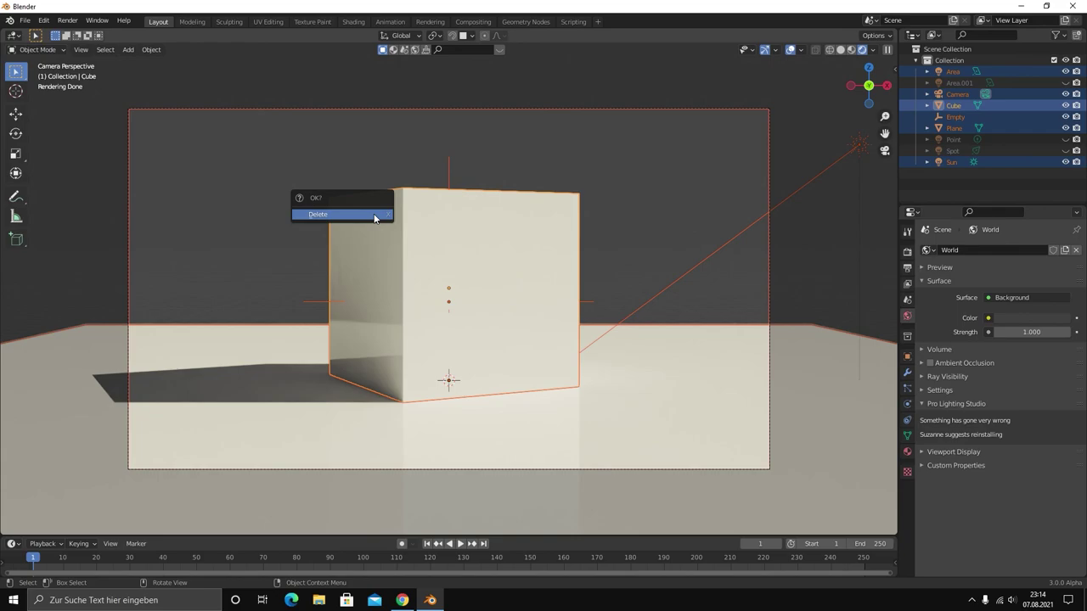
pyautogui.click(747, 136)
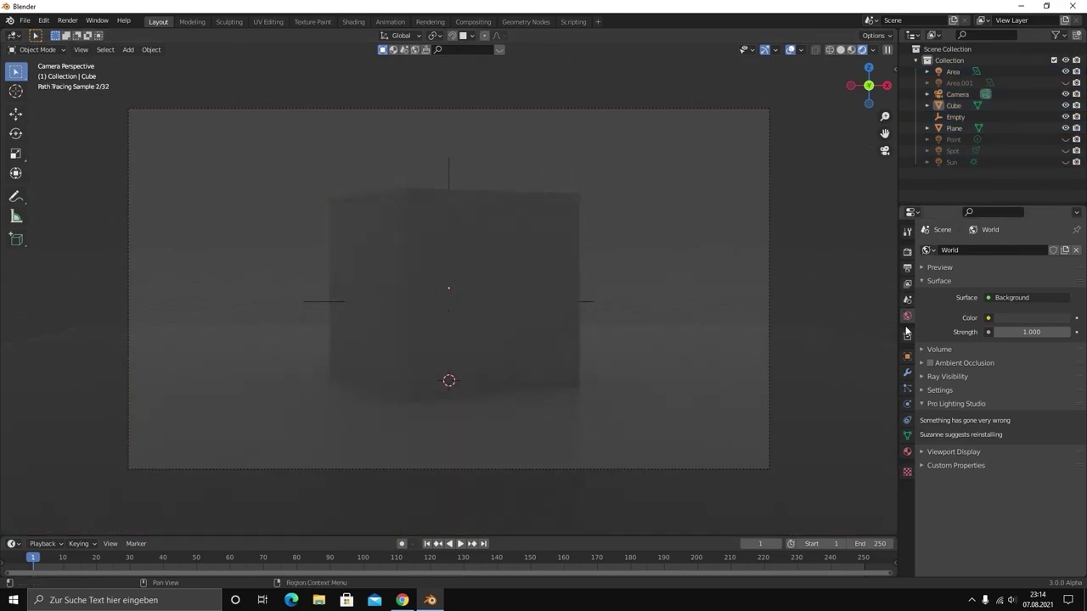
# Load studio_country_hall_4k.exr from Documents as the world's environment texture
pyautogui.click(1024, 336)
pyautogui.doubleClick(441, 226)
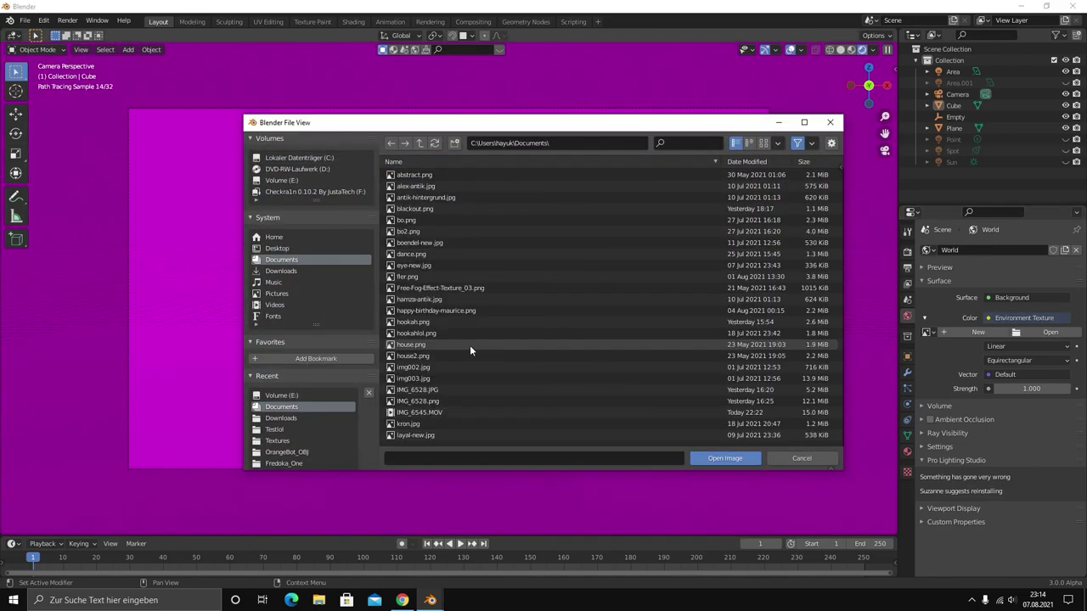
pyautogui.scroll(-5, 475, 350)
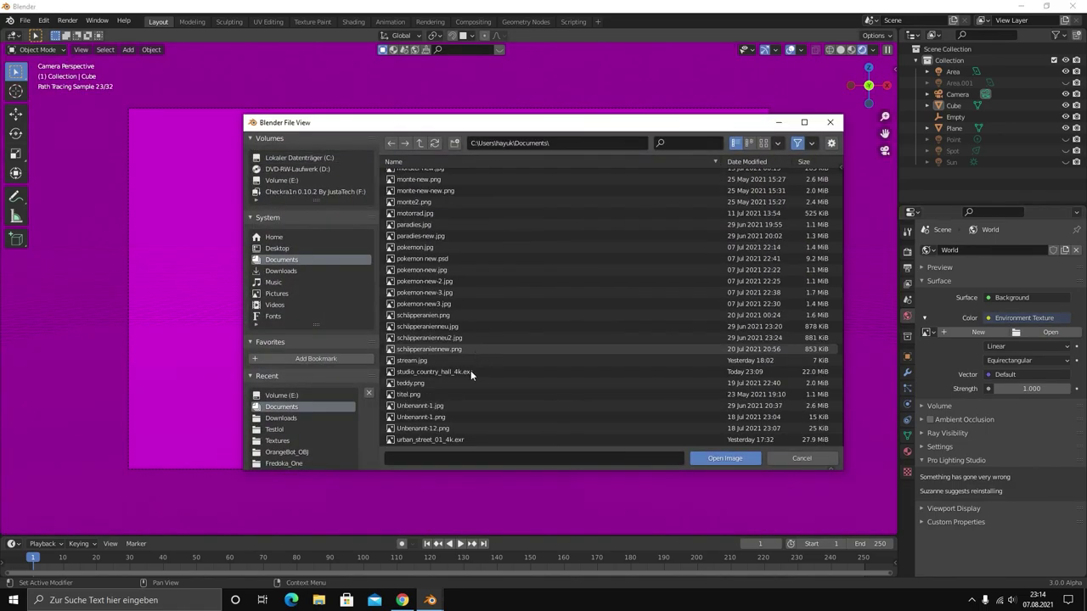
pyautogui.doubleClick(415, 371)
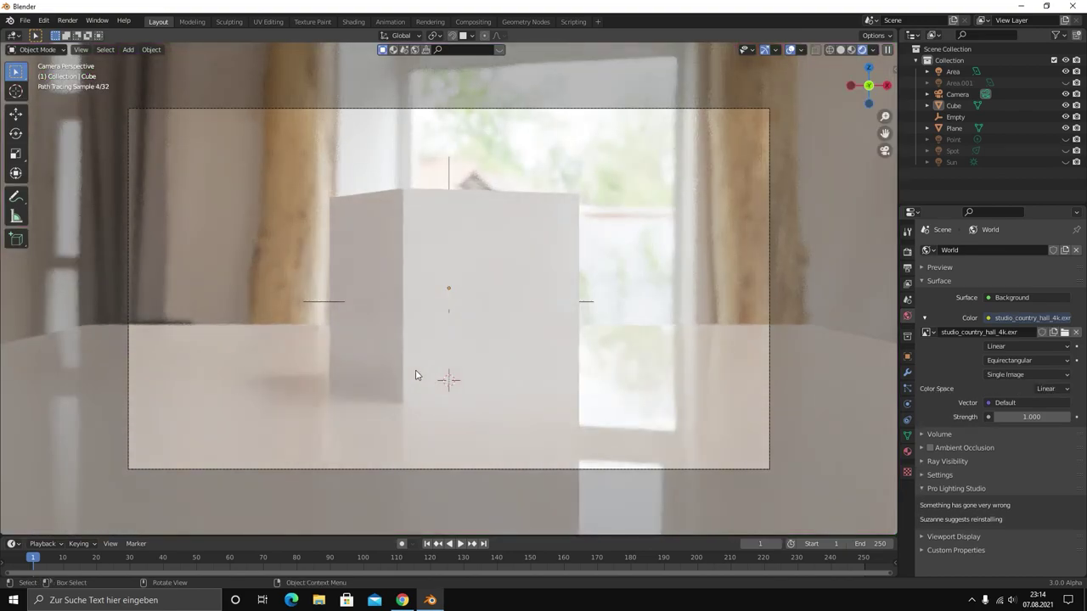